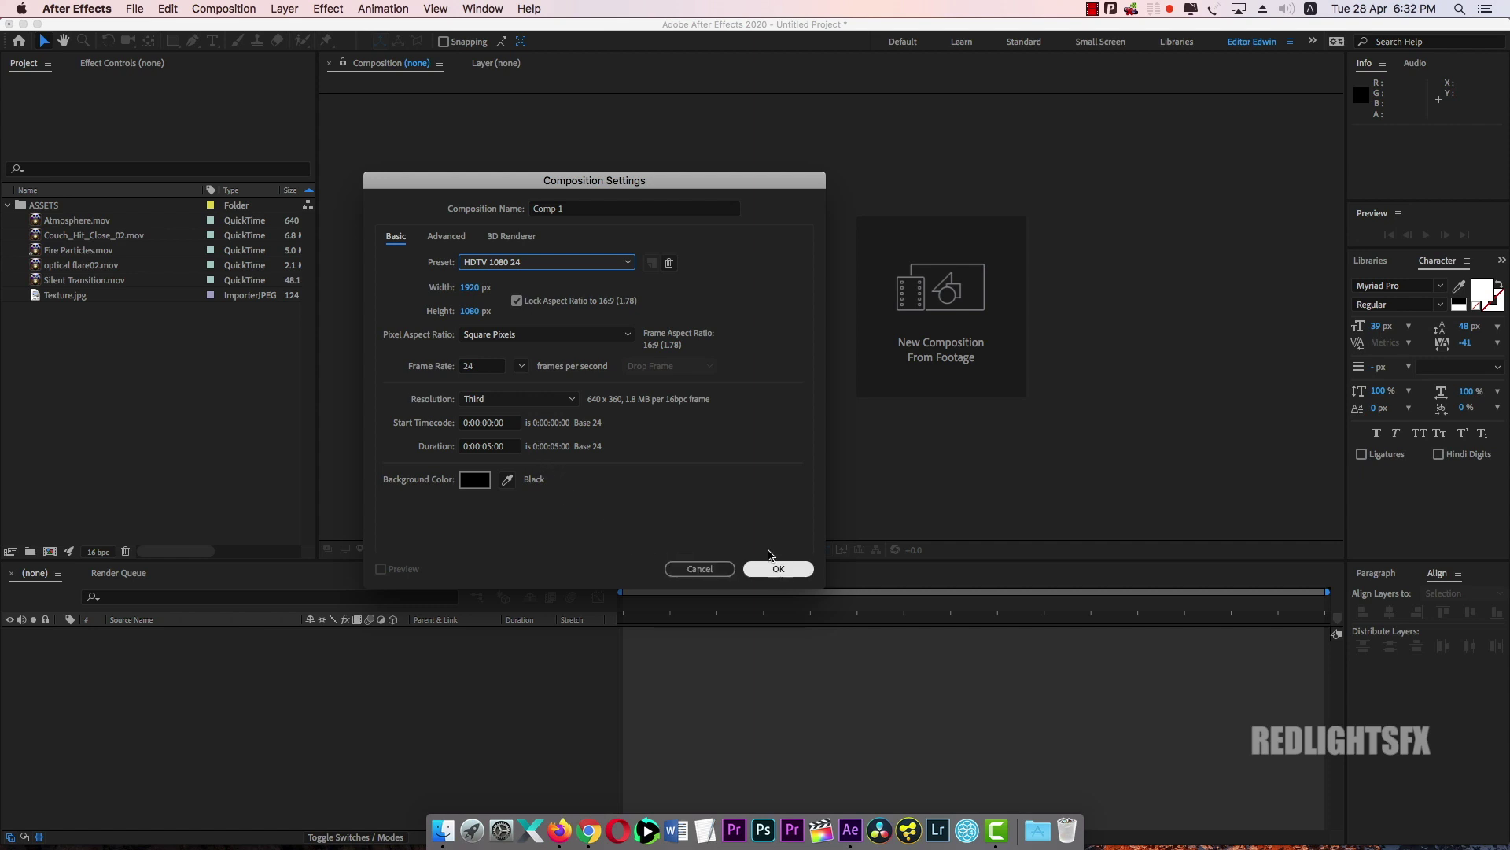
Name the new HDTV 1080 24 composition TEXT INTRO and create it
{"action": "left_click", "coordinate": [611, 206]}
{"action": "key", "text": "super+a"}
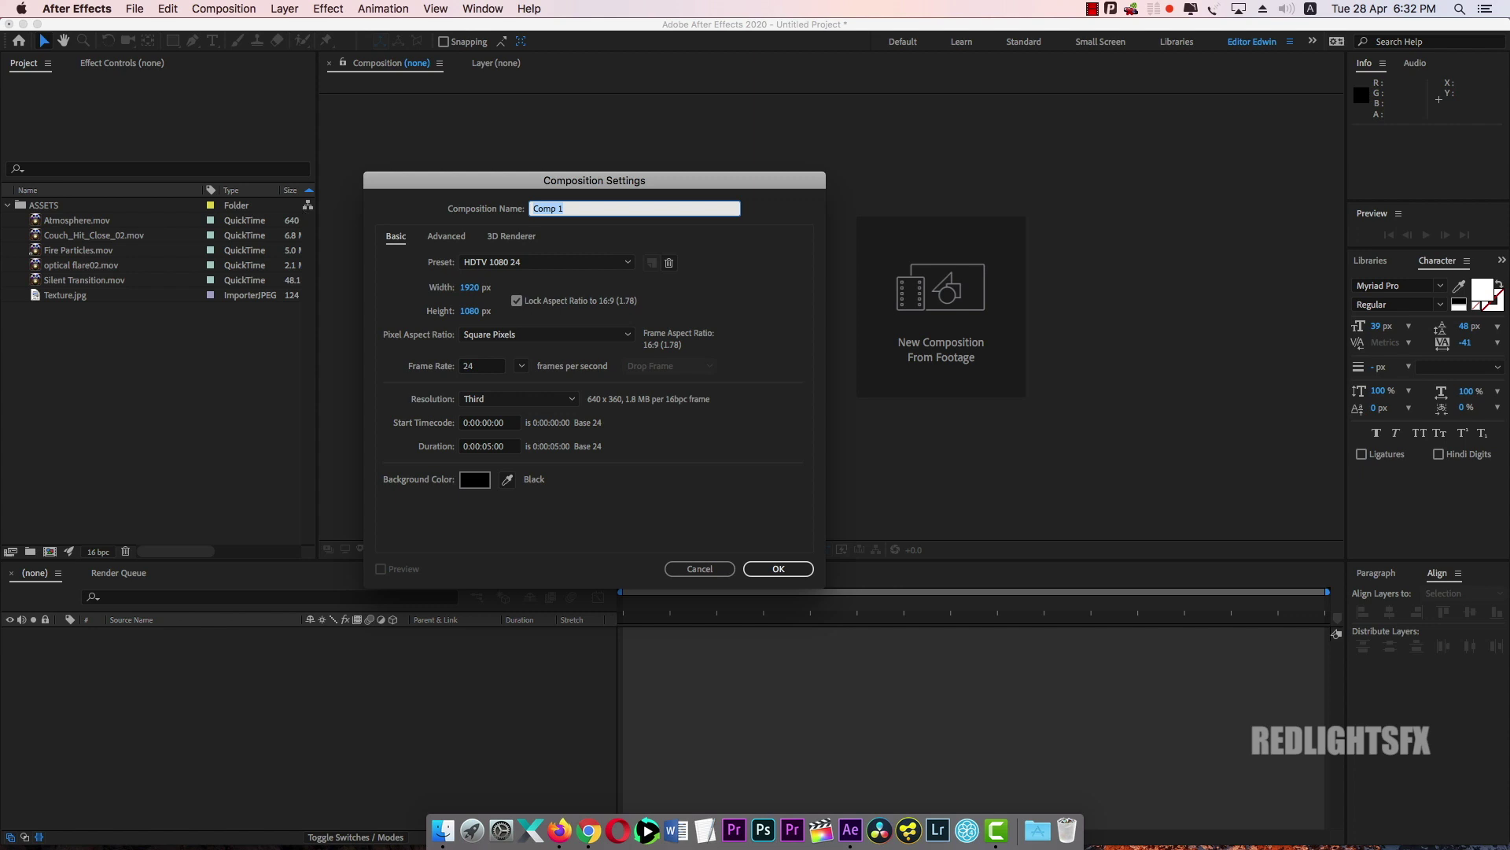
{"action": "type", "text": "TEXT INTRO"}
{"action": "left_click", "coordinate": [779, 569]}
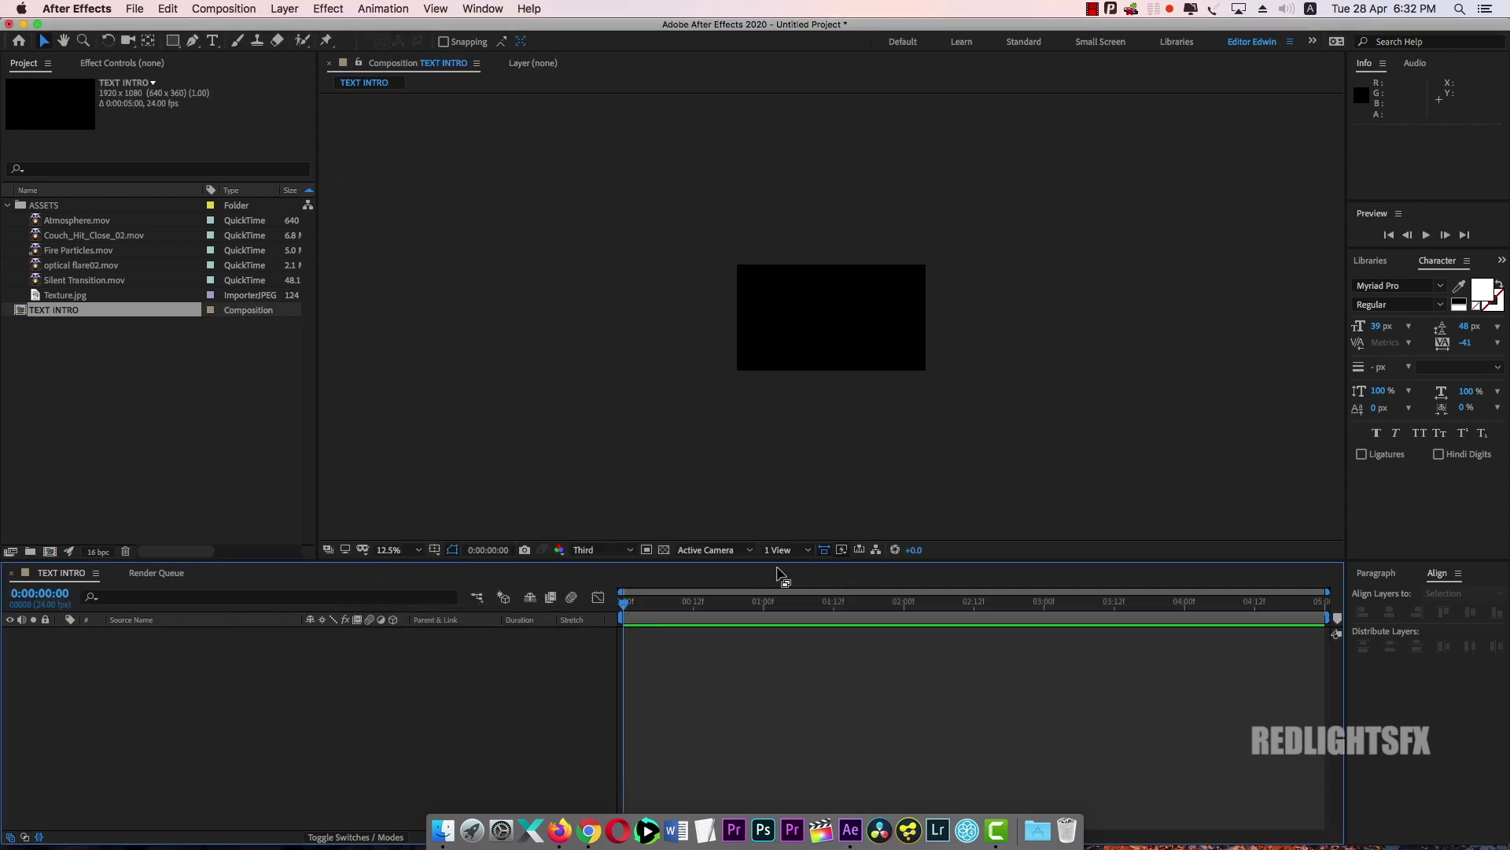
Add a text layer reading "RED LIGHTS FX" in the composition
{"action": "key", "text": "period"}
{"action": "key", "text": "period"}
{"action": "key", "text": "period"}
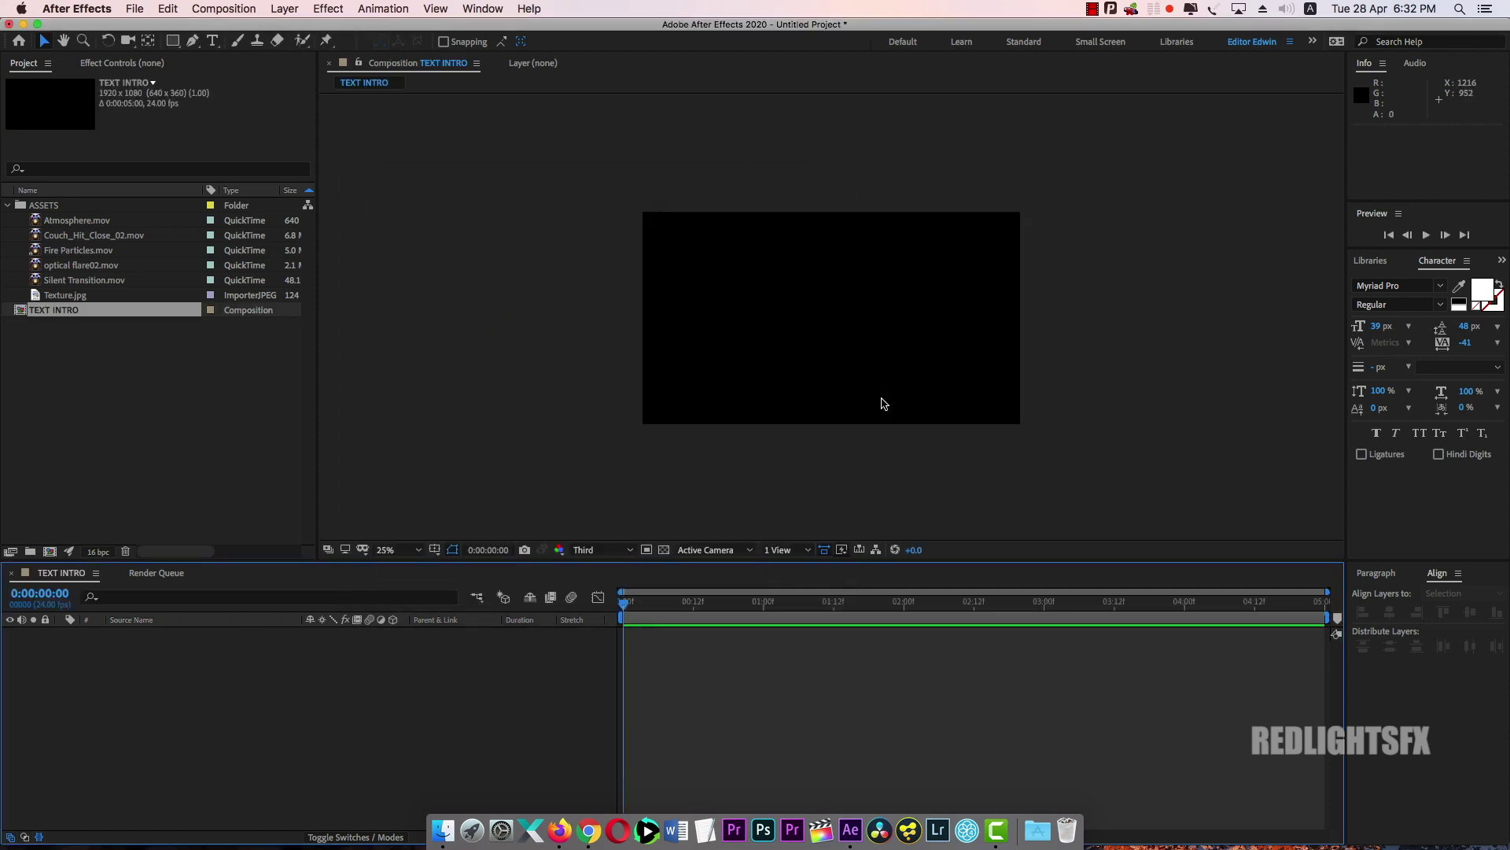
{"action": "left_click", "coordinate": [213, 40]}
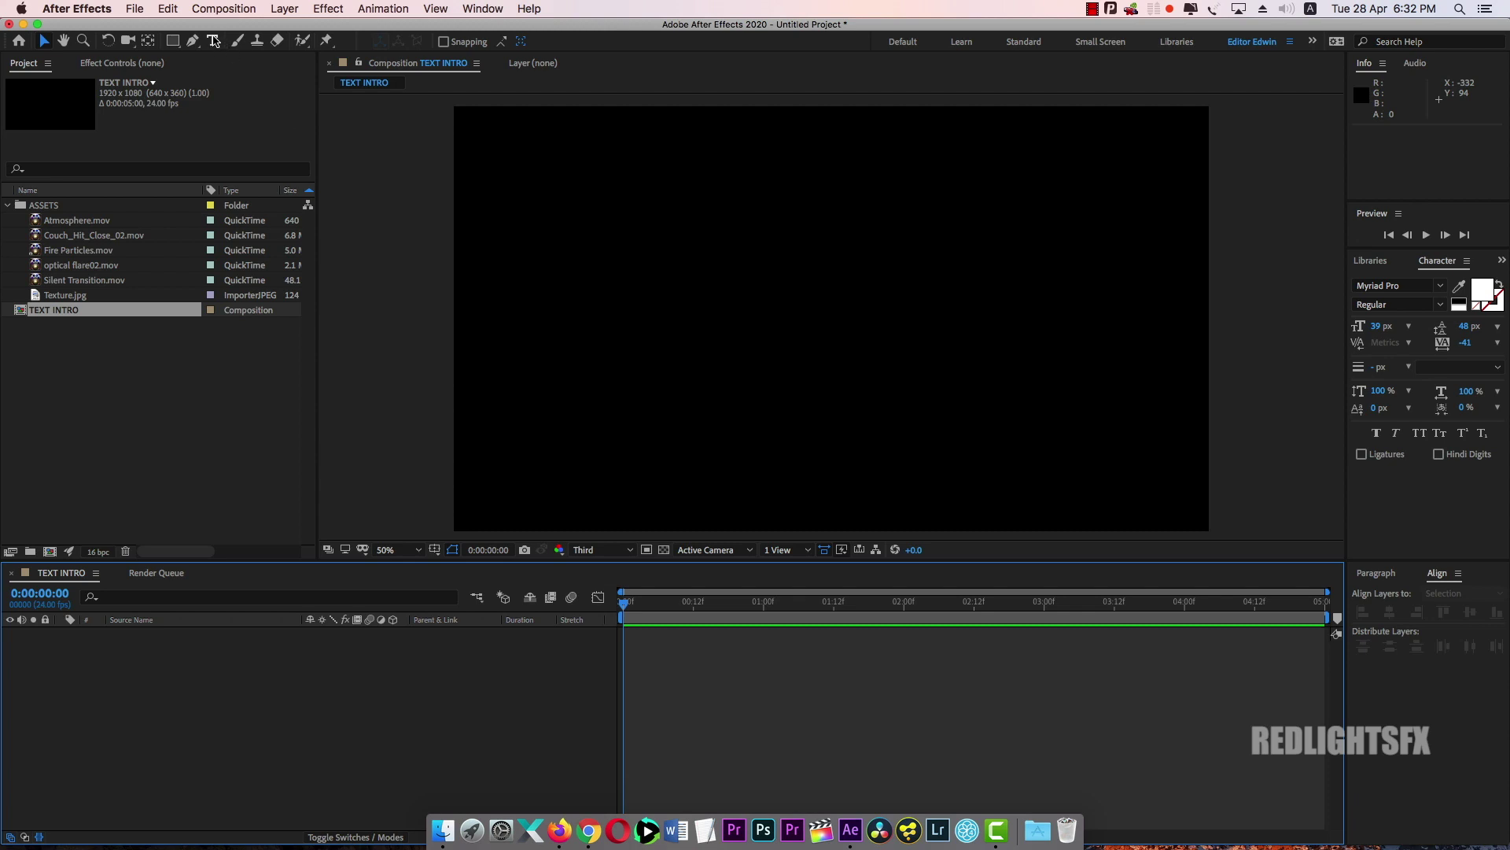
{"action": "left_click", "coordinate": [596, 321]}
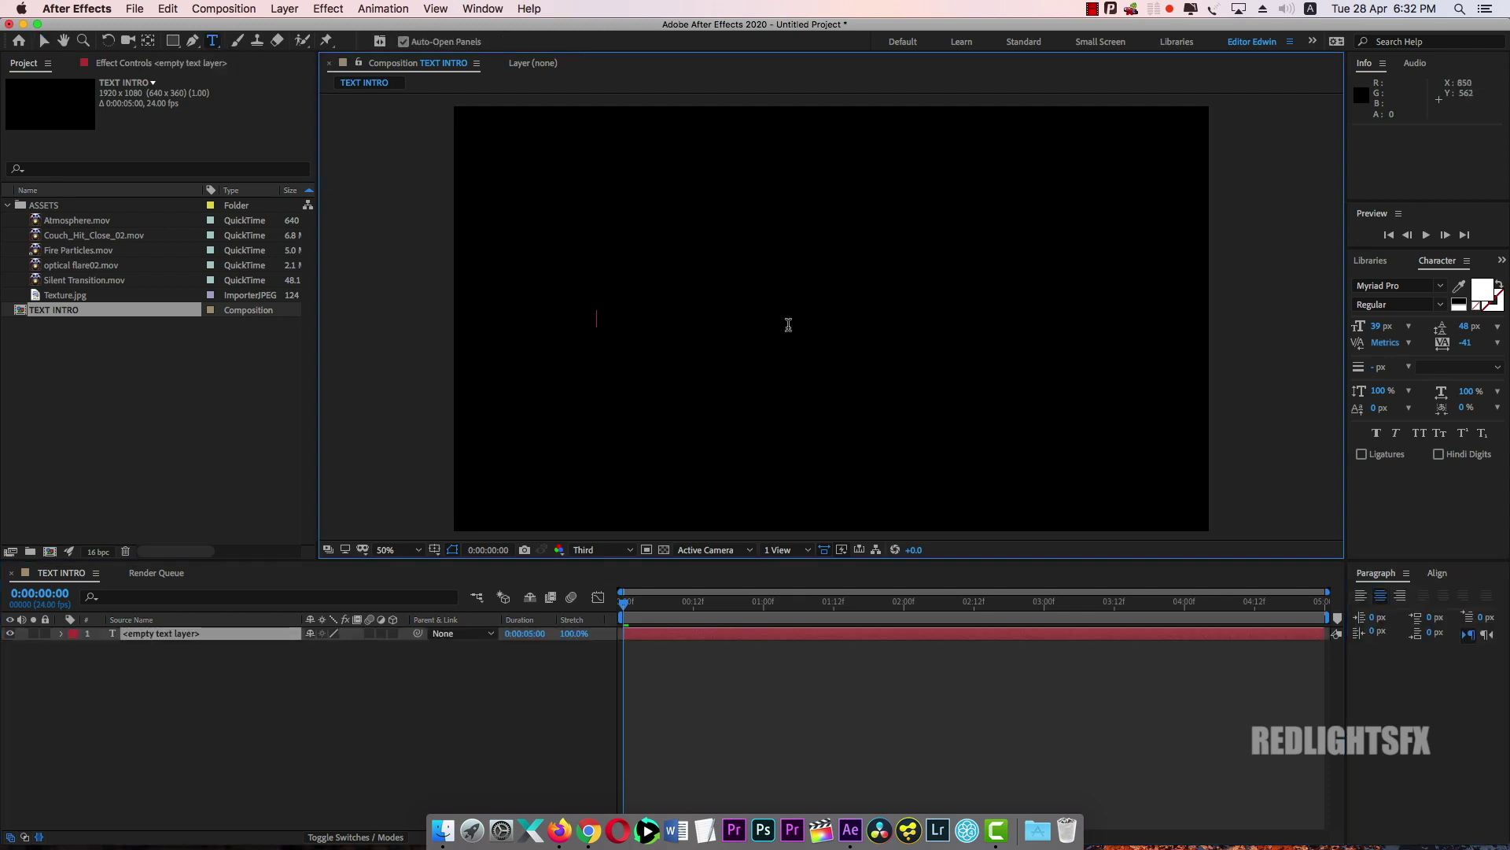
{"action": "type", "text": "RED"}
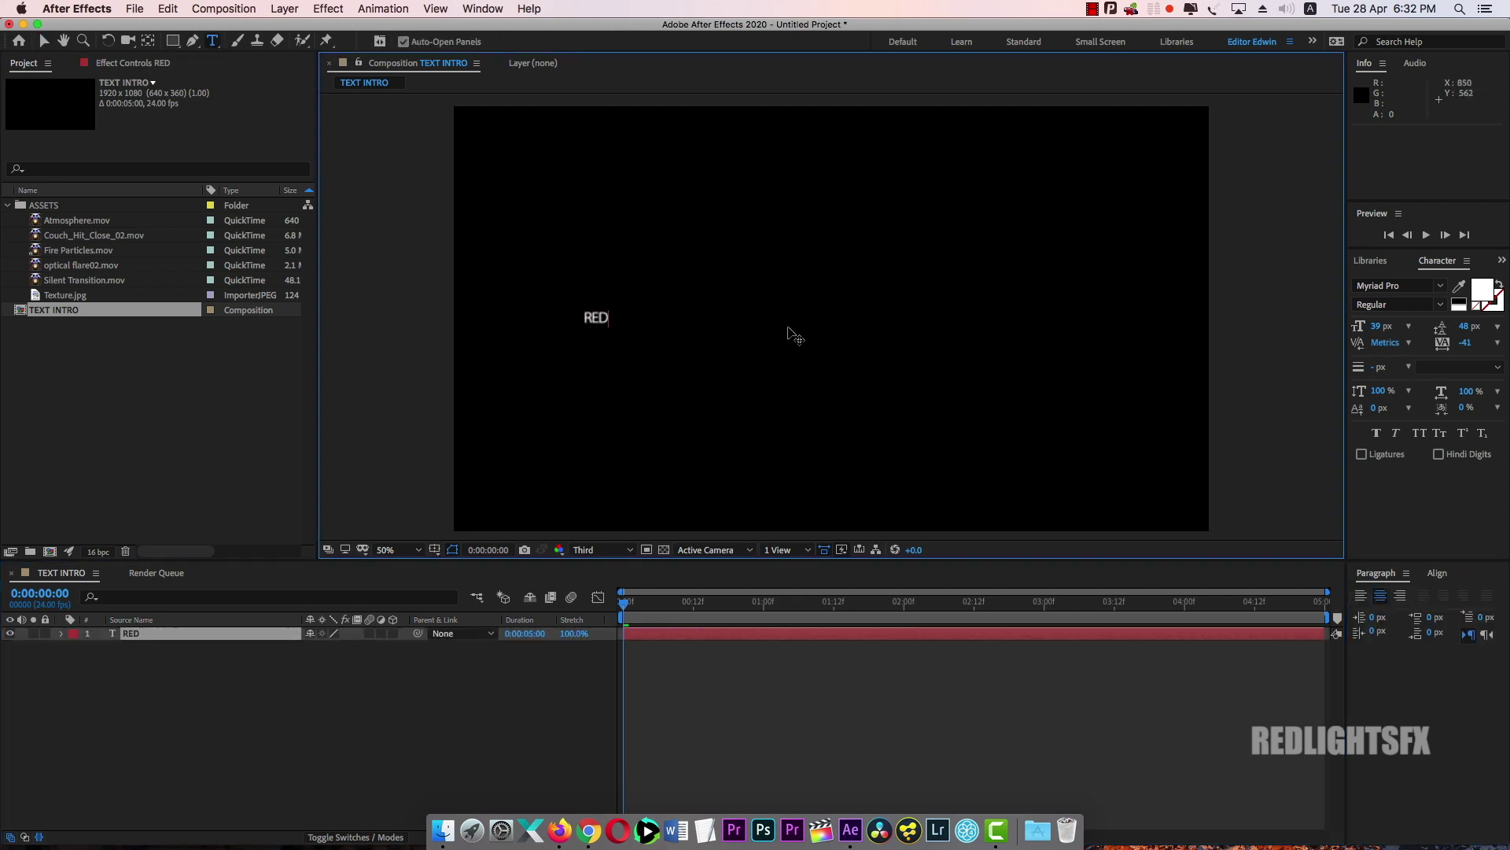
{"action": "type", "text": " LIGHTS FX"}
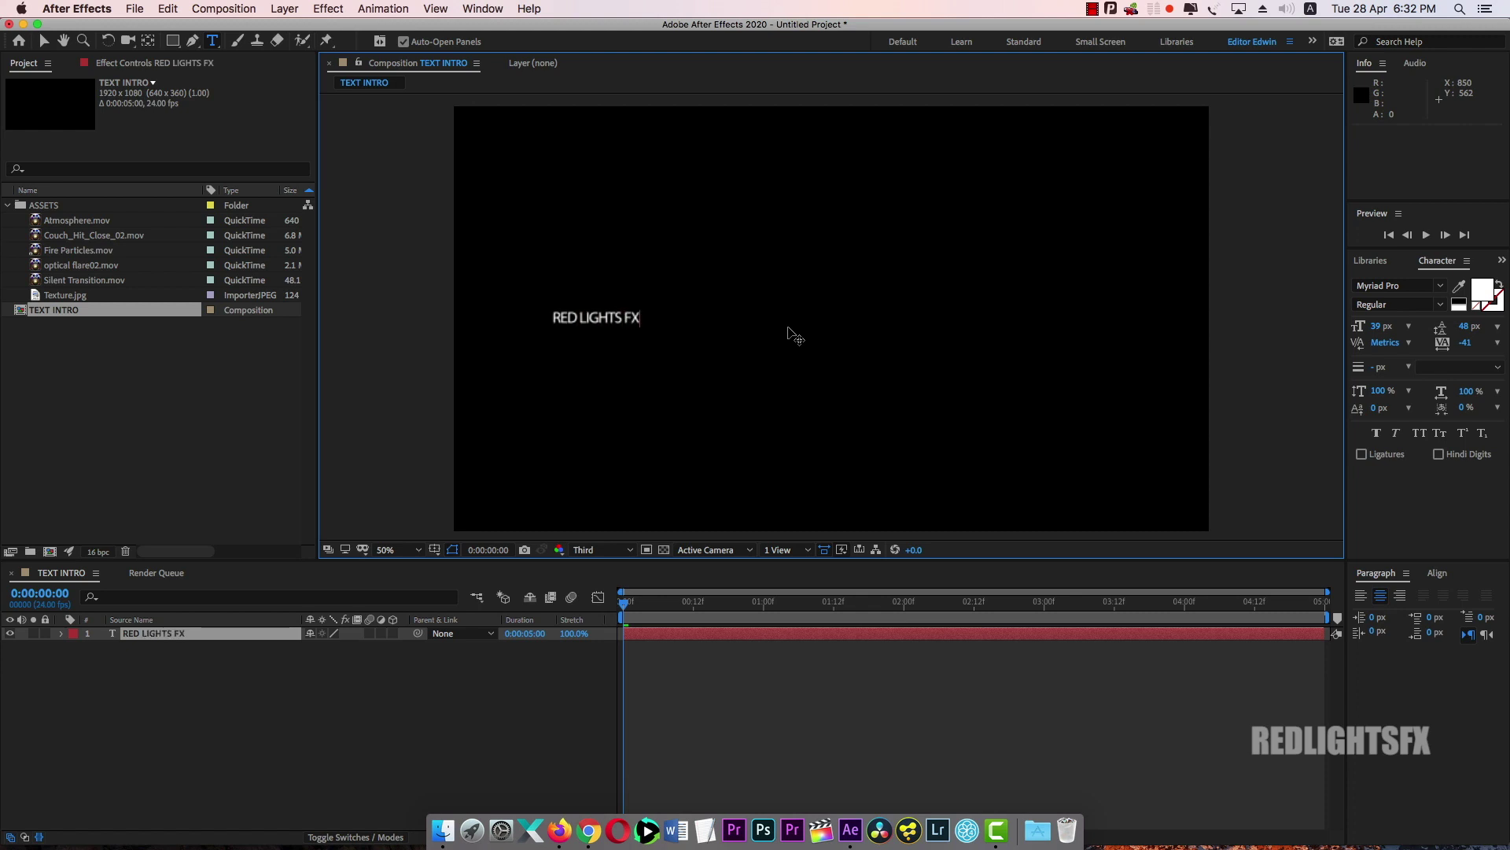
{"action": "key", "text": "Escape"}
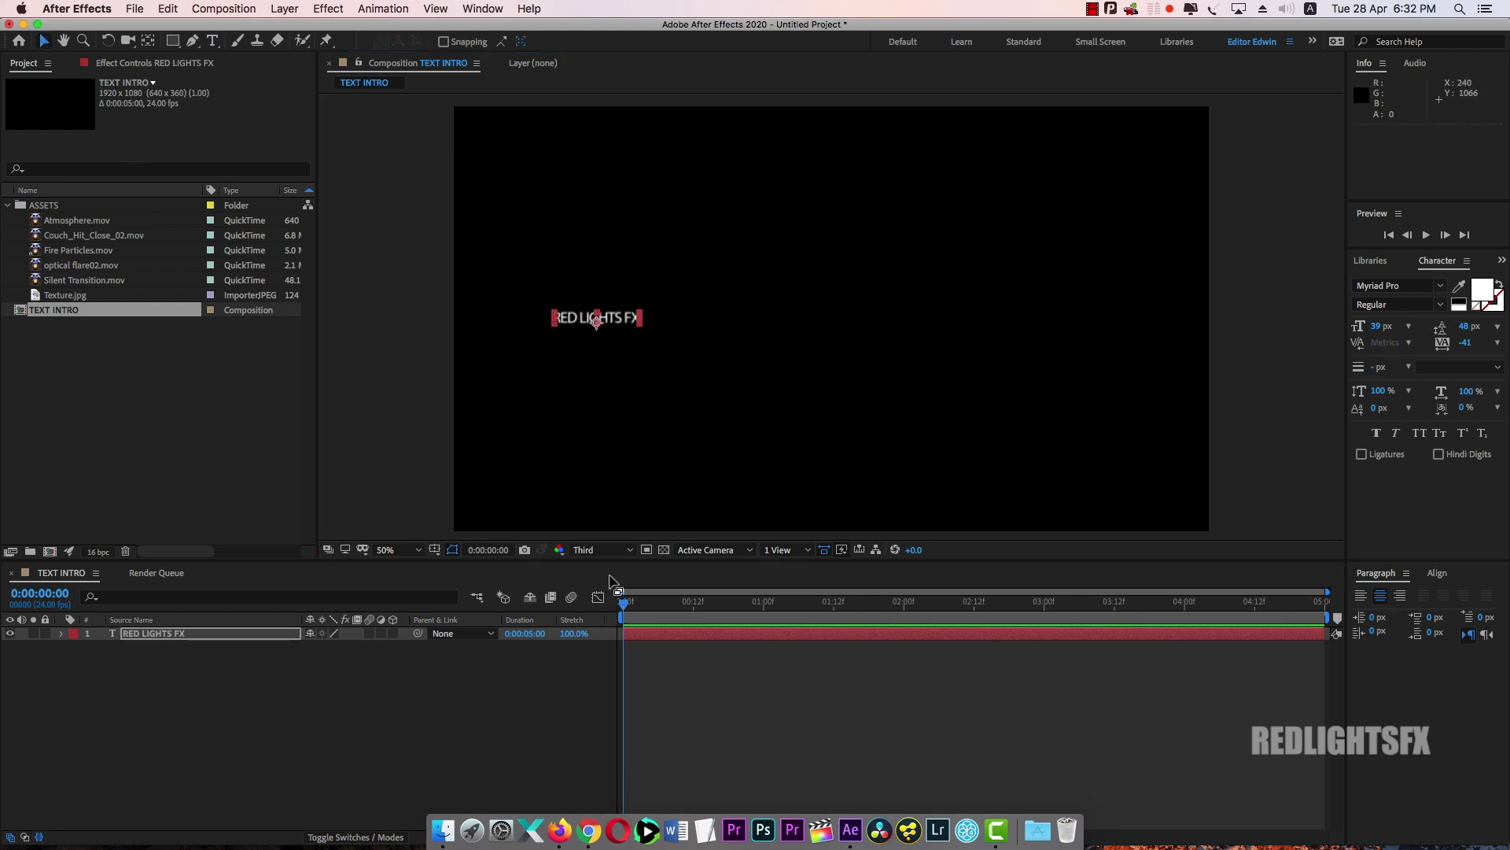
Set the preview resolution to Full and centre the text layer horizontally in the composition
{"action": "left_click", "coordinate": [606, 549]}
{"action": "left_click", "coordinate": [613, 586]}
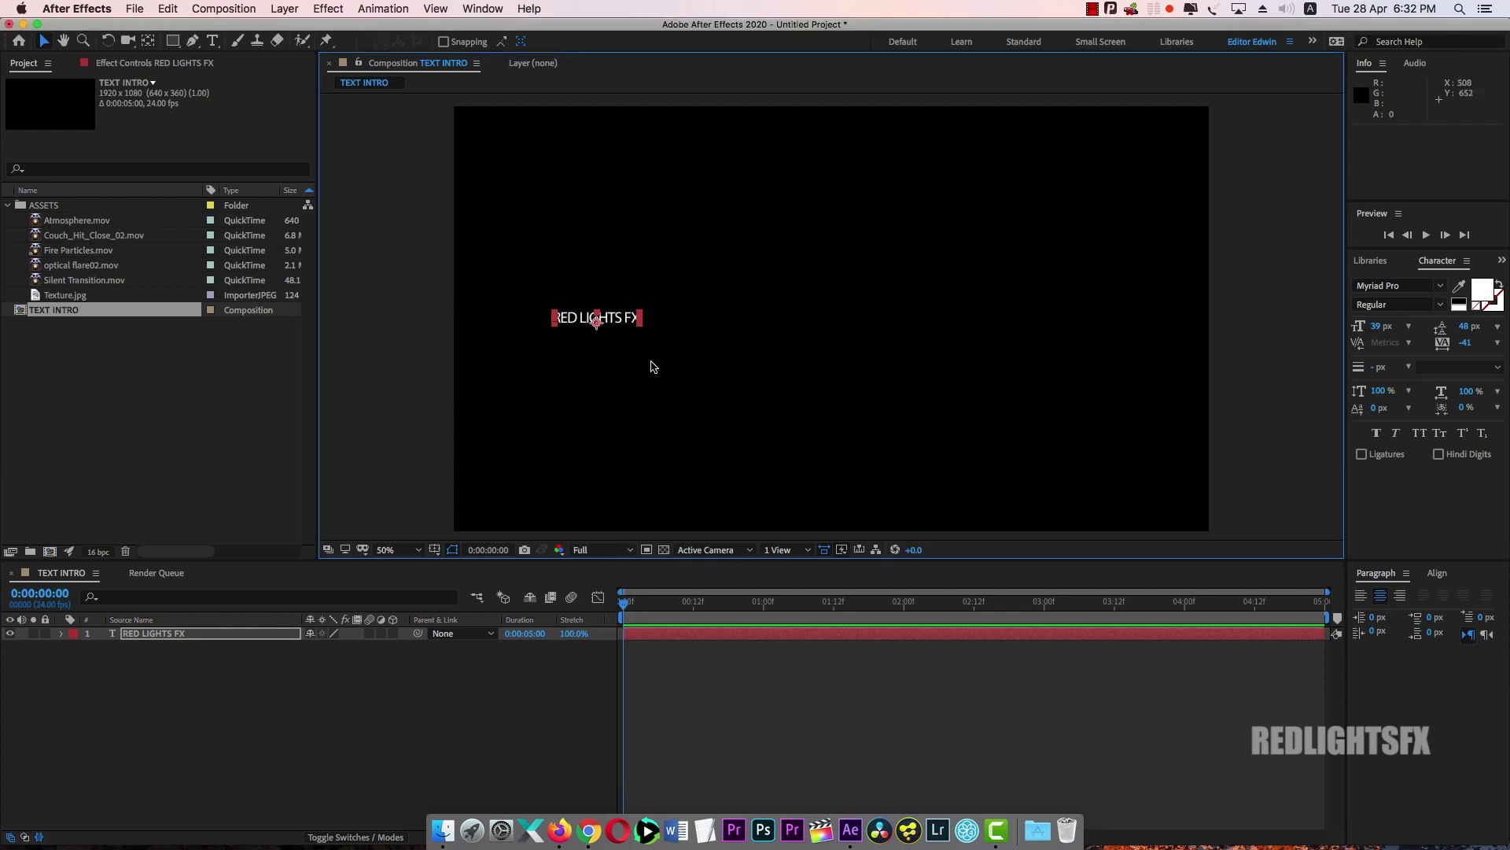
{"action": "left_click_drag", "start_coordinate": [631, 325], "coordinate": [828, 321]}
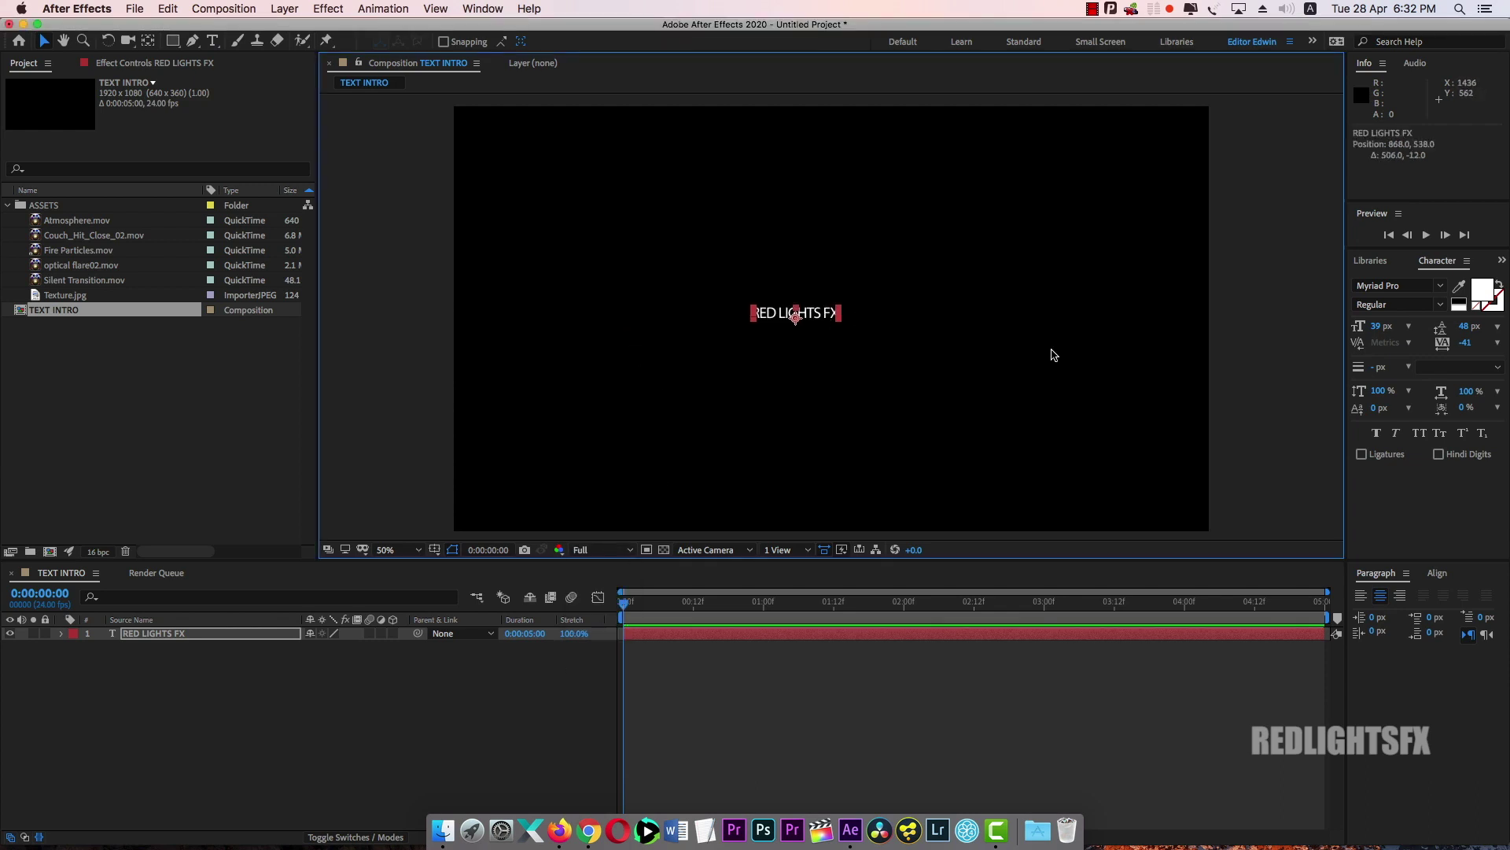
{"action": "left_click", "coordinate": [1438, 573]}
{"action": "left_click", "coordinate": [1389, 613]}
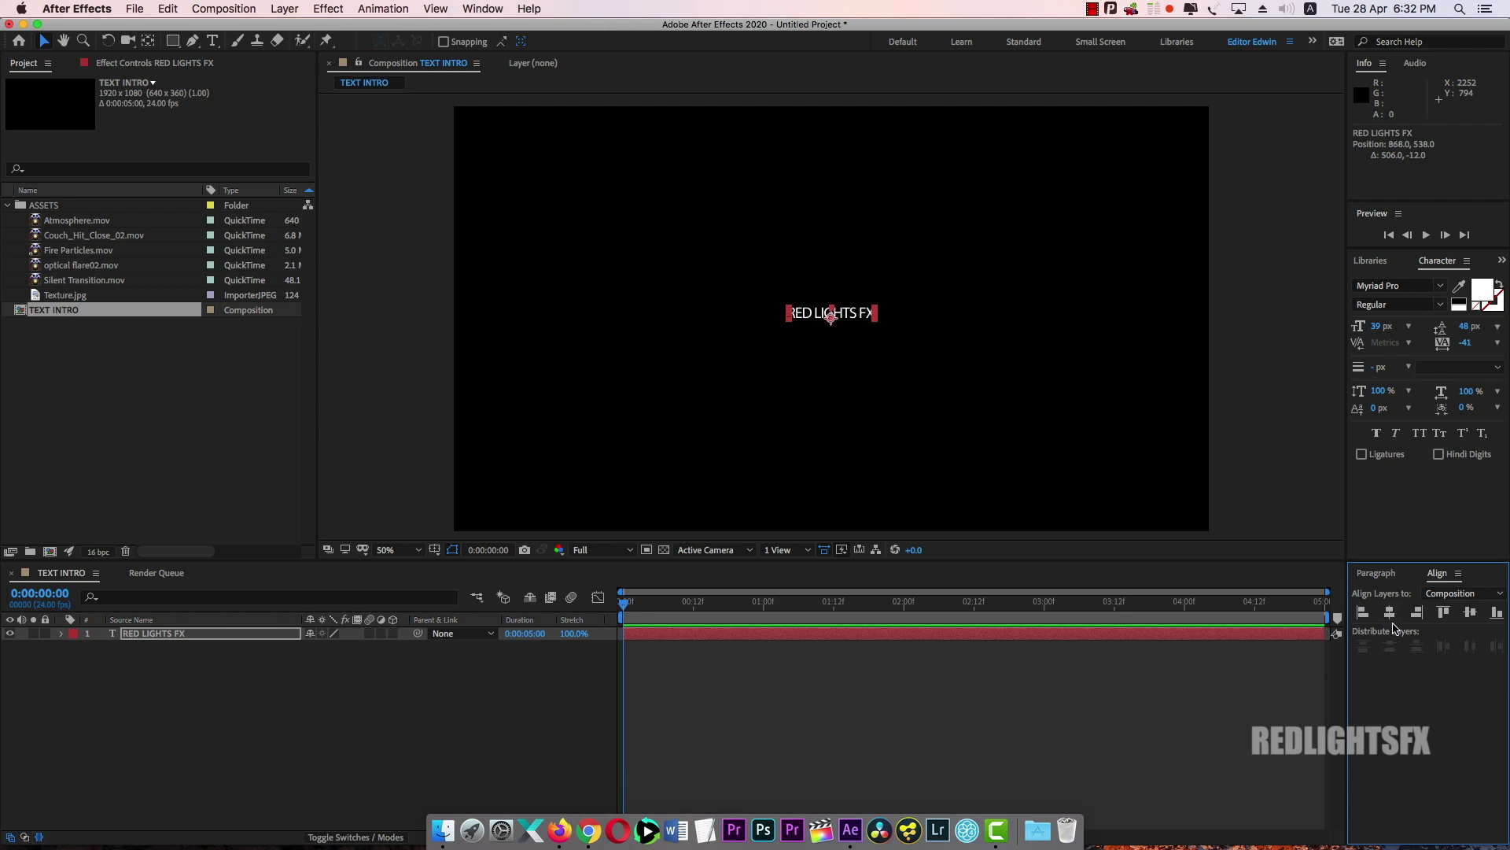
Set the text's font size to 160 px and its font to Impact
{"action": "mouse_move", "coordinate": [1373, 326]}
{"action": "left_mouse_down"}
{"action": "mouse_move", "coordinate": [1483, 318]}
{"action": "mouse_move", "coordinate": [1411, 337]}
{"action": "mouse_move", "coordinate": [1351, 323]}
{"action": "left_mouse_up"}
{"action": "left_click", "coordinate": [1416, 284]}
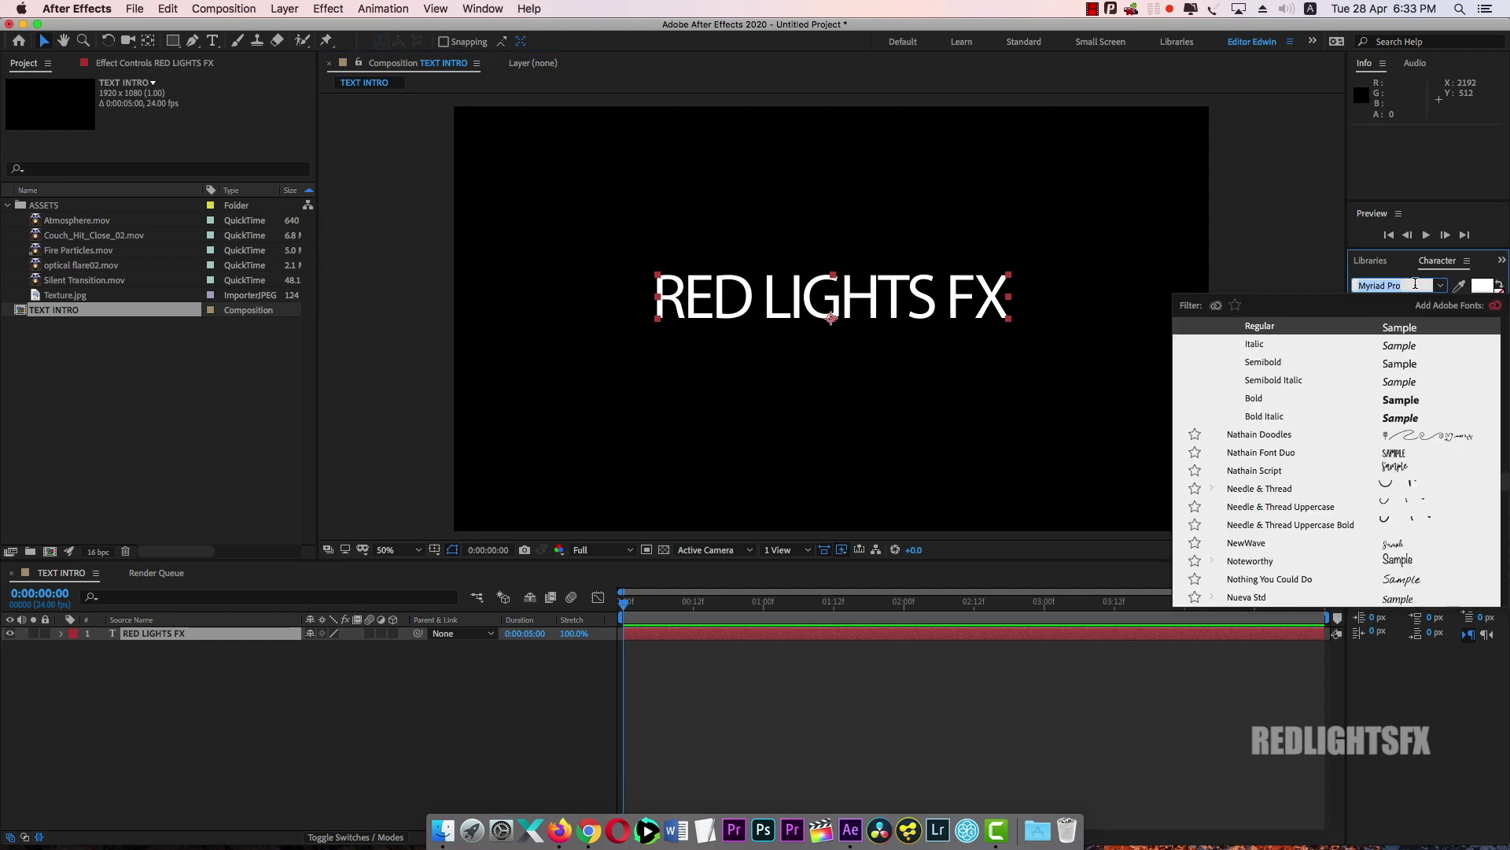
{"action": "type", "text": "impa"}
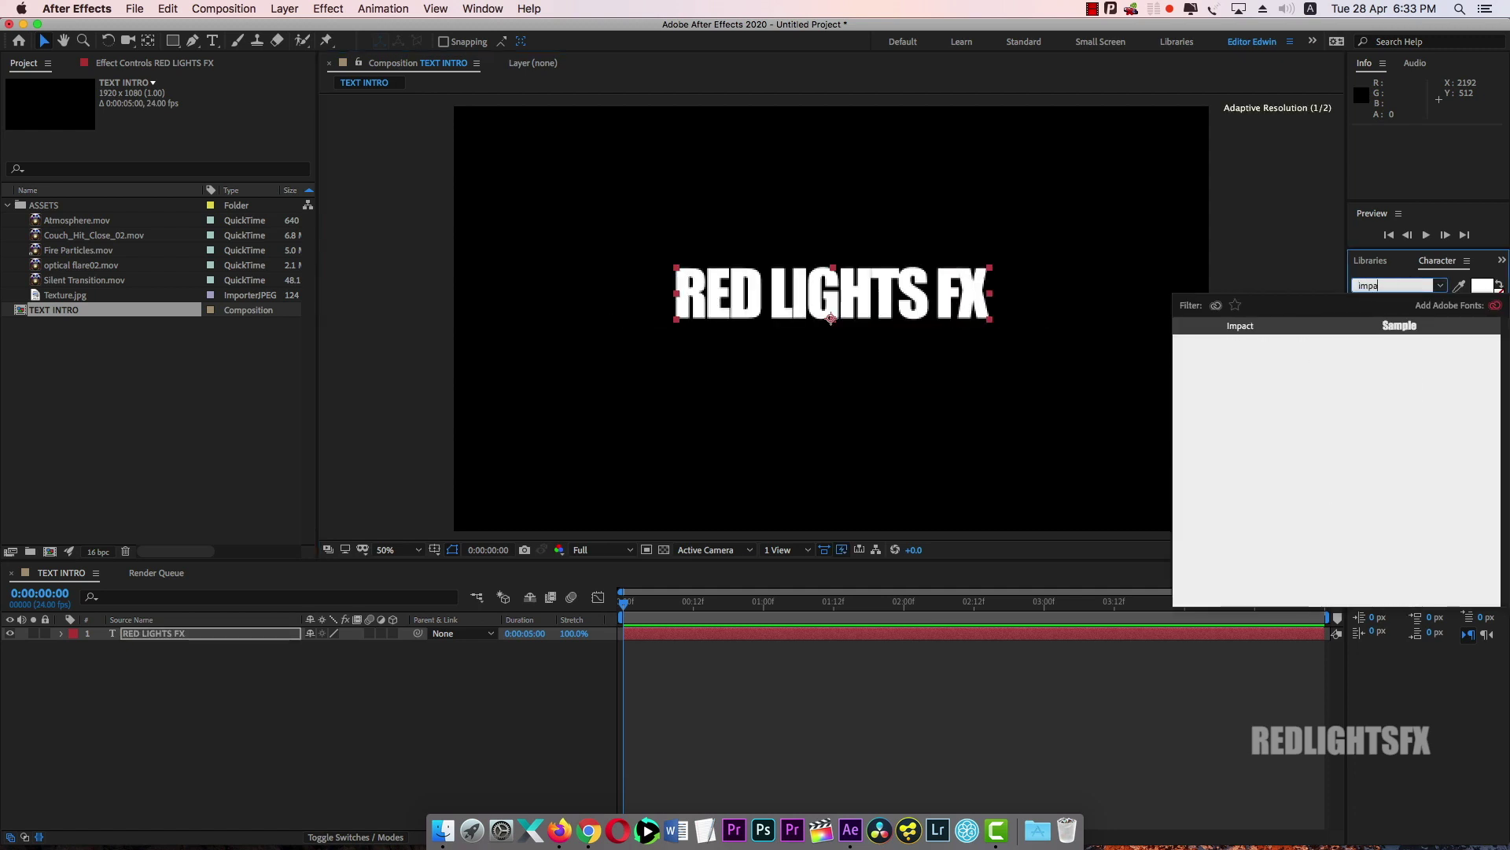
{"action": "left_click", "coordinate": [1415, 325]}
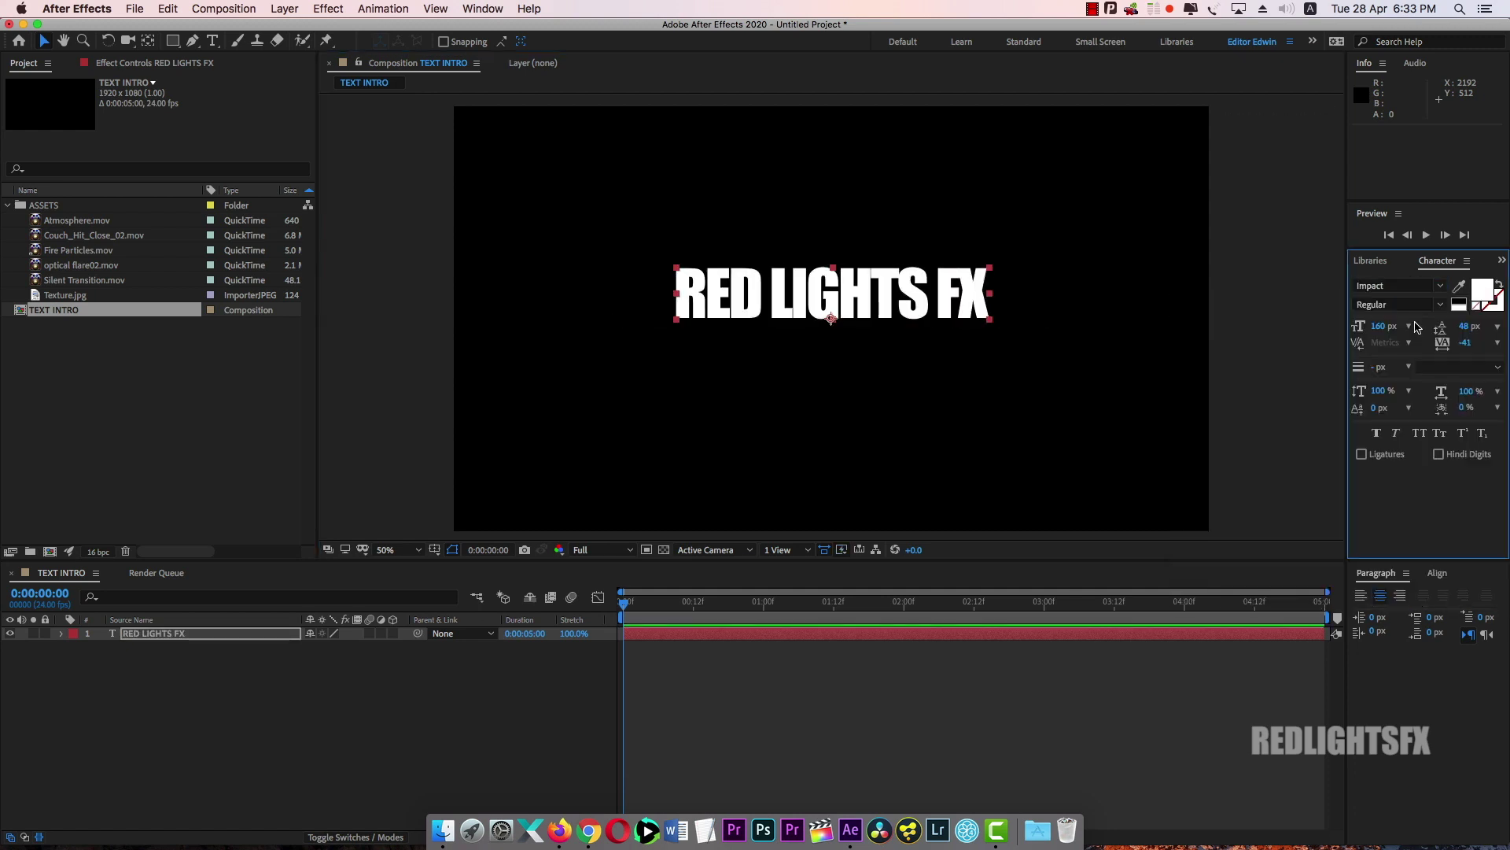
Break the text onto a second line before "LIGHTS FX" and set the leading to 140 px
{"action": "double_click", "coordinate": [775, 299]}
{"action": "left_click", "coordinate": [778, 303]}
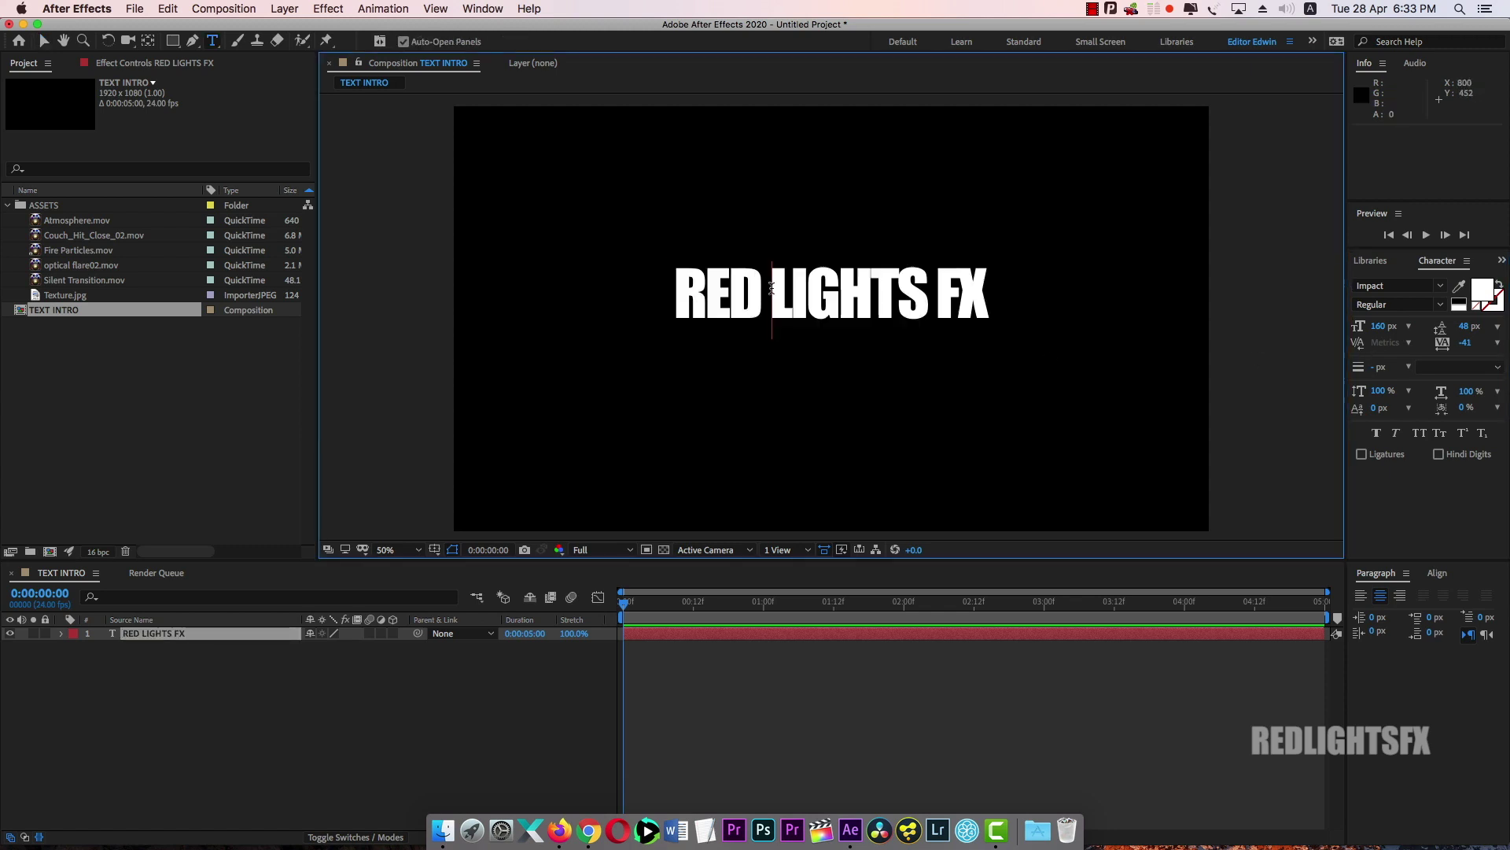
{"action": "key", "text": "Return"}
{"action": "key", "text": "Escape"}
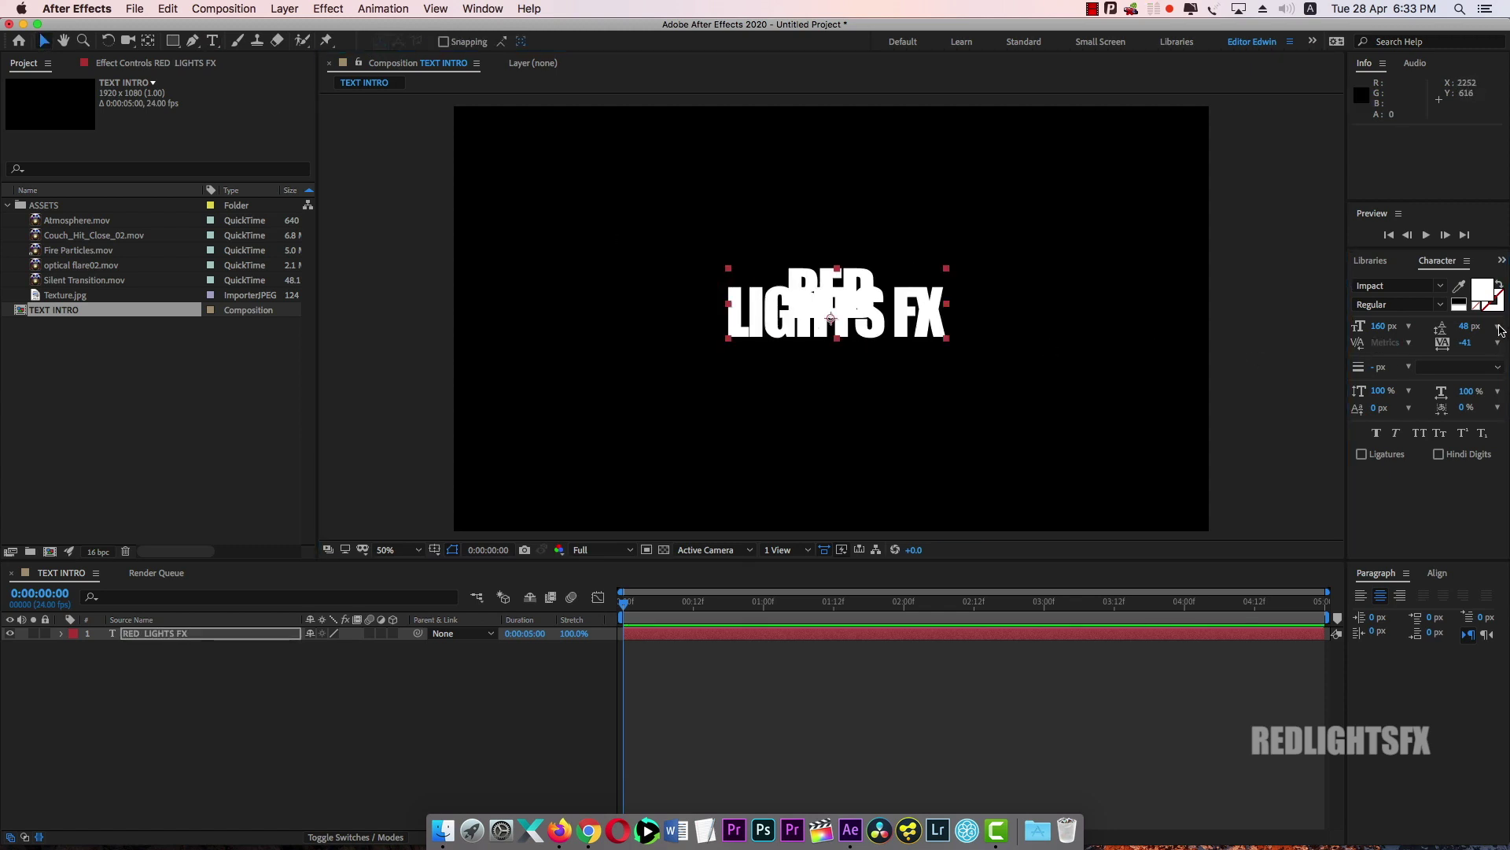
{"action": "left_click_drag", "start_coordinate": [1462, 328], "coordinate": [1509, 323]}
Enlarge only the word "RED" to a font size of 395 px so it matches the width of the second line
{"action": "double_click", "coordinate": [789, 283]}
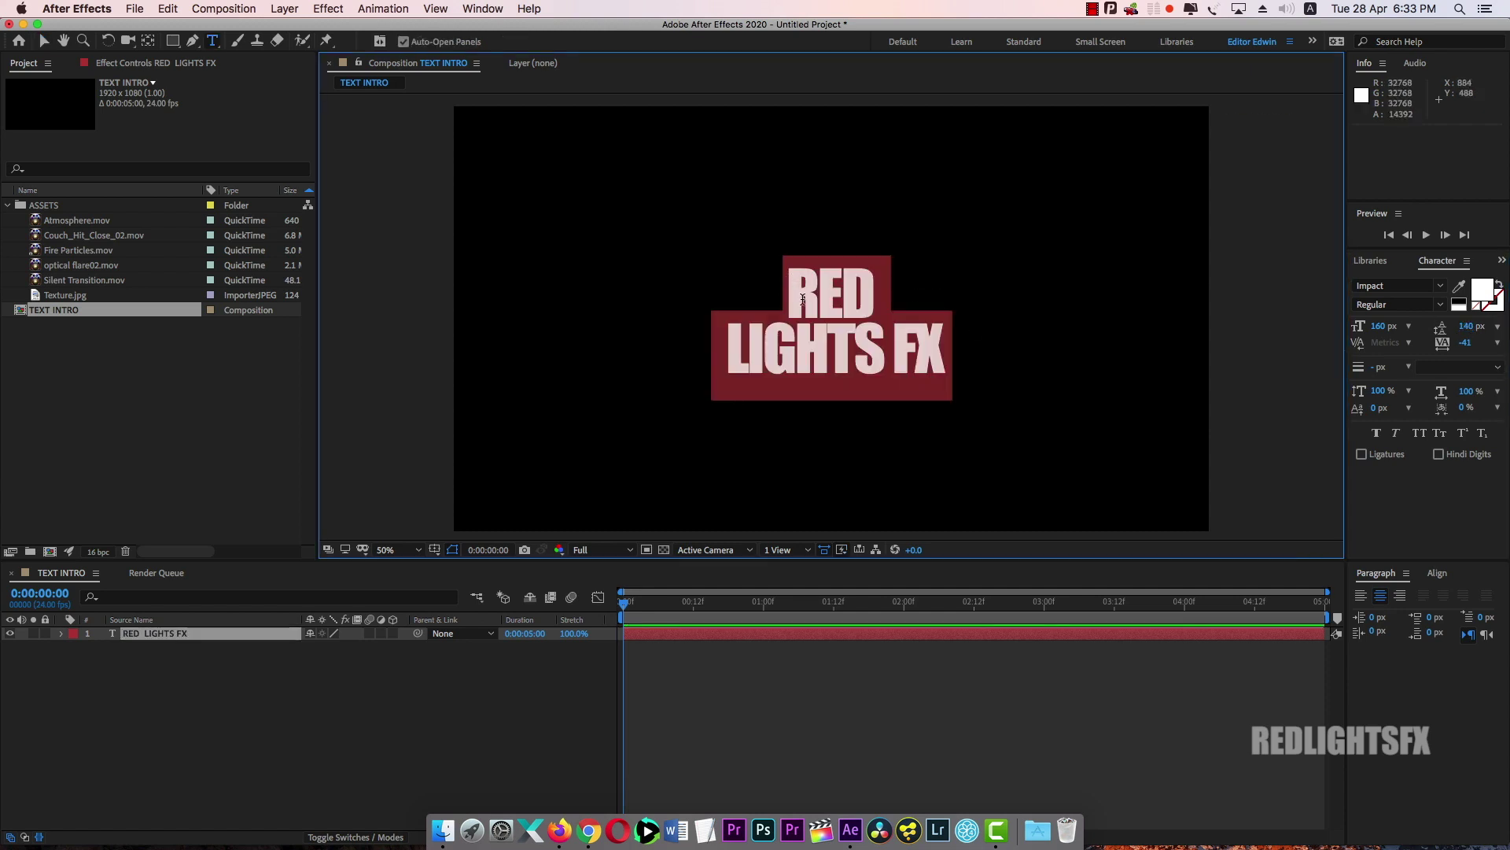
{"action": "left_click_drag", "start_coordinate": [786, 287], "coordinate": [873, 290]}
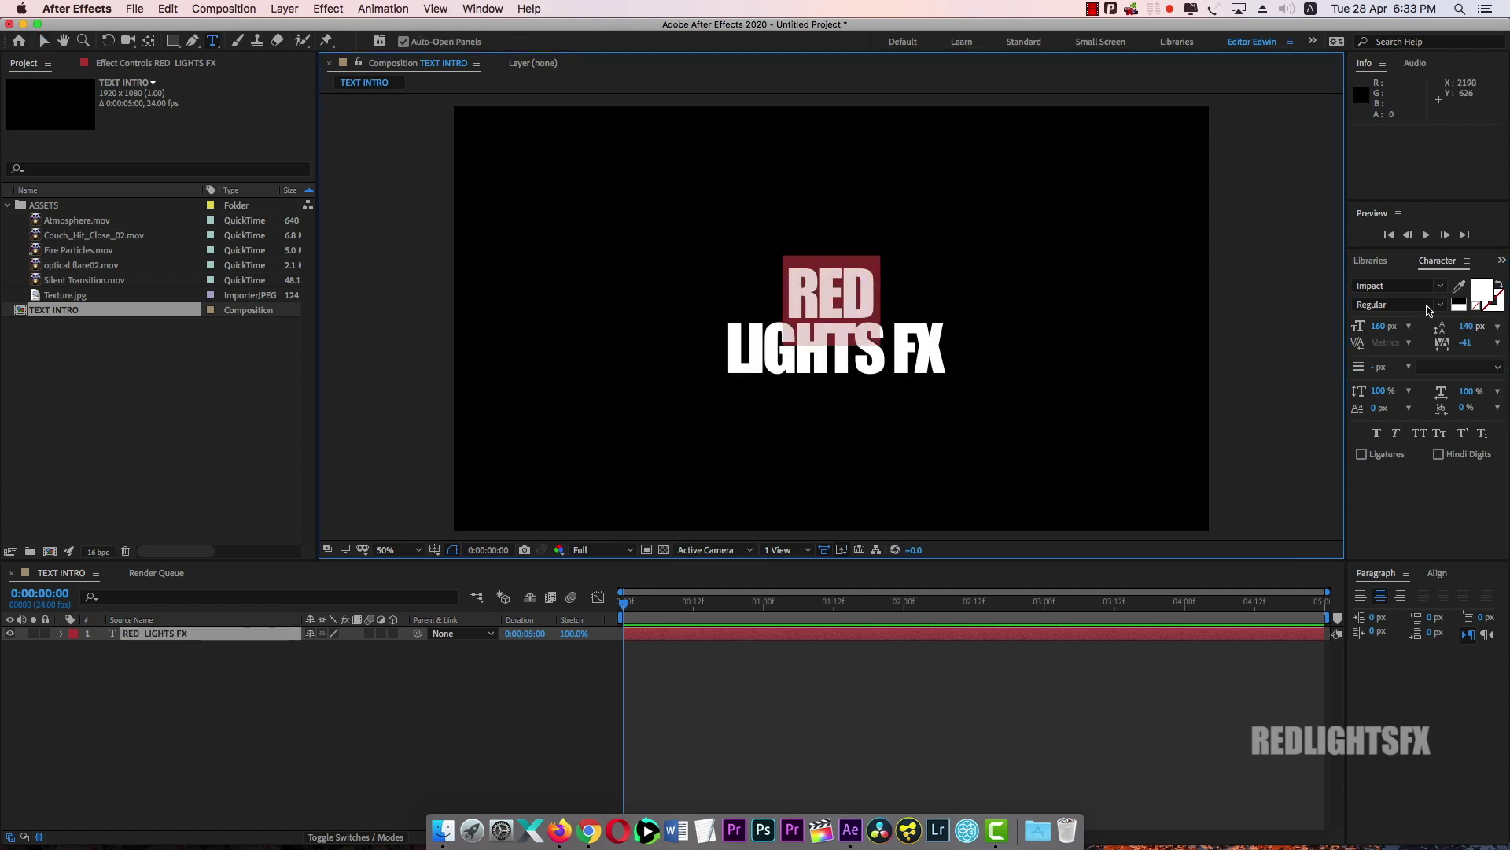
{"action": "left_click_drag", "start_coordinate": [1378, 326], "coordinate": [1475, 325]}
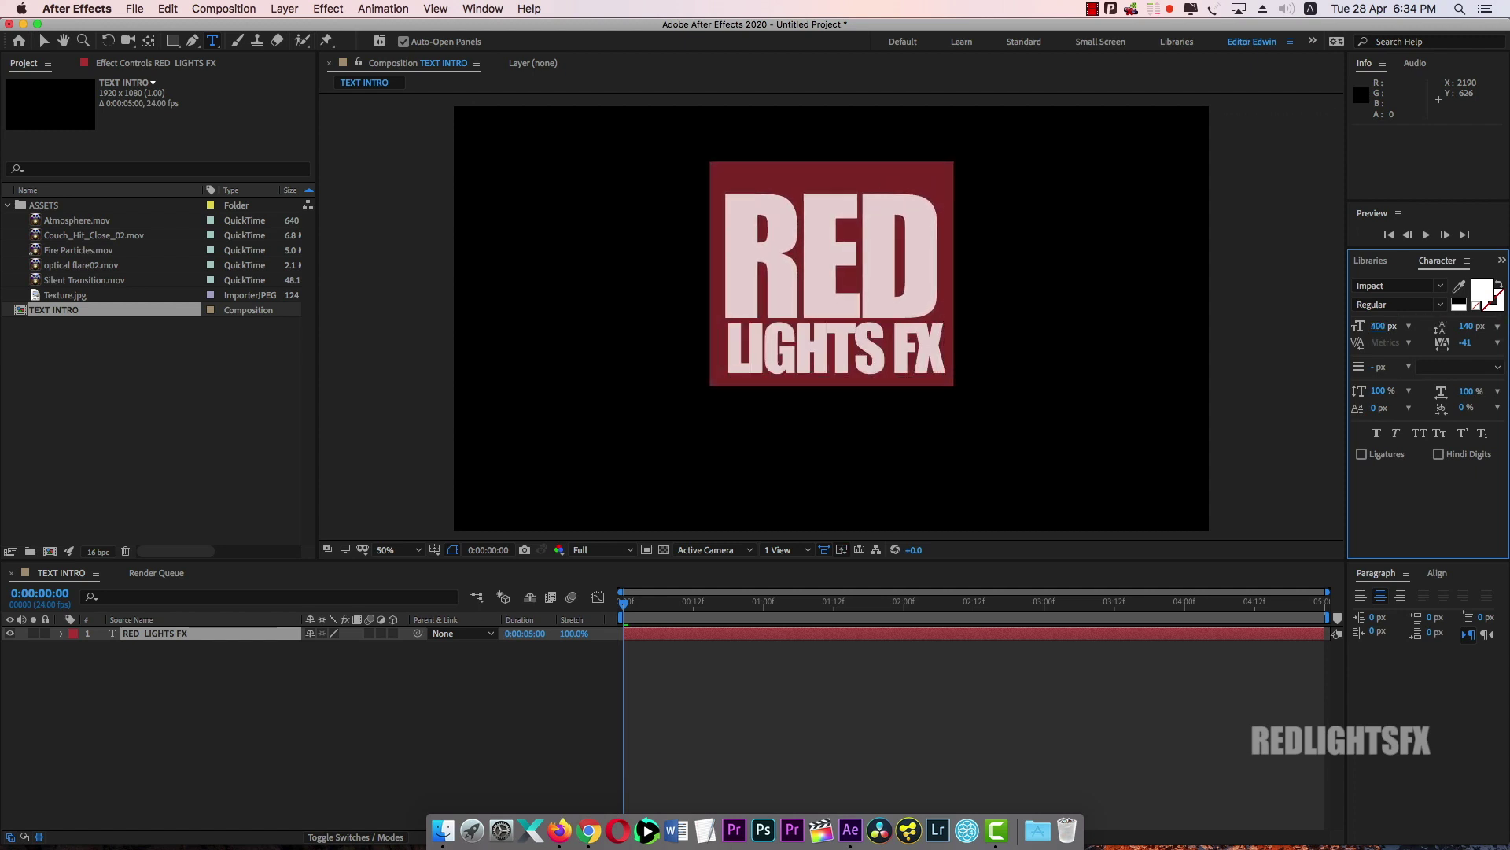
{"action": "key", "text": "super+z"}
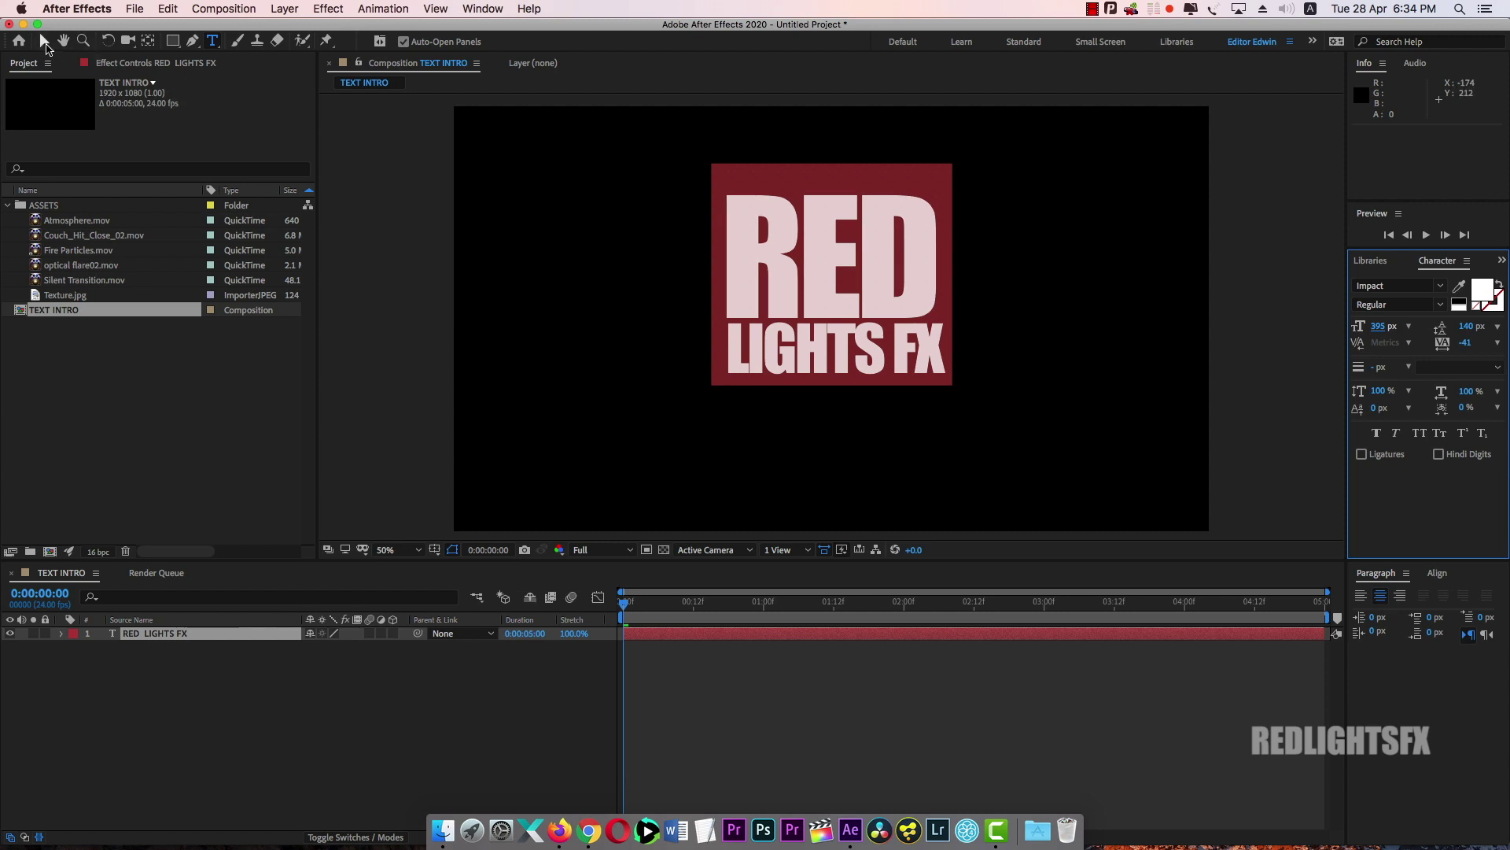
Align the two-line text layer to the composition's horizontal and vertical centre
{"action": "left_click", "coordinate": [45, 44]}
{"action": "key", "text": "comma"}
{"action": "left_click", "coordinate": [1437, 573]}
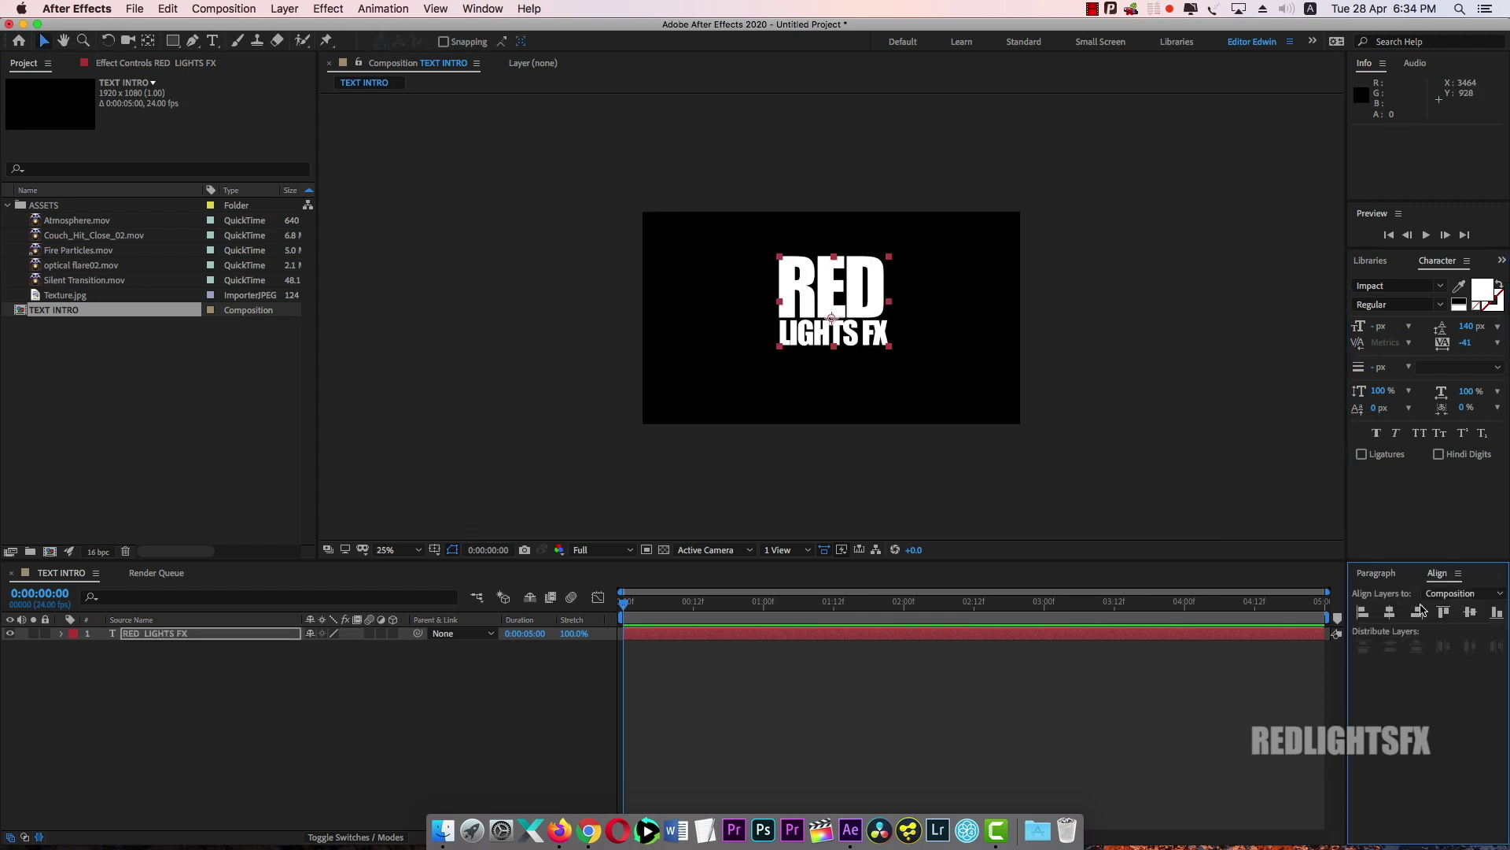
{"action": "left_click", "coordinate": [1390, 613]}
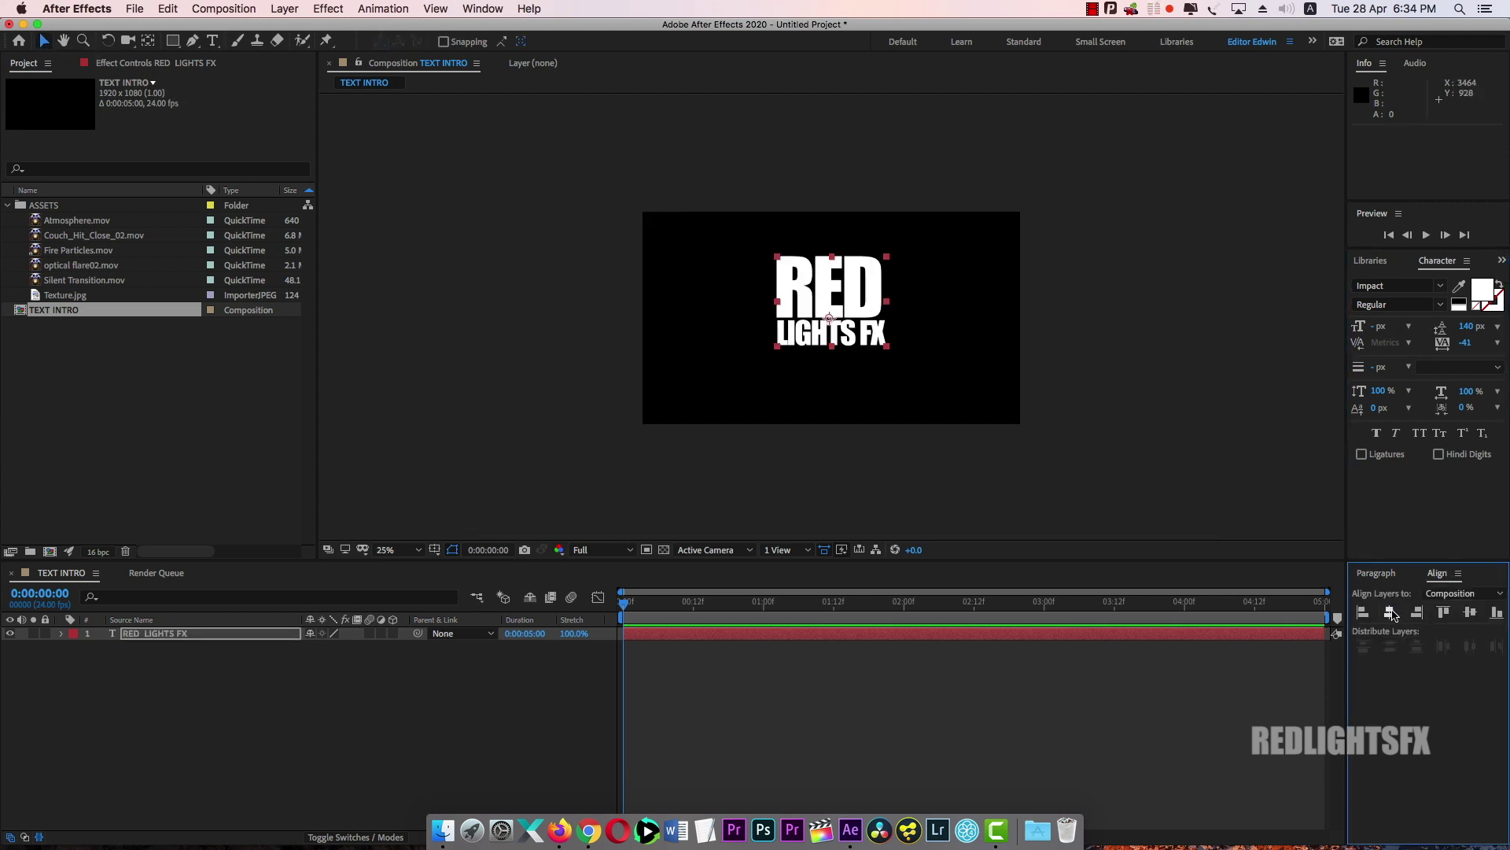
{"action": "left_click", "coordinate": [1470, 615]}
{"action": "key", "text": "period"}
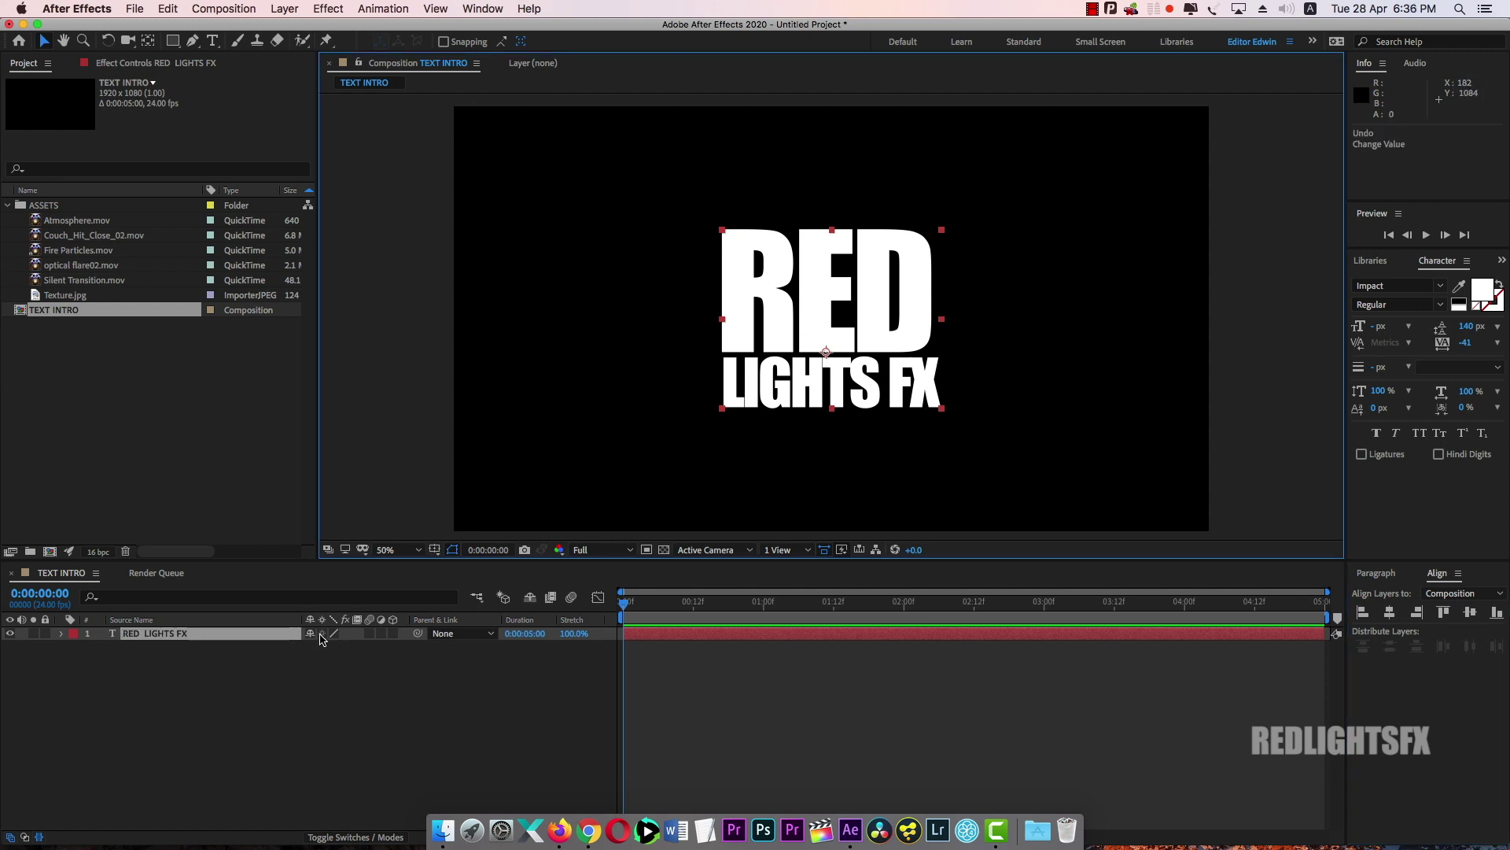
Set the text layer's Anchor Point to 0.0, -86.0 and realign the layer to the composition's vertical centre
{"action": "left_click", "coordinate": [236, 637]}
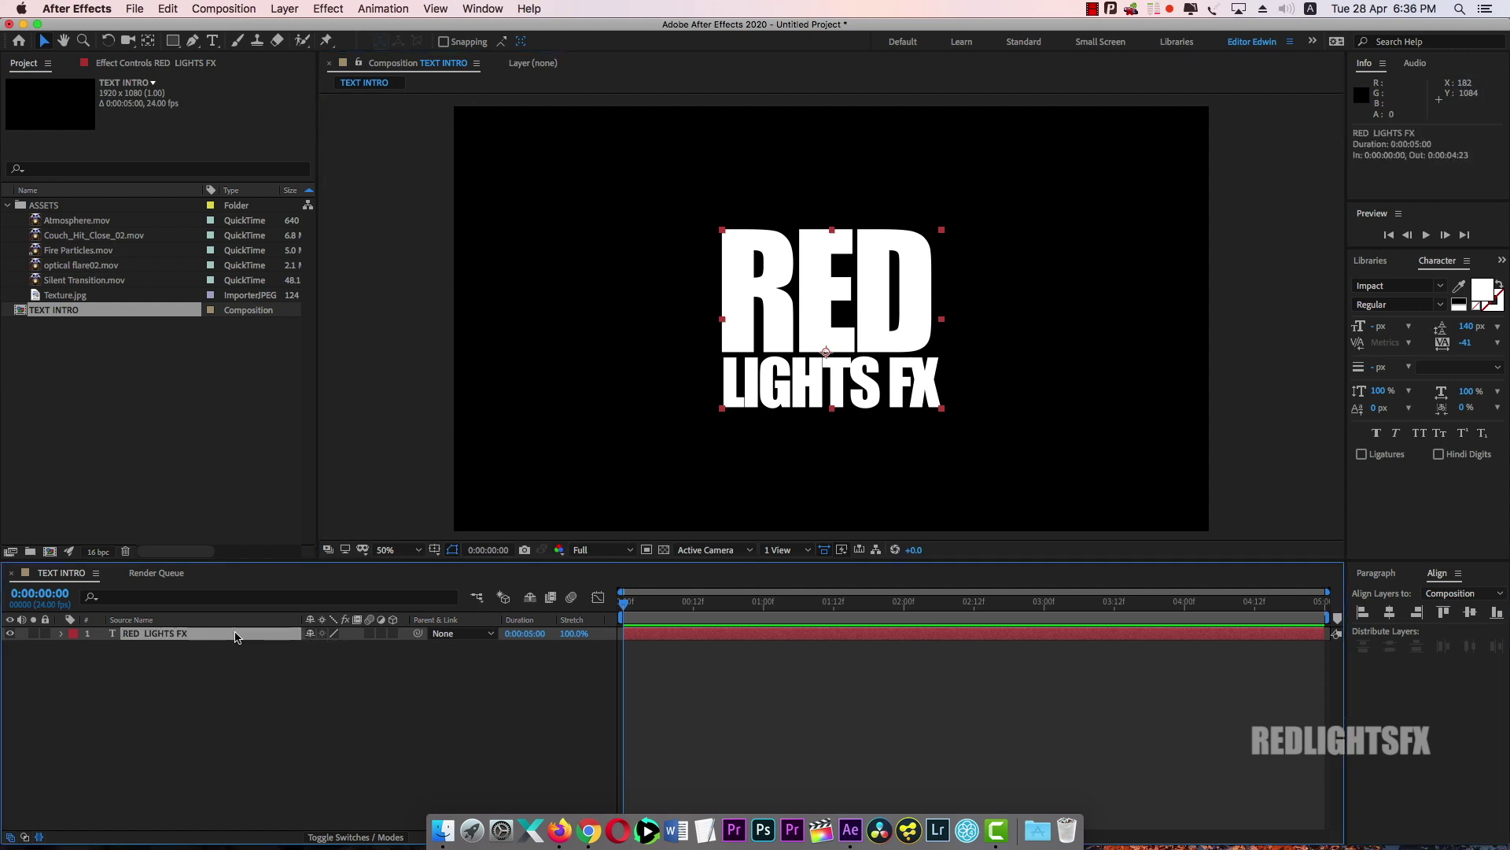
{"action": "key", "text": "a"}
{"action": "left_click", "coordinate": [165, 647]}
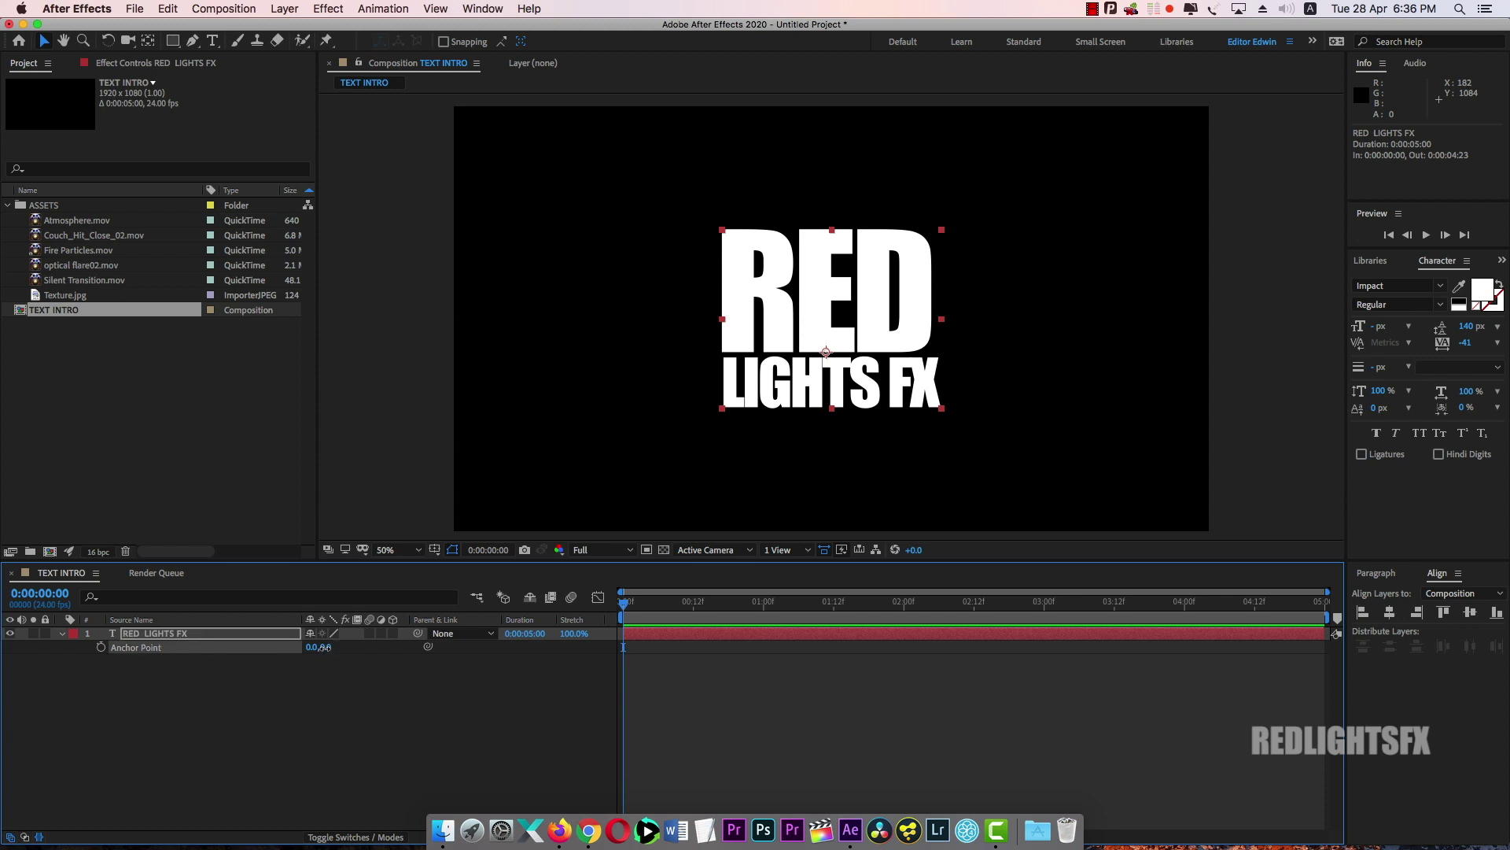
{"action": "left_click_drag", "start_coordinate": [324, 647], "coordinate": [258, 659]}
{"action": "key", "text": "comma"}
{"action": "key", "text": "comma"}
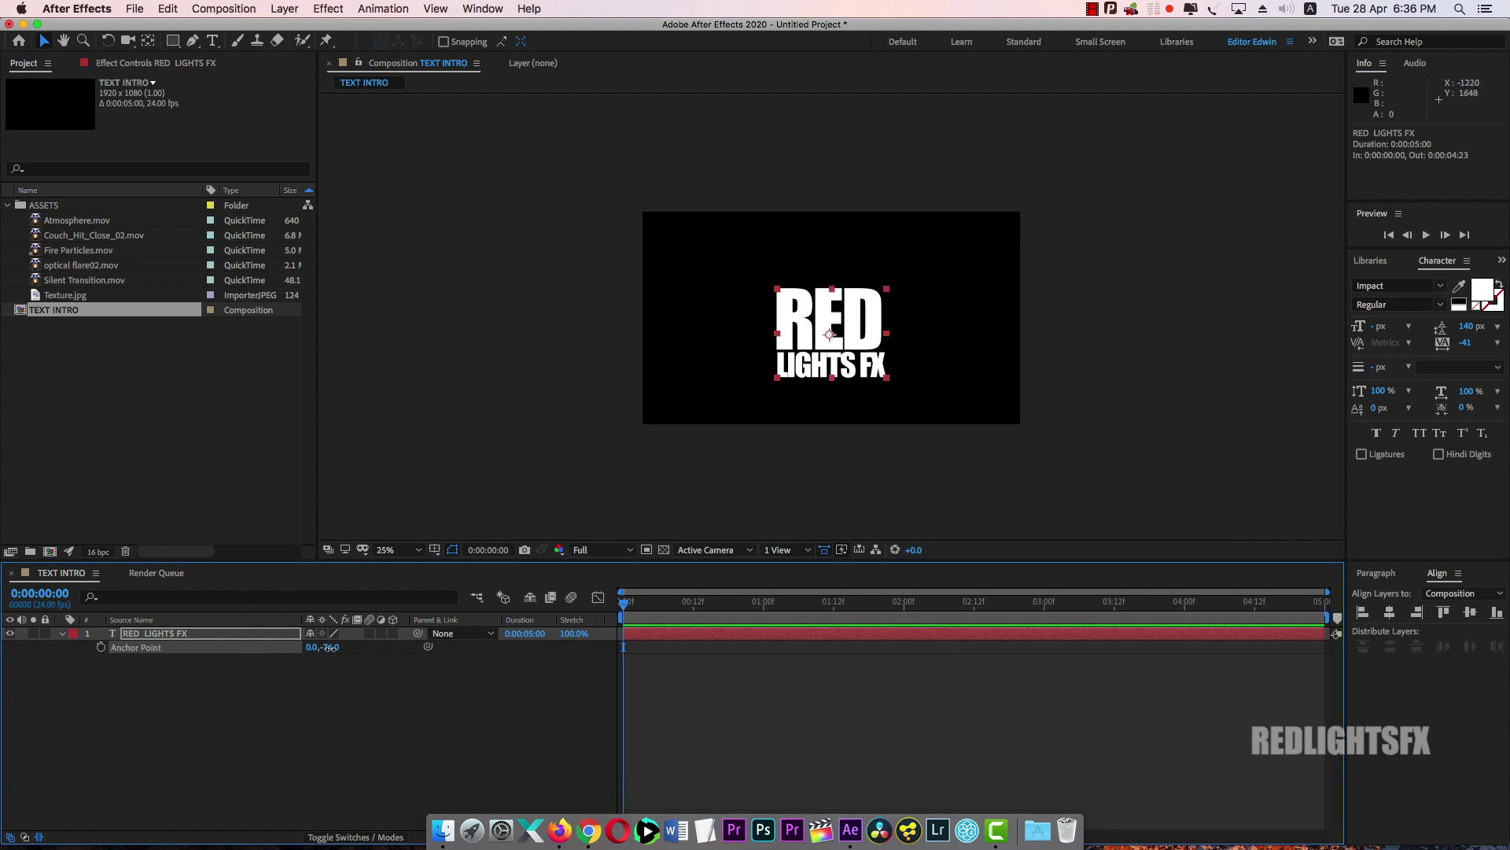
{"action": "left_click_drag", "start_coordinate": [332, 649], "coordinate": [321, 647]}
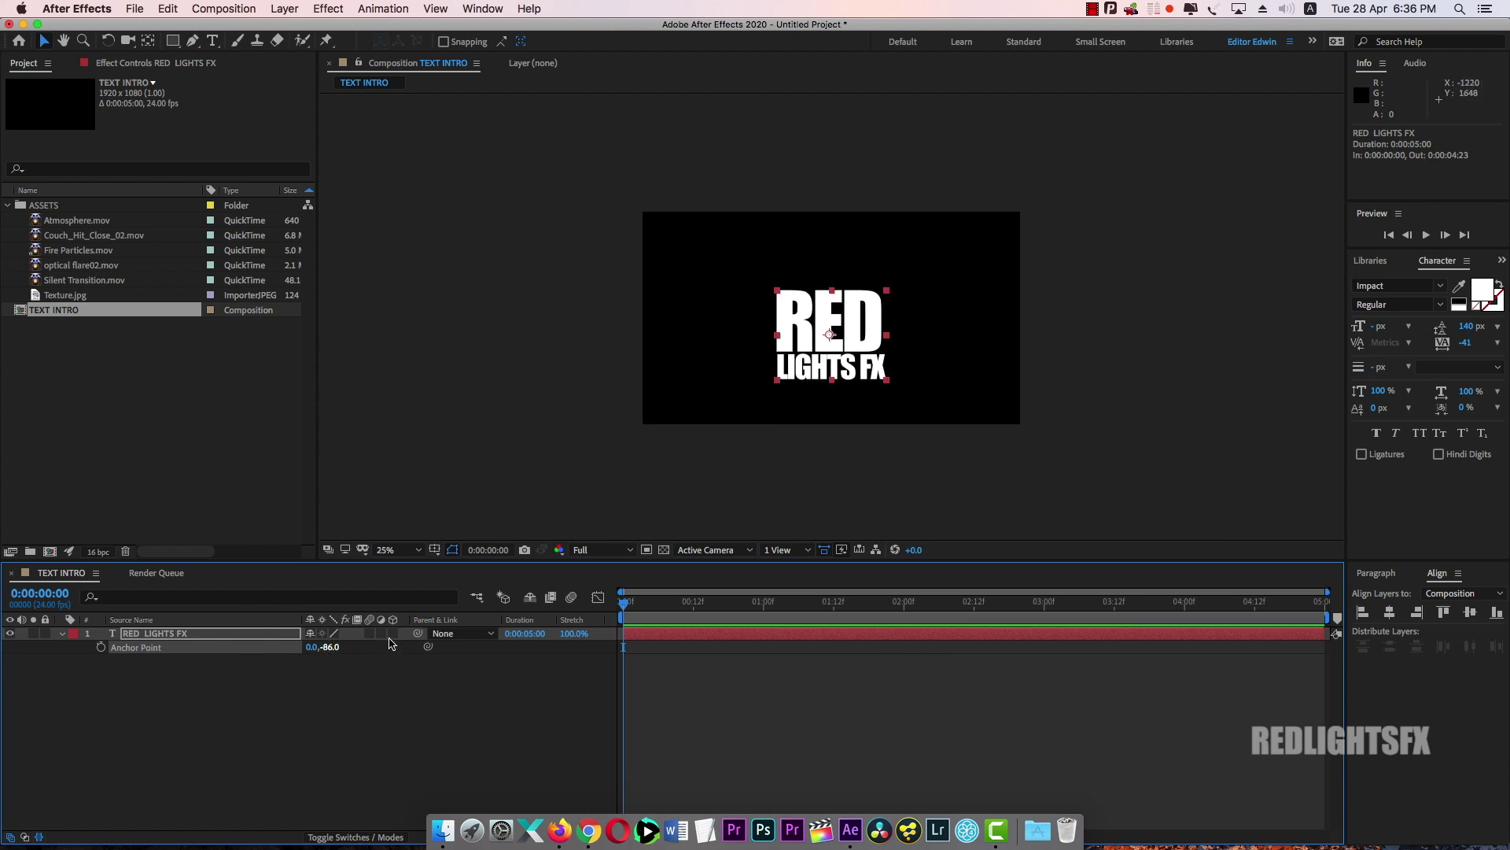
{"action": "left_click", "coordinate": [1469, 613]}
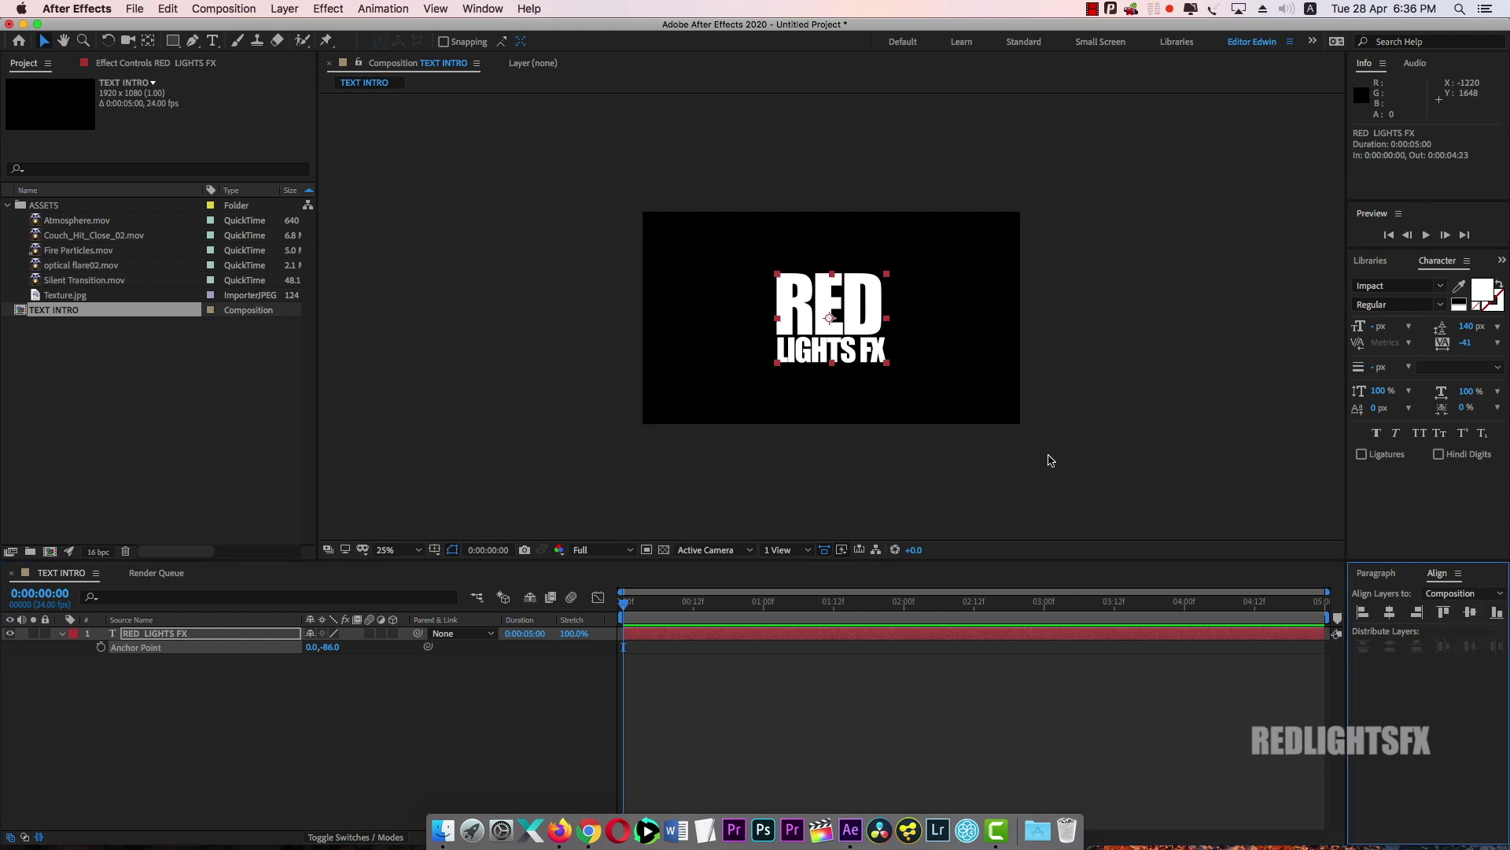
{"action": "key", "text": "period"}
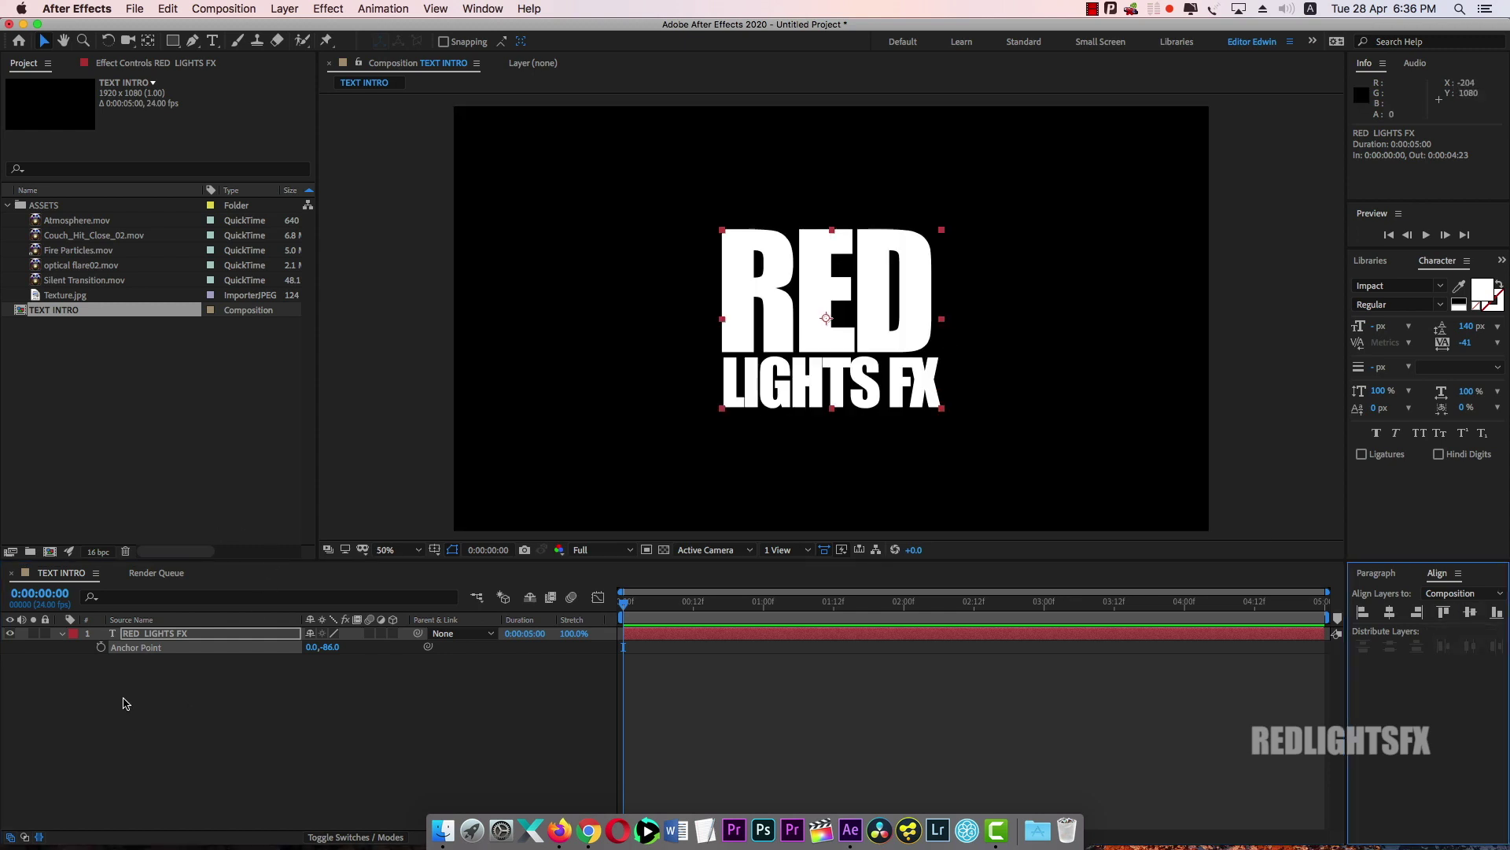
Scale the text layer to 238% and set a starting Scale keyframe at 0:00:00:00
{"action": "left_click", "coordinate": [174, 637]}
{"action": "key", "text": "s"}
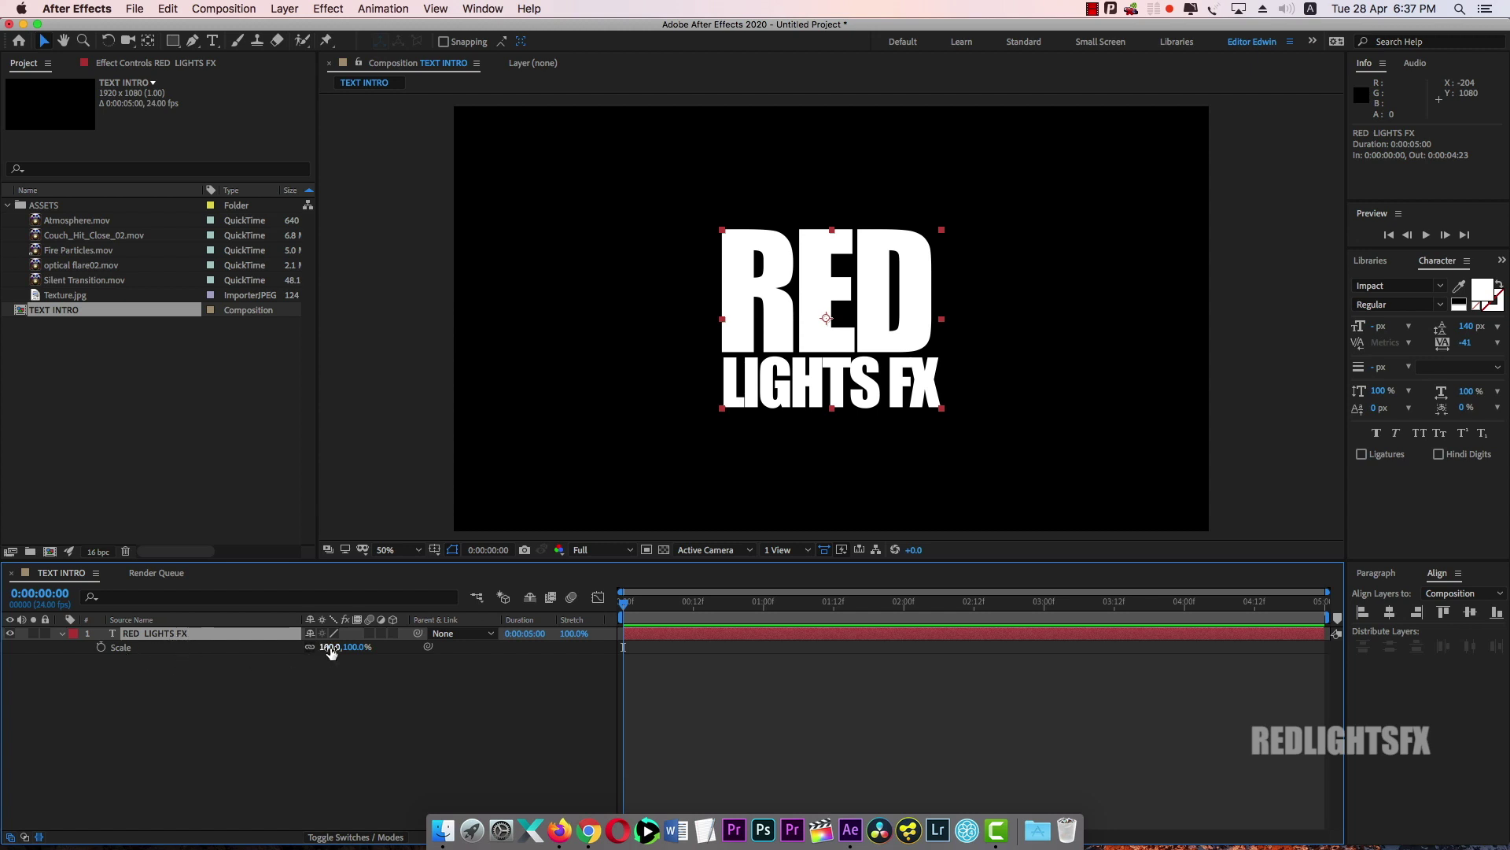
{"action": "left_click_drag", "start_coordinate": [330, 647], "coordinate": [424, 634]}
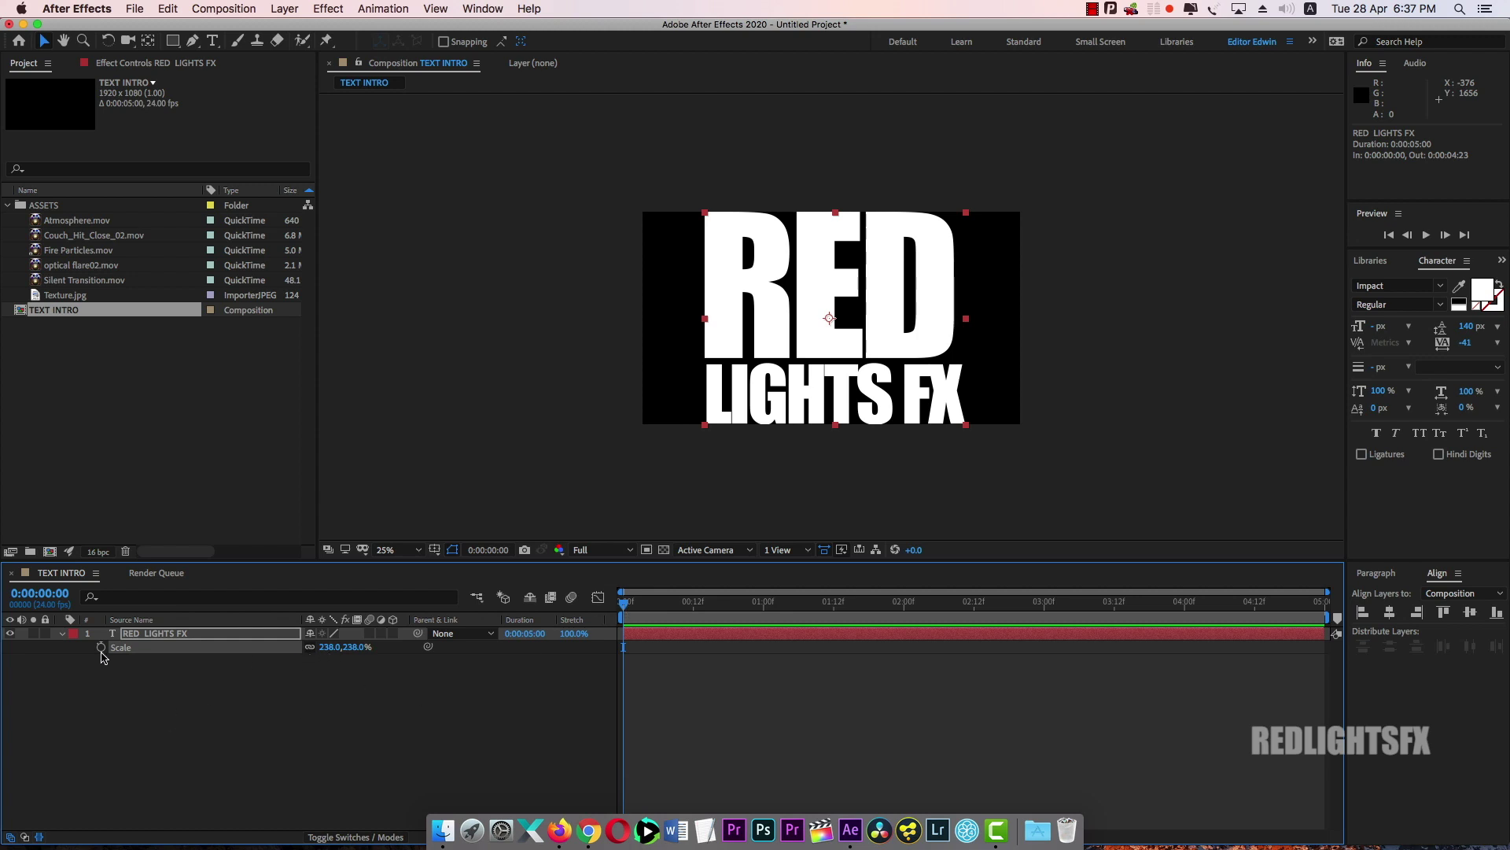
{"action": "left_click", "coordinate": [101, 647]}
Add a second Scale keyframe of 93% at 0:00:00:06 and return to the start of the timeline
{"action": "left_click_drag", "start_coordinate": [627, 610], "coordinate": [660, 604]}
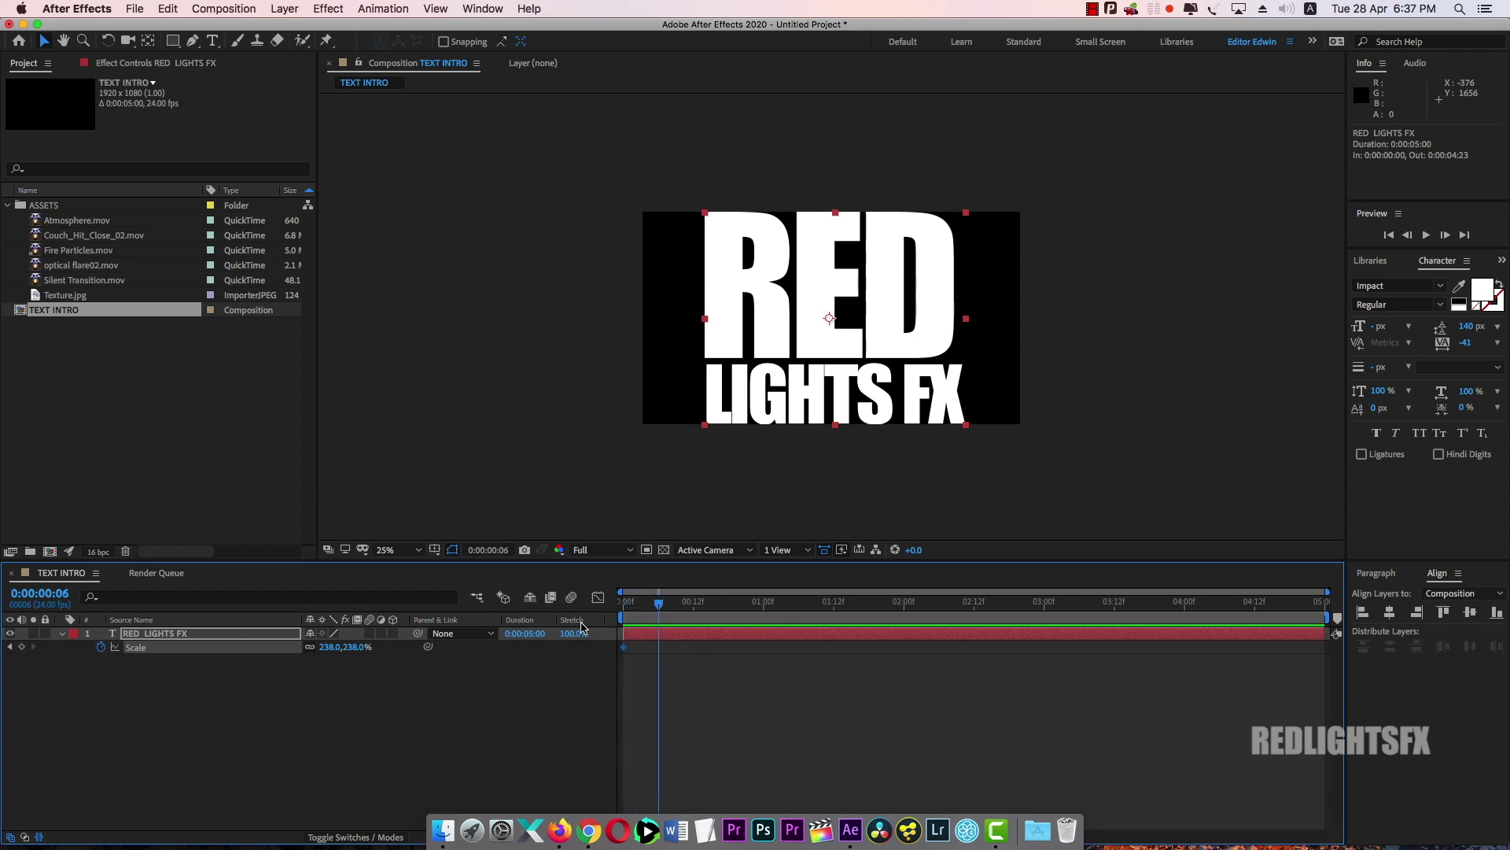
{"action": "left_click_drag", "start_coordinate": [336, 651], "coordinate": [226, 669]}
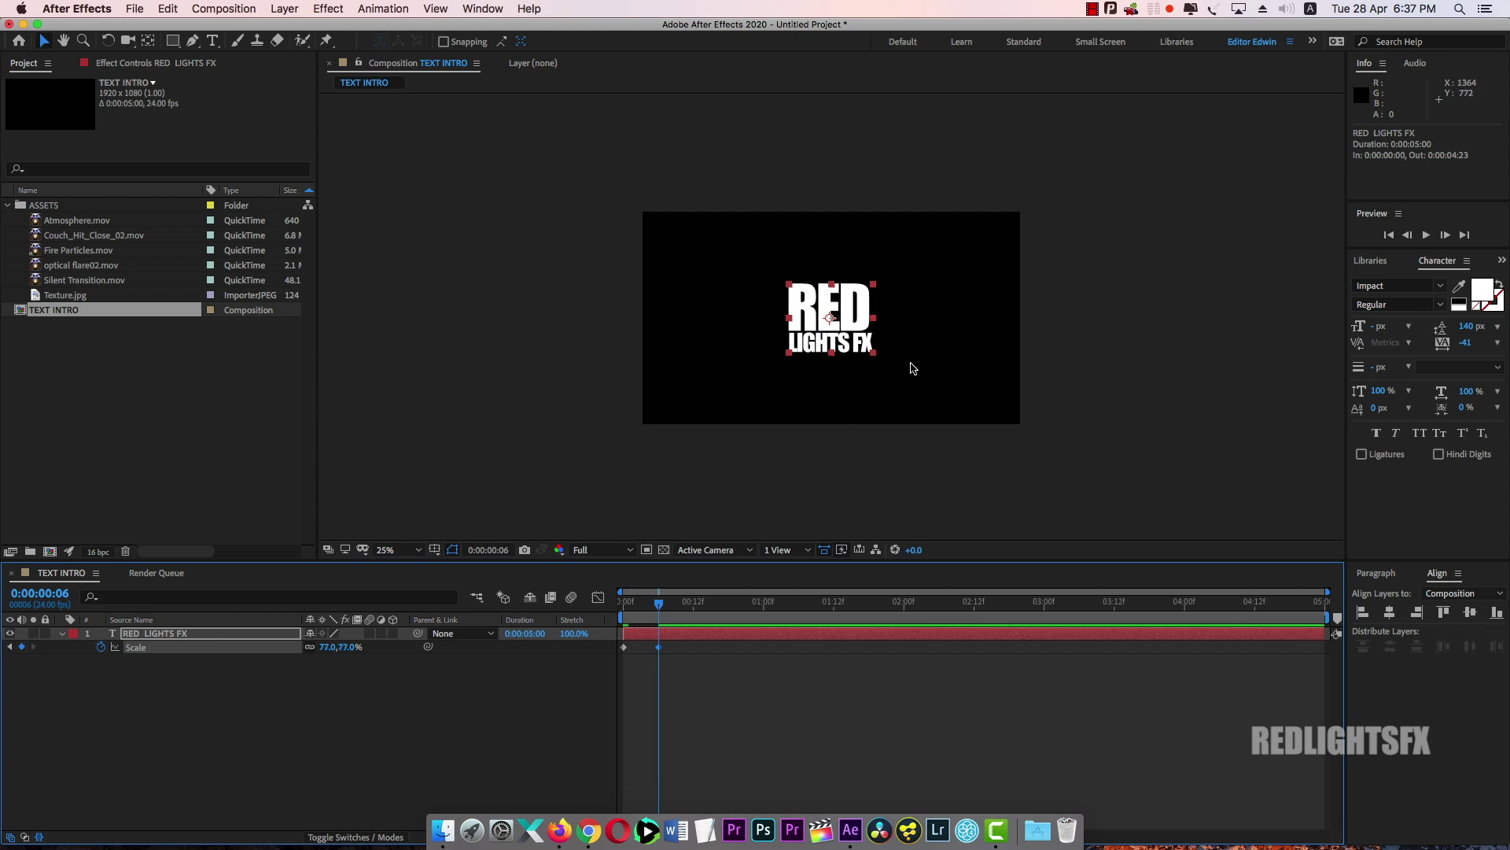
{"action": "key", "text": "period"}
{"action": "key", "text": "comma"}
{"action": "key", "text": "period"}
{"action": "left_click_drag", "start_coordinate": [326, 647], "coordinate": [337, 647]}
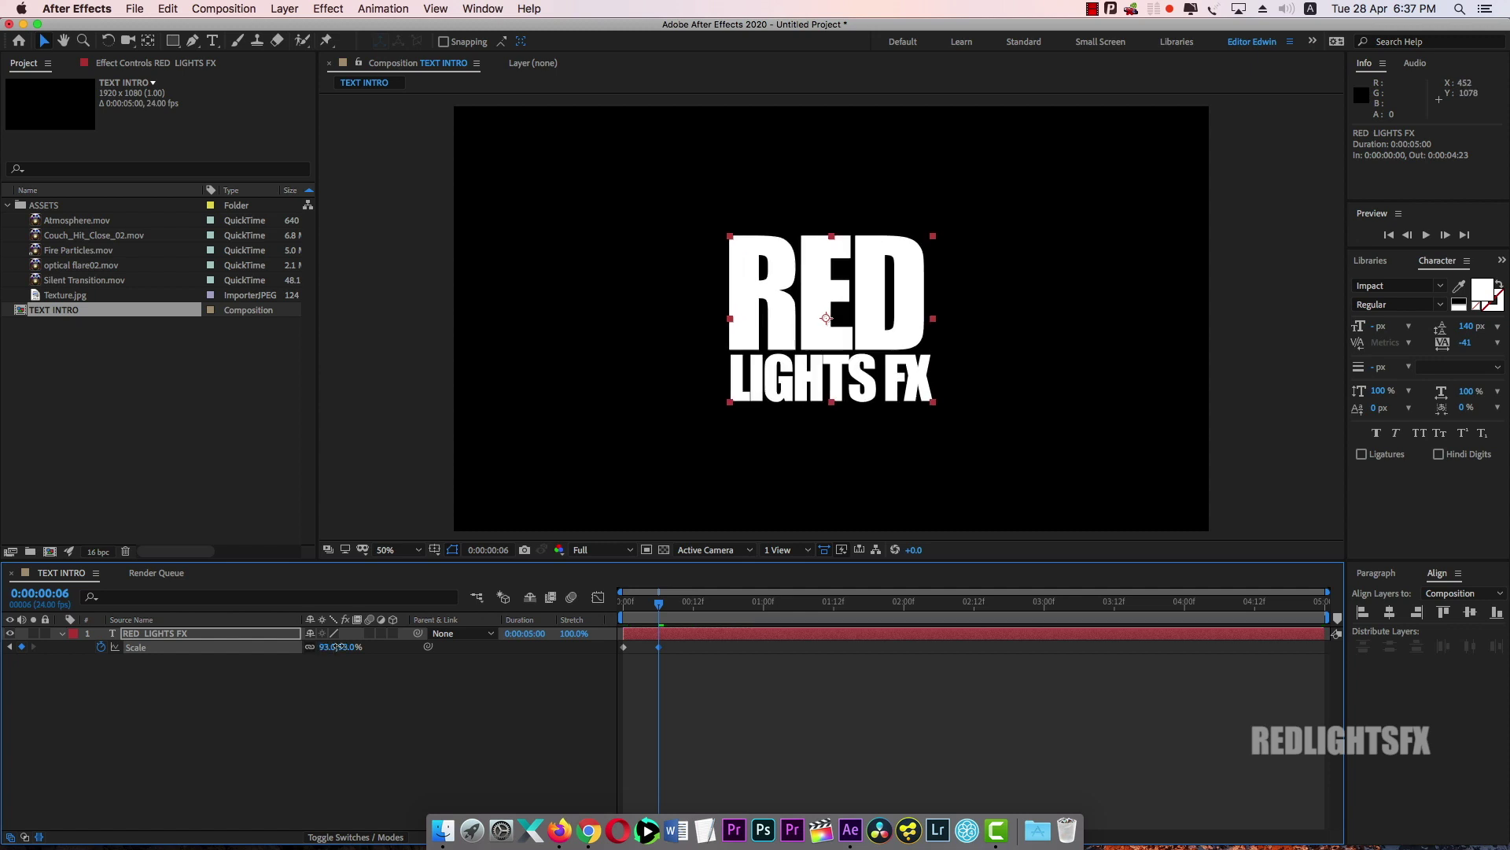
{"action": "left_click_drag", "start_coordinate": [672, 607], "coordinate": [571, 606]}
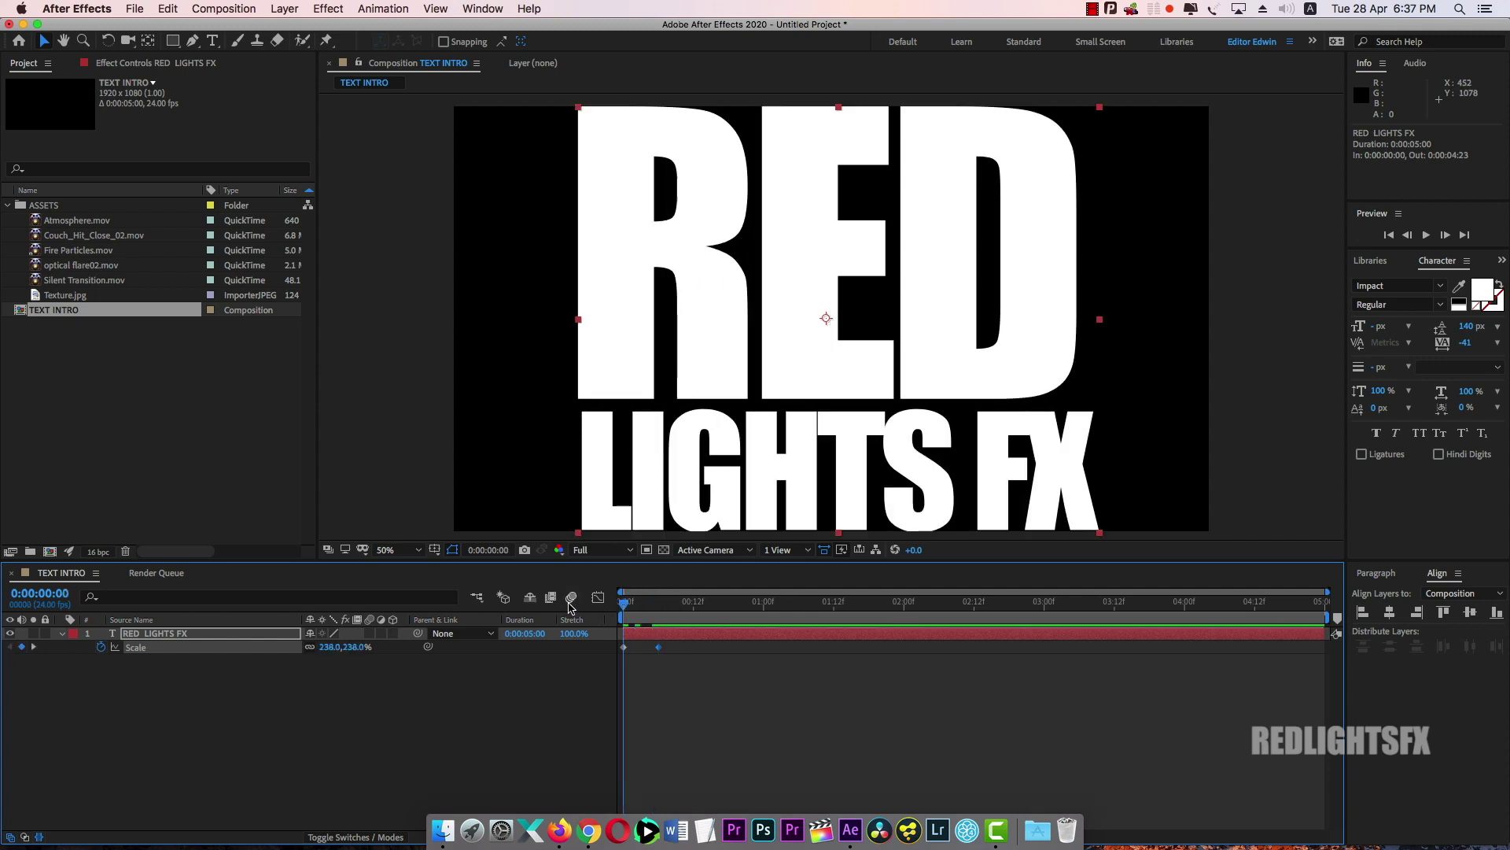
Preview the scale animation and add a Tracking animator to the RED LIGHTS FX text layer with the playhead at 0:00:00:08
{"action": "key", "text": "space"}
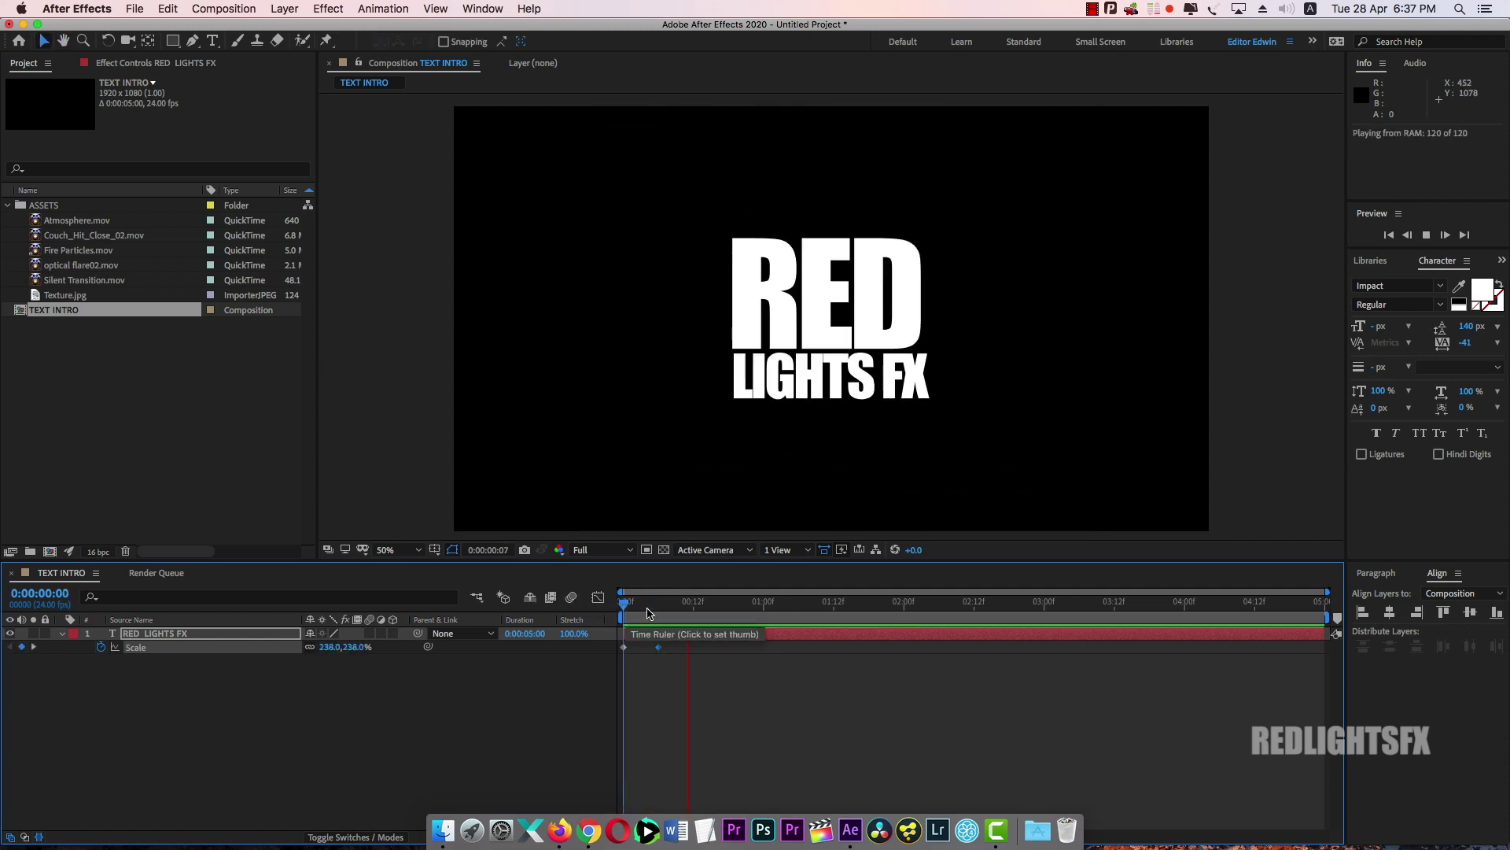
{"action": "mouse_move", "coordinate": [647, 607]}
{"action": "left_mouse_down"}
{"action": "mouse_move", "coordinate": [658, 600]}
{"action": "mouse_move", "coordinate": [661, 647]}
{"action": "mouse_move", "coordinate": [670, 610]}
{"action": "left_mouse_up"}
{"action": "left_click", "coordinate": [667, 610]}
{"action": "left_click", "coordinate": [68, 641]}
{"action": "left_click", "coordinate": [62, 634]}
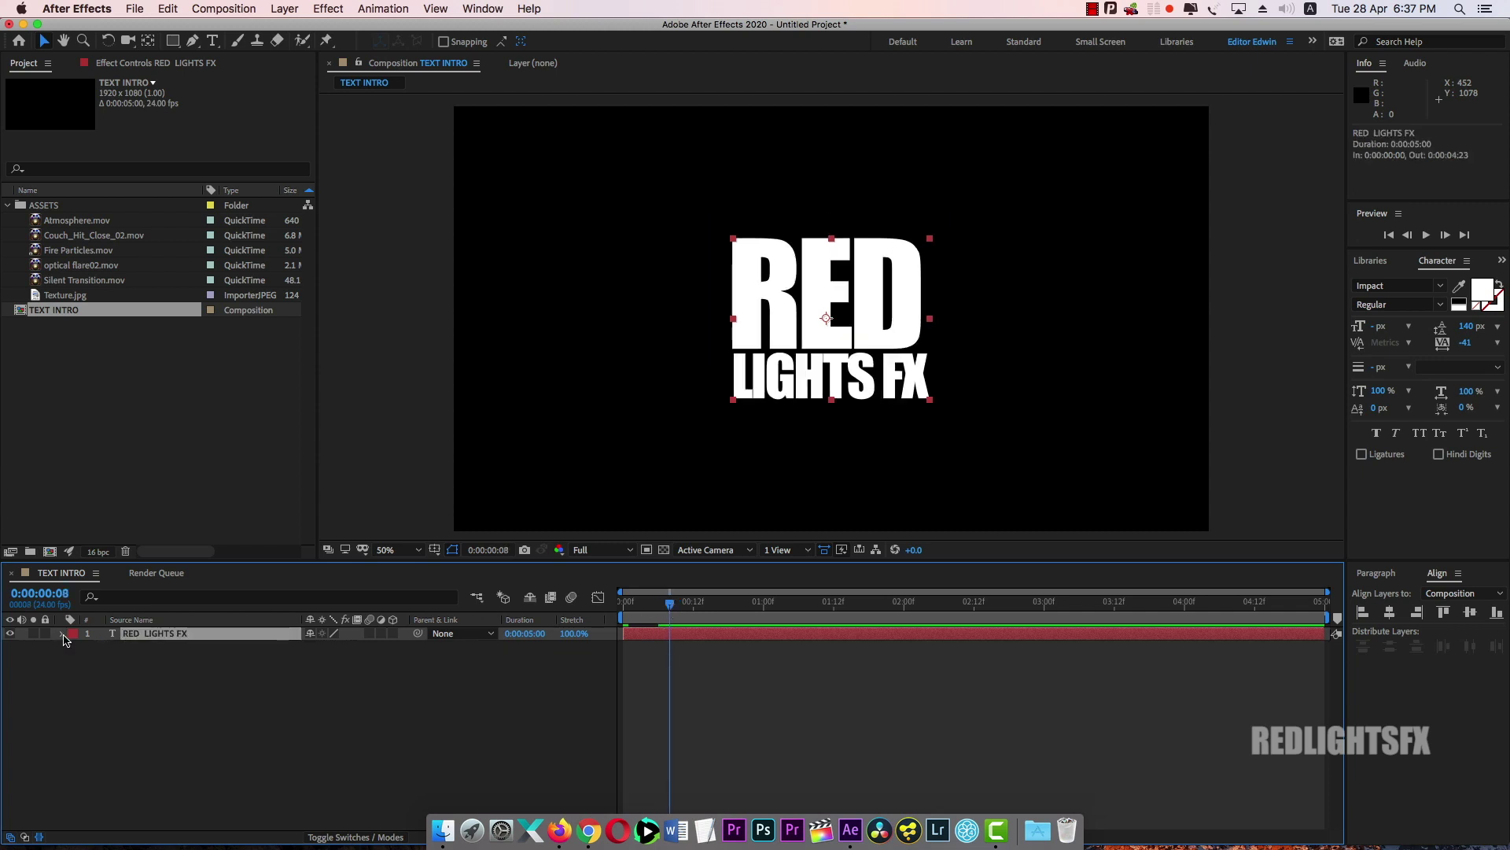
{"action": "left_click", "coordinate": [62, 633]}
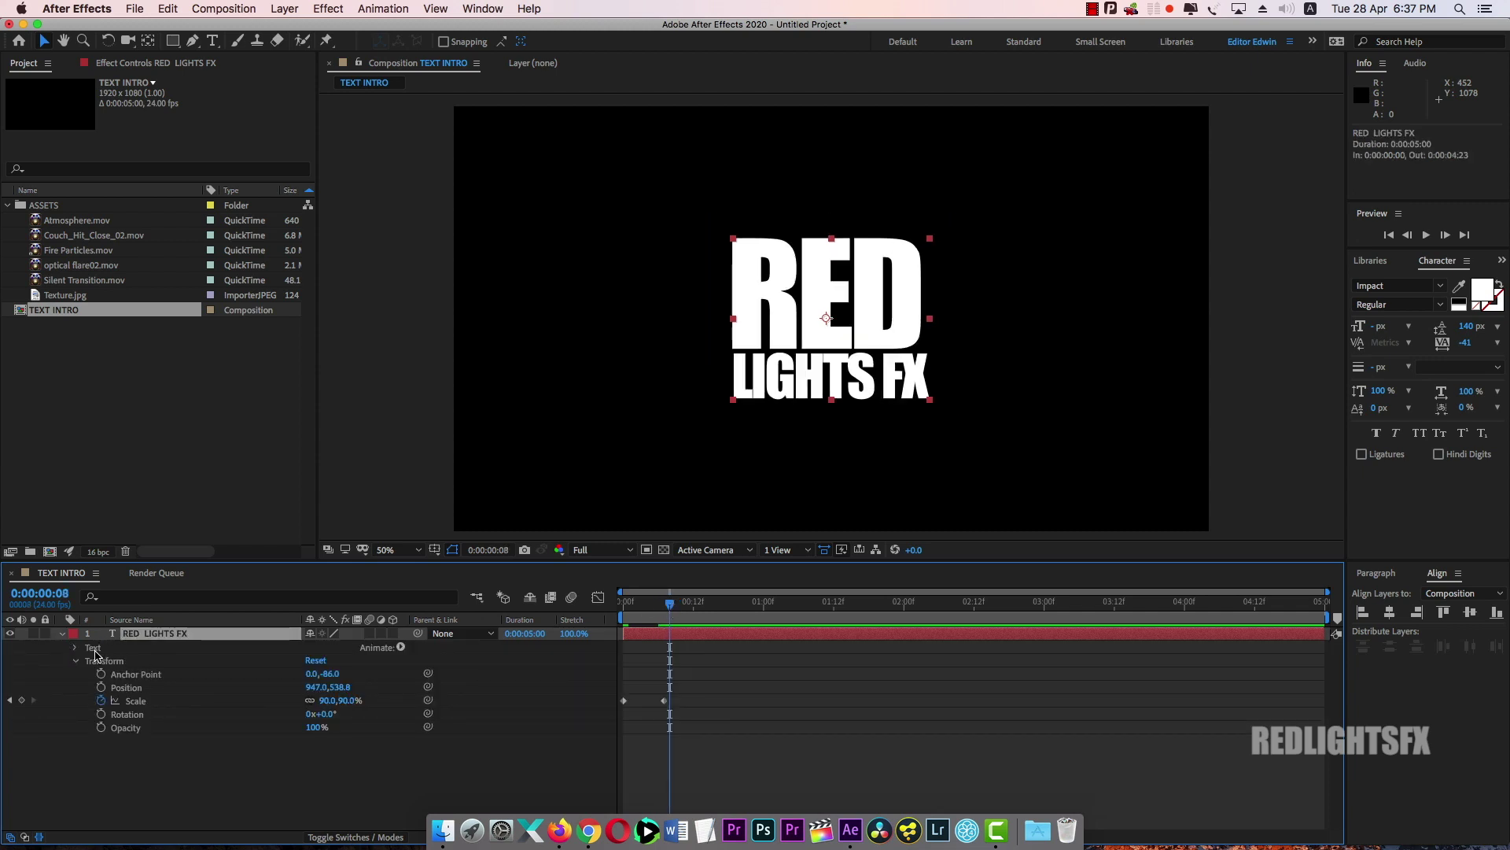
{"action": "left_click", "coordinate": [95, 648]}
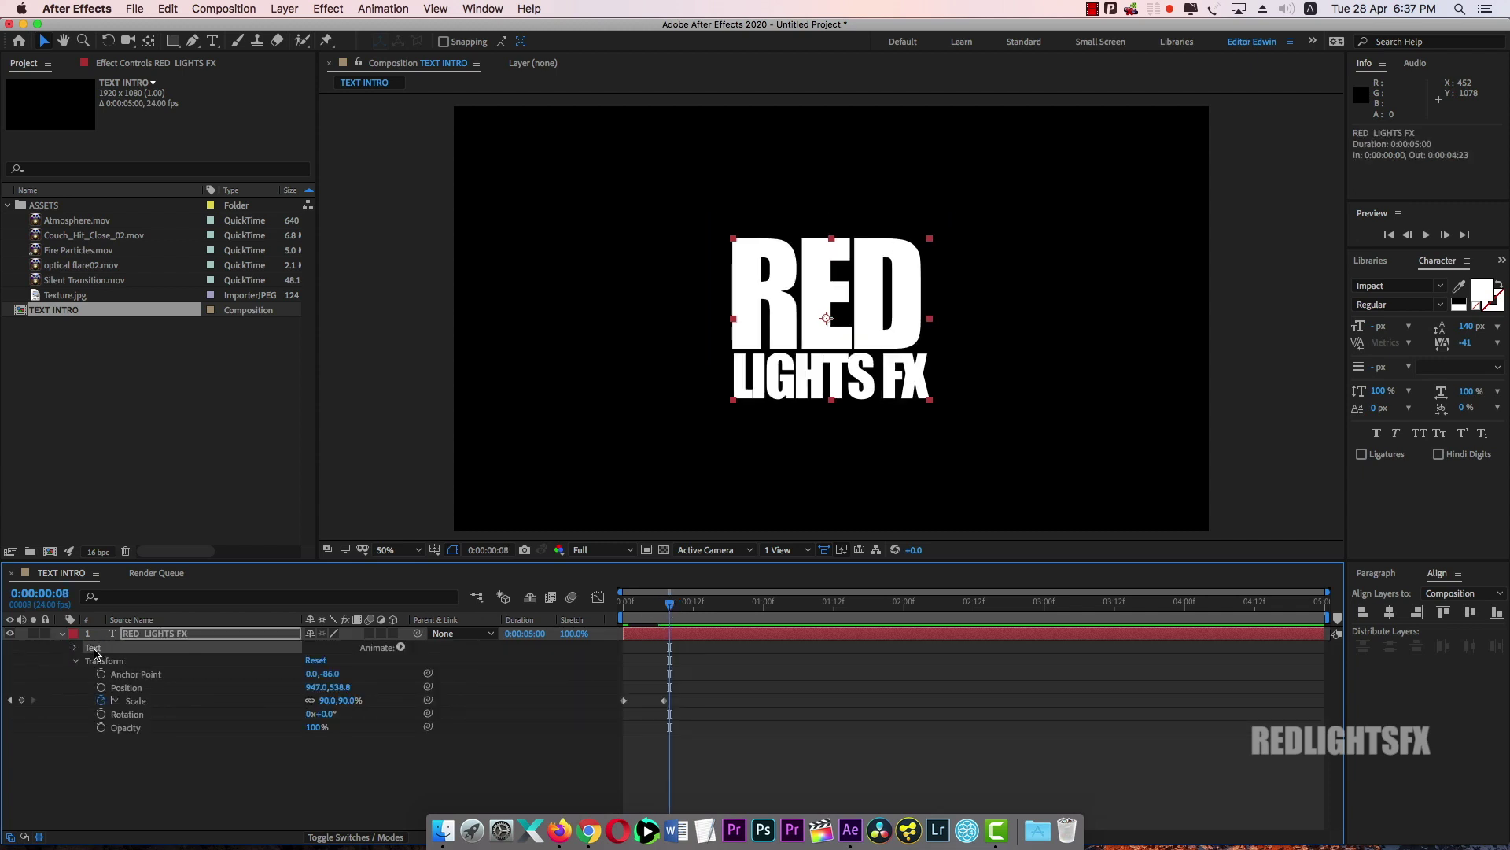
{"action": "left_click", "coordinate": [400, 649]}
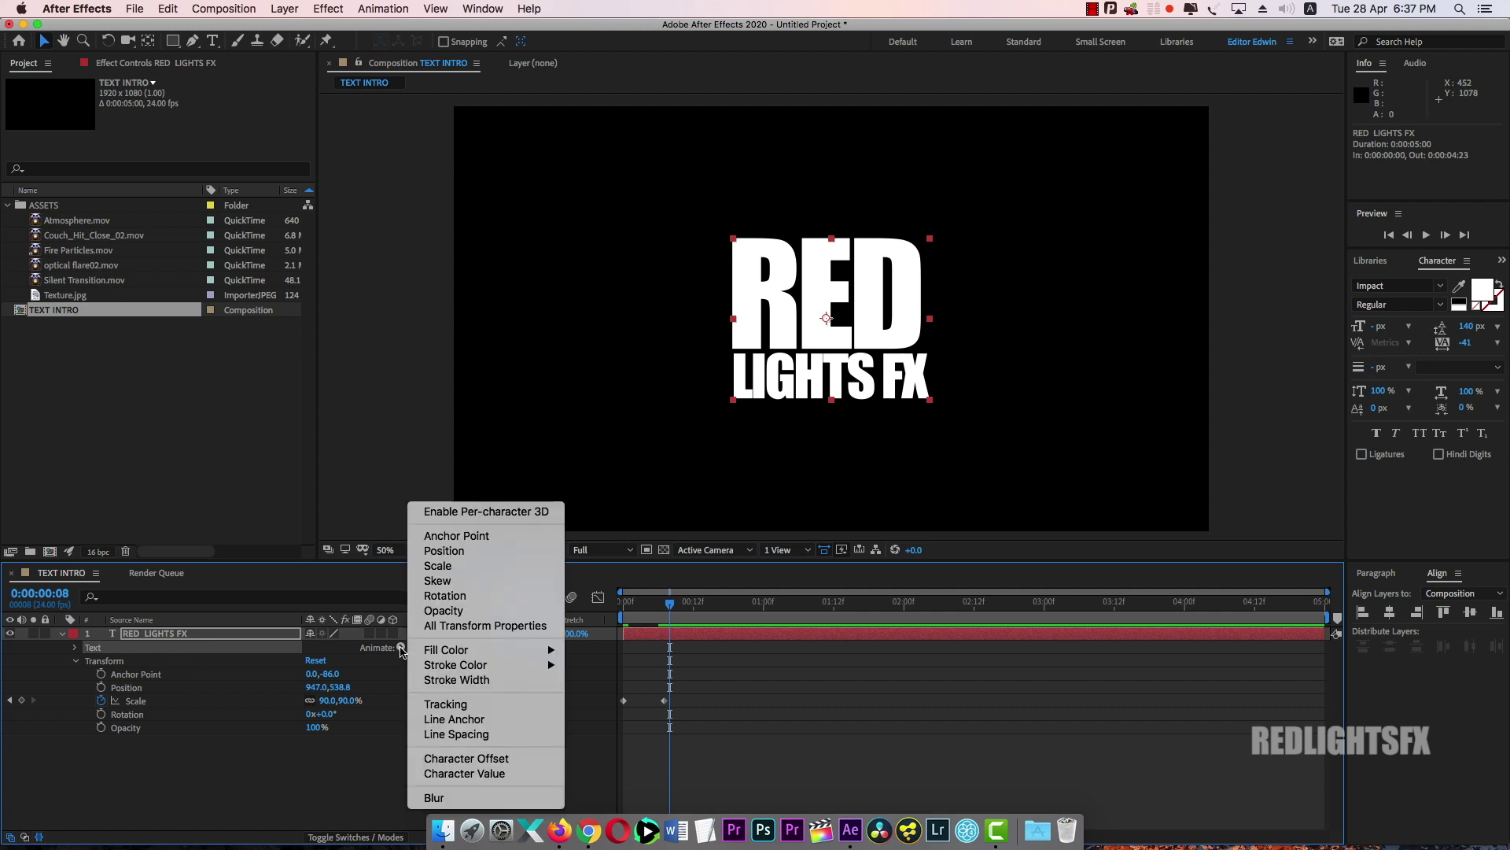
{"action": "left_click", "coordinate": [449, 707]}
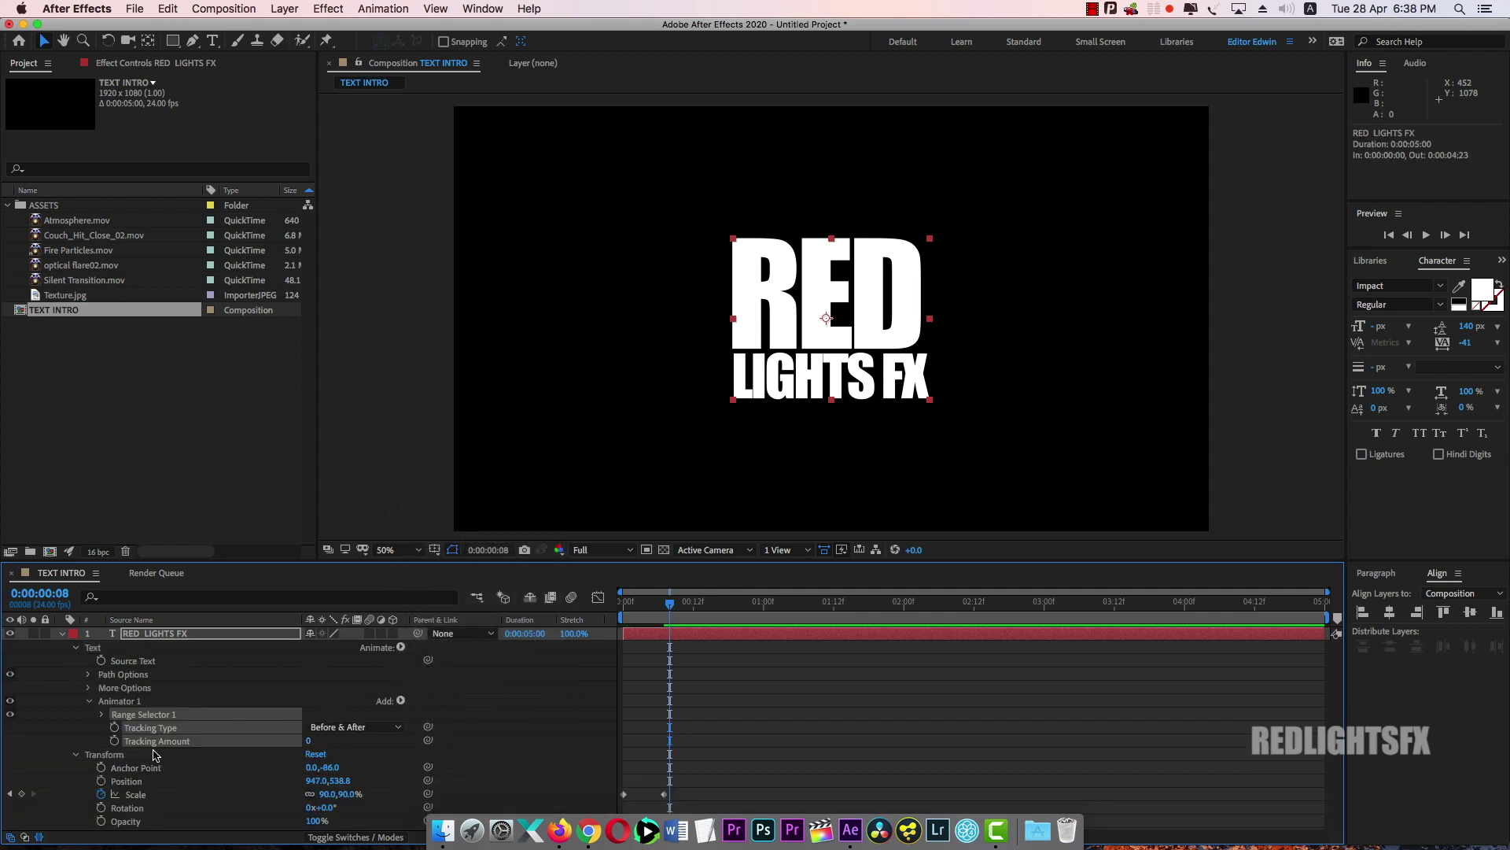
Keyframe the text's Tracking Amount from 0 at 0:00:00:08 to 19 at 0:00:04:23
{"action": "left_click", "coordinate": [114, 740]}
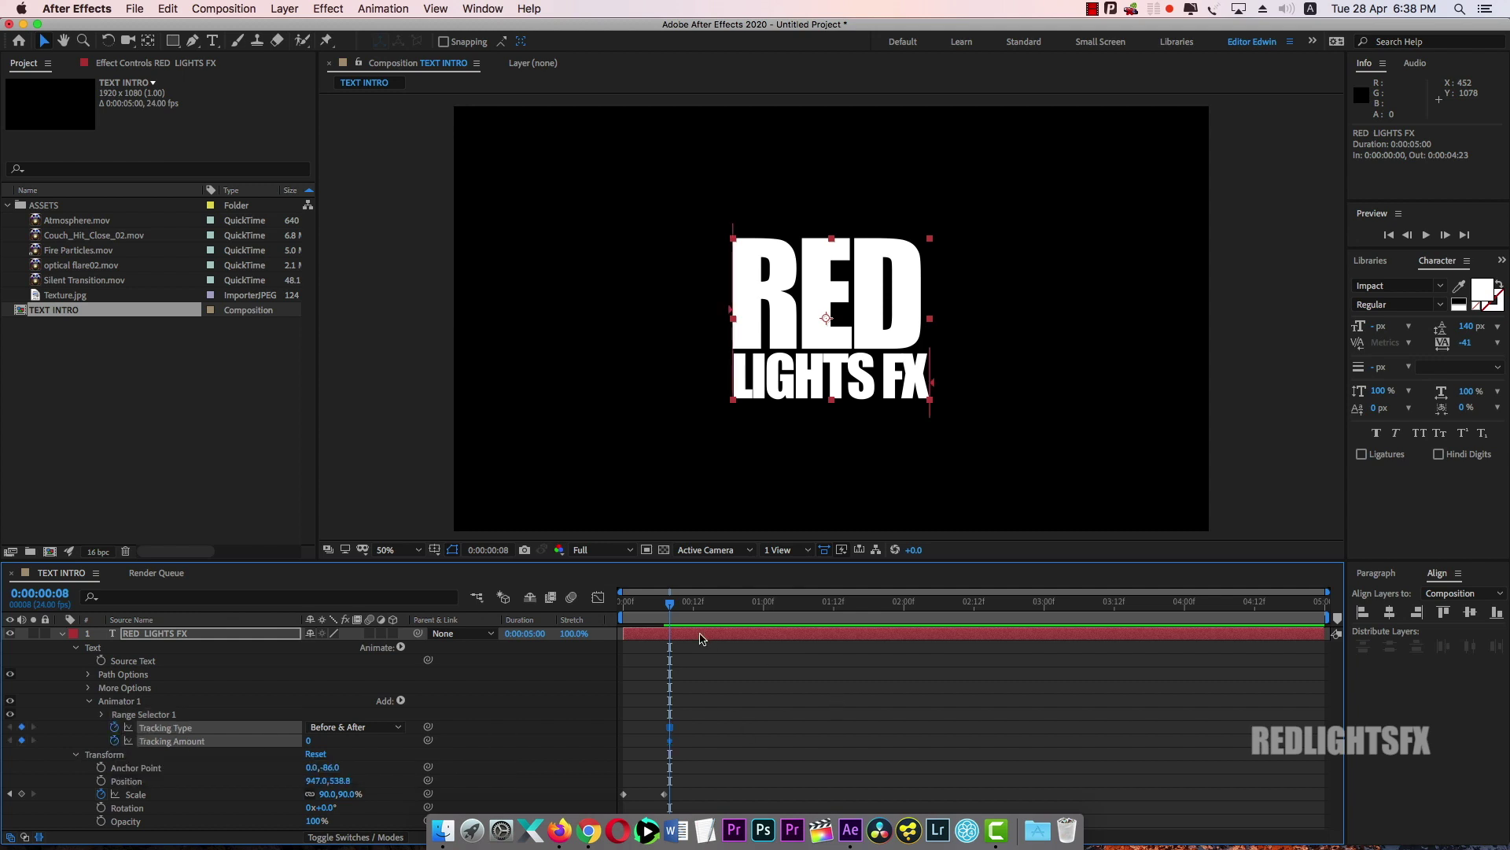
{"action": "left_click_drag", "start_coordinate": [670, 604], "coordinate": [1342, 611]}
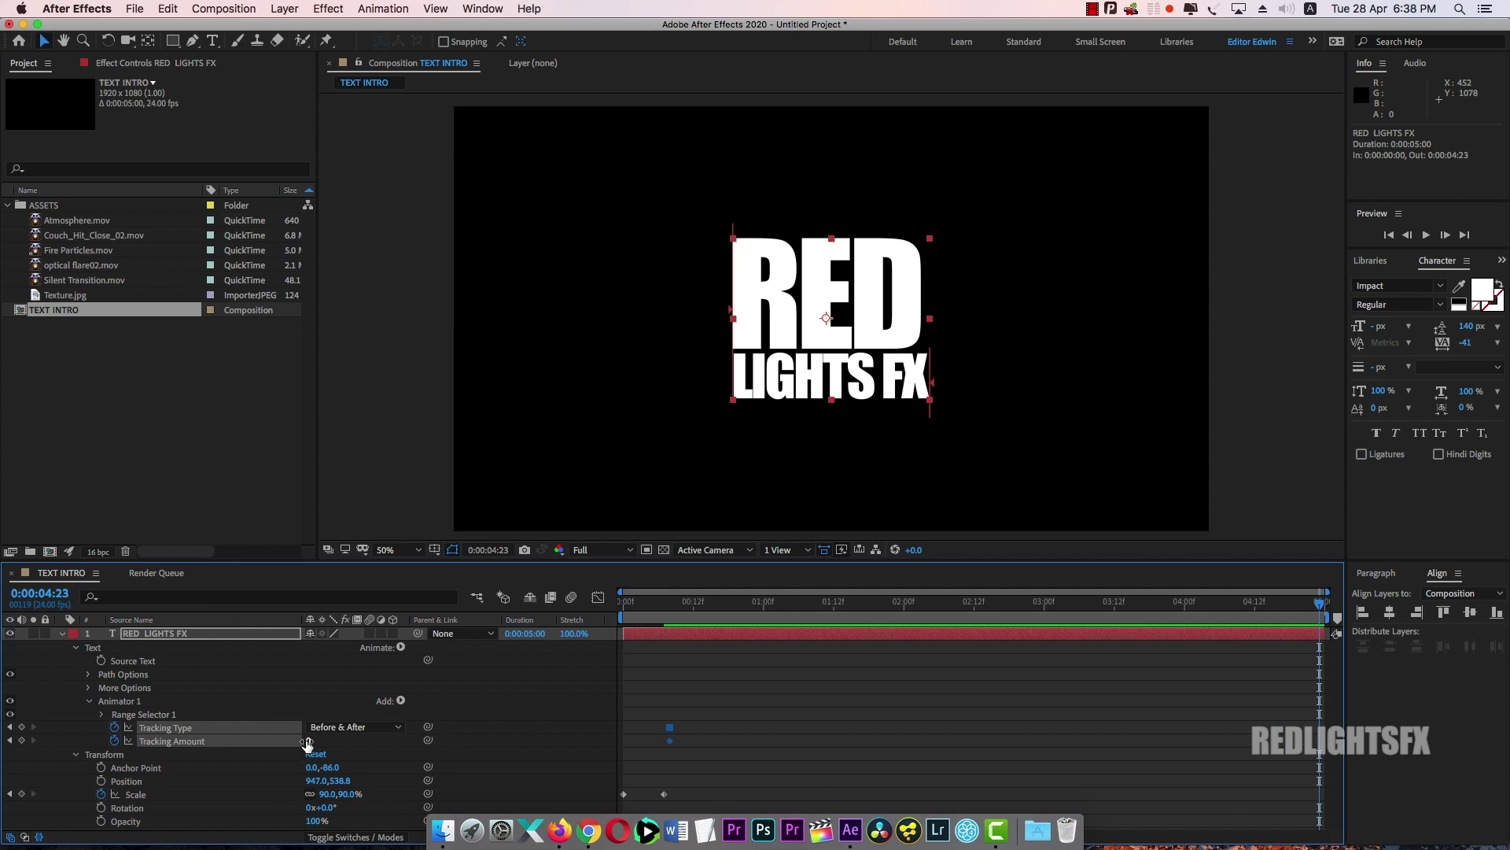
{"action": "mouse_move", "coordinate": [307, 742]}
{"action": "left_mouse_down"}
{"action": "mouse_move", "coordinate": [377, 743]}
{"action": "mouse_move", "coordinate": [283, 744]}
{"action": "mouse_move", "coordinate": [317, 741]}
{"action": "left_mouse_up"}
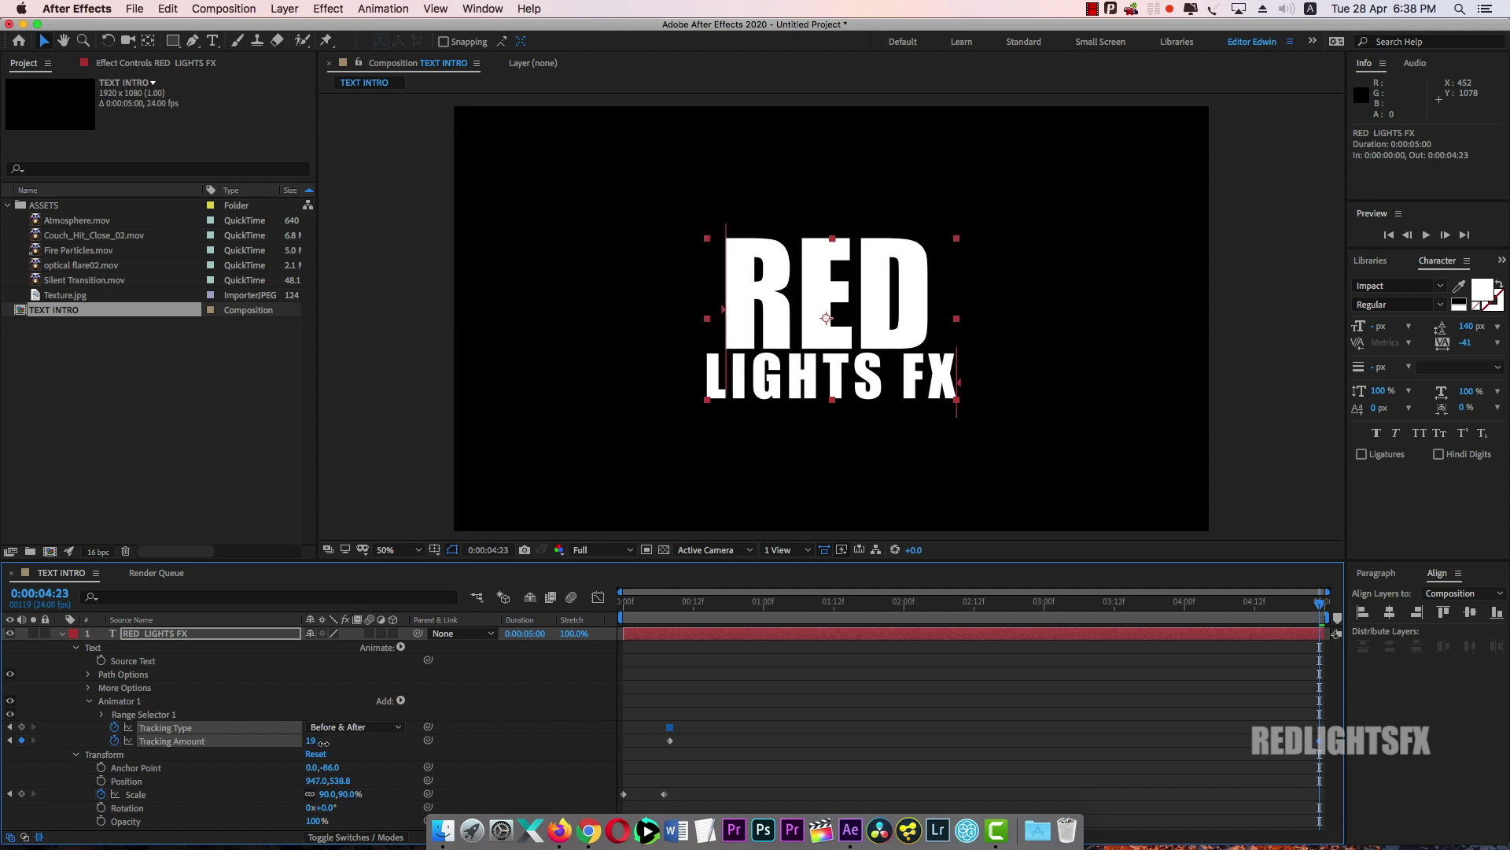
Preview the scale and tracking animation from the start of the timeline, and collapse the text layer's properties
{"action": "left_click_drag", "start_coordinate": [1321, 606], "coordinate": [521, 616]}
{"action": "key", "text": "space"}
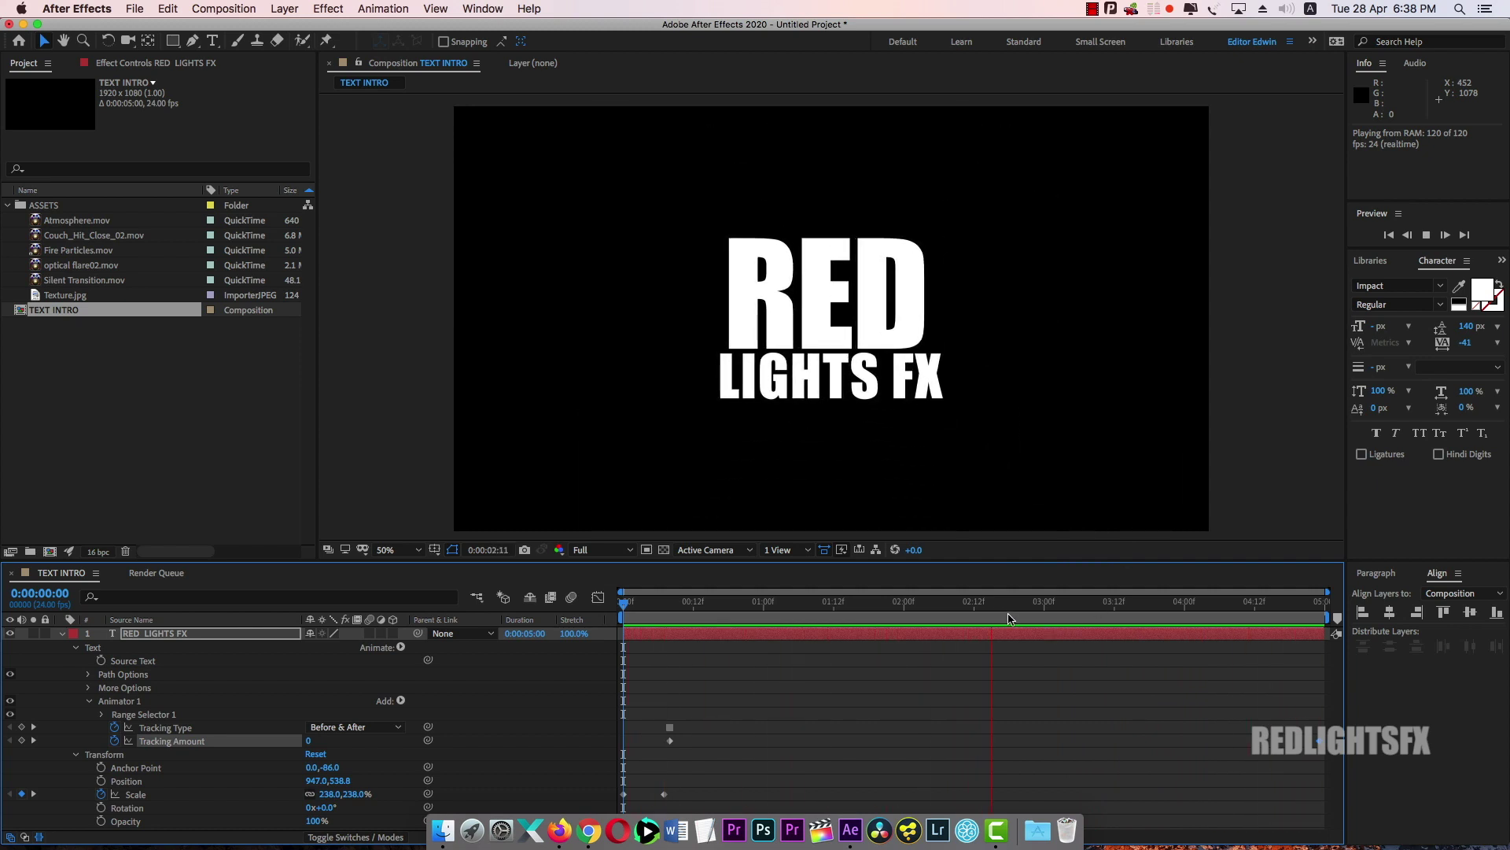
{"action": "key", "text": "space"}
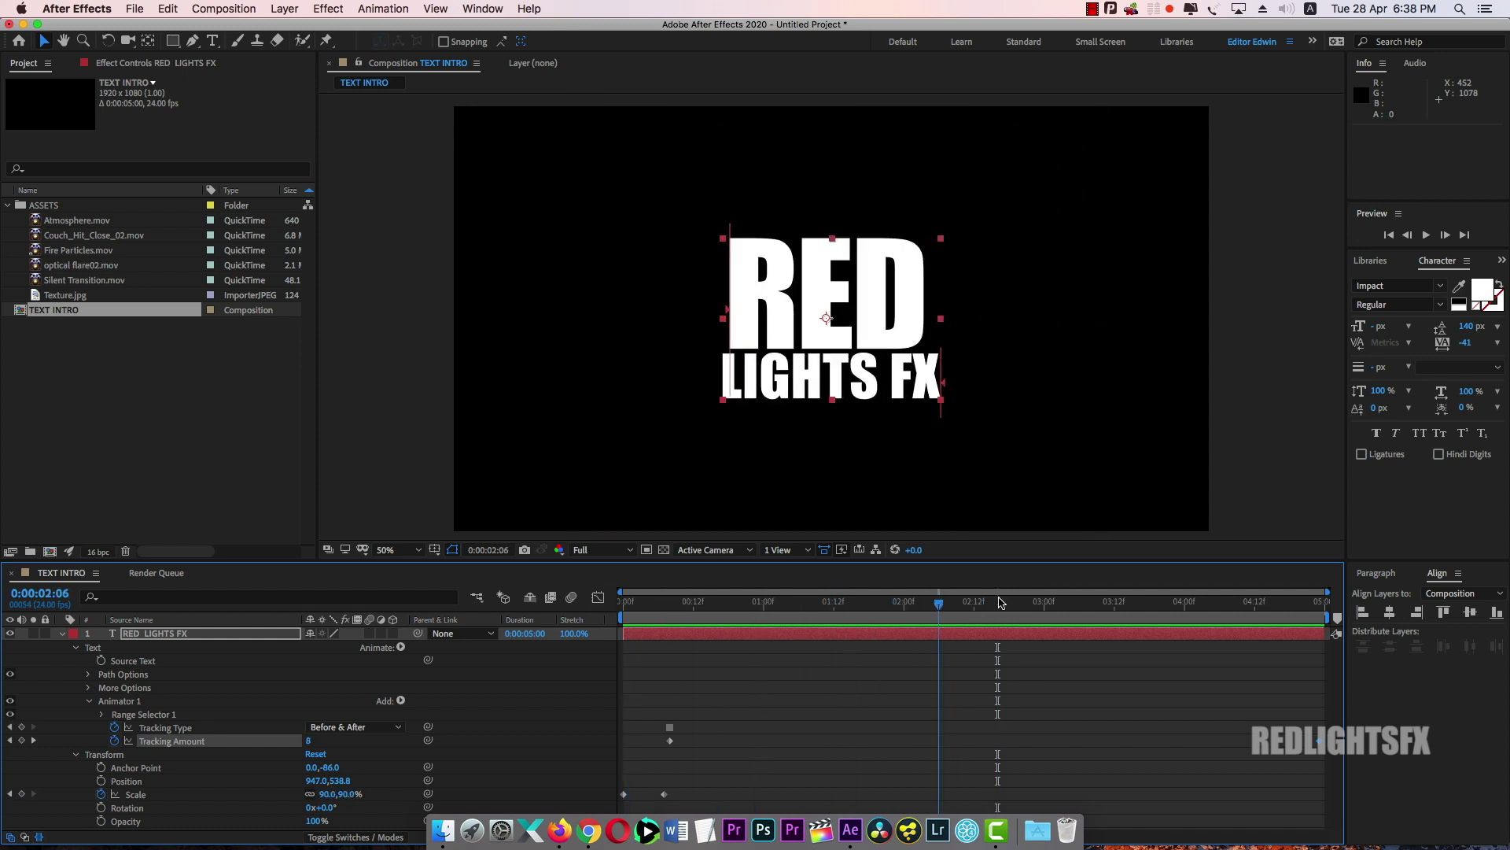
{"action": "left_click_drag", "start_coordinate": [1001, 602], "coordinate": [623, 602]}
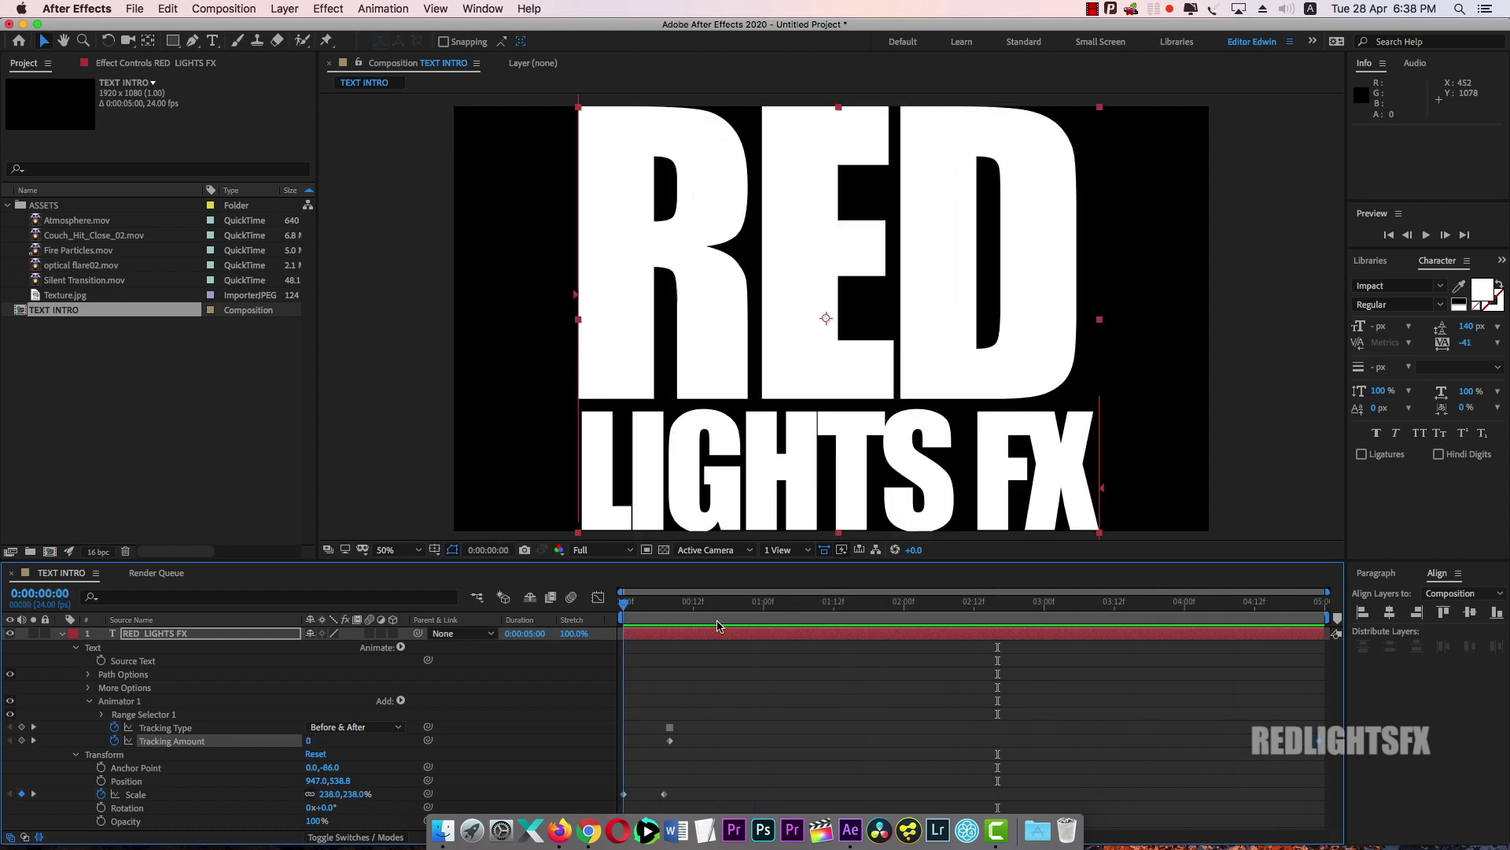
{"action": "key", "text": "space"}
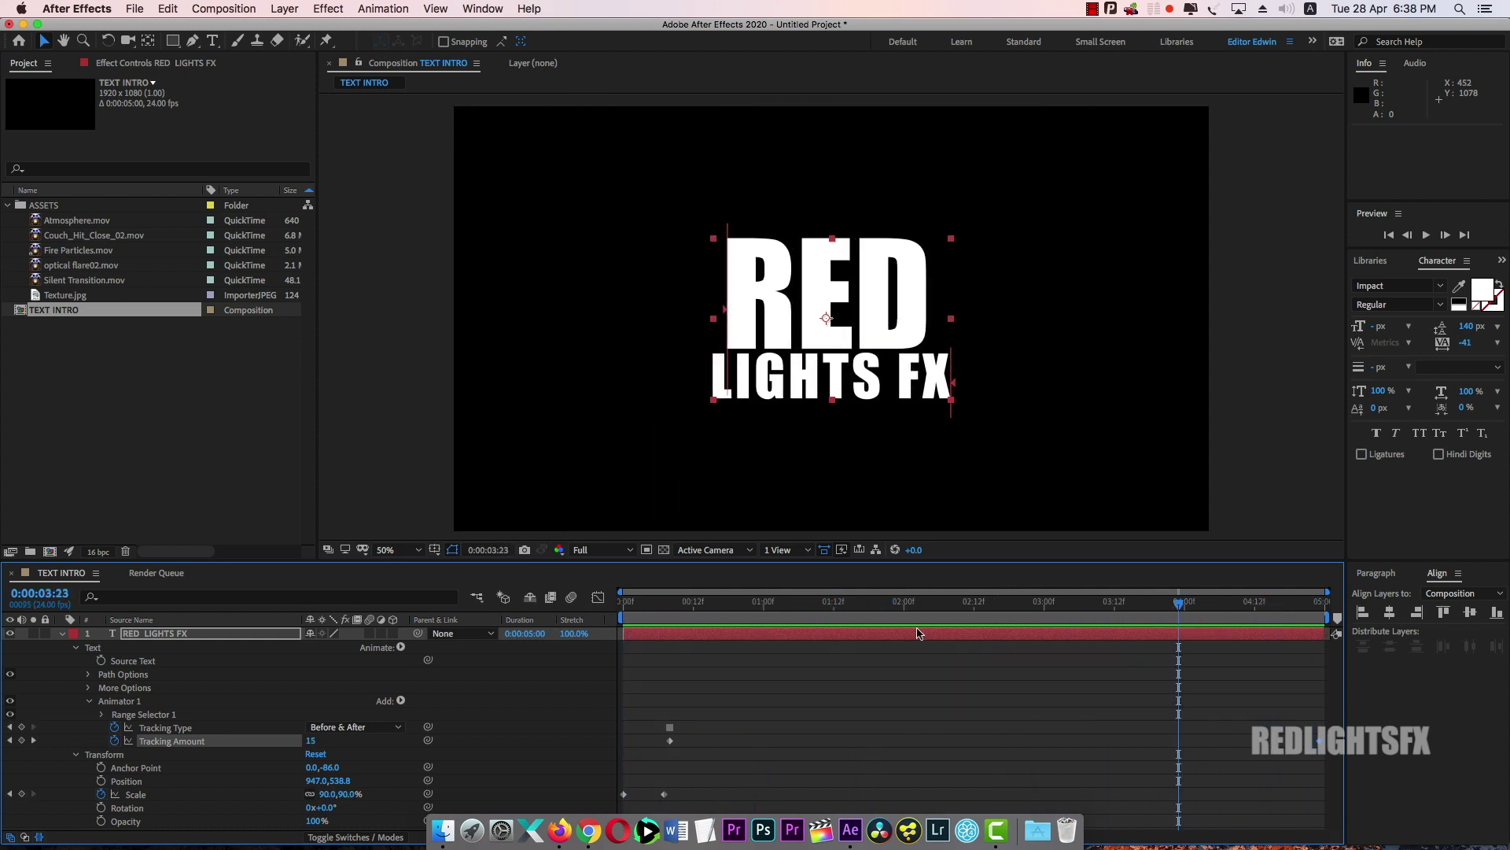
{"action": "left_click", "coordinate": [62, 634]}
{"action": "left_click", "coordinate": [196, 709]}
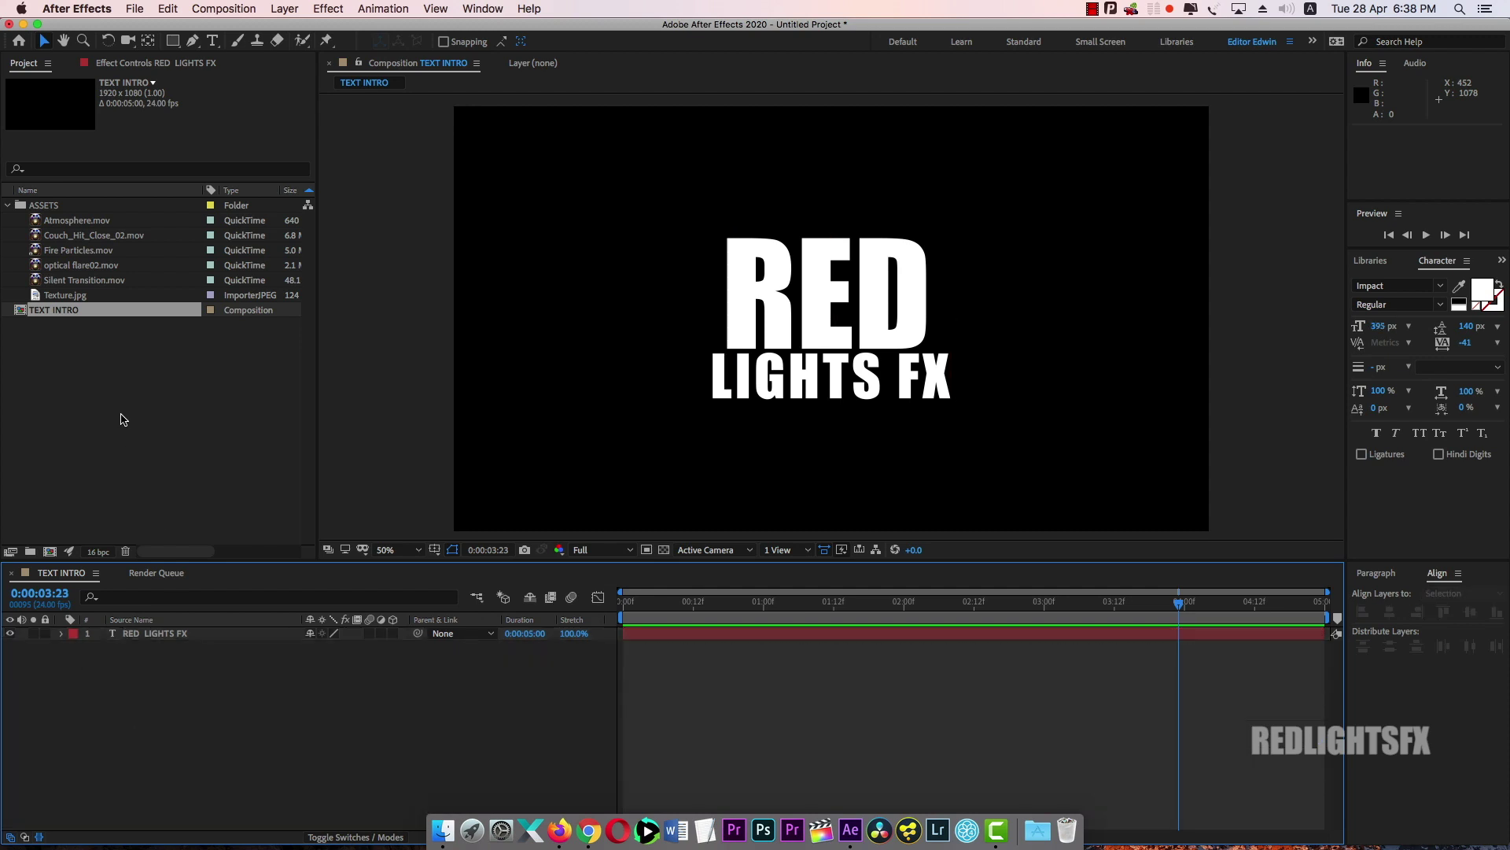
Create a new composition named "Main Comp" and place its timeline ahead of TEXT INTRO
{"action": "left_click", "coordinate": [122, 417]}
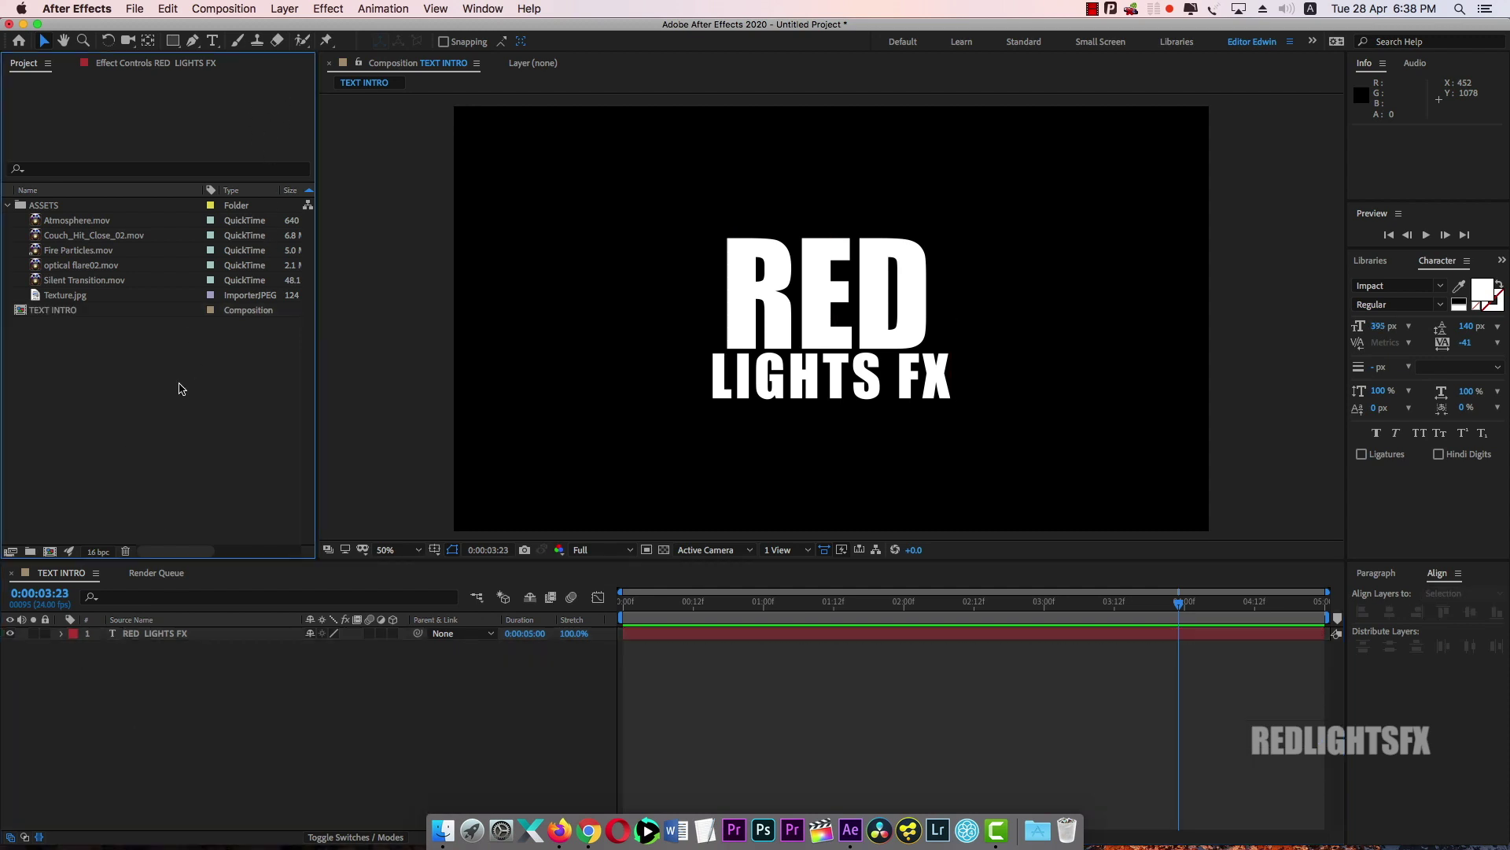
{"action": "left_click", "coordinate": [228, 9]}
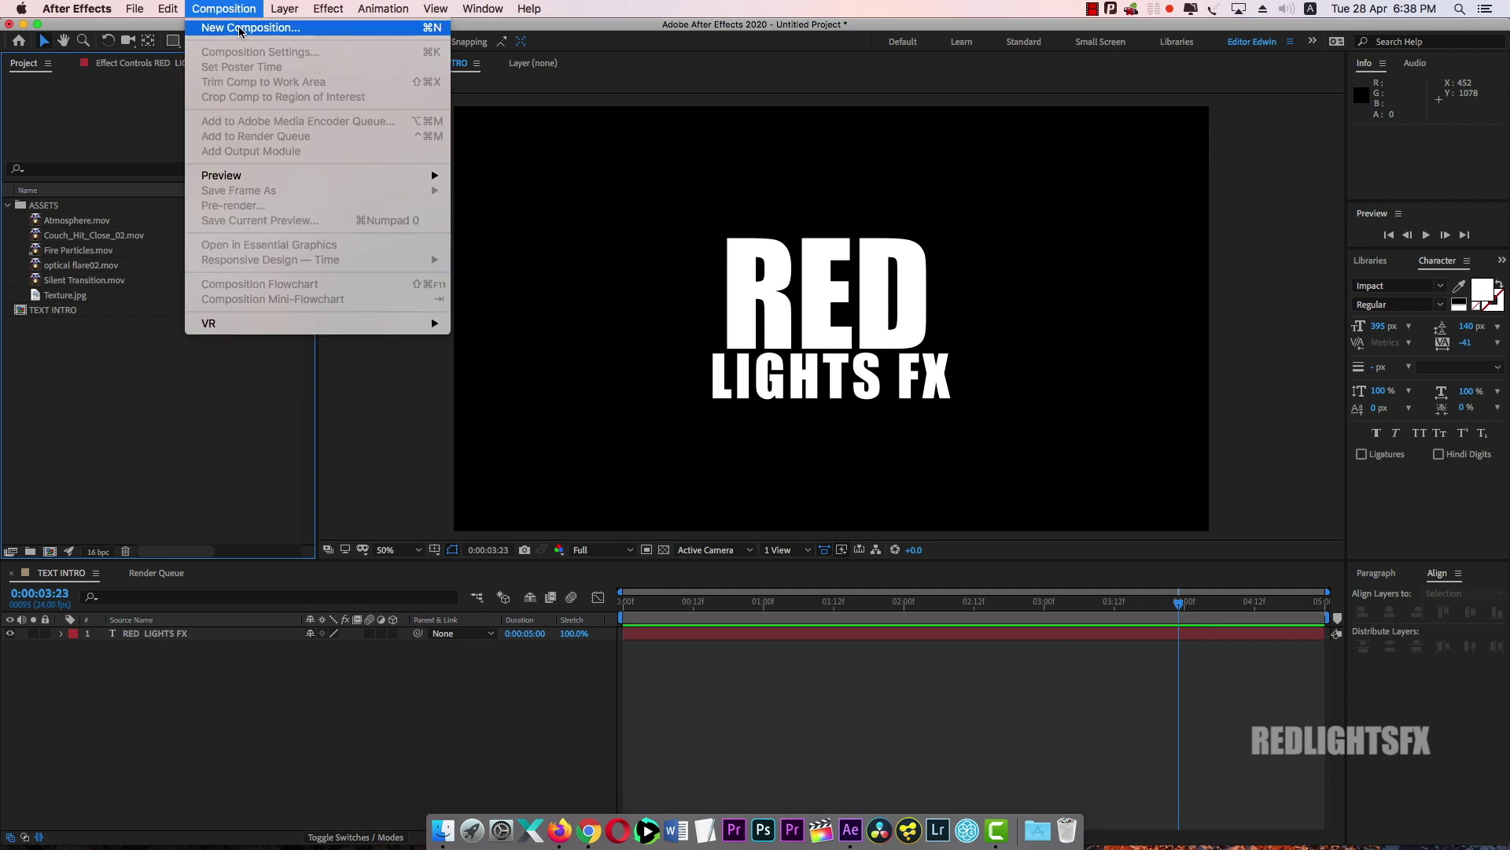
{"action": "left_click", "coordinate": [240, 28]}
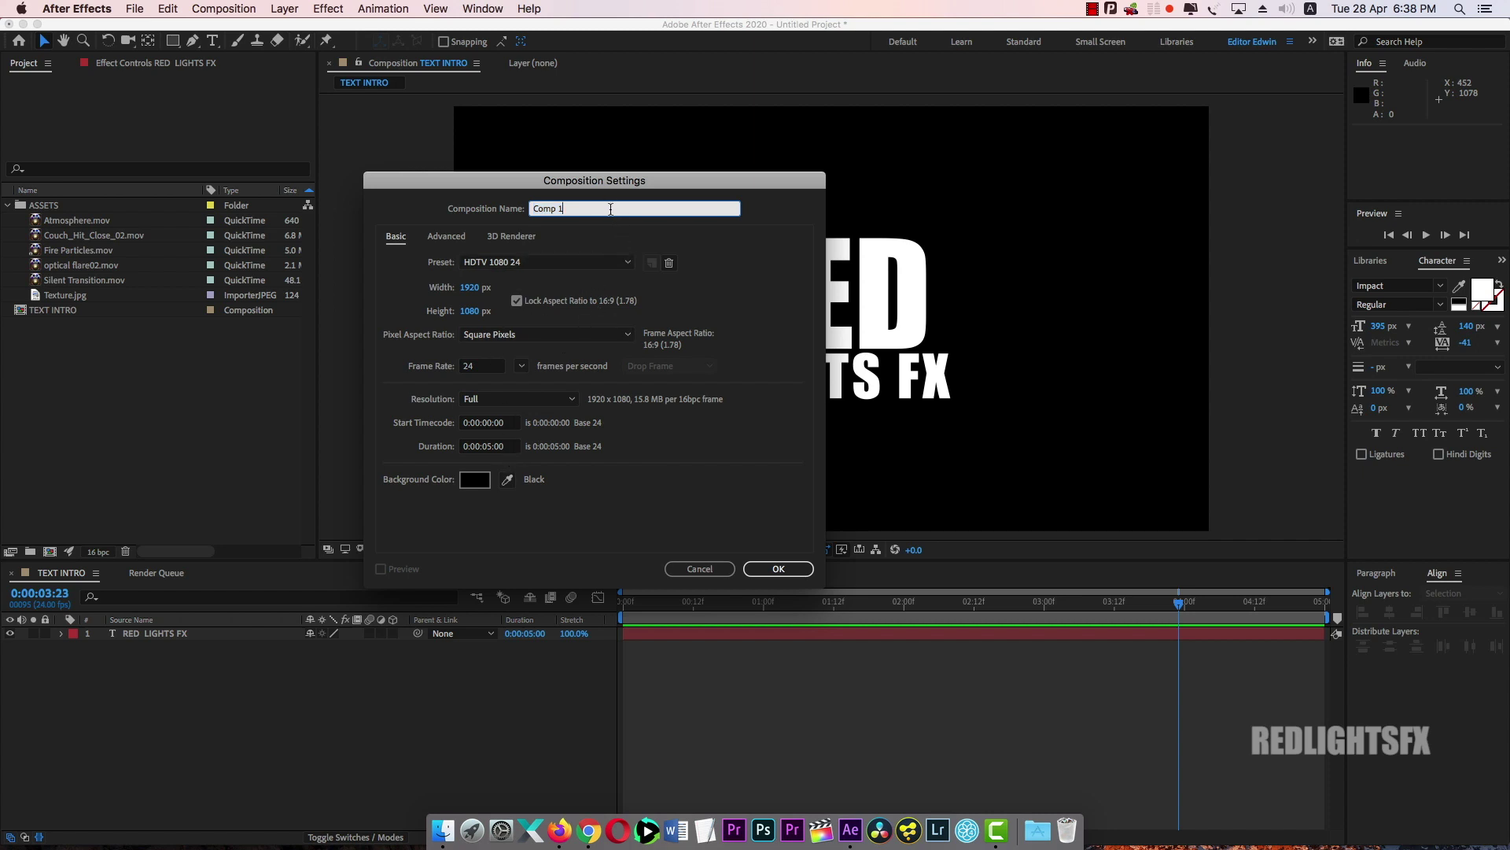
{"action": "type", "text": "Main"}
{"action": "left_click", "coordinate": [775, 569]}
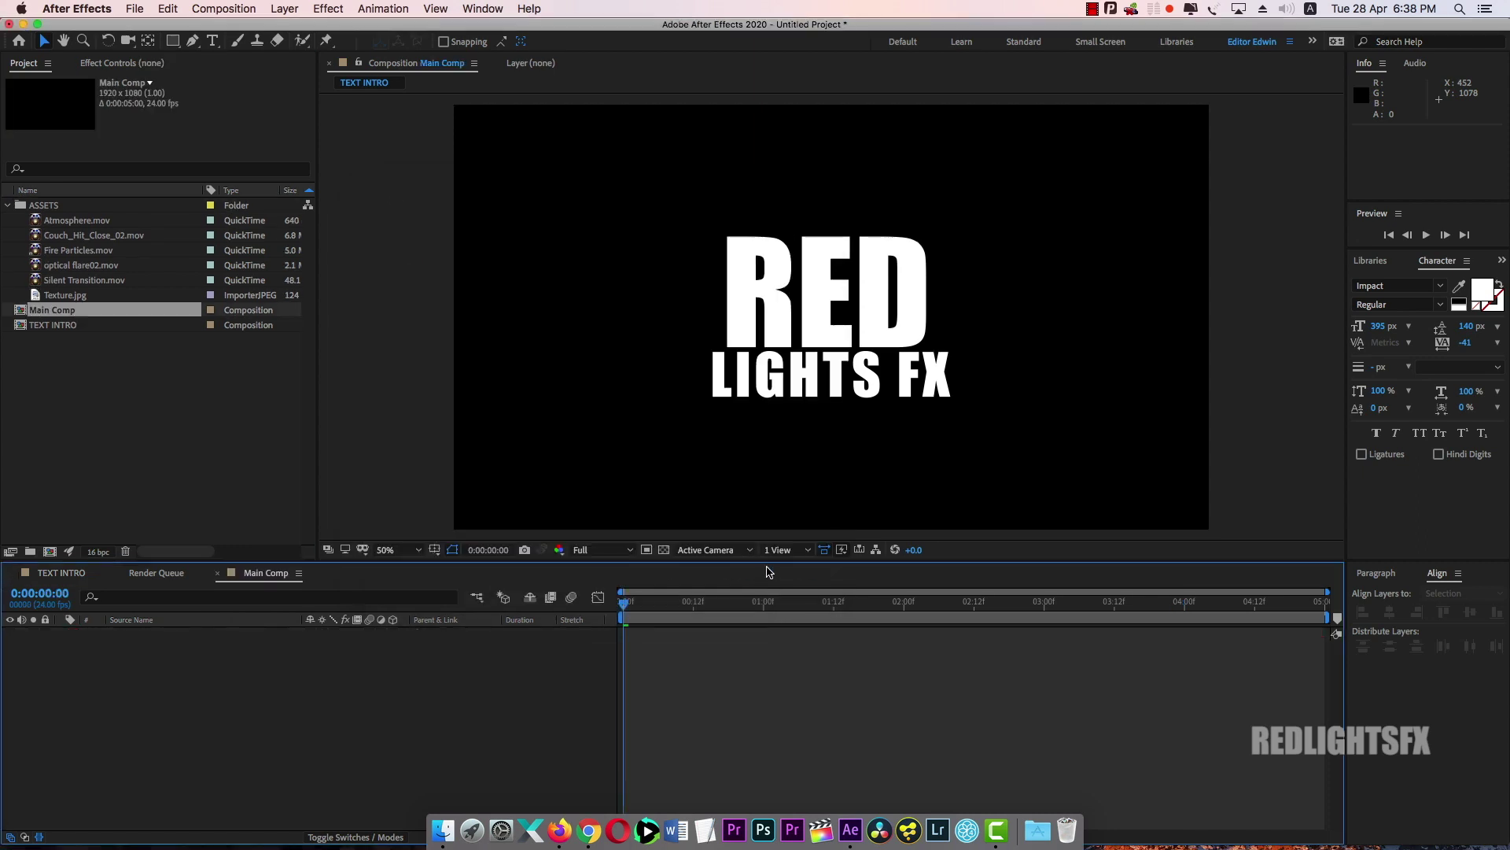
{"action": "left_click_drag", "start_coordinate": [268, 580], "coordinate": [47, 575]}
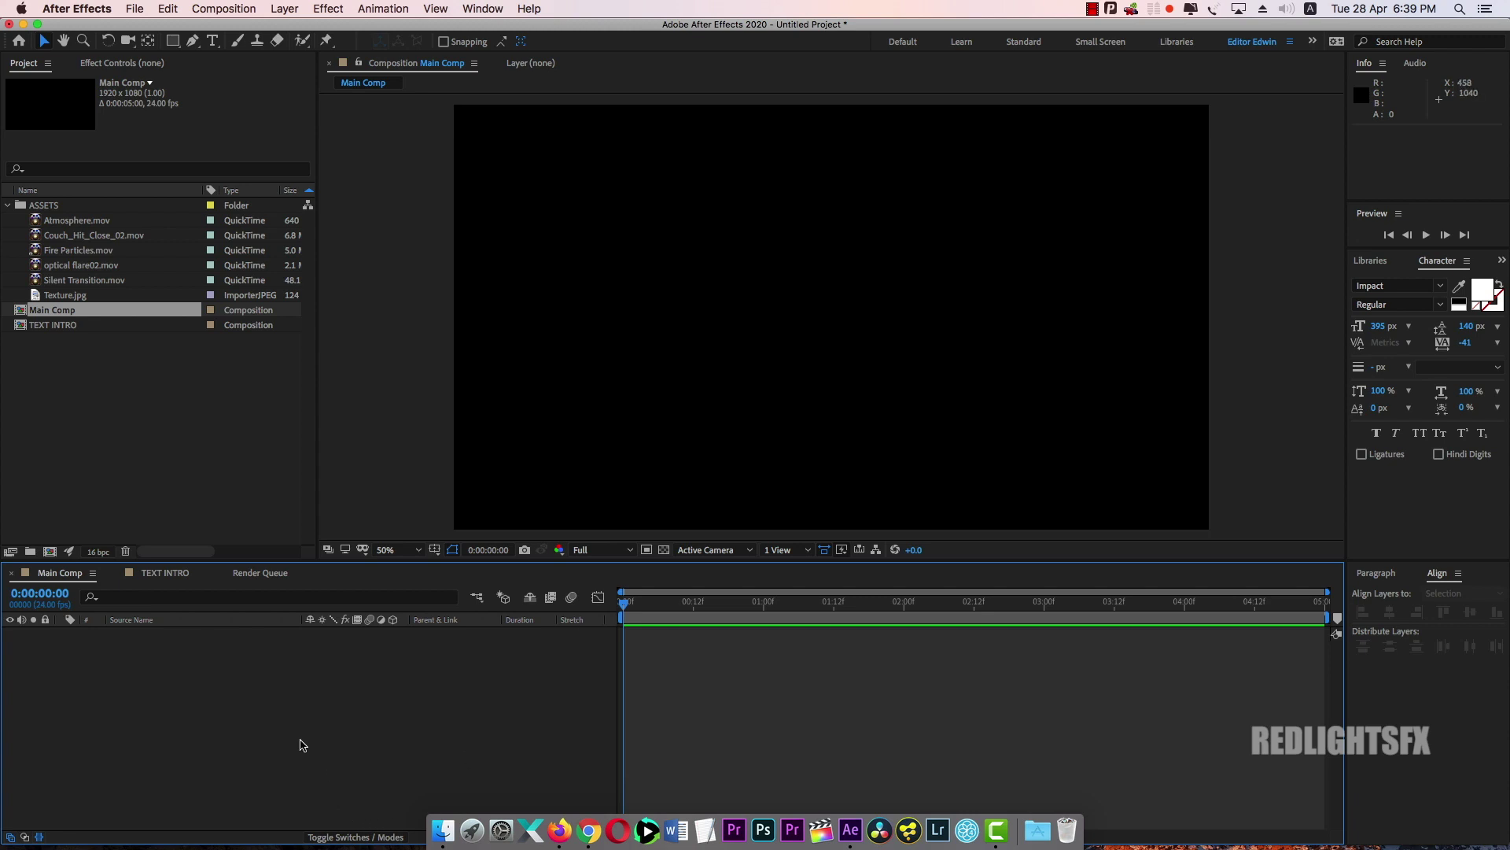
Add a black solid named "Background Layer" to Main Comp
{"action": "right_click", "coordinate": [289, 716]}
{"action": "mouse_move", "coordinate": [377, 651]}
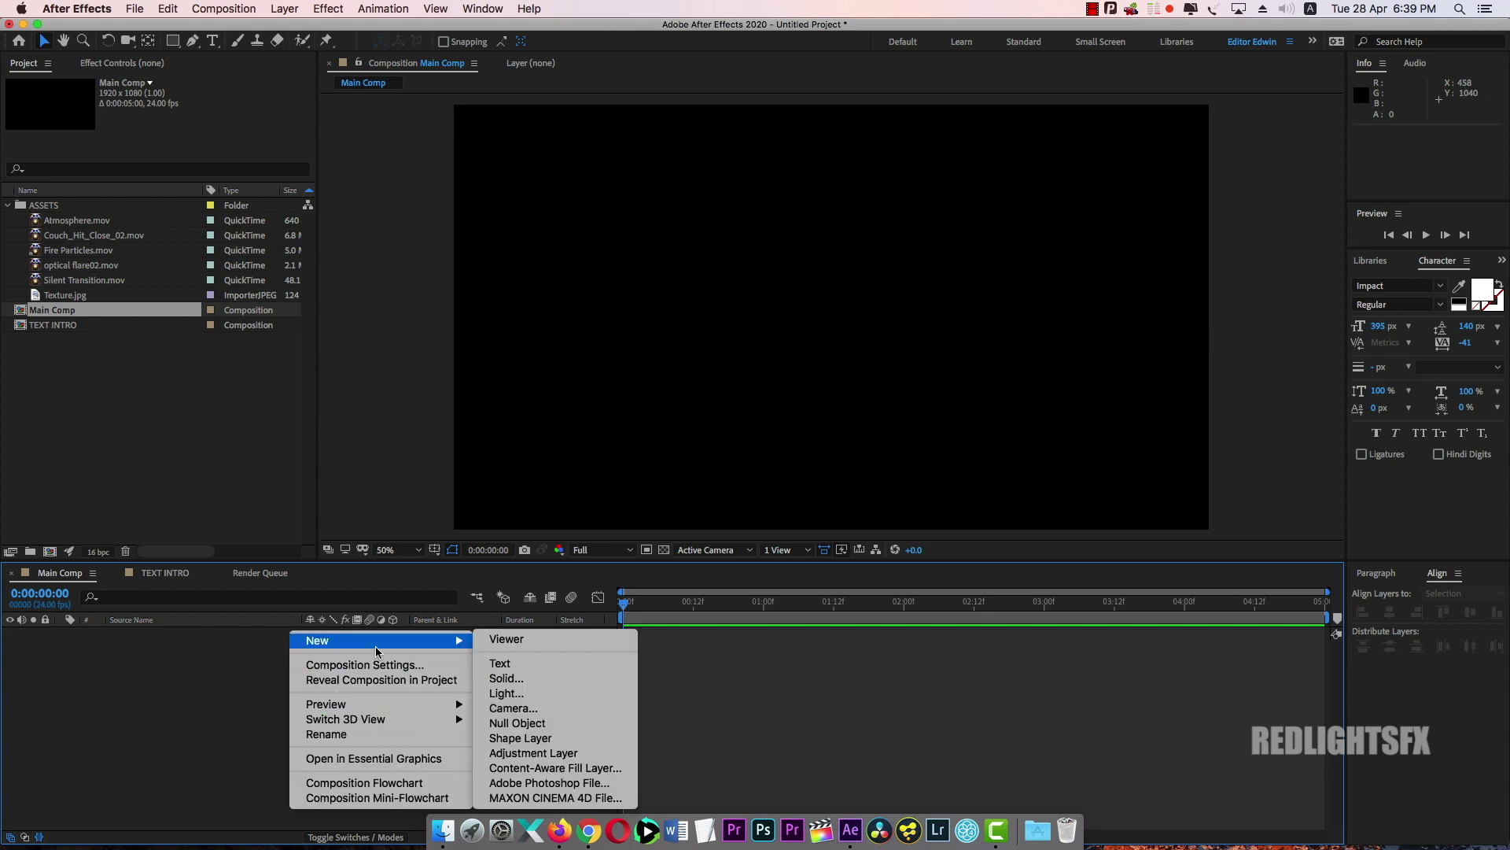
{"action": "left_click", "coordinate": [516, 681]}
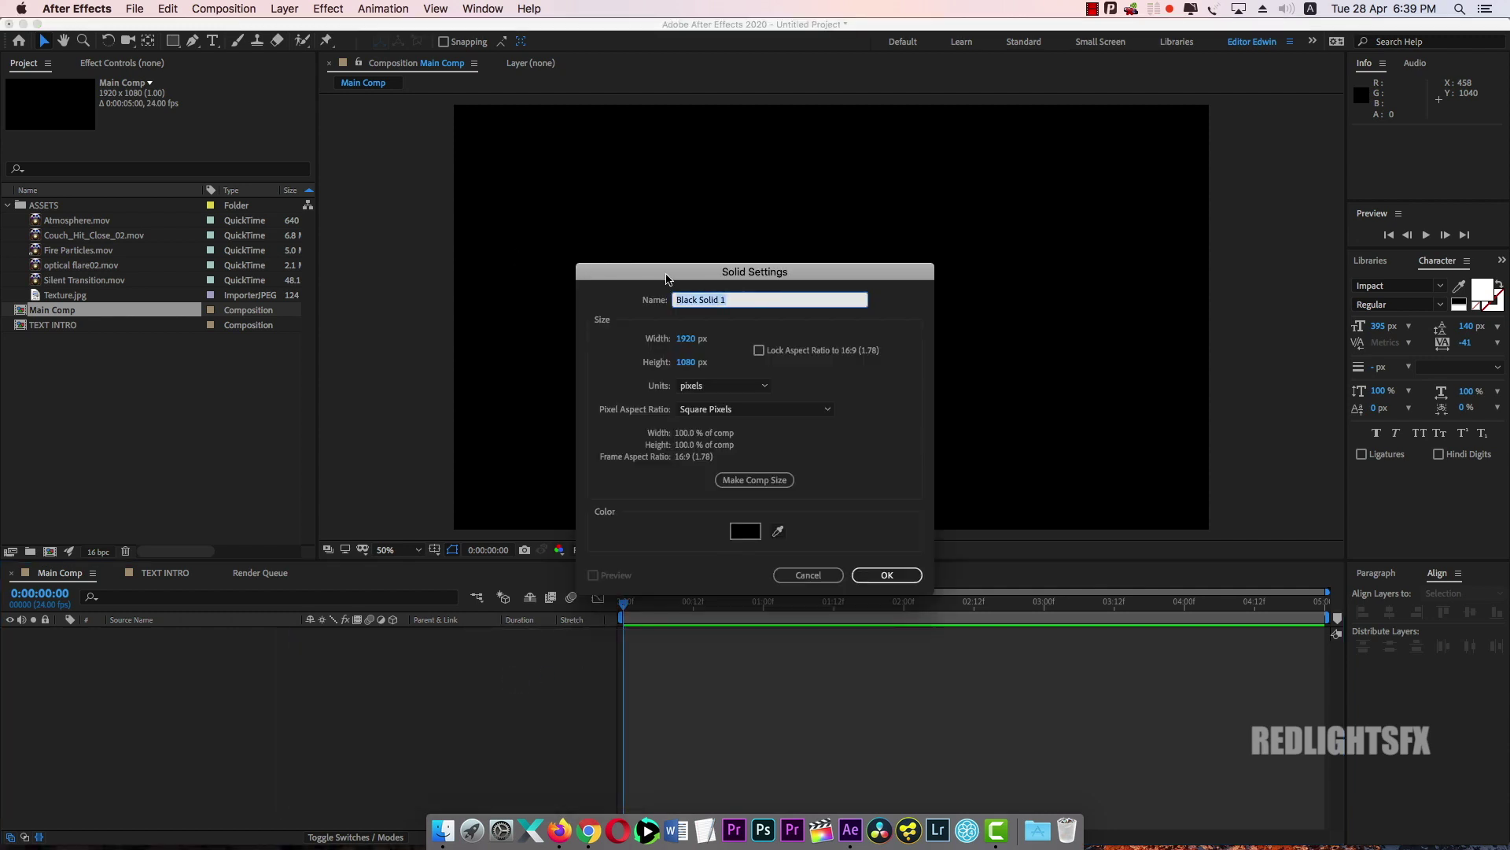
{"action": "type", "text": "Ba"}
{"action": "left_click", "coordinate": [888, 576]}
Add a second black solid named "Fractal" above the background layer
{"action": "right_click", "coordinate": [377, 701]}
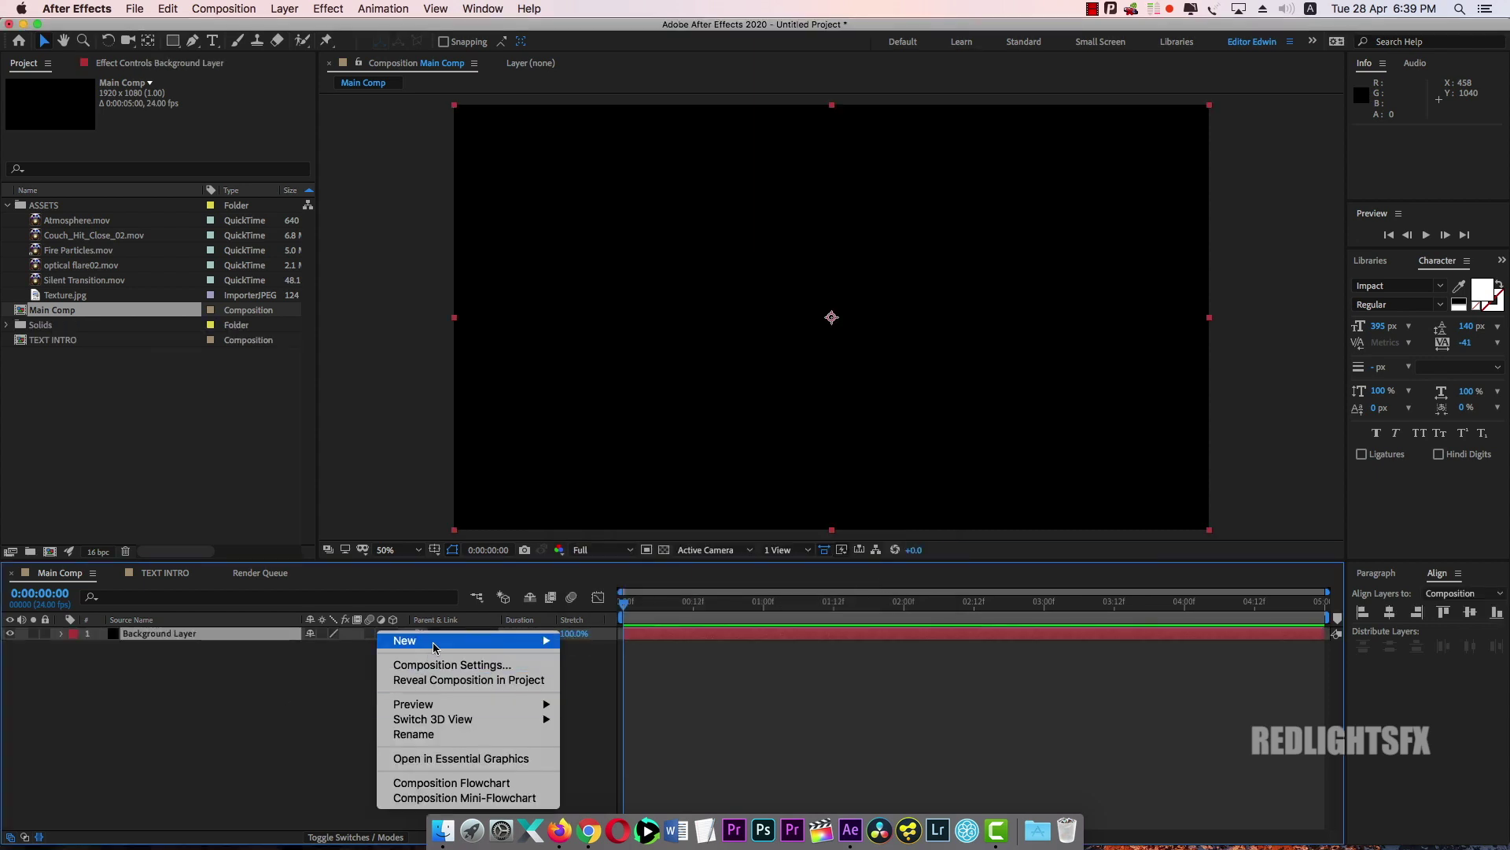
{"action": "mouse_move", "coordinate": [434, 644]}
{"action": "left_click", "coordinate": [624, 679]}
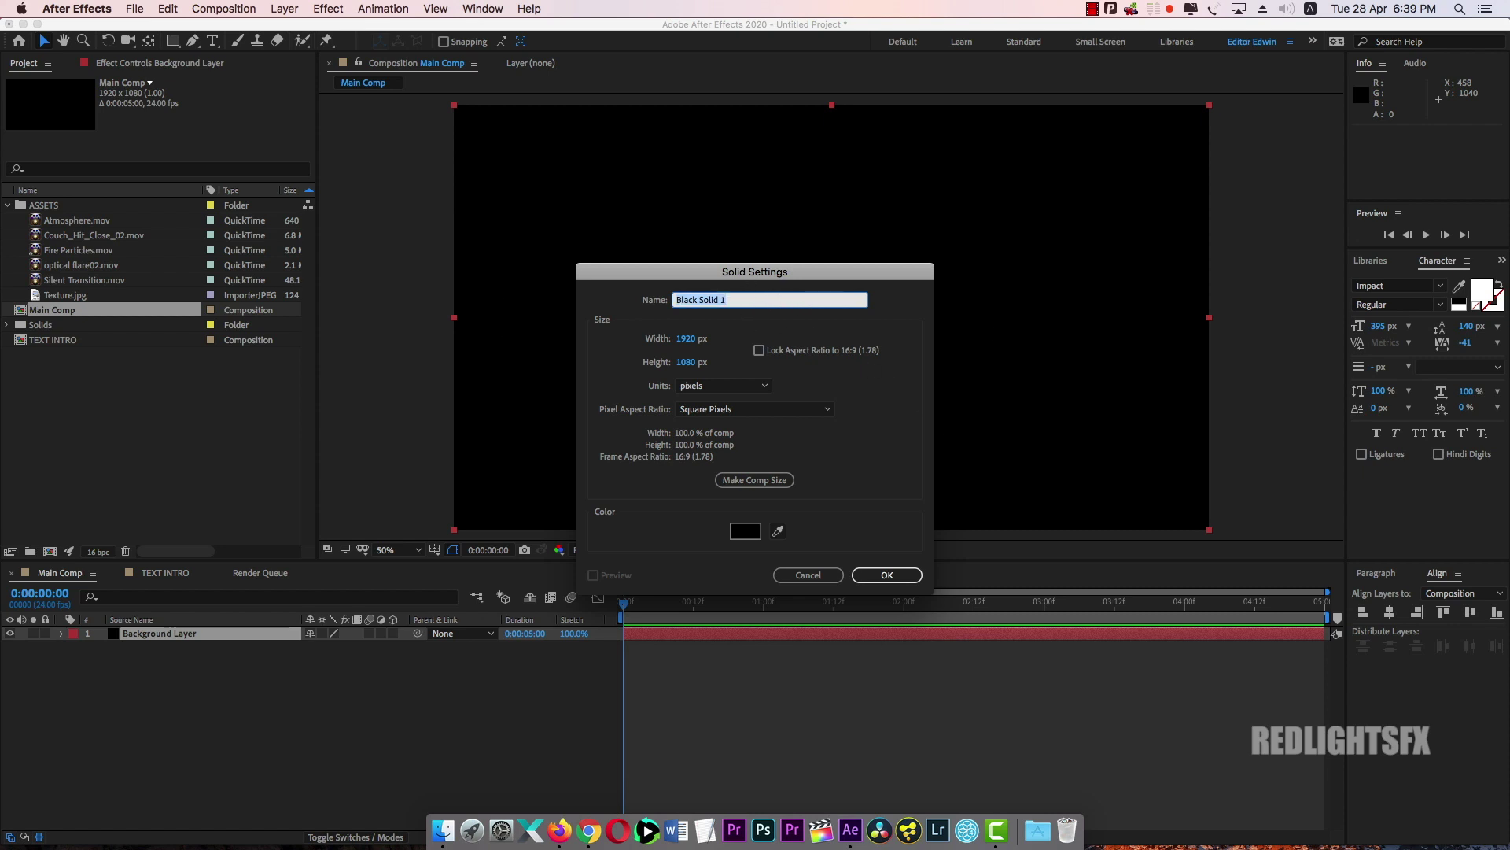
{"action": "key", "text": "BackSpace"}
{"action": "left_click", "coordinate": [871, 576]}
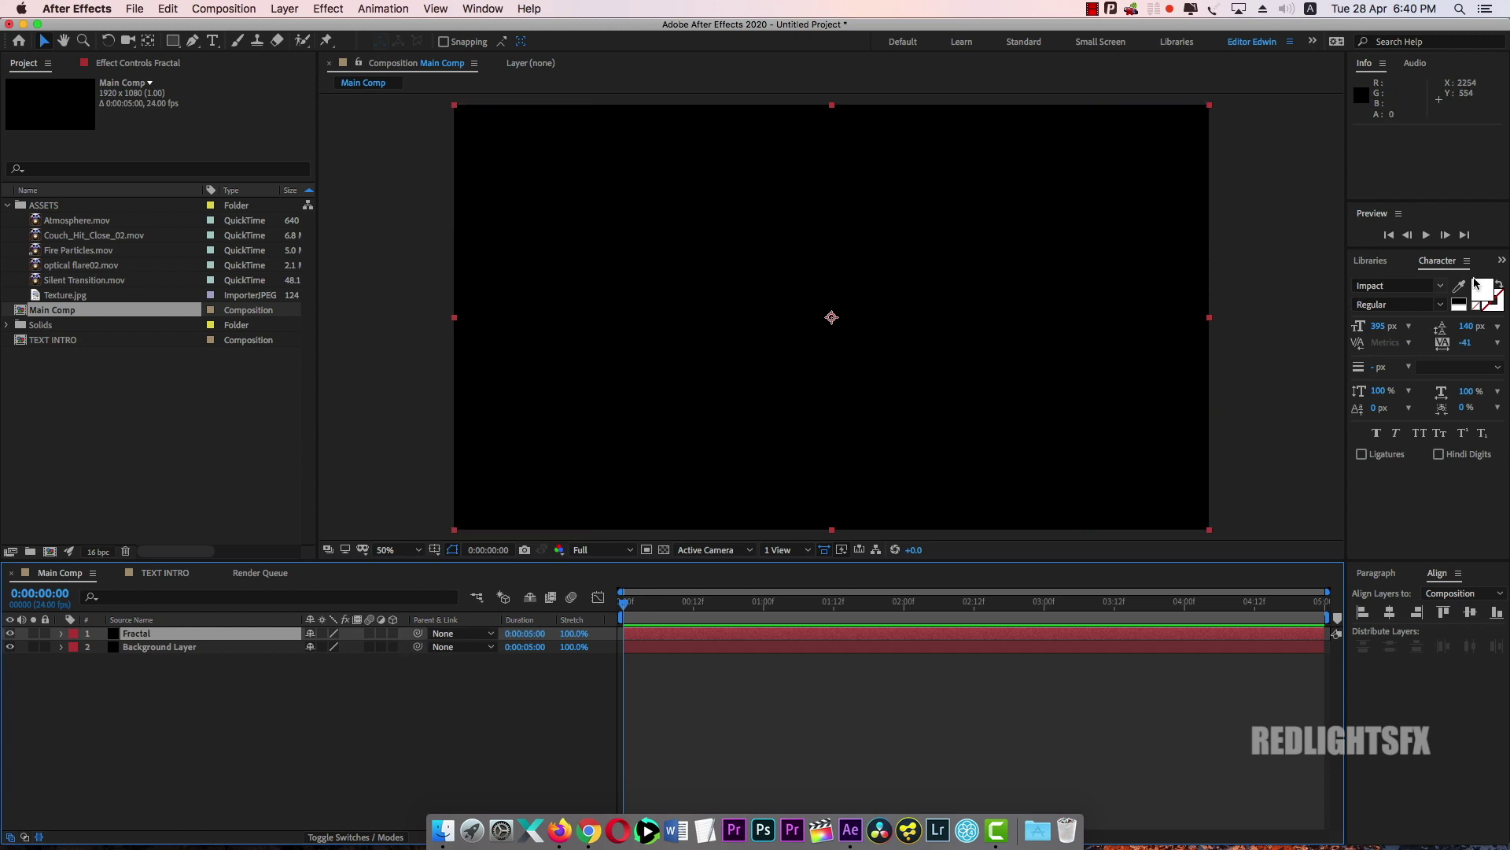
Find the Fractal Noise effect and apply it to the Fractal layer
{"action": "left_click", "coordinate": [1502, 262]}
{"action": "left_click", "coordinate": [1428, 285]}
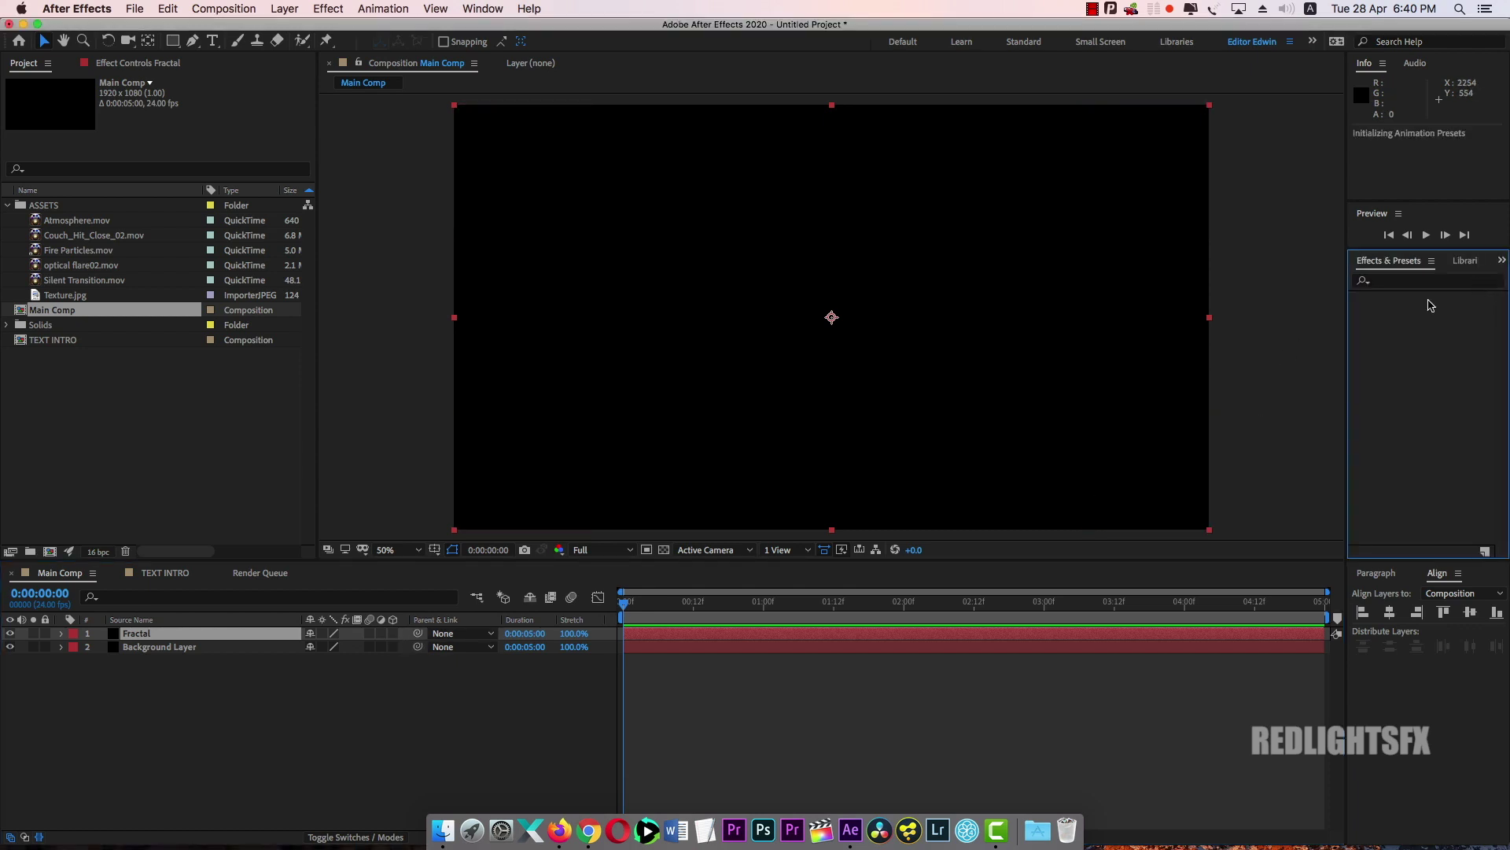
{"action": "type", "text": "frac"}
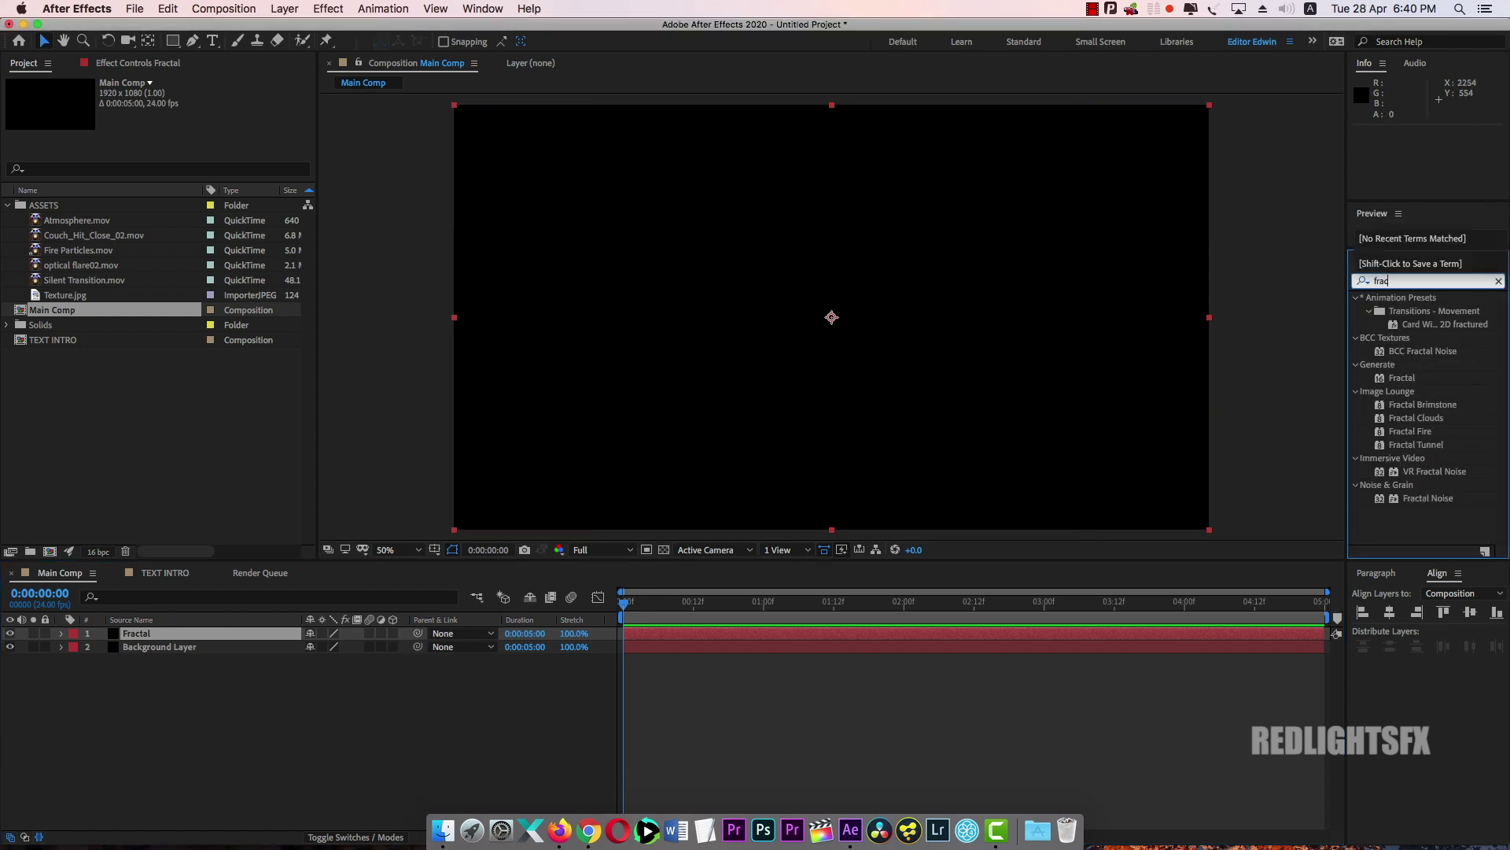
{"action": "left_click_drag", "start_coordinate": [1428, 496], "coordinate": [251, 636]}
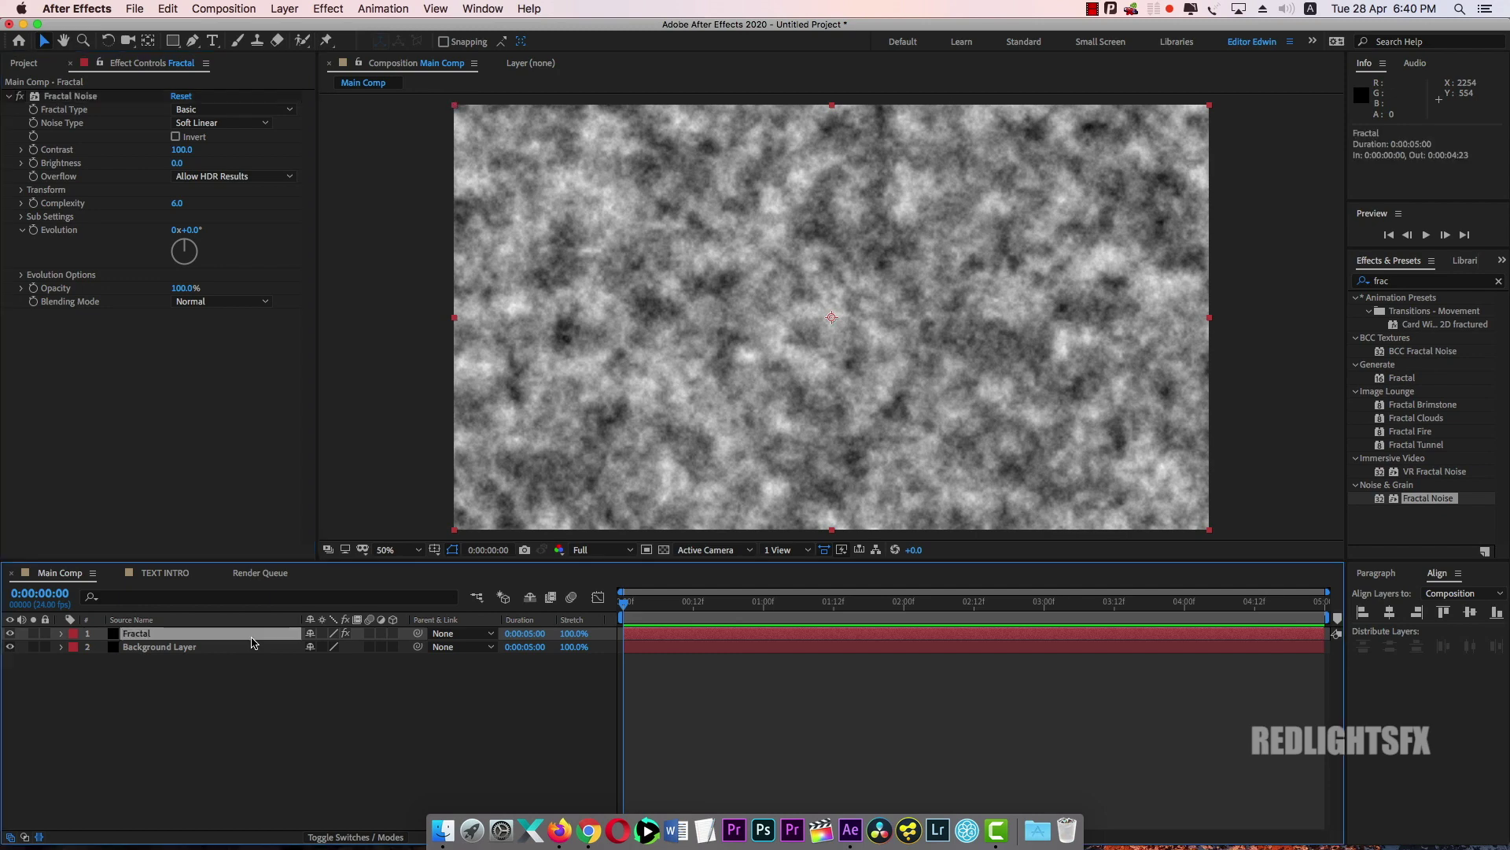
Set the Fractal Noise scale to 464, contrast to 228 and brightness to -59
{"action": "left_click", "coordinate": [21, 190]}
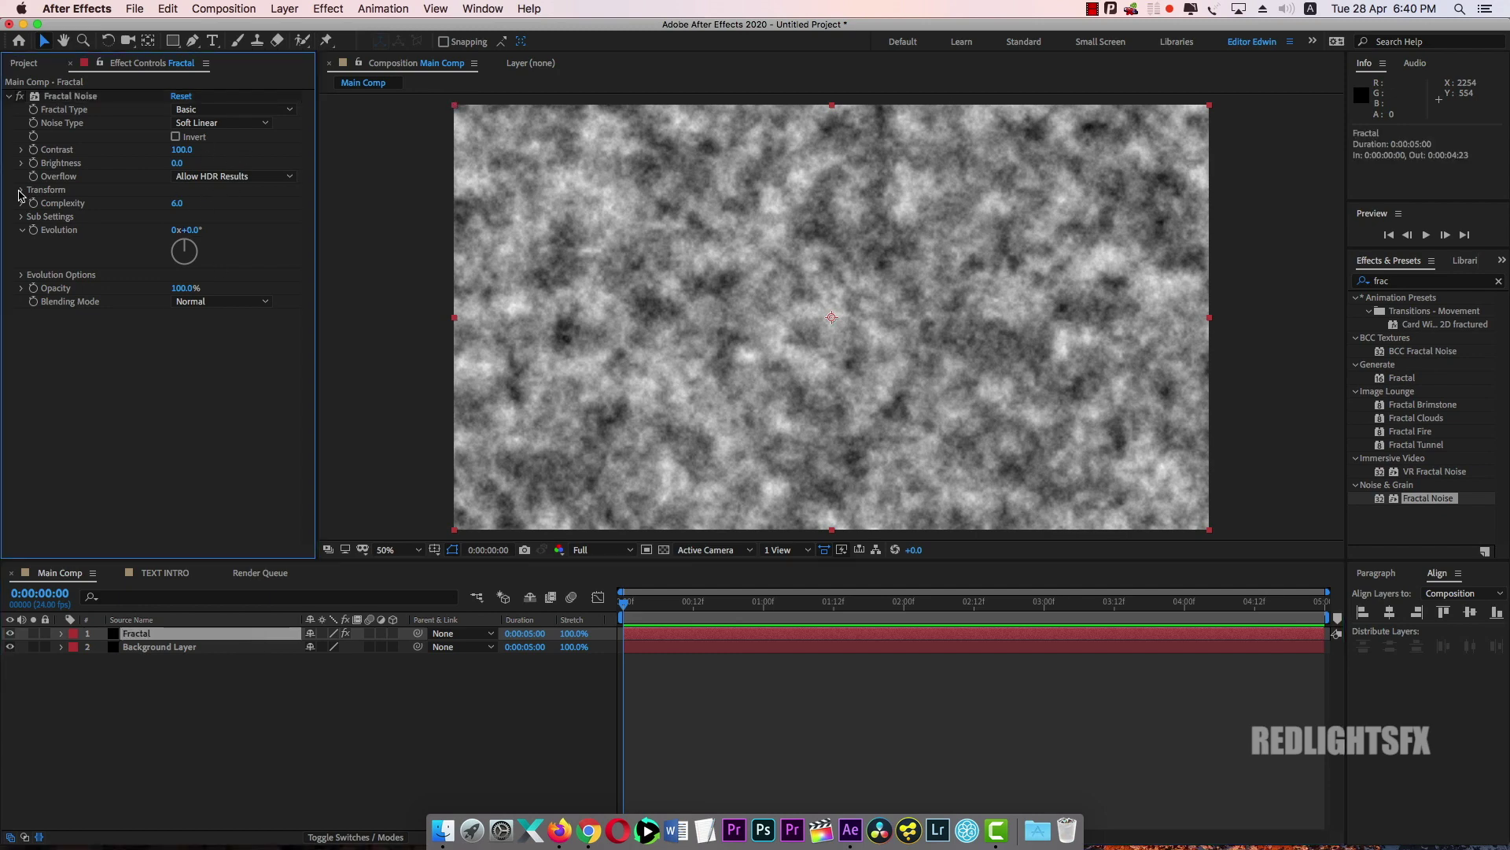
{"action": "left_click_drag", "start_coordinate": [180, 230], "coordinate": [478, 244]}
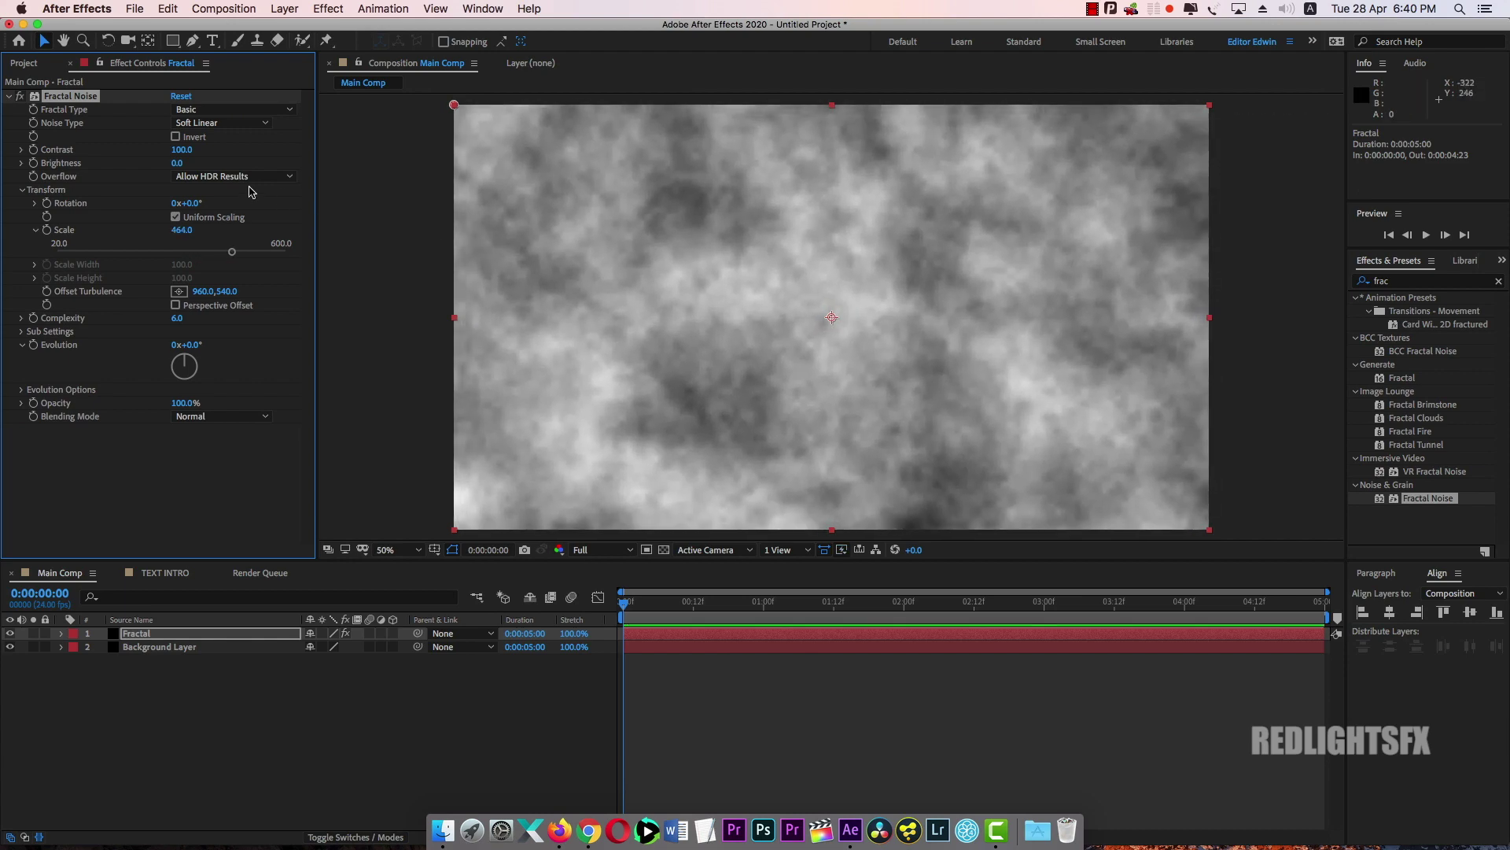
{"action": "left_click_drag", "start_coordinate": [179, 151], "coordinate": [283, 151]}
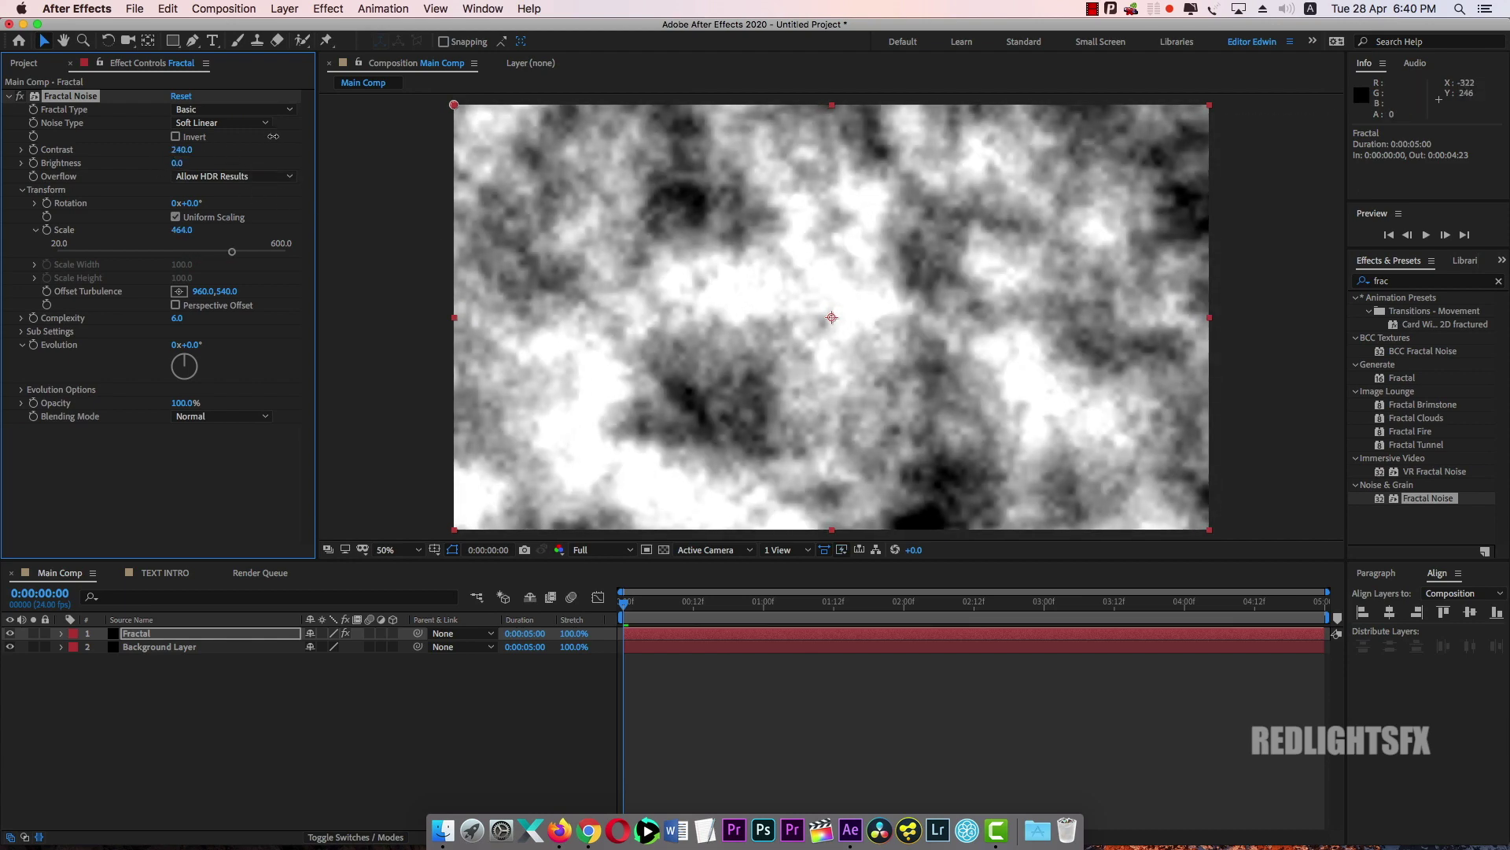
{"action": "mouse_move", "coordinate": [178, 163]}
{"action": "left_mouse_down"}
{"action": "mouse_move", "coordinate": [132, 168]}
{"action": "mouse_move", "coordinate": [163, 153]}
{"action": "left_mouse_up"}
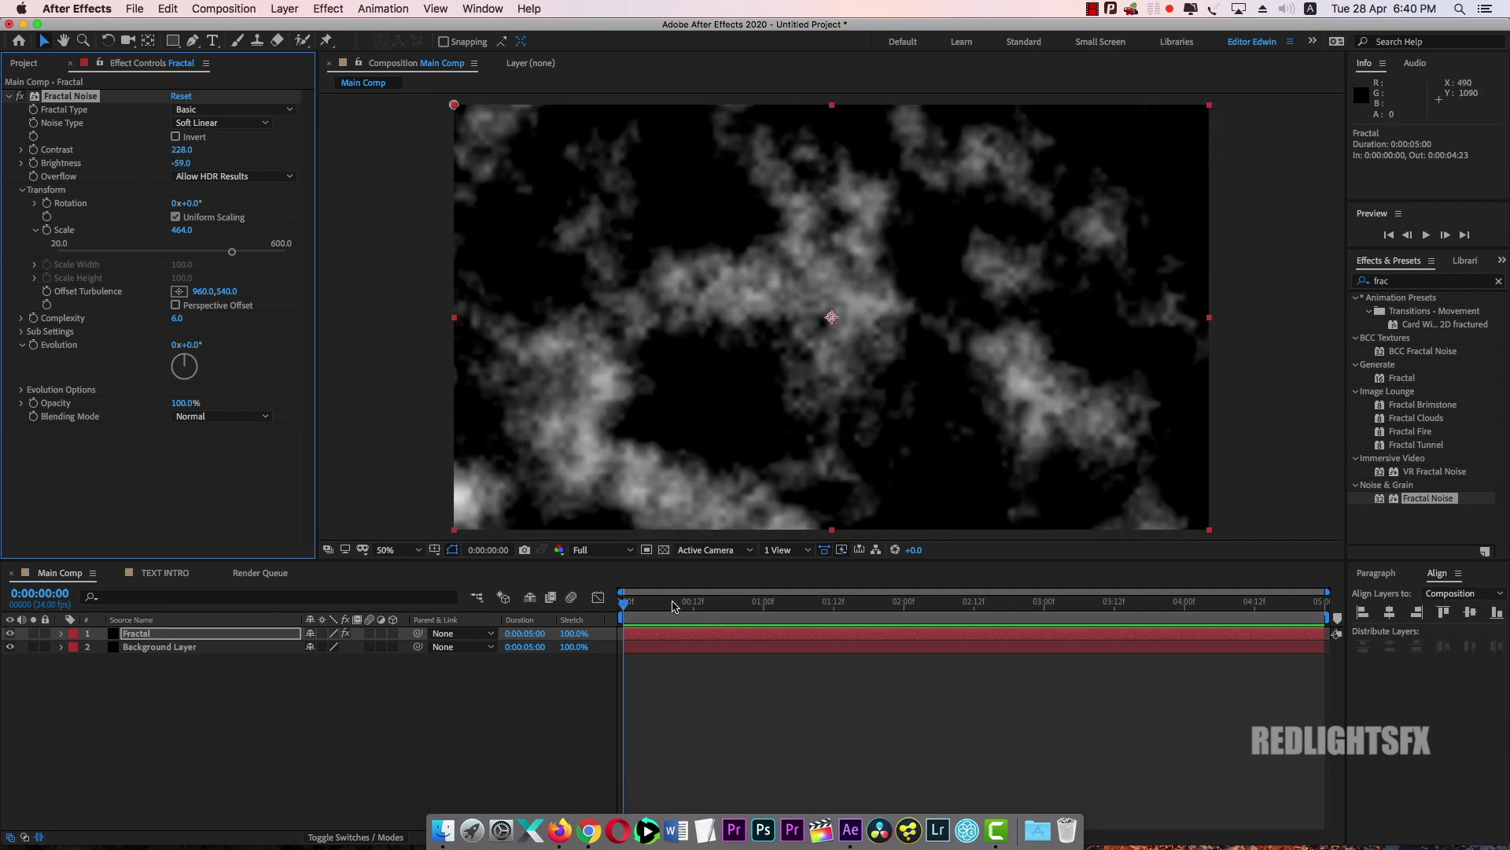
Keyframe the Fractal Noise Evolution from 0° at the composition's start to 120° at 0:00:04:23, and preview the motion from the beginning
{"action": "left_click", "coordinate": [639, 604]}
{"action": "left_click_drag", "start_coordinate": [639, 606], "coordinate": [1410, 650]}
{"action": "left_click", "coordinate": [33, 345]}
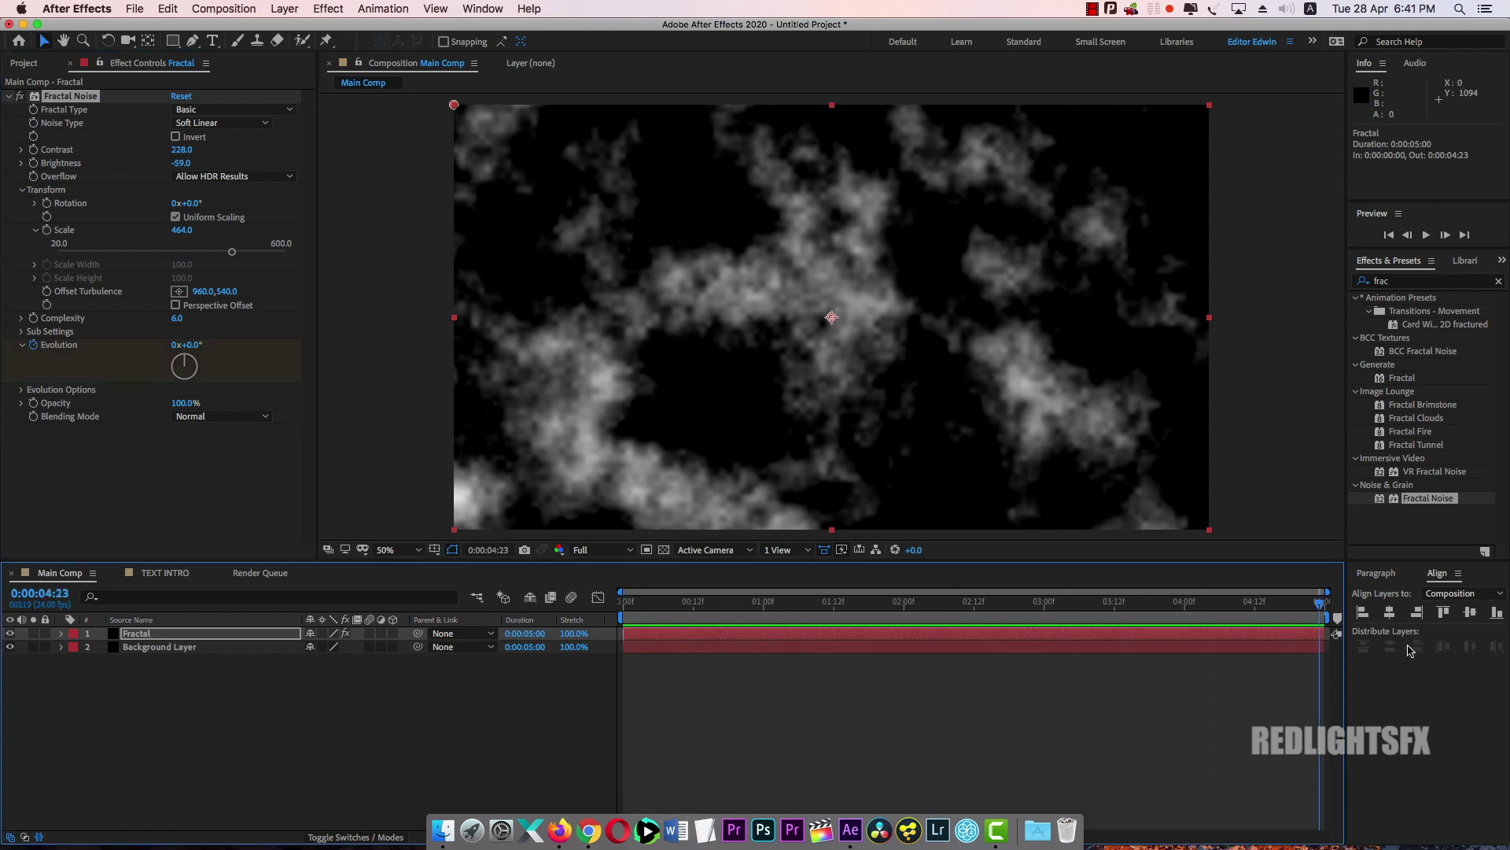
{"action": "left_click", "coordinate": [188, 345]}
{"action": "type", "text": "120"}
{"action": "key", "text": "Return"}
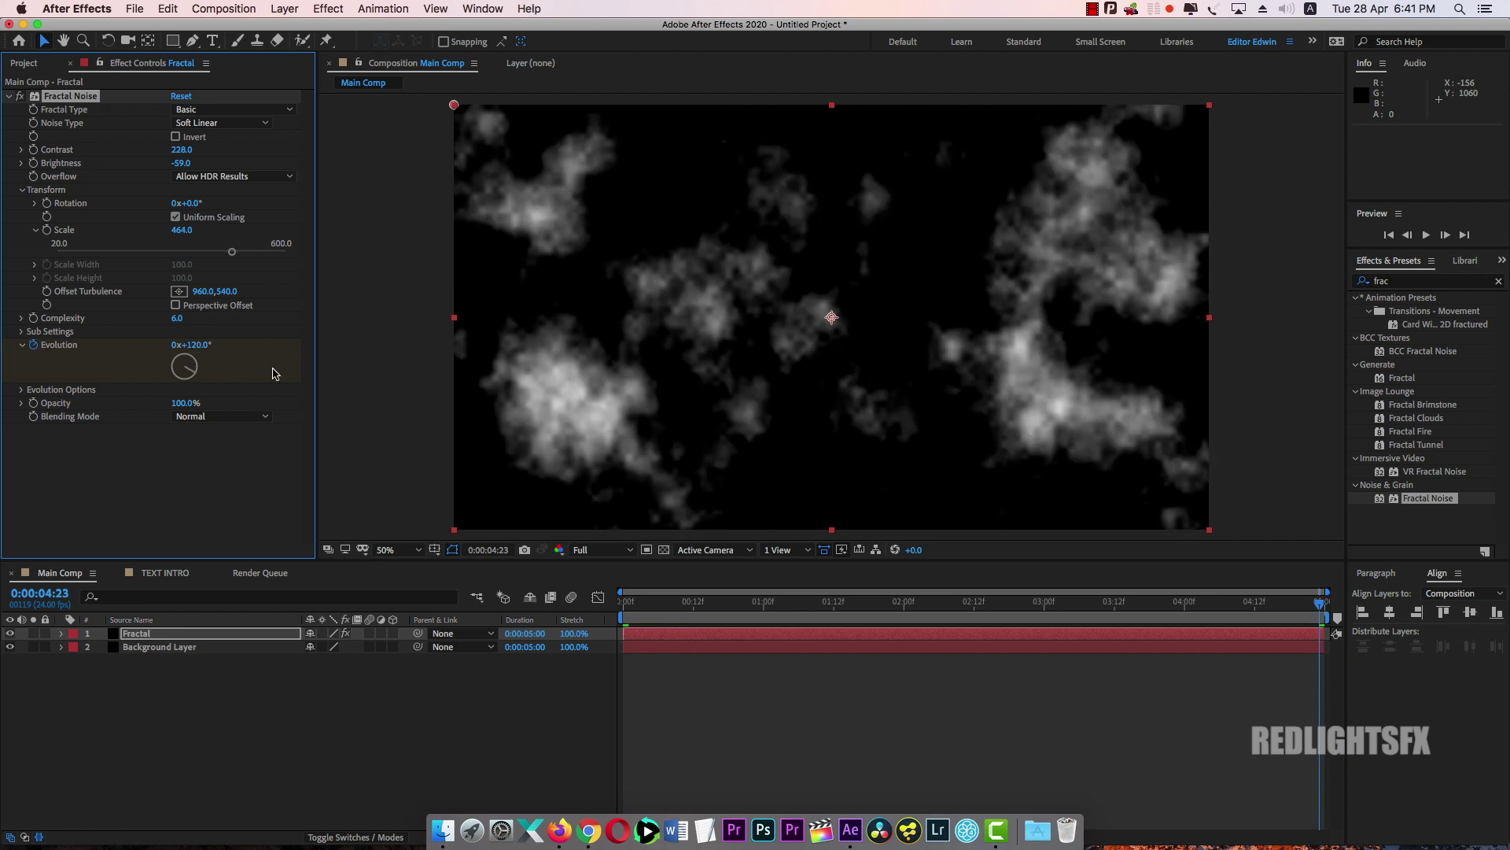
{"action": "left_click_drag", "start_coordinate": [1322, 607], "coordinate": [602, 617]}
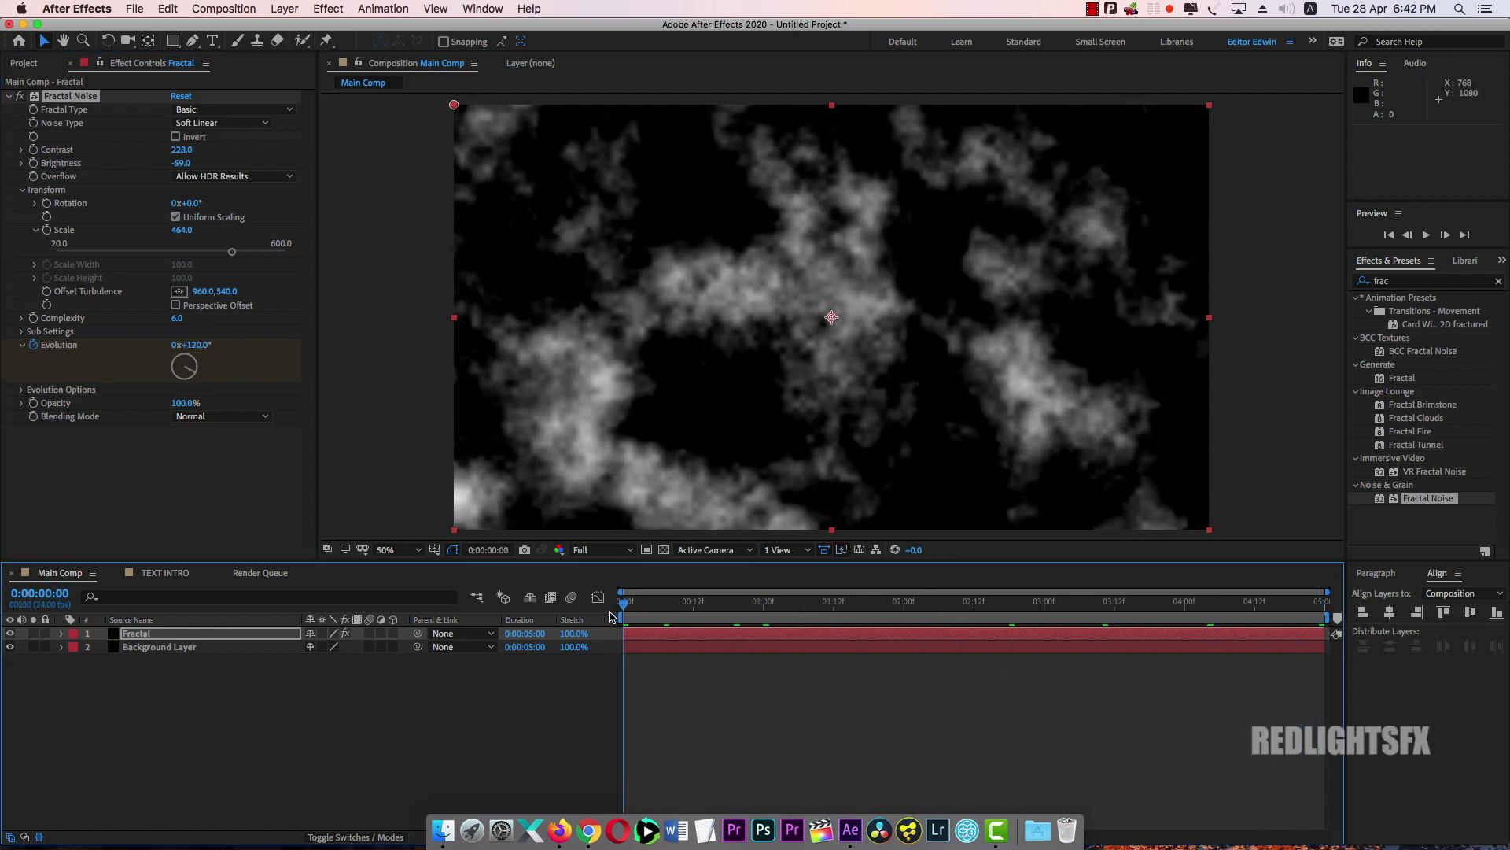
{"action": "key", "text": "space"}
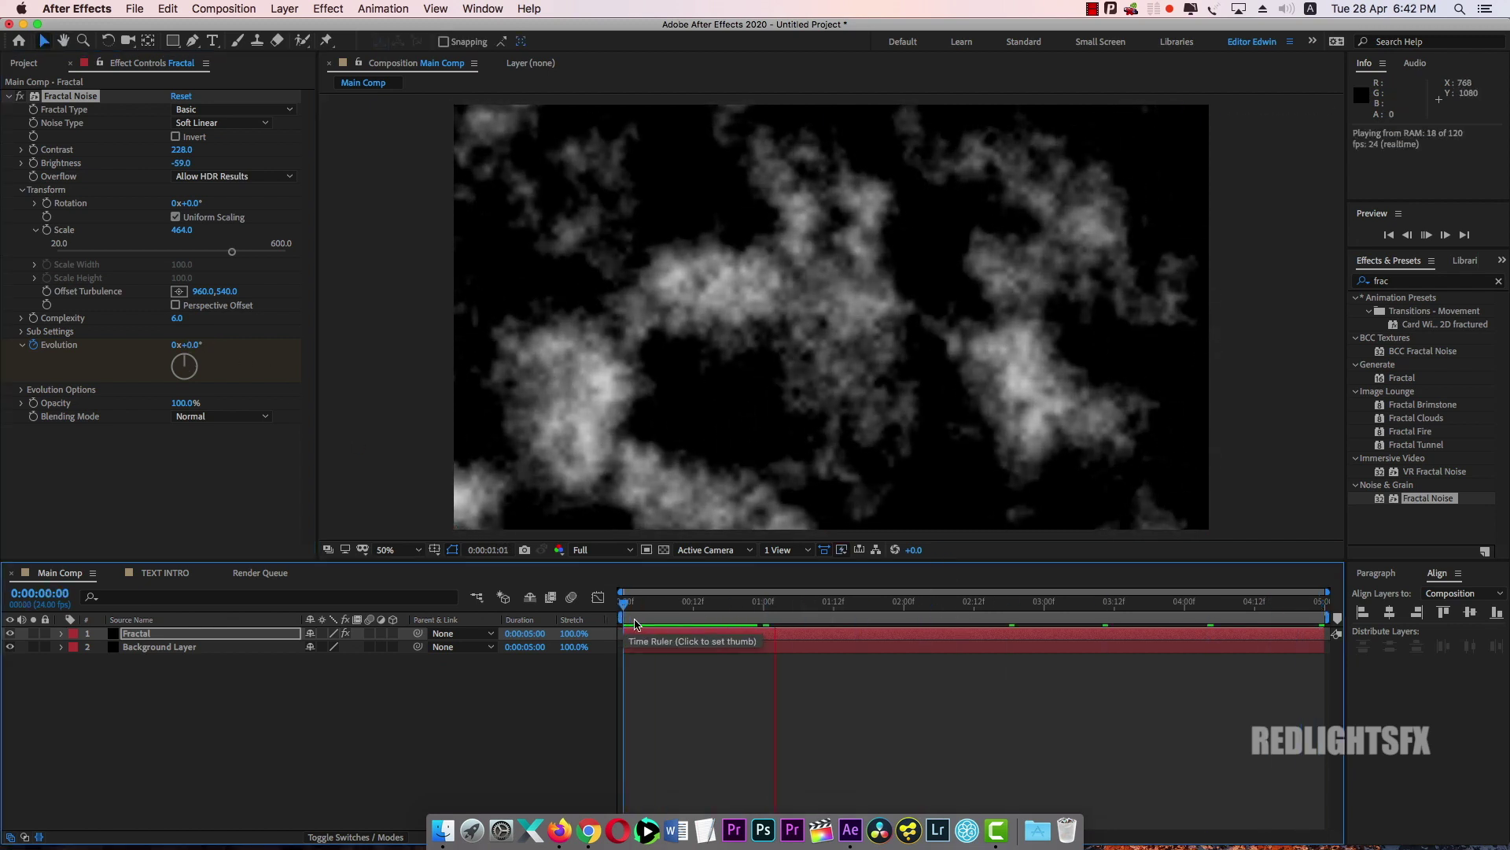
Set the Fractal Noise opacity to 27% and its contrast to 182, and return to the composition's start
{"action": "mouse_move", "coordinate": [186, 403]}
{"action": "left_mouse_down"}
{"action": "mouse_move", "coordinate": [126, 404]}
{"action": "mouse_move", "coordinate": [161, 405]}
{"action": "left_mouse_up"}
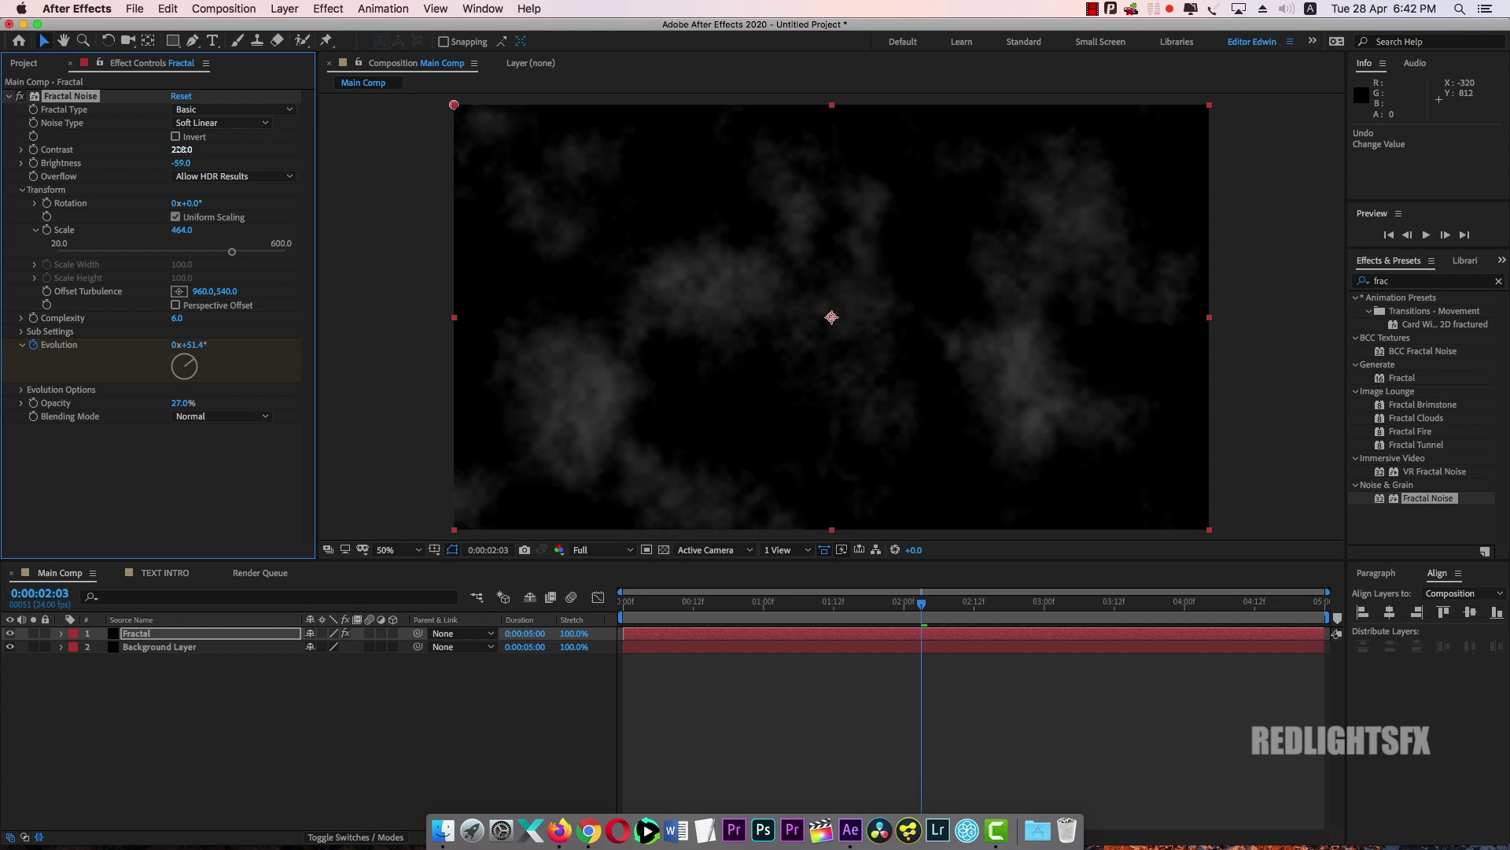
{"action": "left_click_drag", "start_coordinate": [162, 150], "coordinate": [155, 155]}
{"action": "key", "text": "Home"}
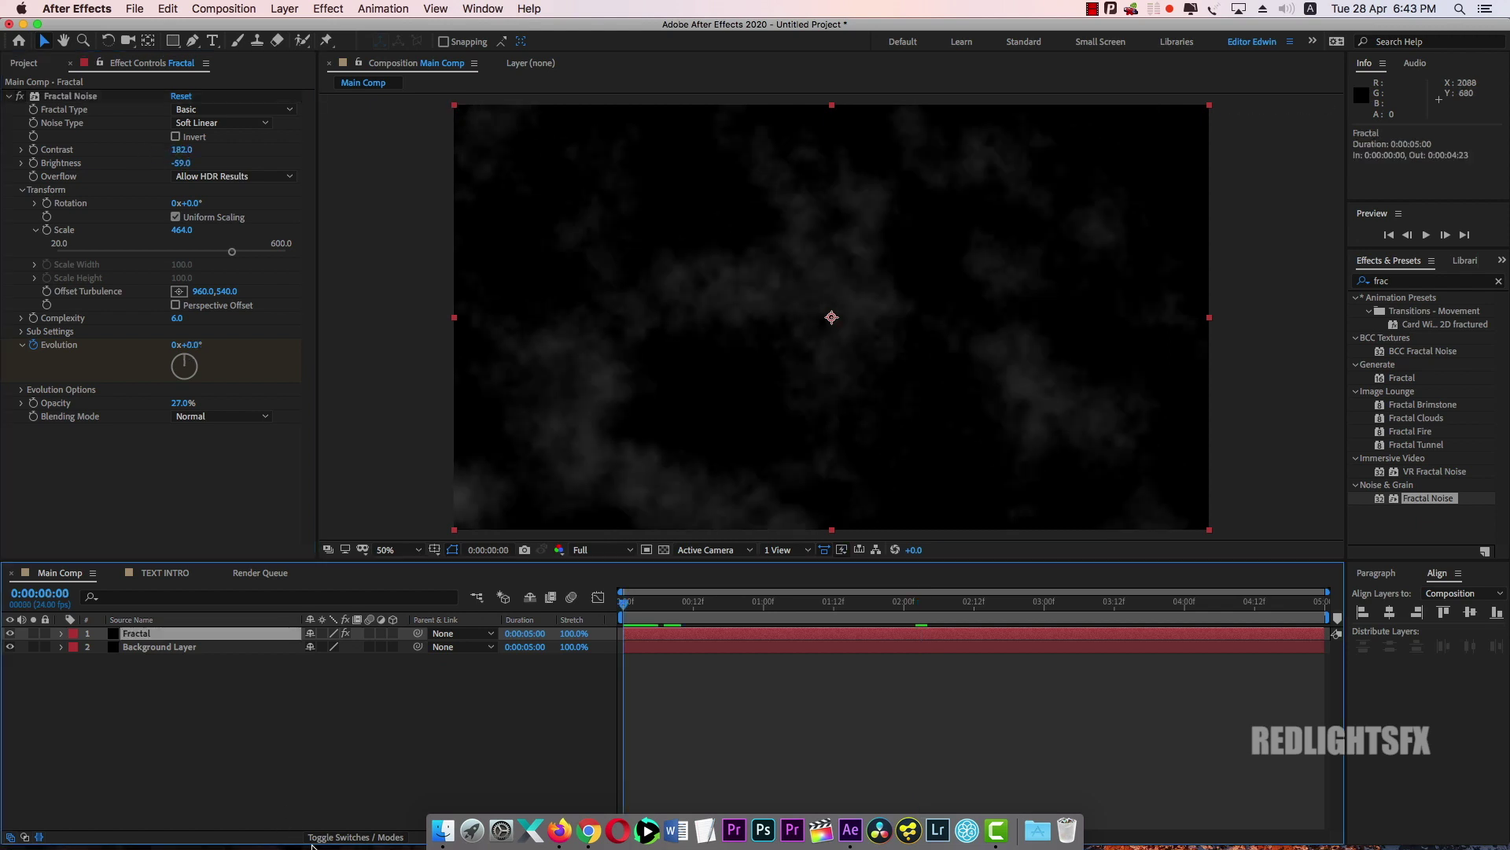
Show the layer blending modes and set the Fractal layer to Screen
{"action": "left_click", "coordinate": [344, 839]}
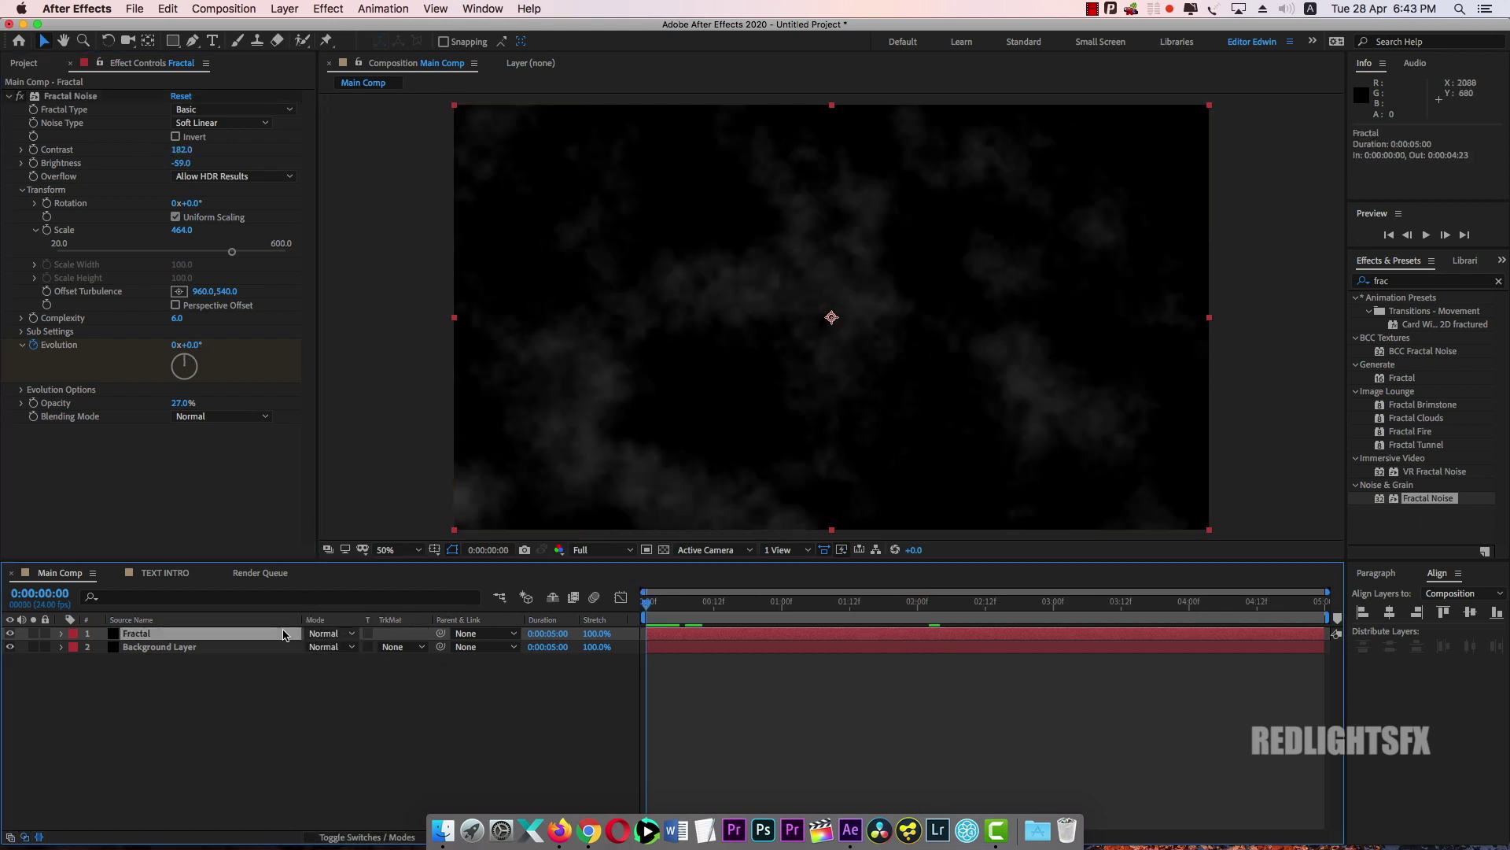
{"action": "left_click", "coordinate": [340, 636]}
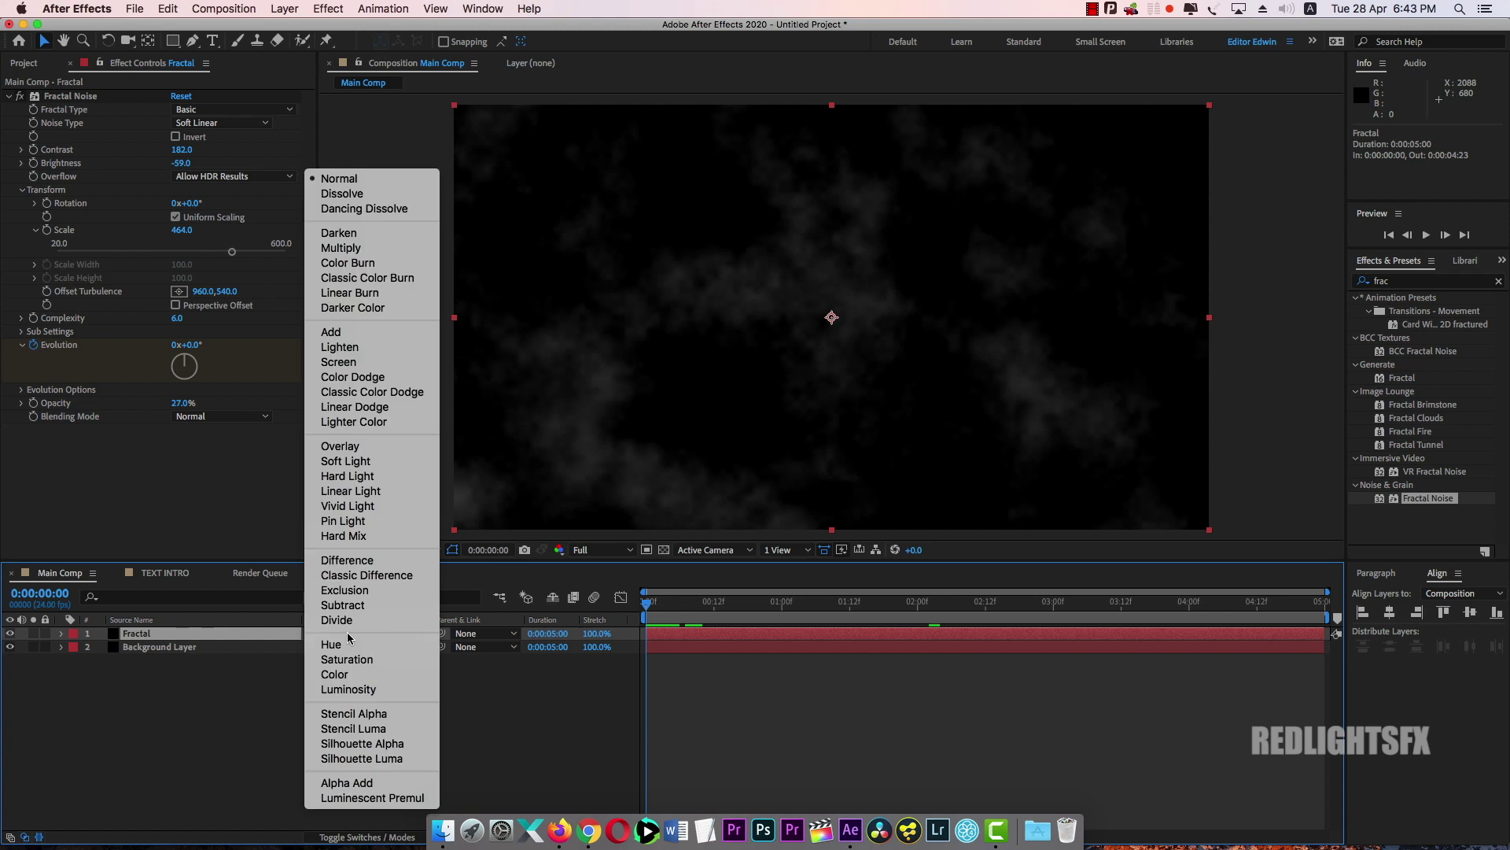
{"action": "left_click", "coordinate": [390, 361]}
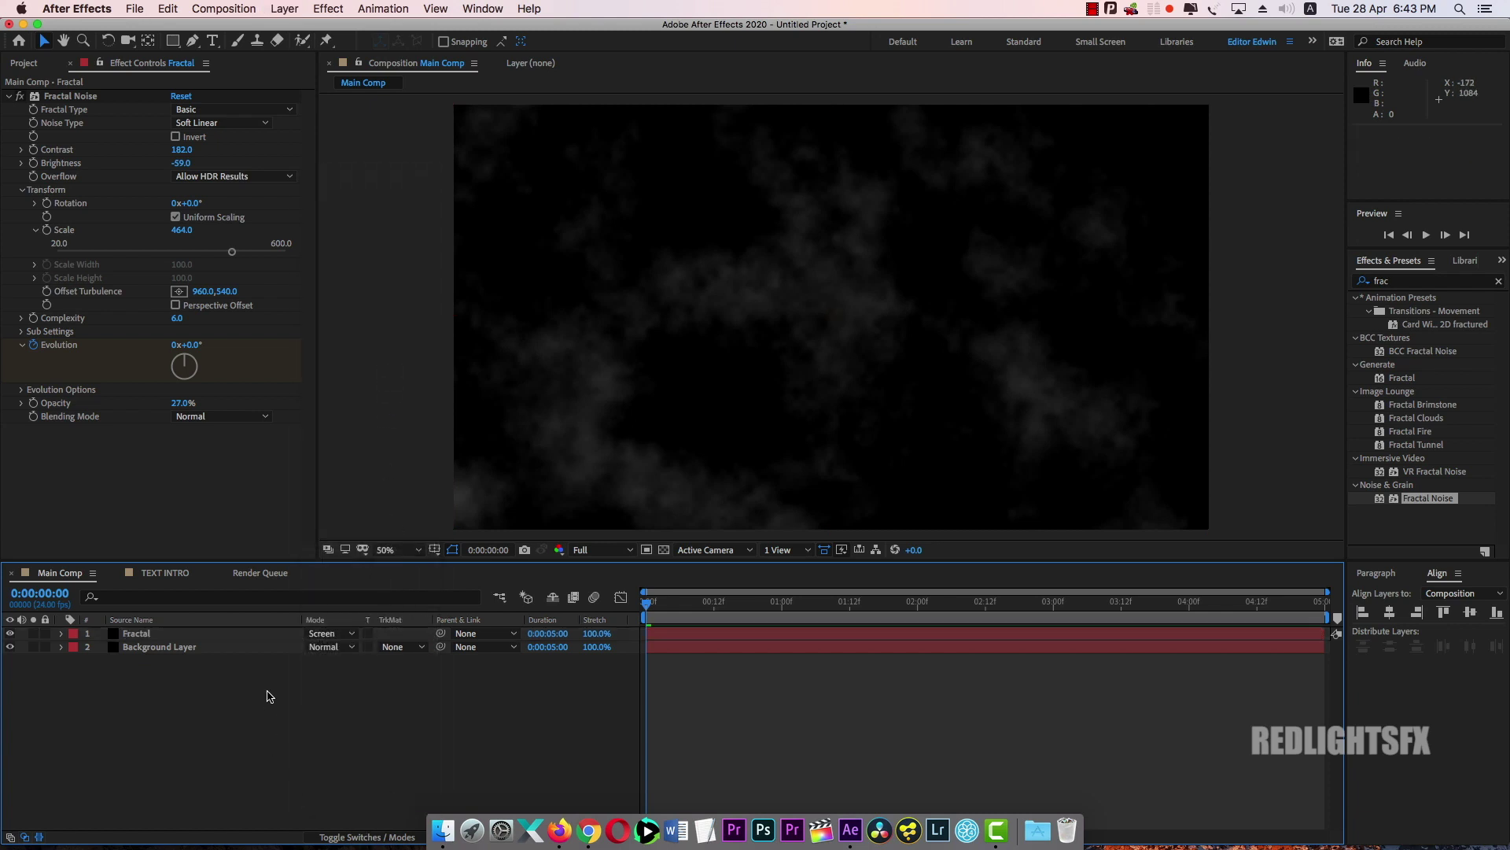
Add Texture.jpg between the Fractal and Background layers and scale it to 309% to cover the frame
{"action": "left_click", "coordinate": [25, 63]}
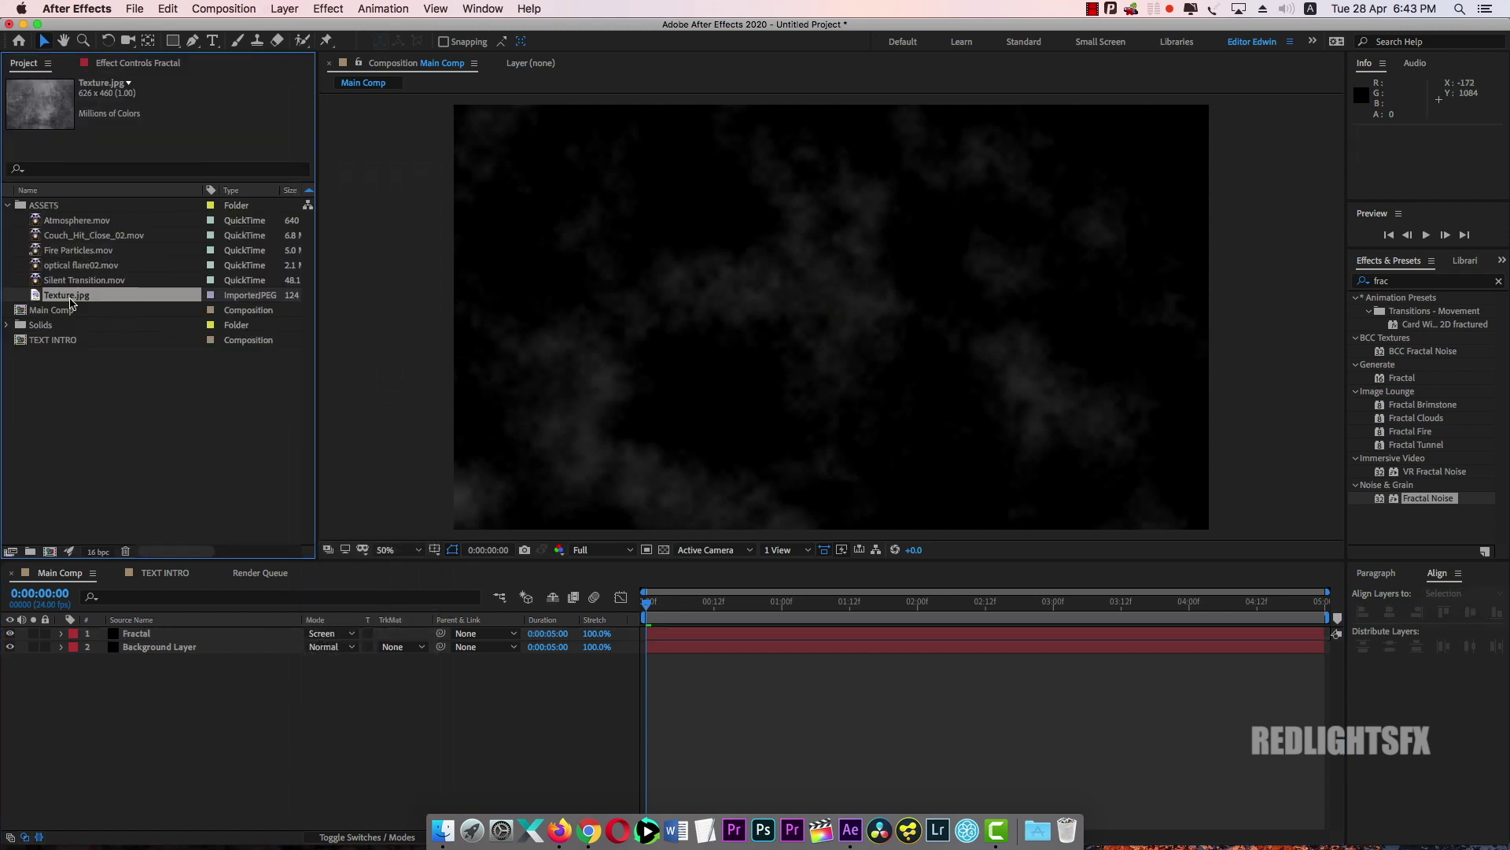
{"action": "left_click_drag", "start_coordinate": [70, 303], "coordinate": [206, 653]}
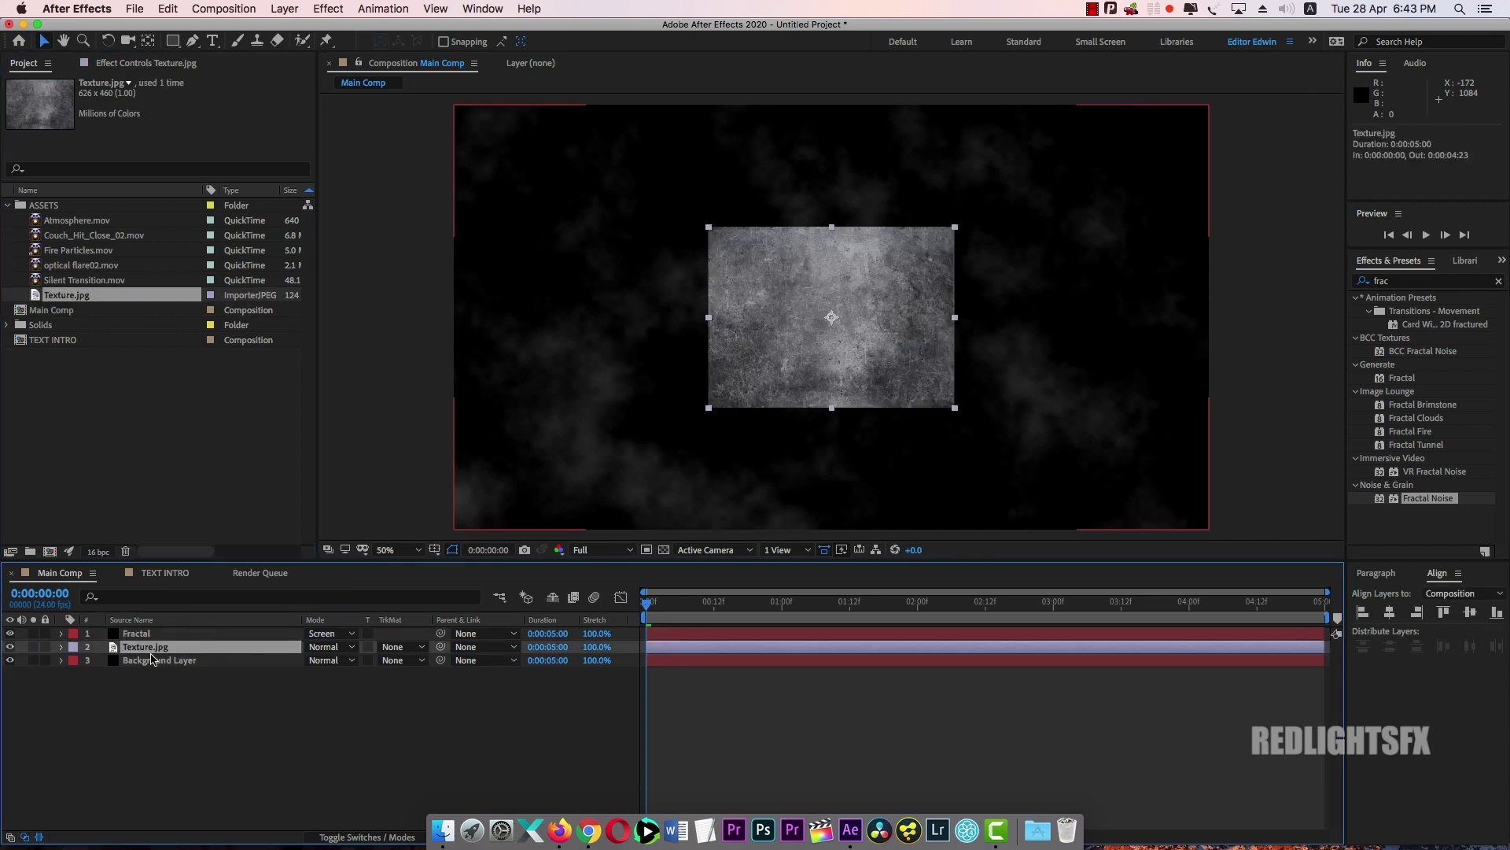
{"action": "key", "text": "s"}
{"action": "left_click_drag", "start_coordinate": [329, 660], "coordinate": [472, 660]}
{"action": "key", "text": "End"}
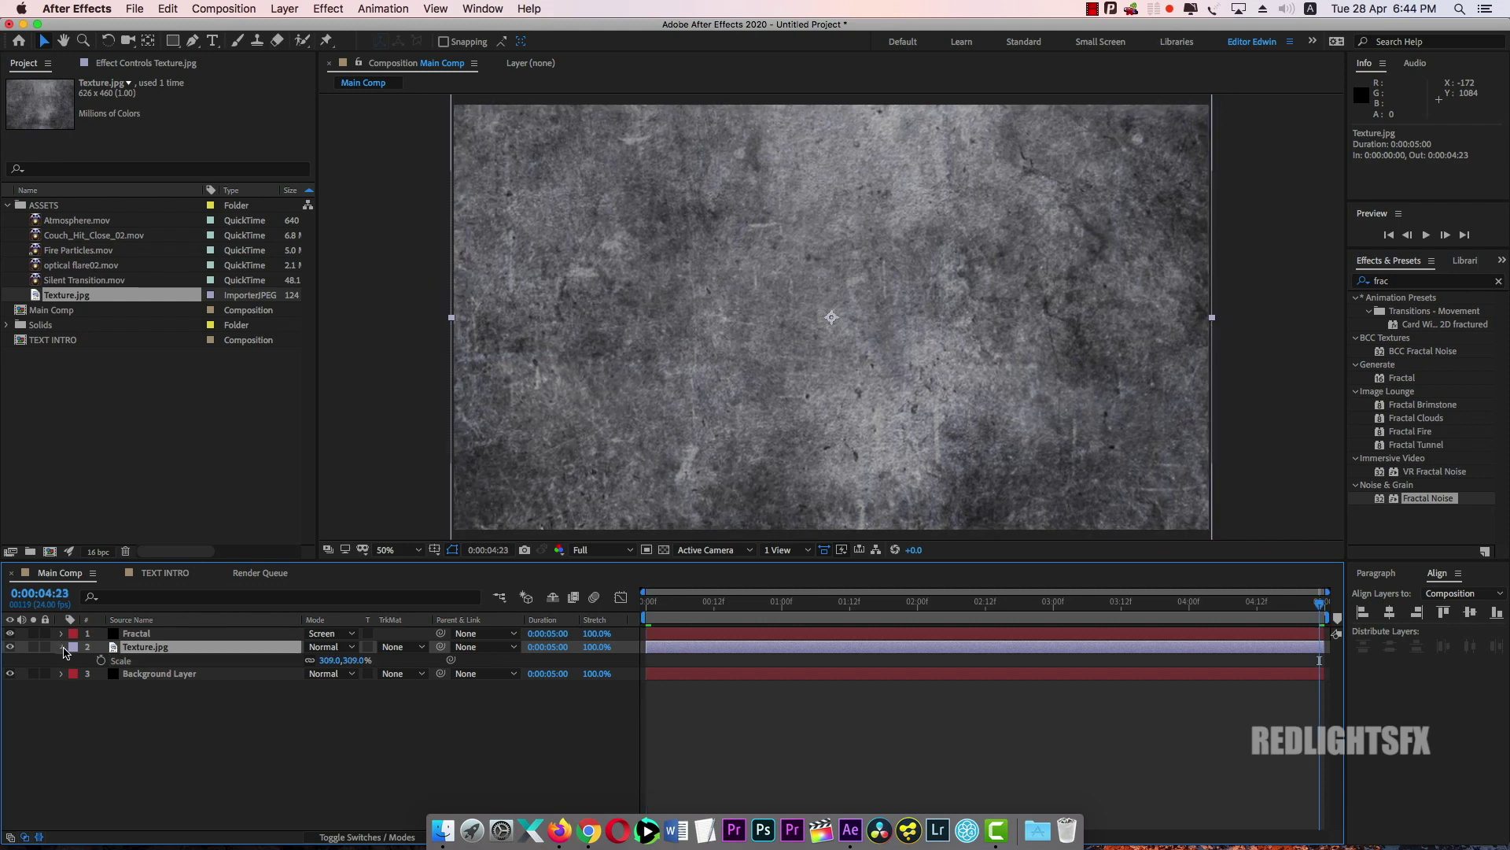
Lower the Texture.jpg layer's opacity to 10% and preview the combined background
{"action": "left_click", "coordinate": [63, 648]}
{"action": "left_click", "coordinate": [63, 648]}
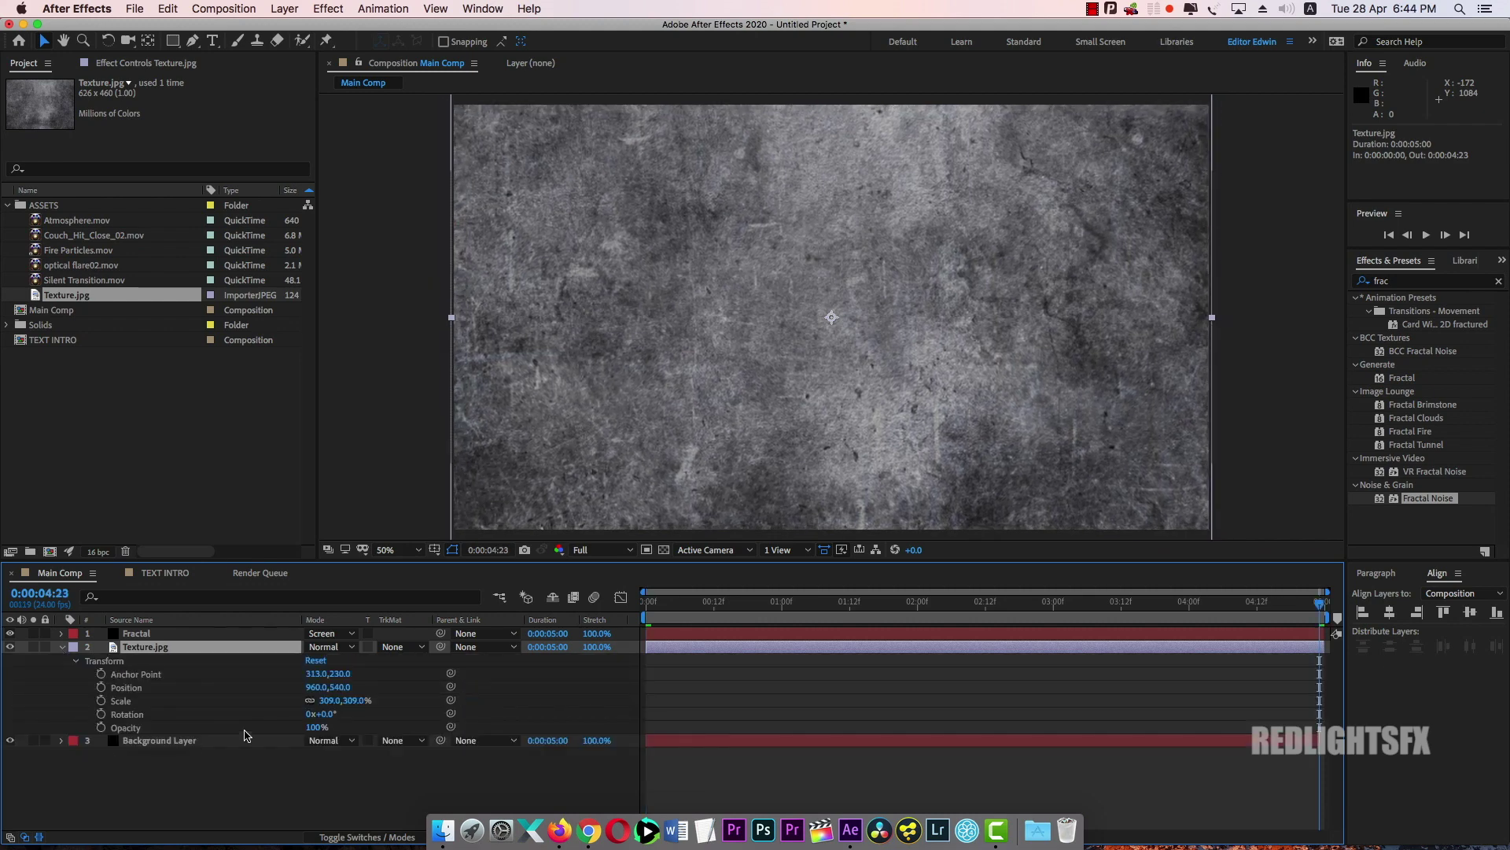
{"action": "left_click", "coordinate": [317, 727]}
{"action": "key", "text": "Return"}
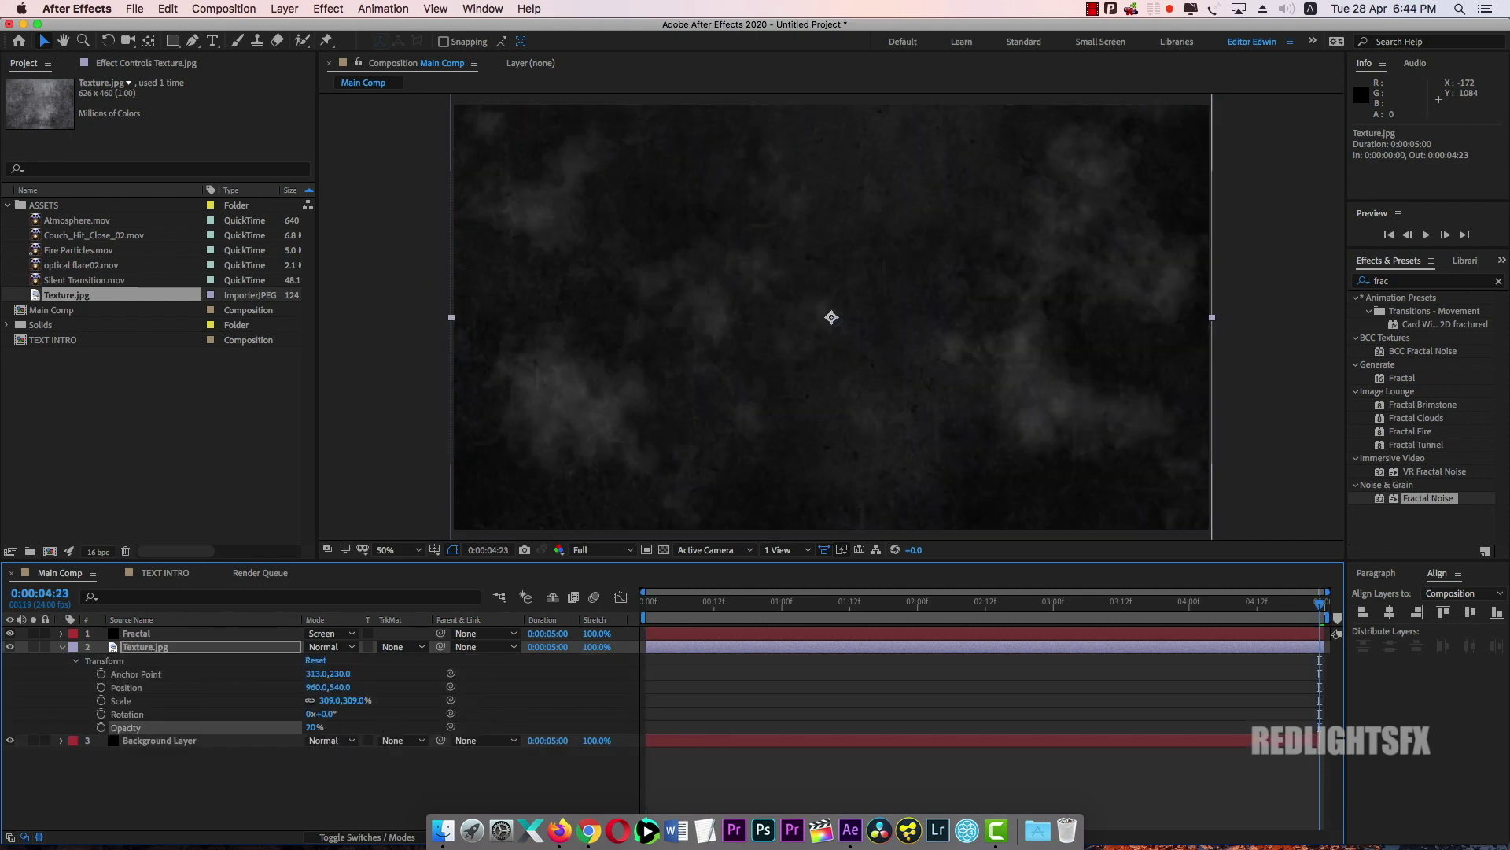
{"action": "left_click", "coordinate": [314, 725]}
{"action": "key", "text": "Return"}
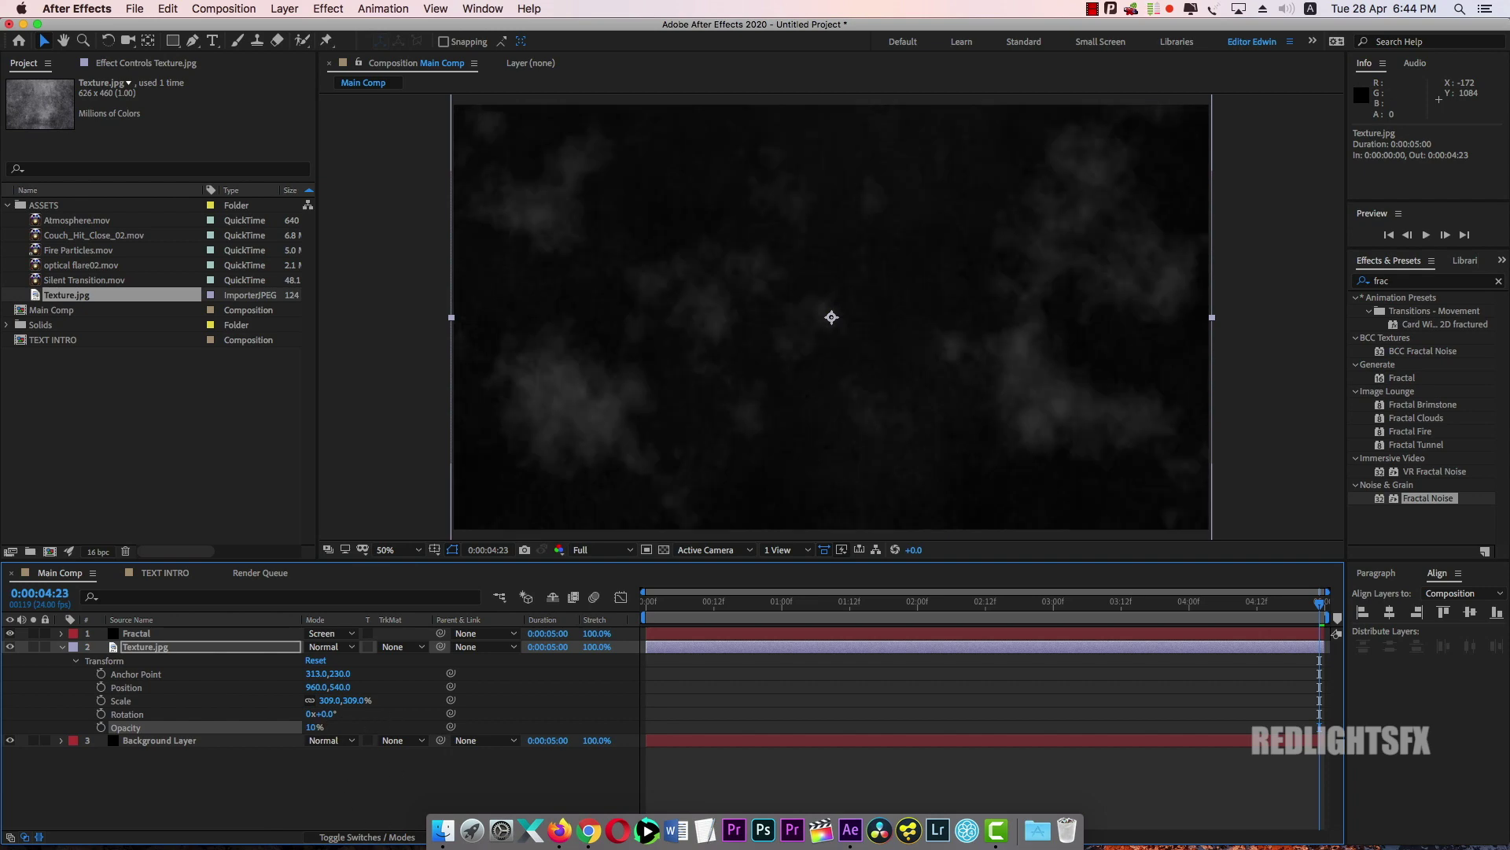
{"action": "key", "text": "space"}
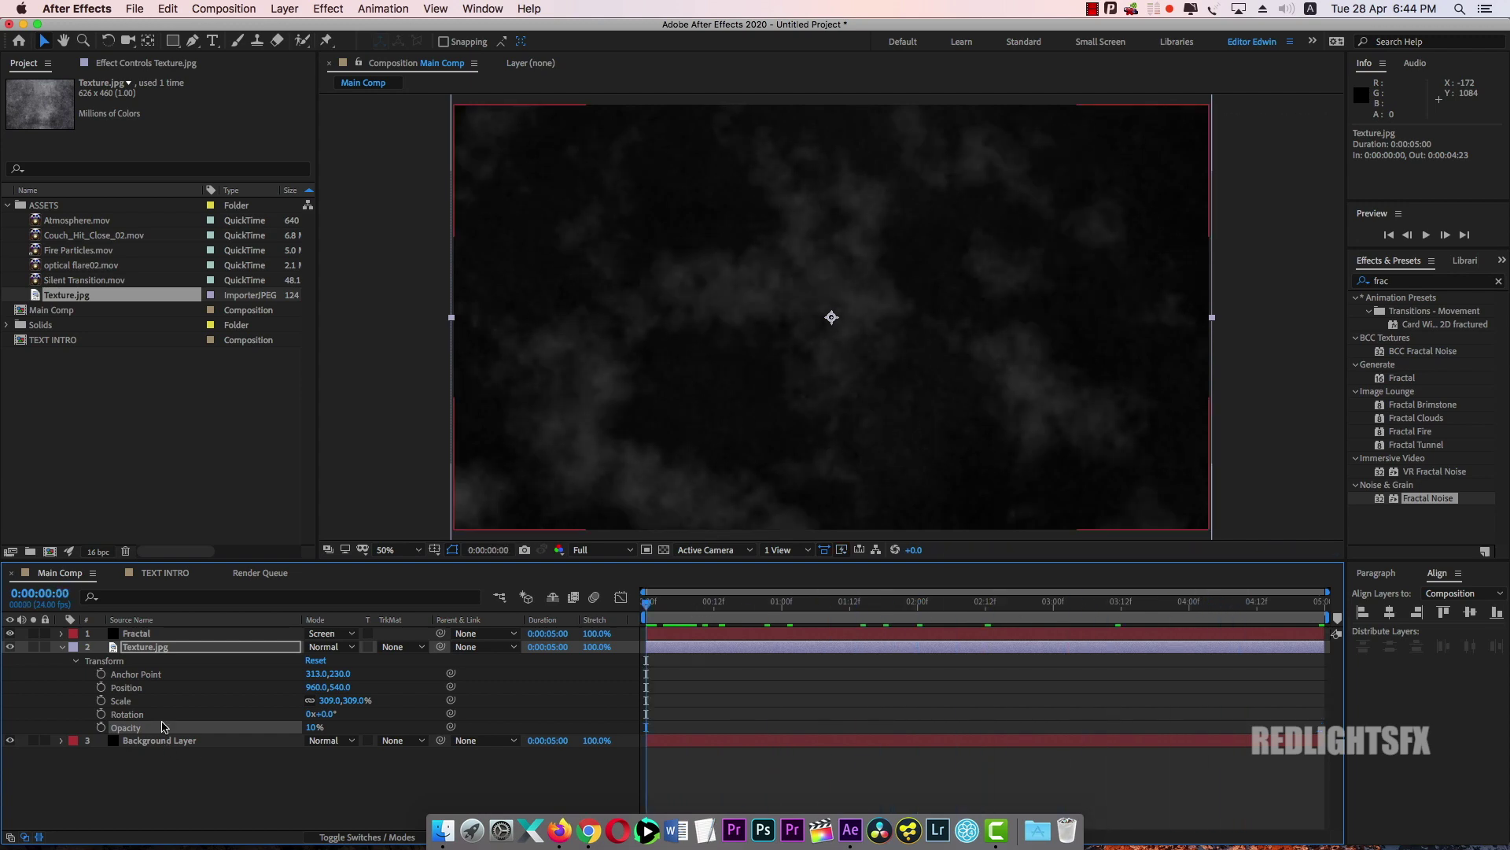
{"action": "key", "text": "space"}
{"action": "left_click", "coordinate": [63, 647]}
Keyframe the Fractal layer's Offset Turbulence from 960,540 at the start to 1294,540 at 0:00:04:23, and preview the drift
{"action": "left_click", "coordinate": [149, 636]}
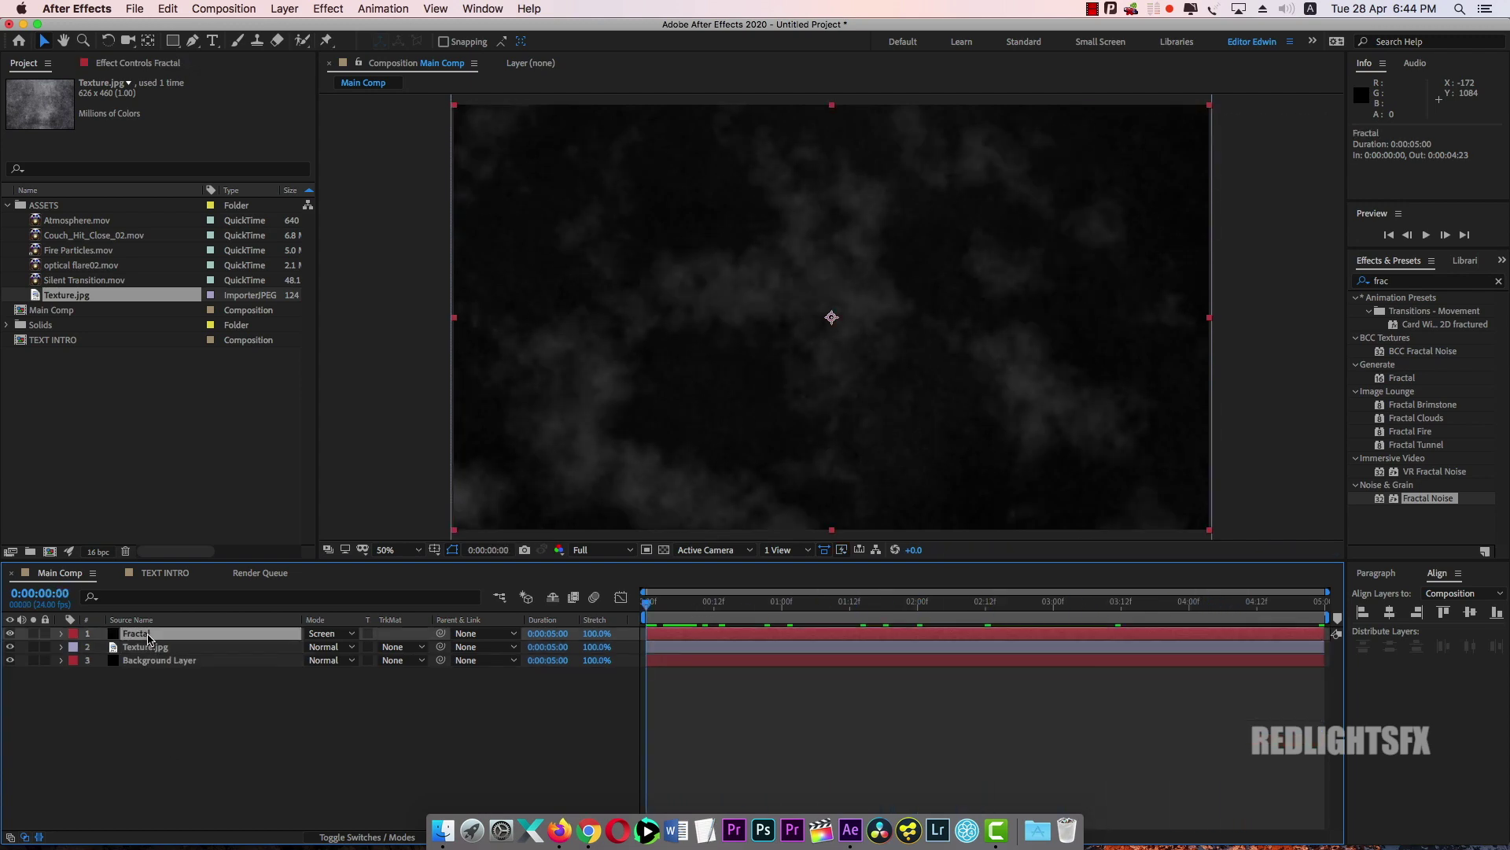
{"action": "left_click", "coordinate": [143, 66]}
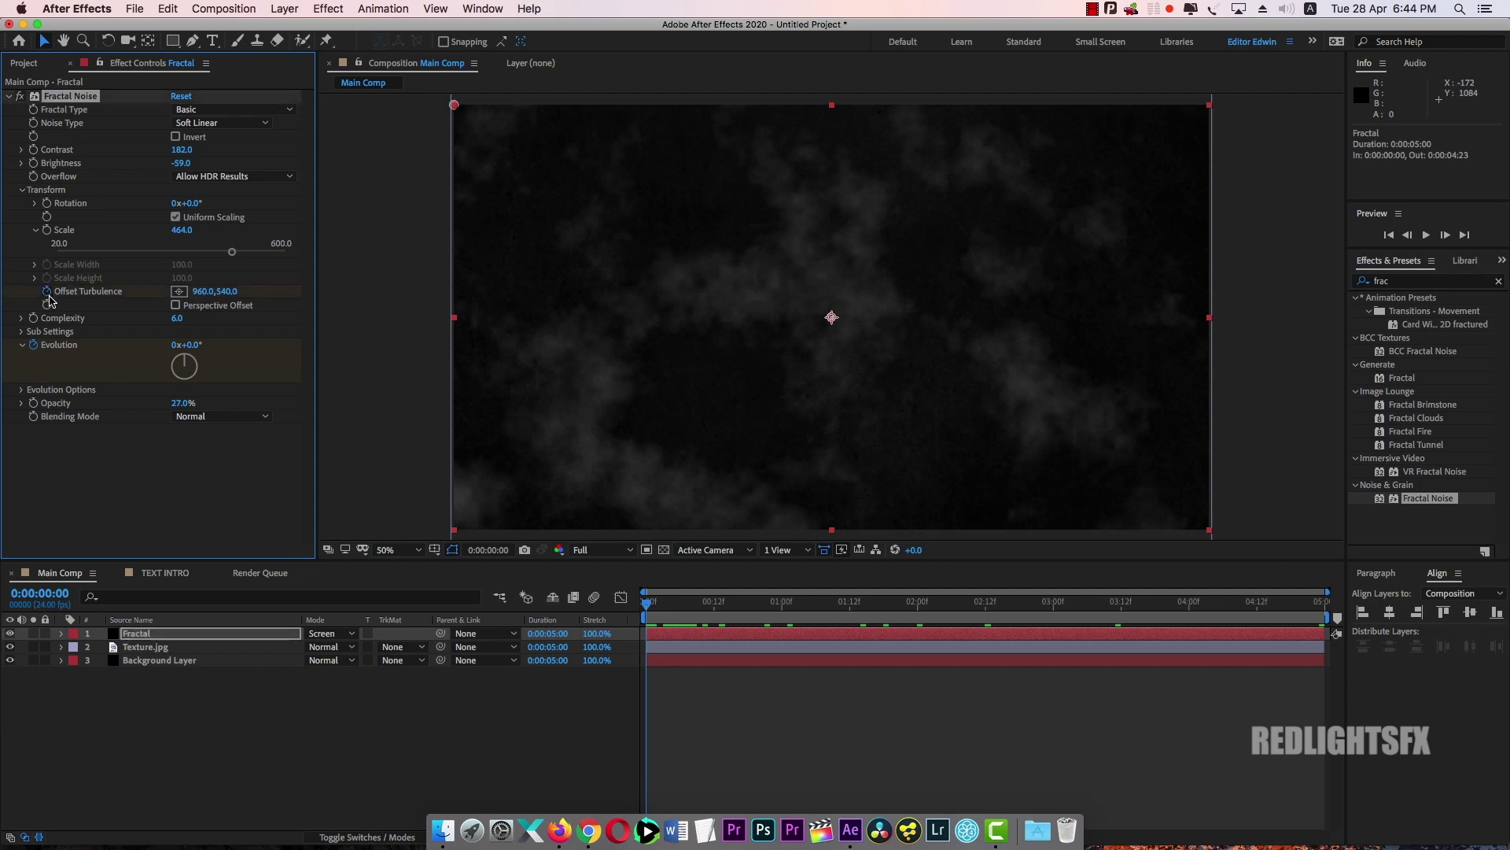
{"action": "left_click", "coordinate": [674, 602]}
{"action": "key", "text": "End"}
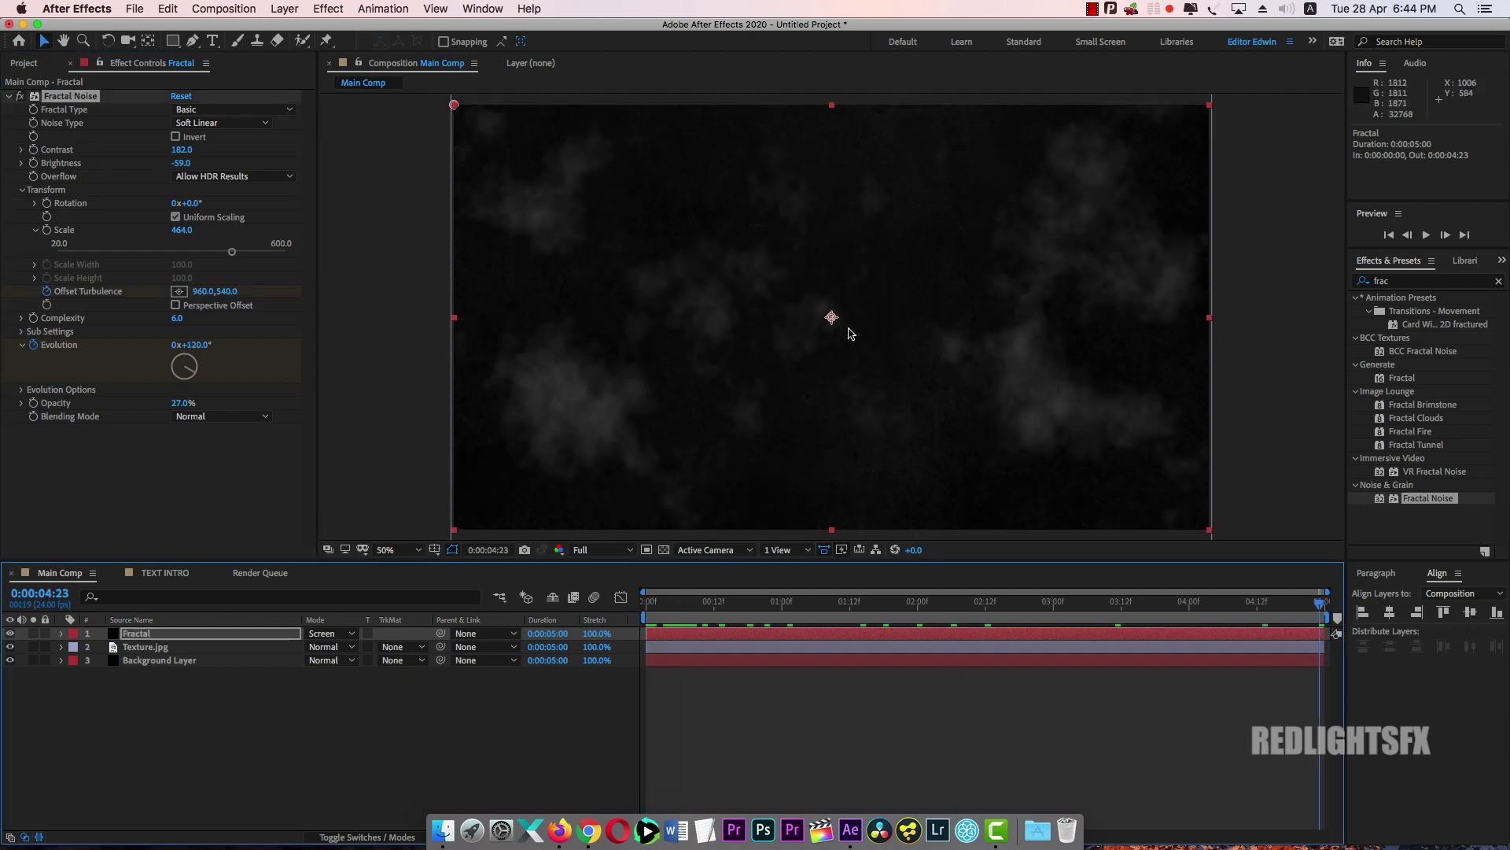
{"action": "left_click_drag", "start_coordinate": [833, 318], "coordinate": [966, 322]}
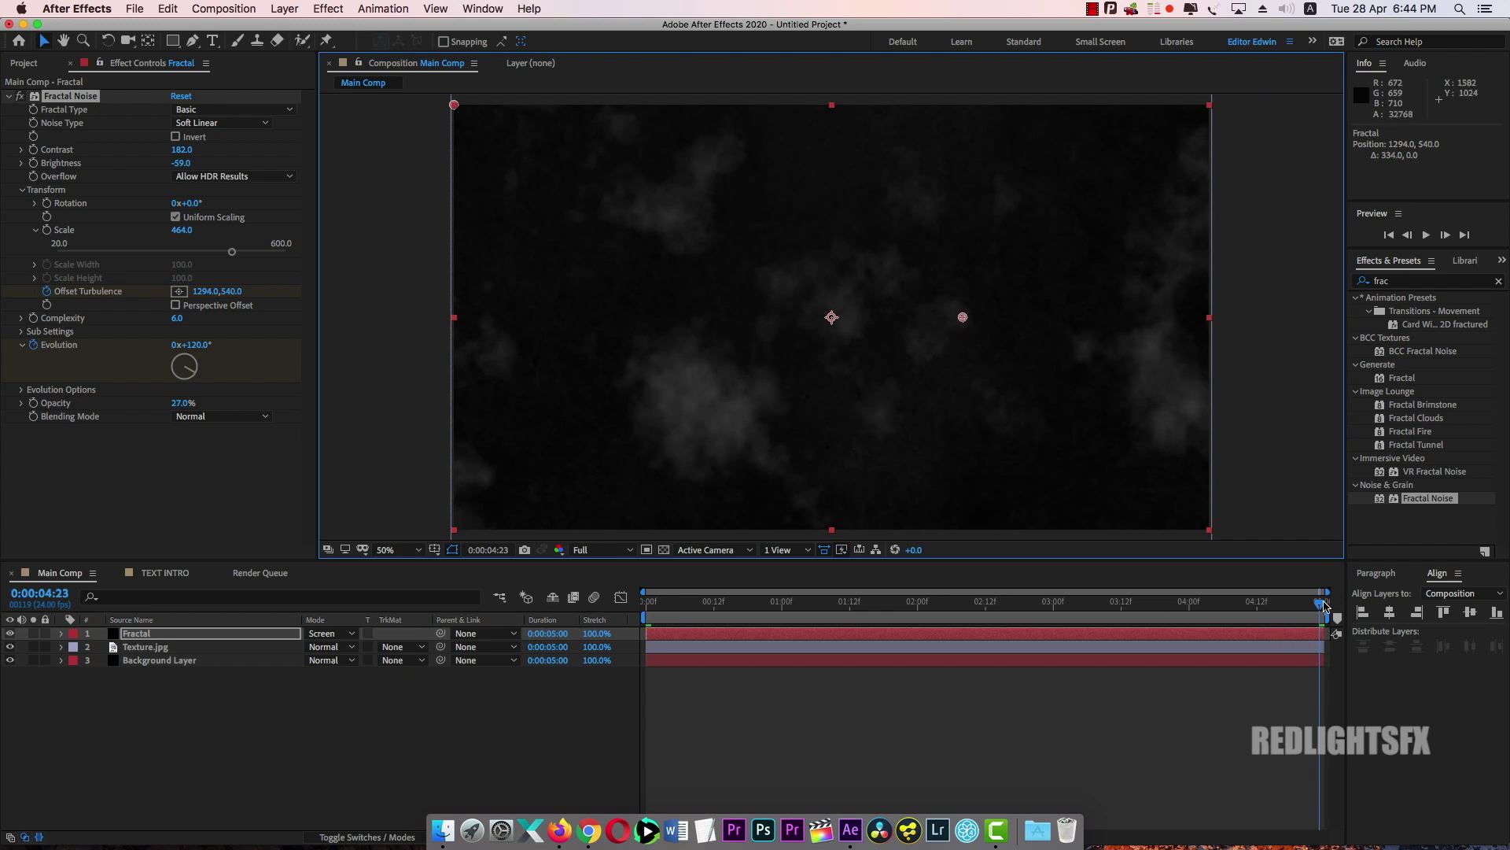
{"action": "key", "text": "space"}
{"action": "key", "text": "space"}
{"action": "key", "text": "space"}
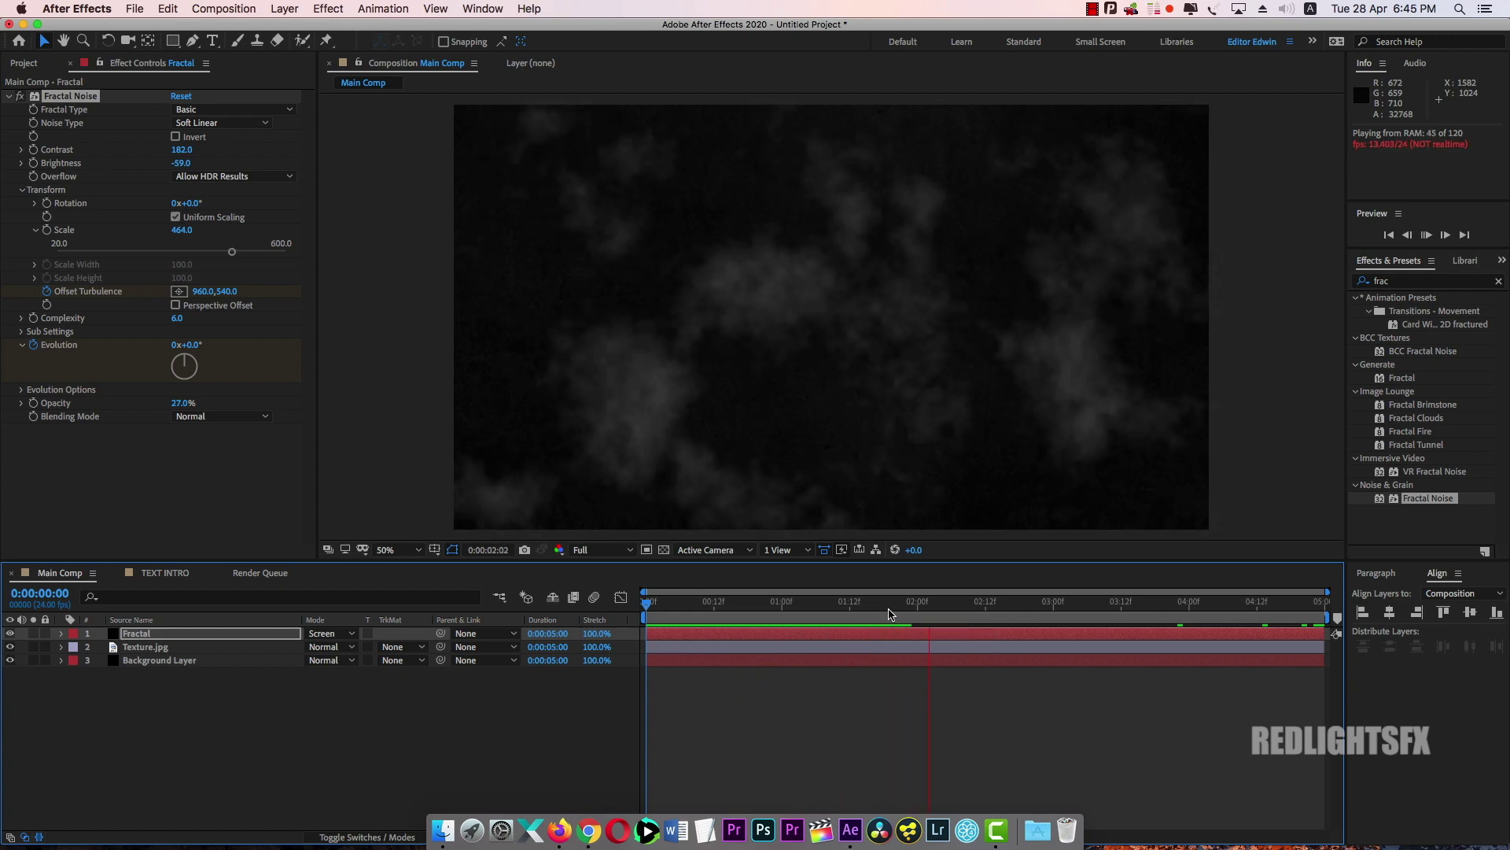
{"action": "key", "text": "space"}
Add the TEXT INTRO composition above all layers in Main Comp and go to 0:00:01:04
{"action": "left_click", "coordinate": [228, 742]}
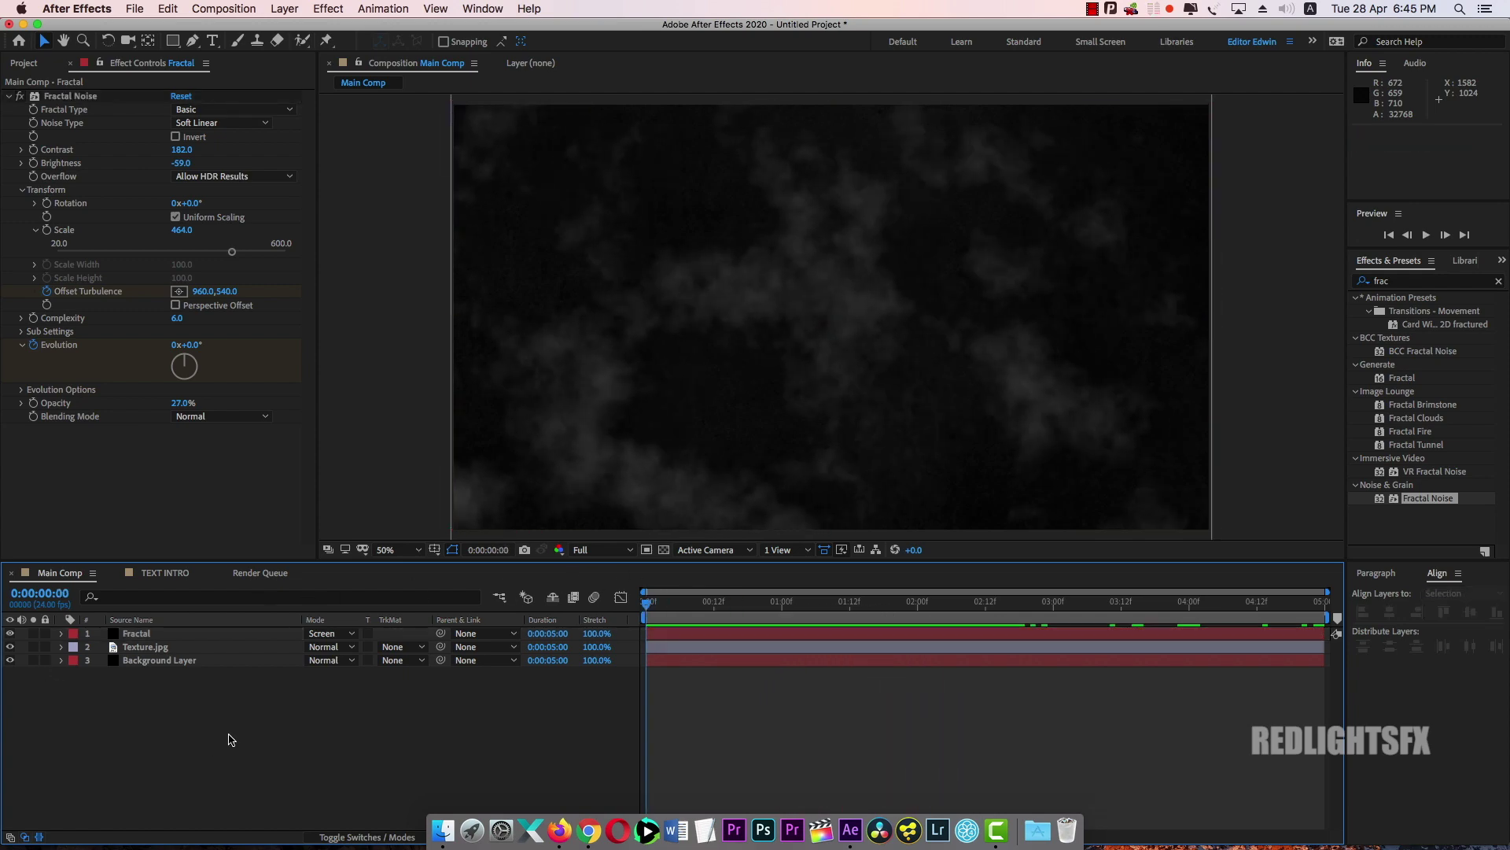
{"action": "left_click_drag", "start_coordinate": [321, 826], "coordinate": [321, 794]}
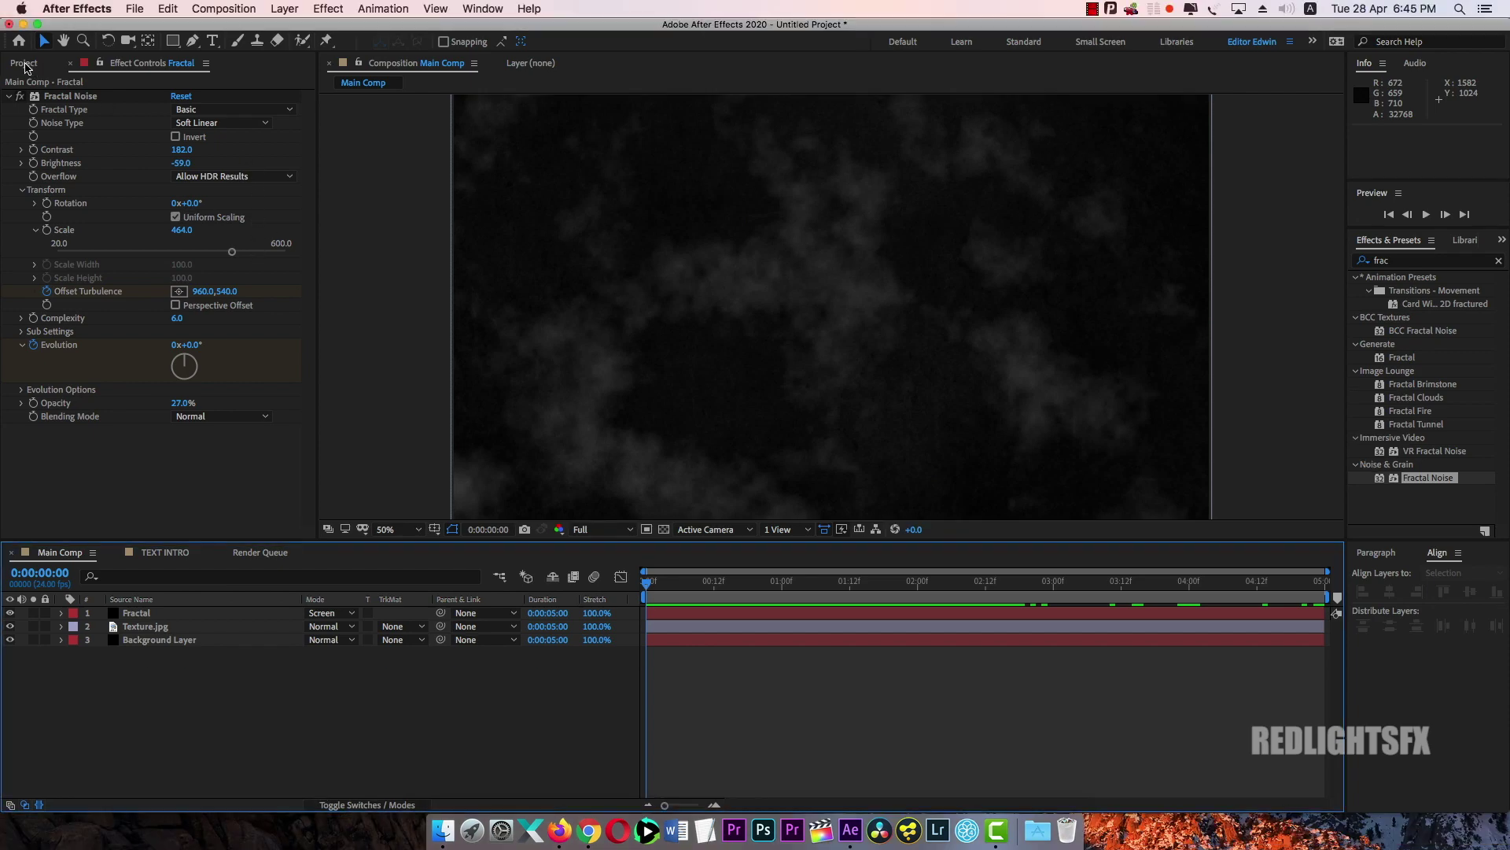
{"action": "left_click", "coordinate": [29, 64]}
{"action": "left_click", "coordinate": [62, 379]}
{"action": "left_click", "coordinate": [41, 341]}
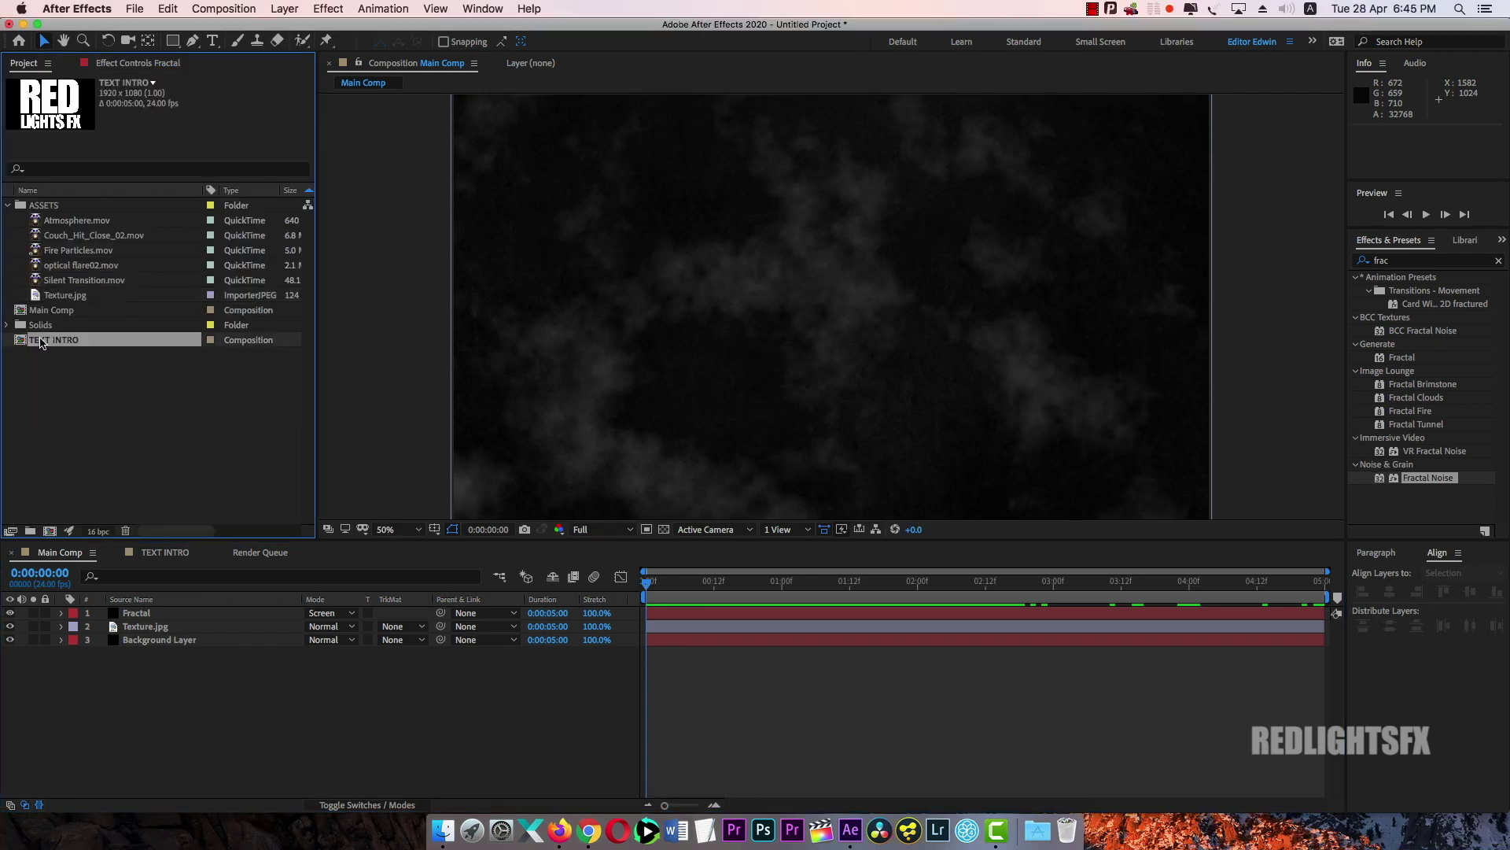
{"action": "left_click_drag", "start_coordinate": [41, 343], "coordinate": [169, 612]}
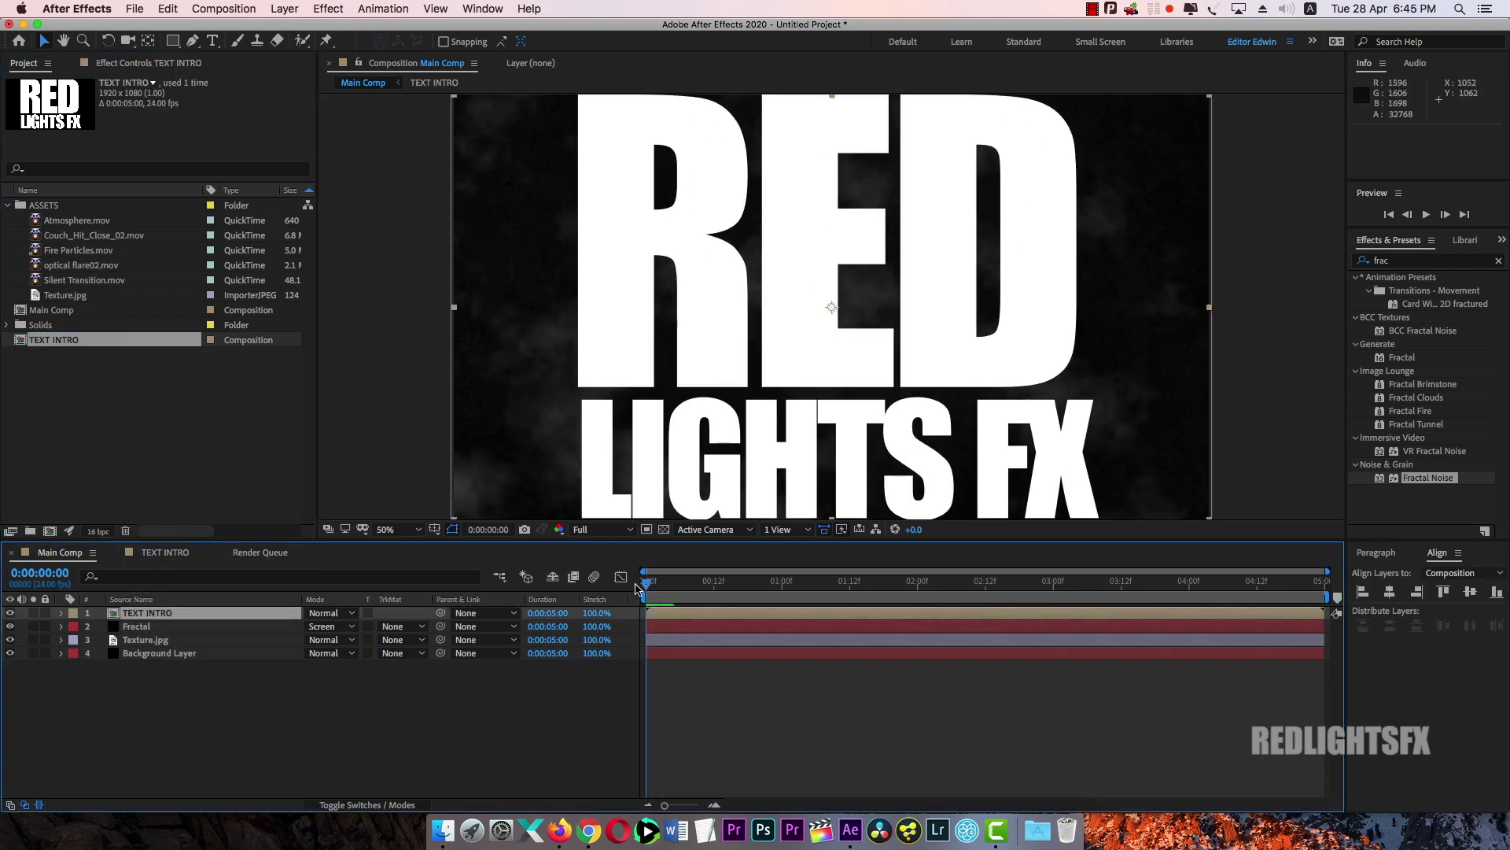
{"action": "left_click_drag", "start_coordinate": [648, 590], "coordinate": [803, 581]}
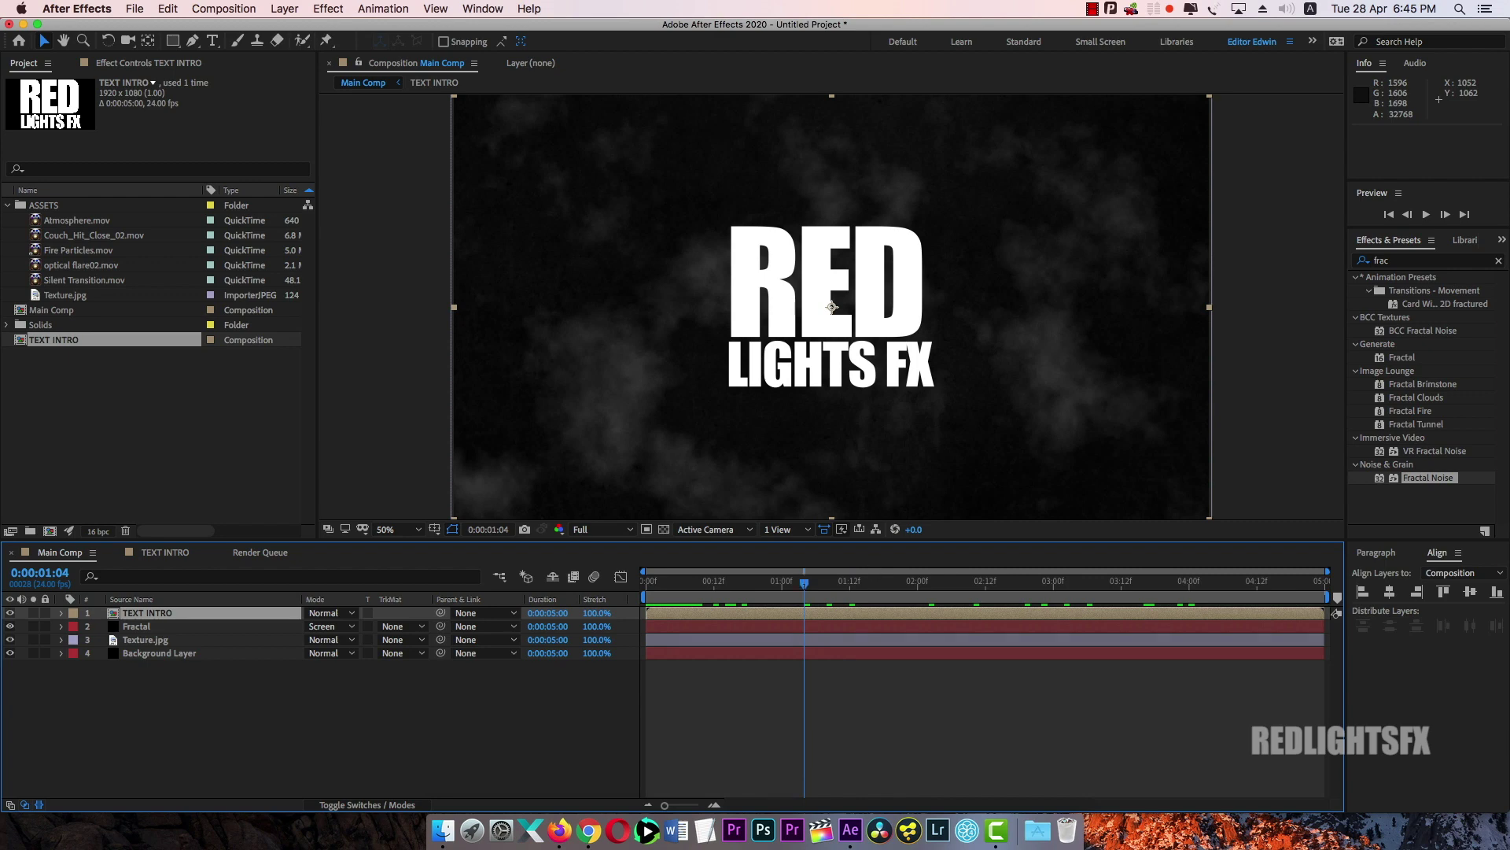
Apply a Gradient Overlay layer style to the TEXT INTRO layer and expand its settings
{"action": "left_click", "coordinate": [144, 617]}
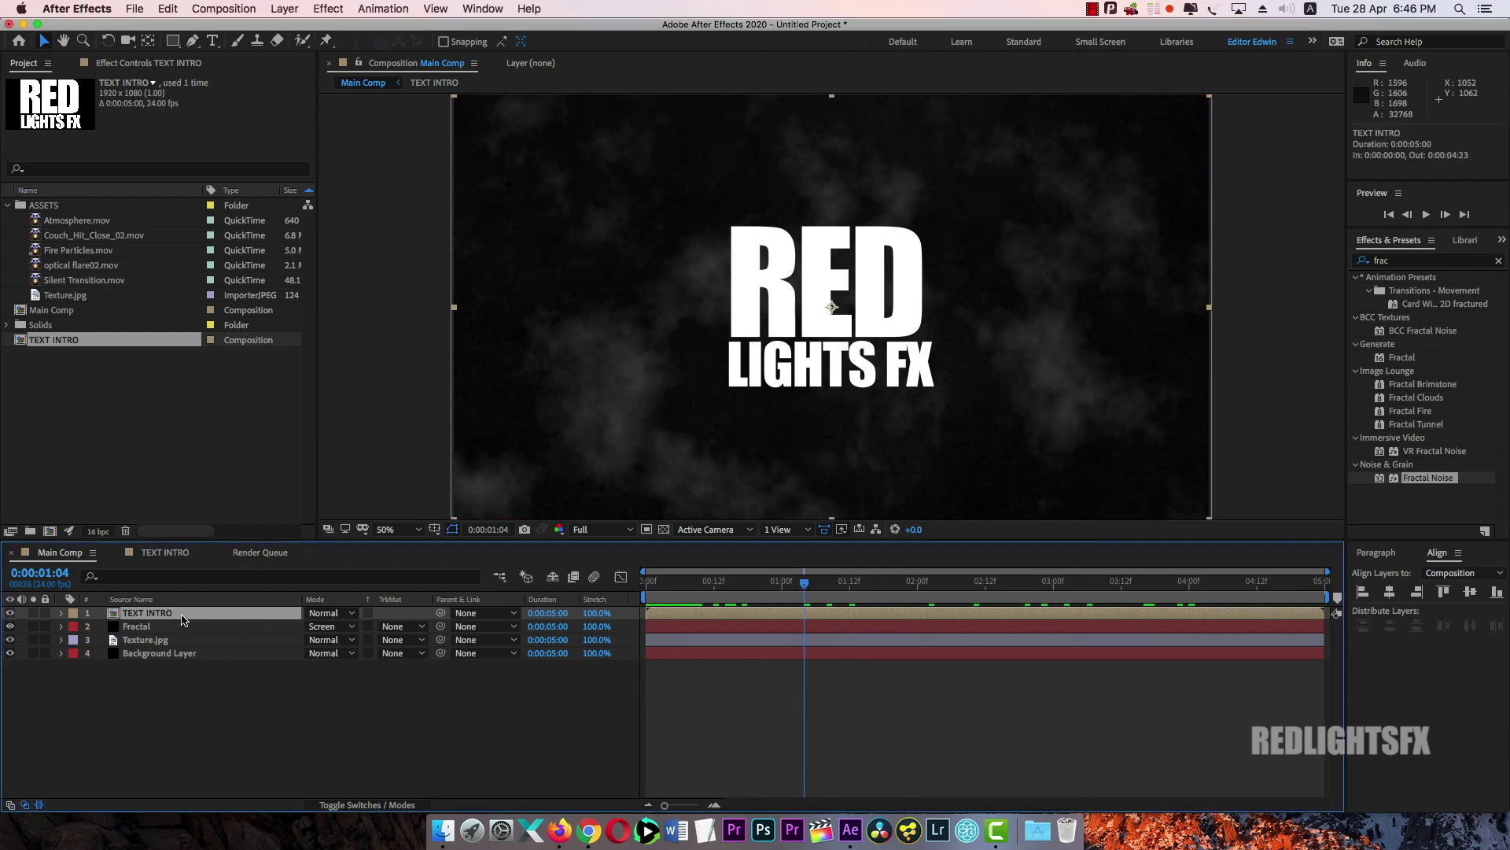
{"action": "left_click", "coordinate": [276, 8]}
{"action": "mouse_move", "coordinate": [338, 370]}
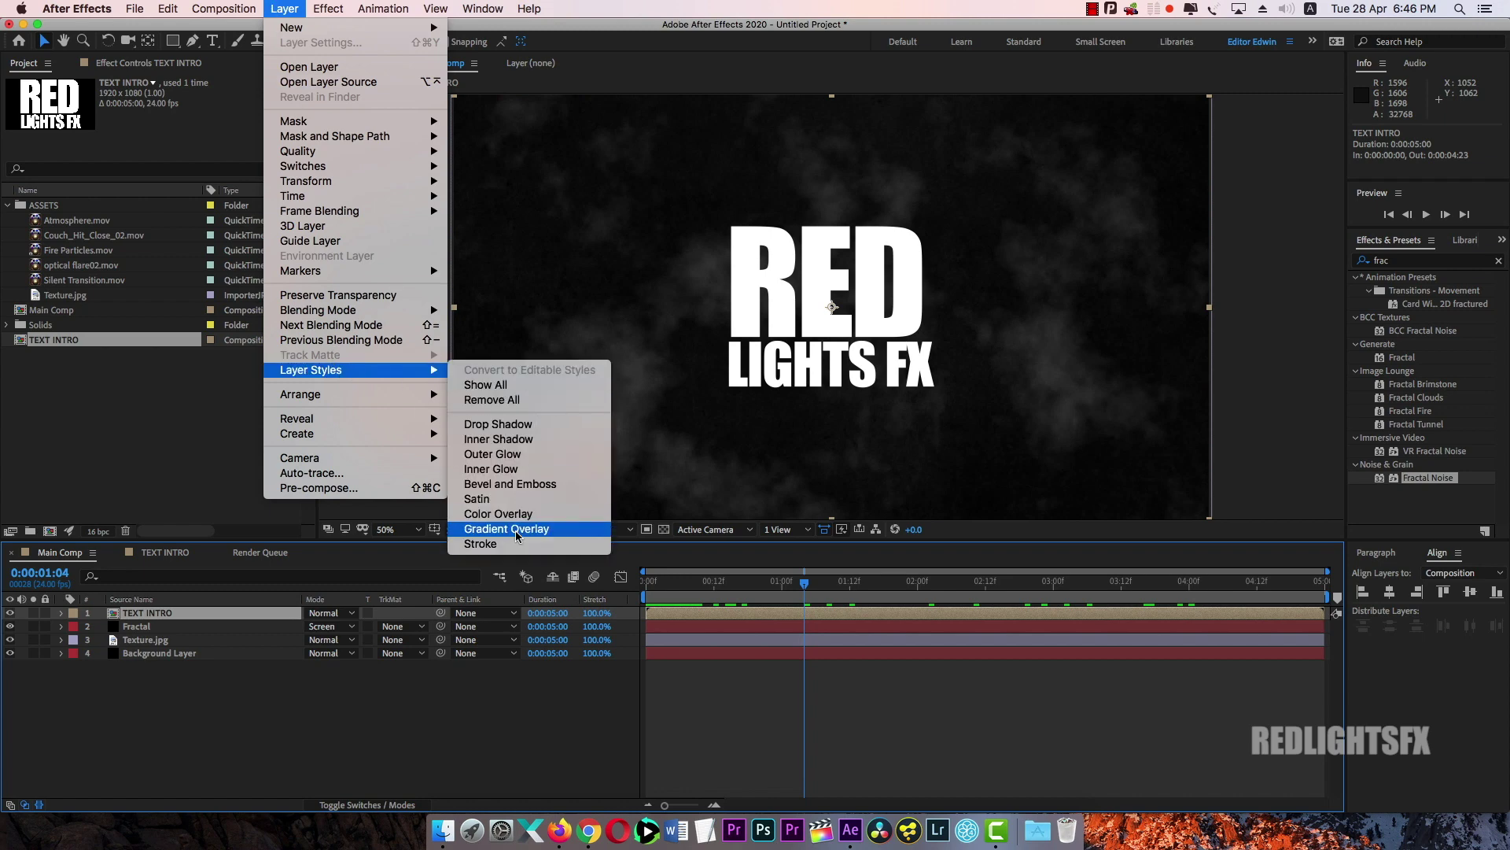
{"action": "left_click", "coordinate": [506, 529]}
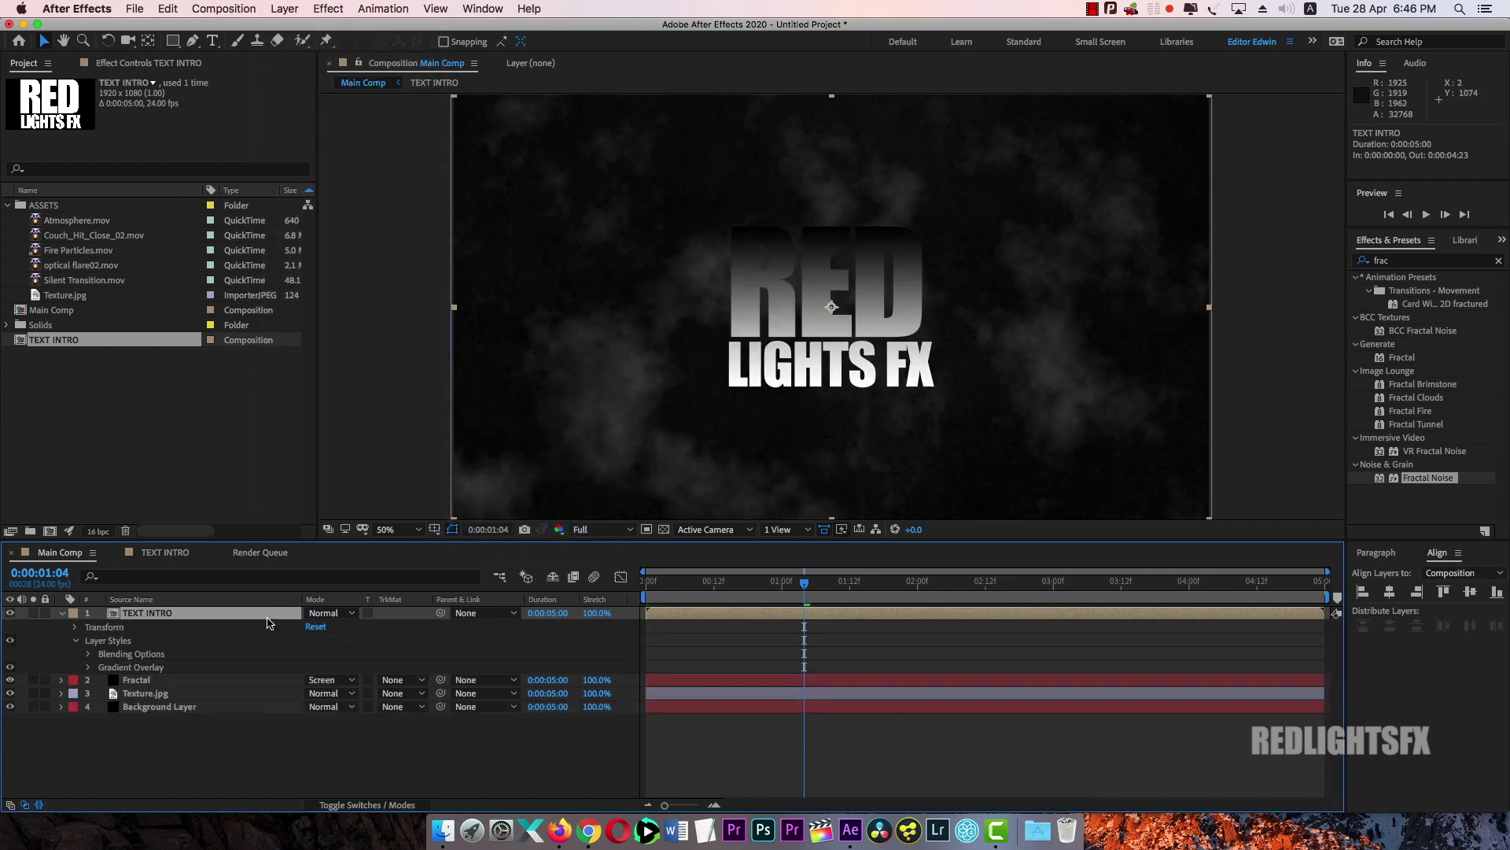
{"action": "left_click", "coordinate": [88, 667]}
{"action": "left_click", "coordinate": [138, 668]}
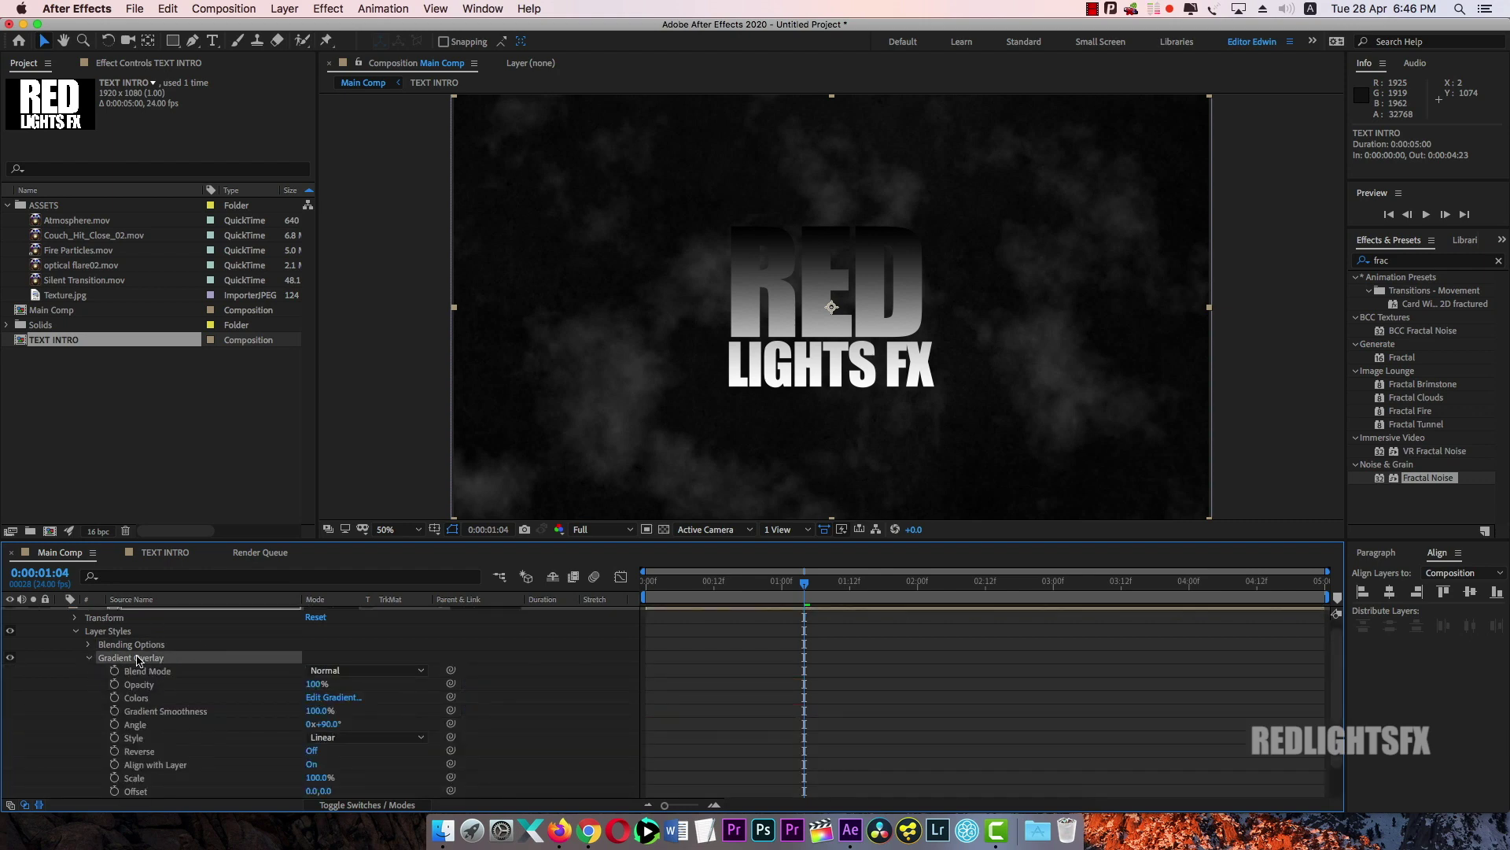
Open the overlay's gradient for editing and set its starting colour stop to light grey D7D7D7
{"action": "left_click", "coordinate": [341, 698]}
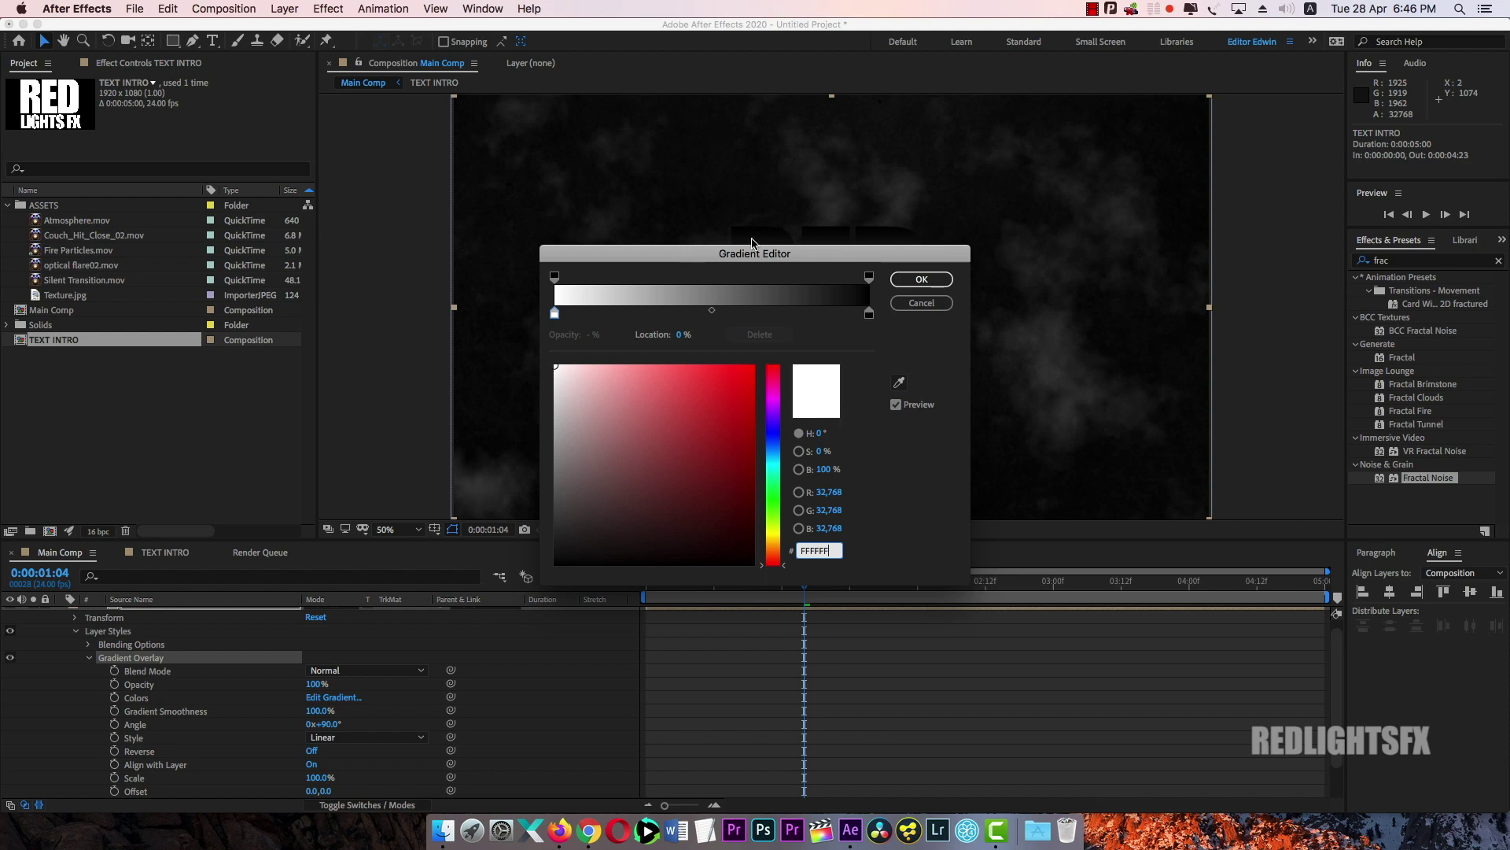
{"action": "left_click_drag", "start_coordinate": [748, 260], "coordinate": [473, 281]}
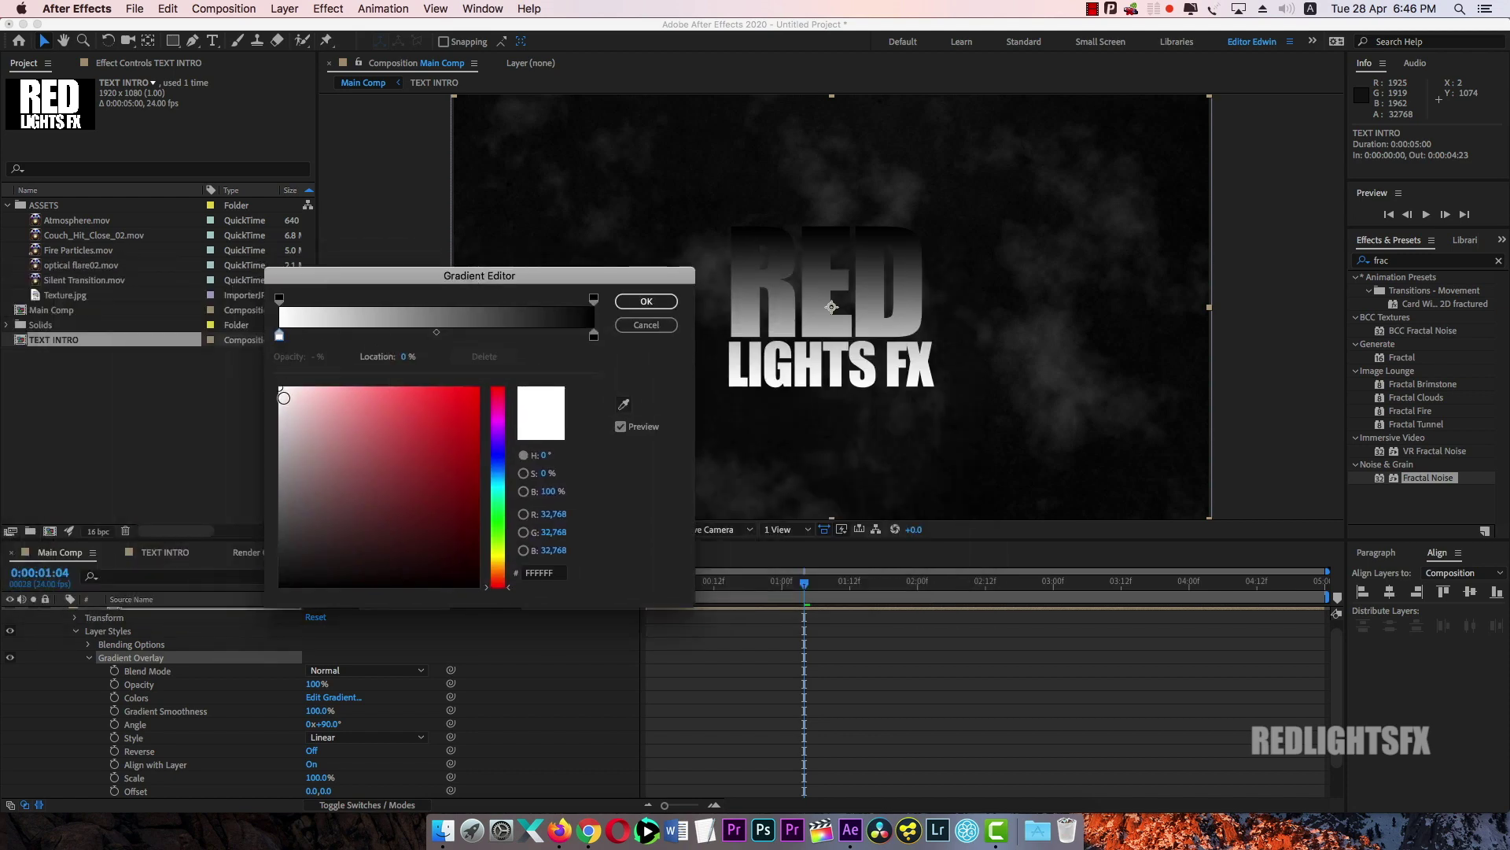
{"action": "mouse_move", "coordinate": [284, 397]}
{"action": "left_mouse_down"}
{"action": "mouse_move", "coordinate": [279, 433]}
{"action": "mouse_move", "coordinate": [286, 331]}
{"action": "mouse_move", "coordinate": [275, 449]}
{"action": "mouse_move", "coordinate": [267, 417]}
{"action": "left_mouse_up"}
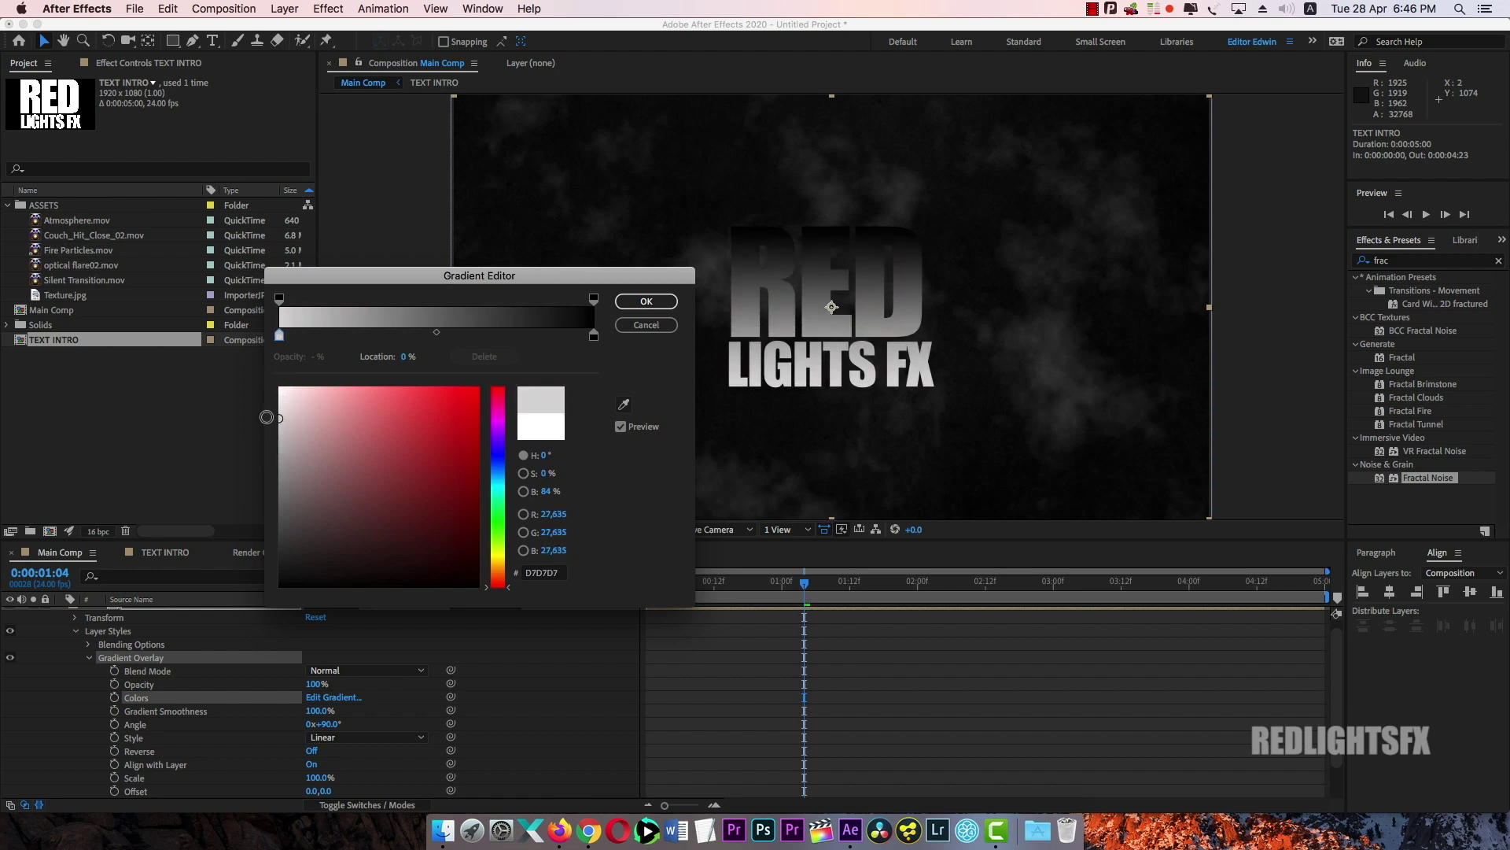
Add a dark grey 434343 colour stop at 12.4% and set the gradient's end stop to C9C9C9
{"action": "left_click", "coordinate": [320, 336]}
{"action": "left_click_drag", "start_coordinate": [321, 340], "coordinate": [318, 334]}
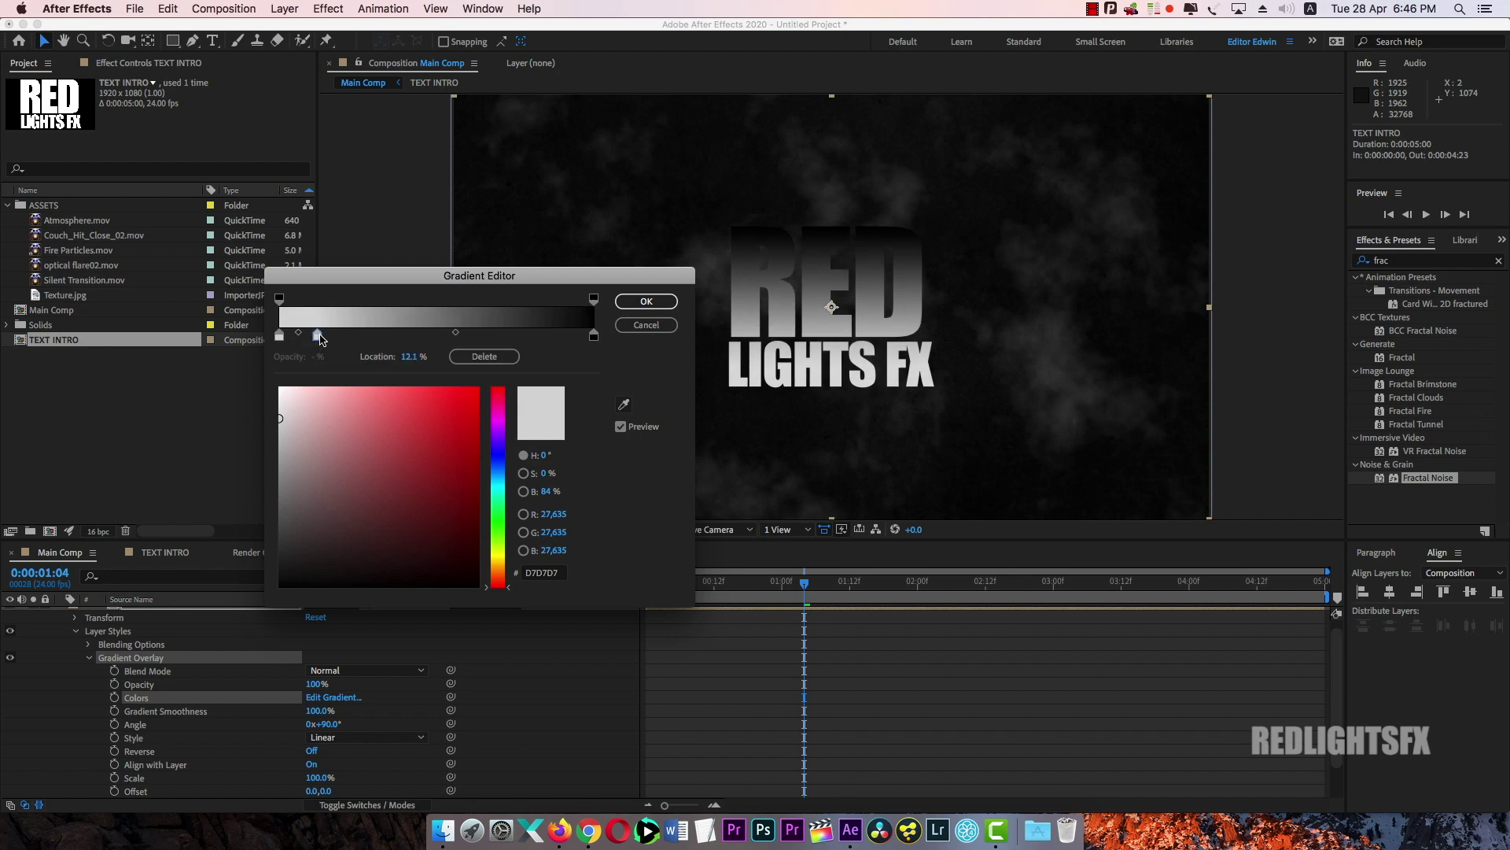
{"action": "left_click_drag", "start_coordinate": [317, 569], "coordinate": [228, 534]}
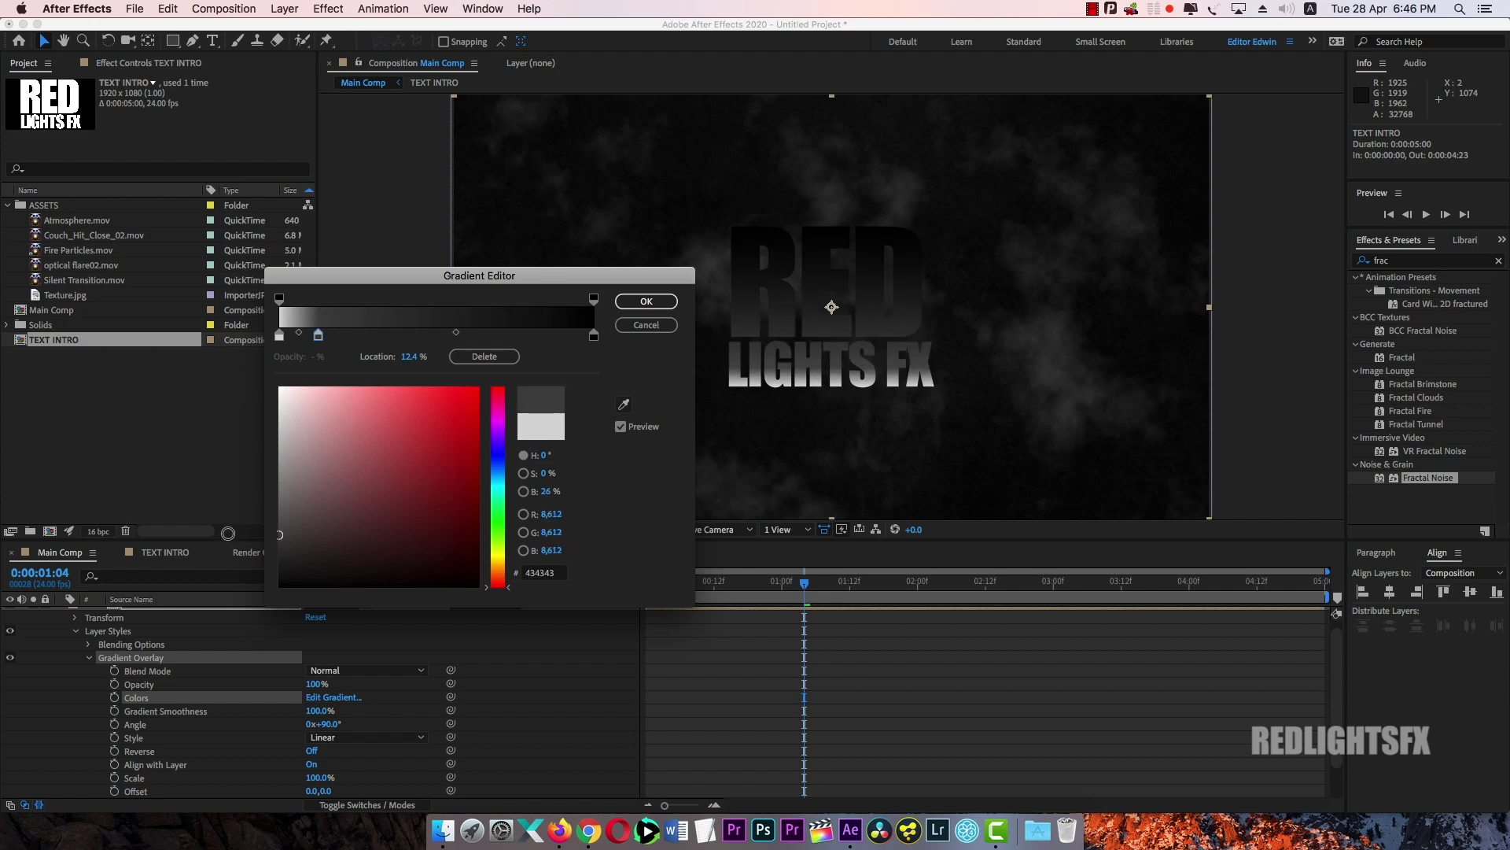
{"action": "left_click", "coordinate": [593, 336]}
{"action": "left_click_drag", "start_coordinate": [385, 457], "coordinate": [220, 429]}
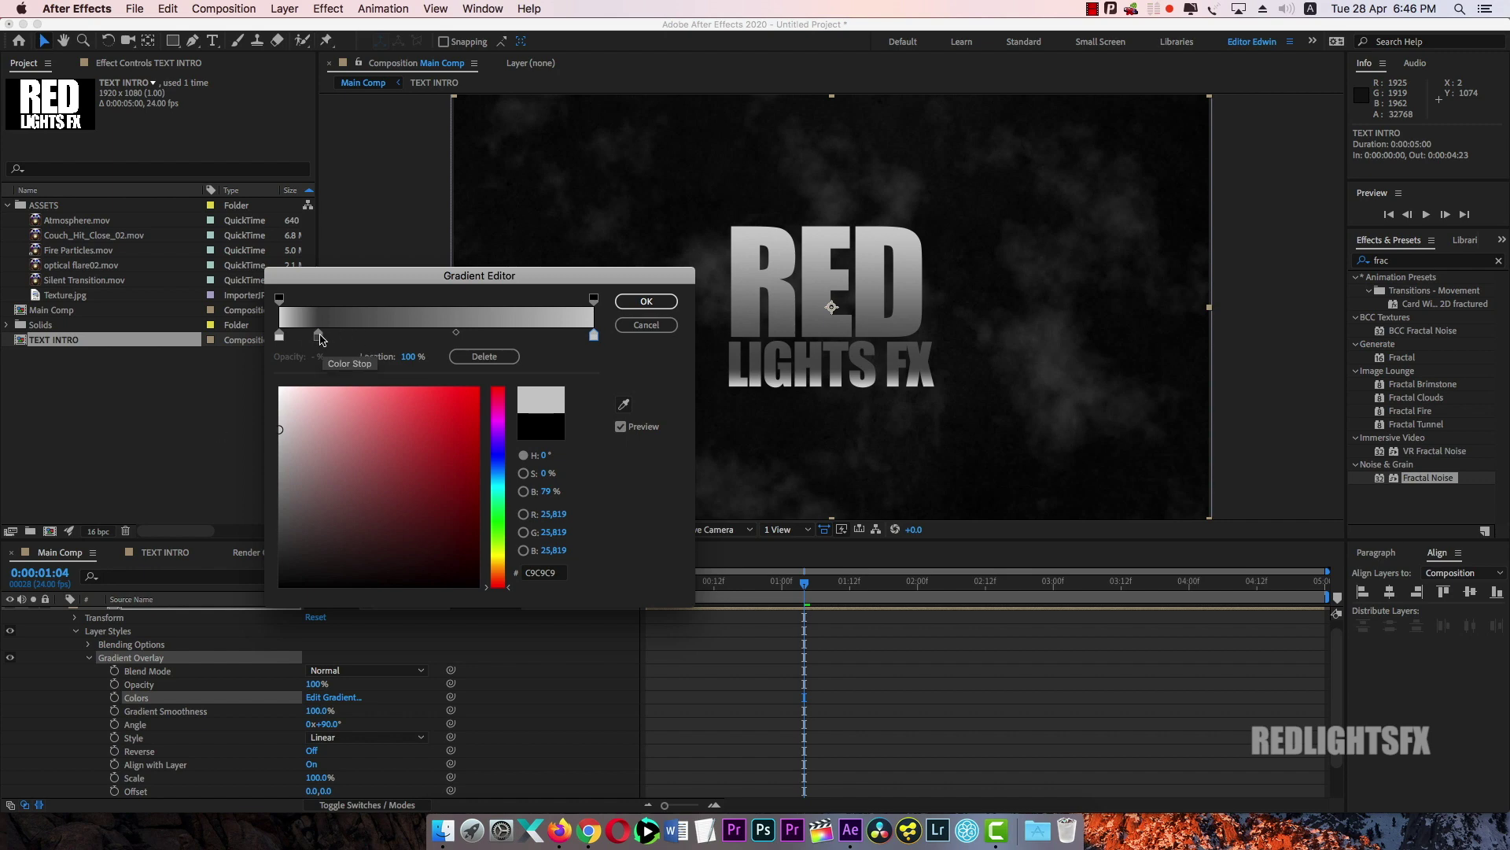
Shift the dark stop a little further along the gradient and add another stop coloured 404040 at 46.4%
{"action": "left_click_drag", "start_coordinate": [319, 335], "coordinate": [323, 335]}
{"action": "left_click_drag", "start_coordinate": [358, 546], "coordinate": [261, 536]}
{"action": "mouse_move", "coordinate": [323, 335]}
{"action": "left_mouse_down"}
{"action": "mouse_move", "coordinate": [297, 338]}
{"action": "mouse_move", "coordinate": [404, 345]}
{"action": "mouse_move", "coordinate": [306, 336]}
{"action": "left_mouse_up"}
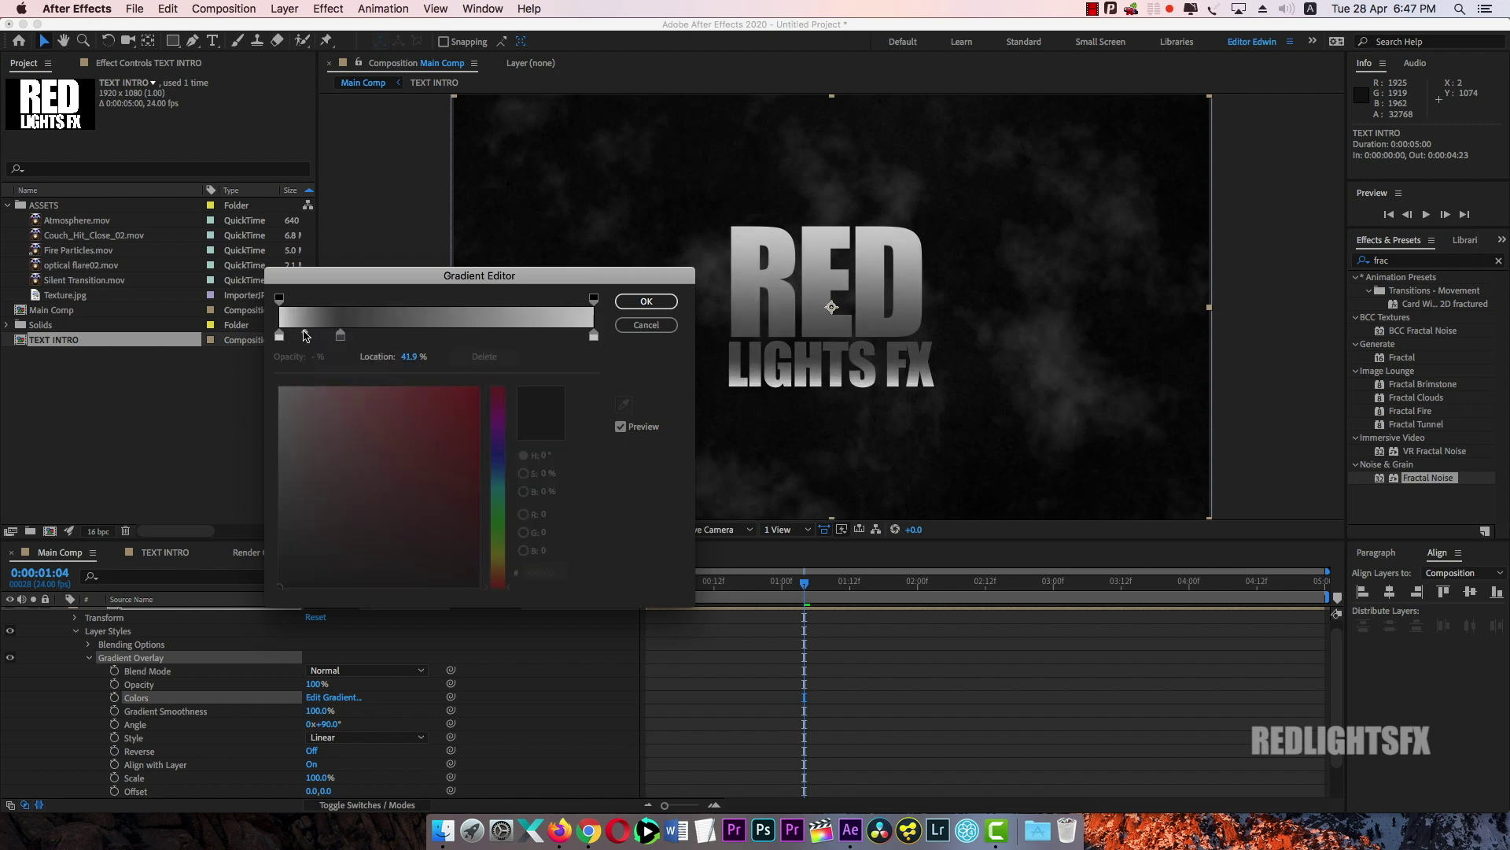
{"action": "left_click", "coordinate": [376, 336]}
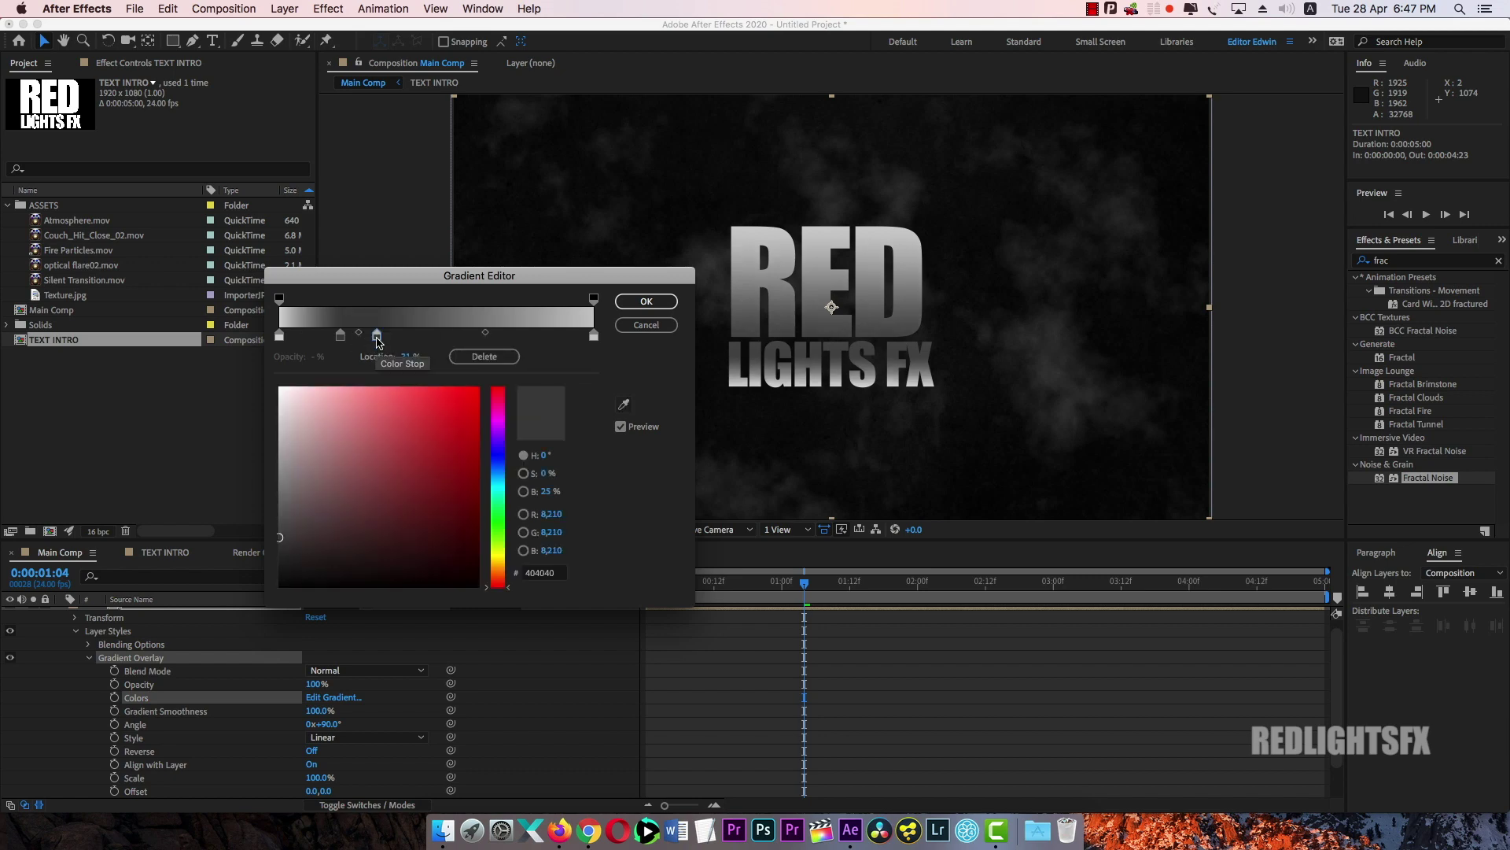
{"action": "left_click_drag", "start_coordinate": [377, 337], "coordinate": [426, 336]}
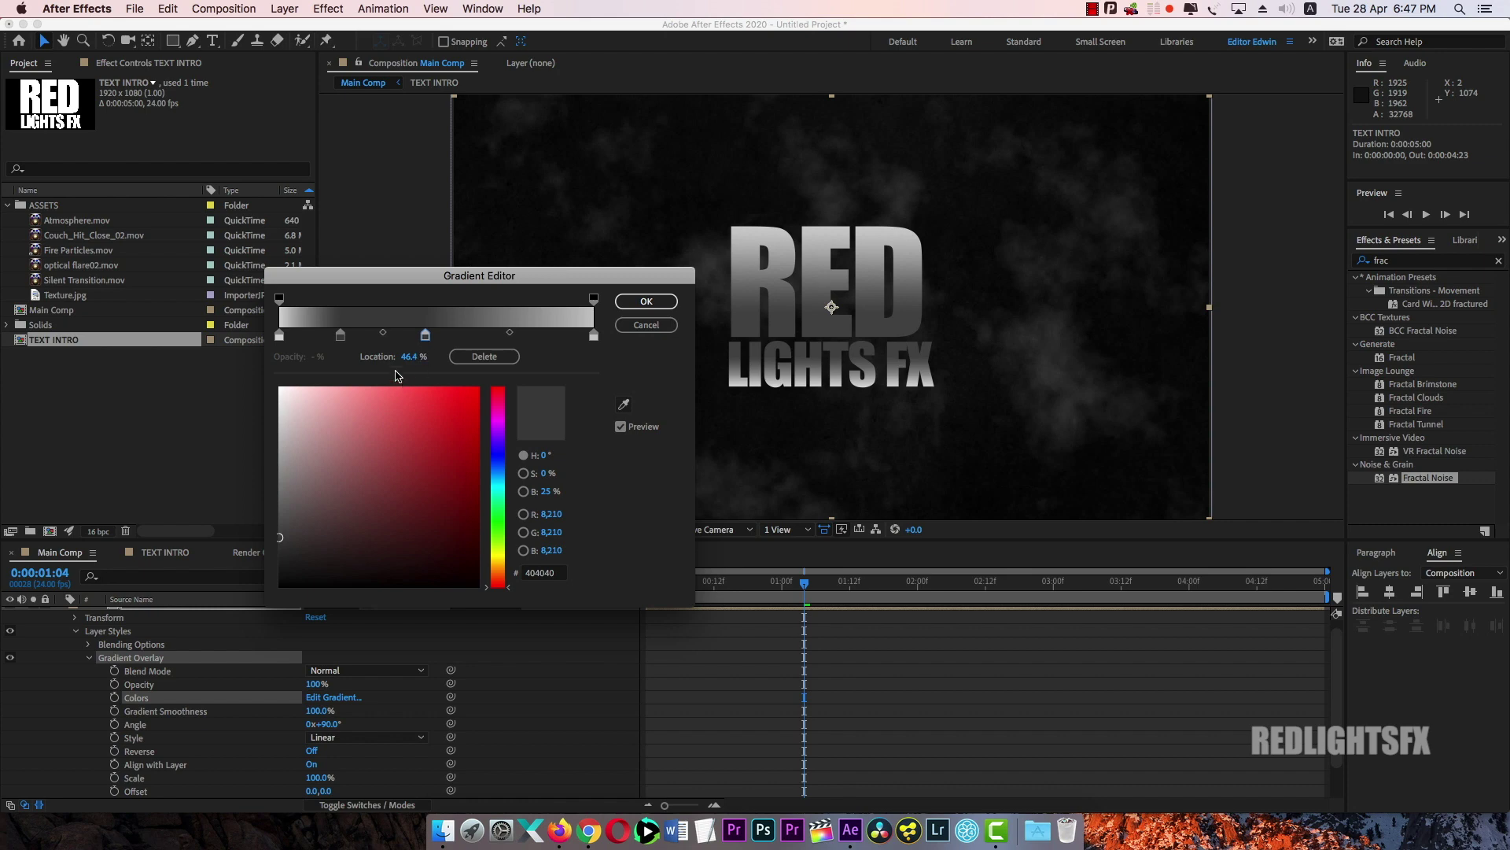
Move the midpoint before the gradient's end stop to 31.9%, accept the gradient, and collapse the TEXT INTRO layer
{"action": "left_click", "coordinate": [385, 334]}
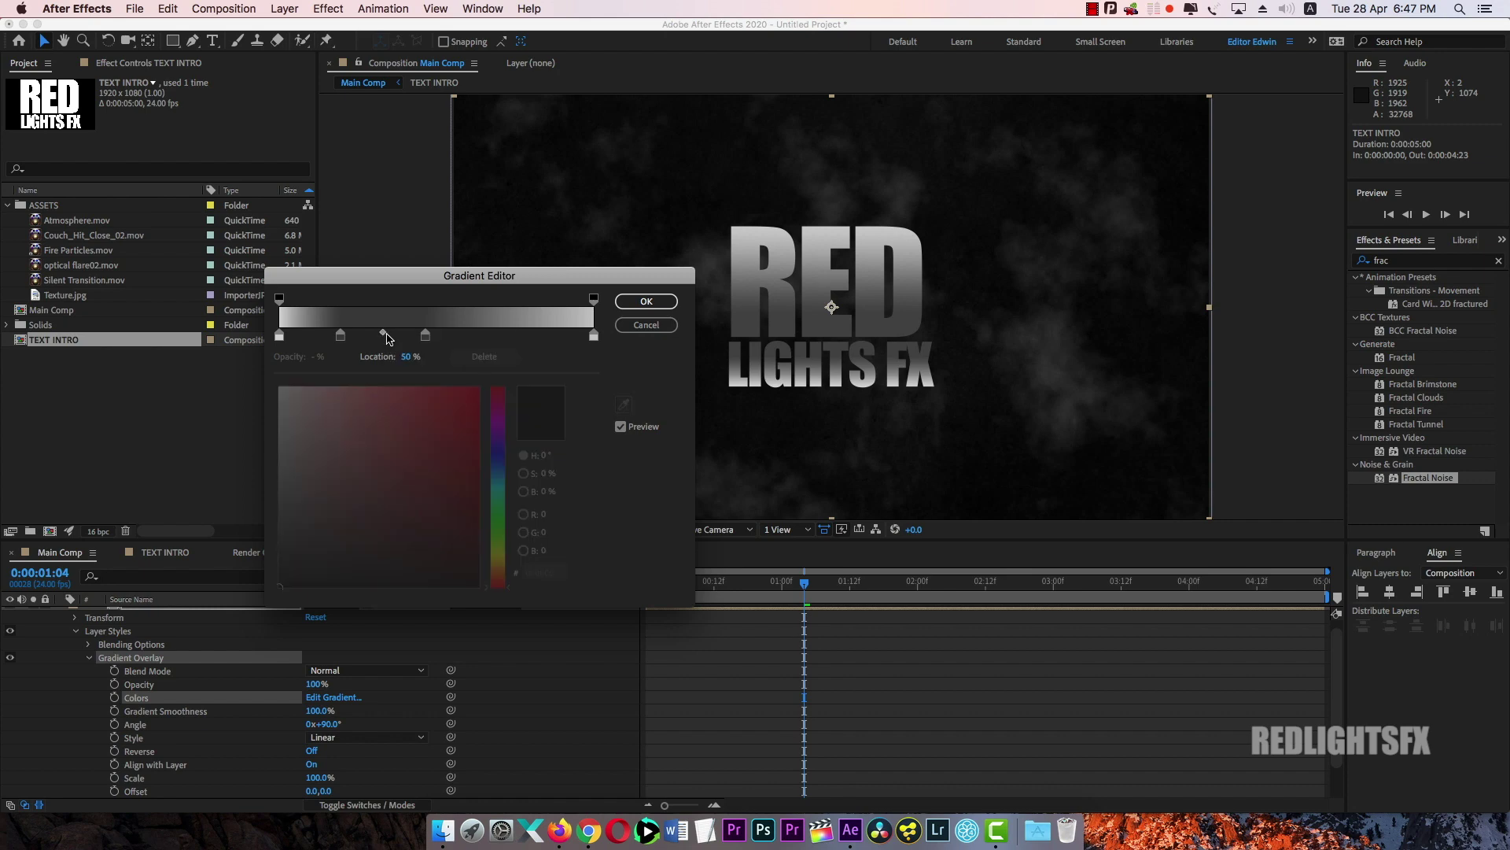
{"action": "left_click", "coordinate": [426, 336]}
{"action": "left_click_drag", "start_coordinate": [509, 333], "coordinate": [479, 340]}
{"action": "left_click", "coordinate": [647, 301]}
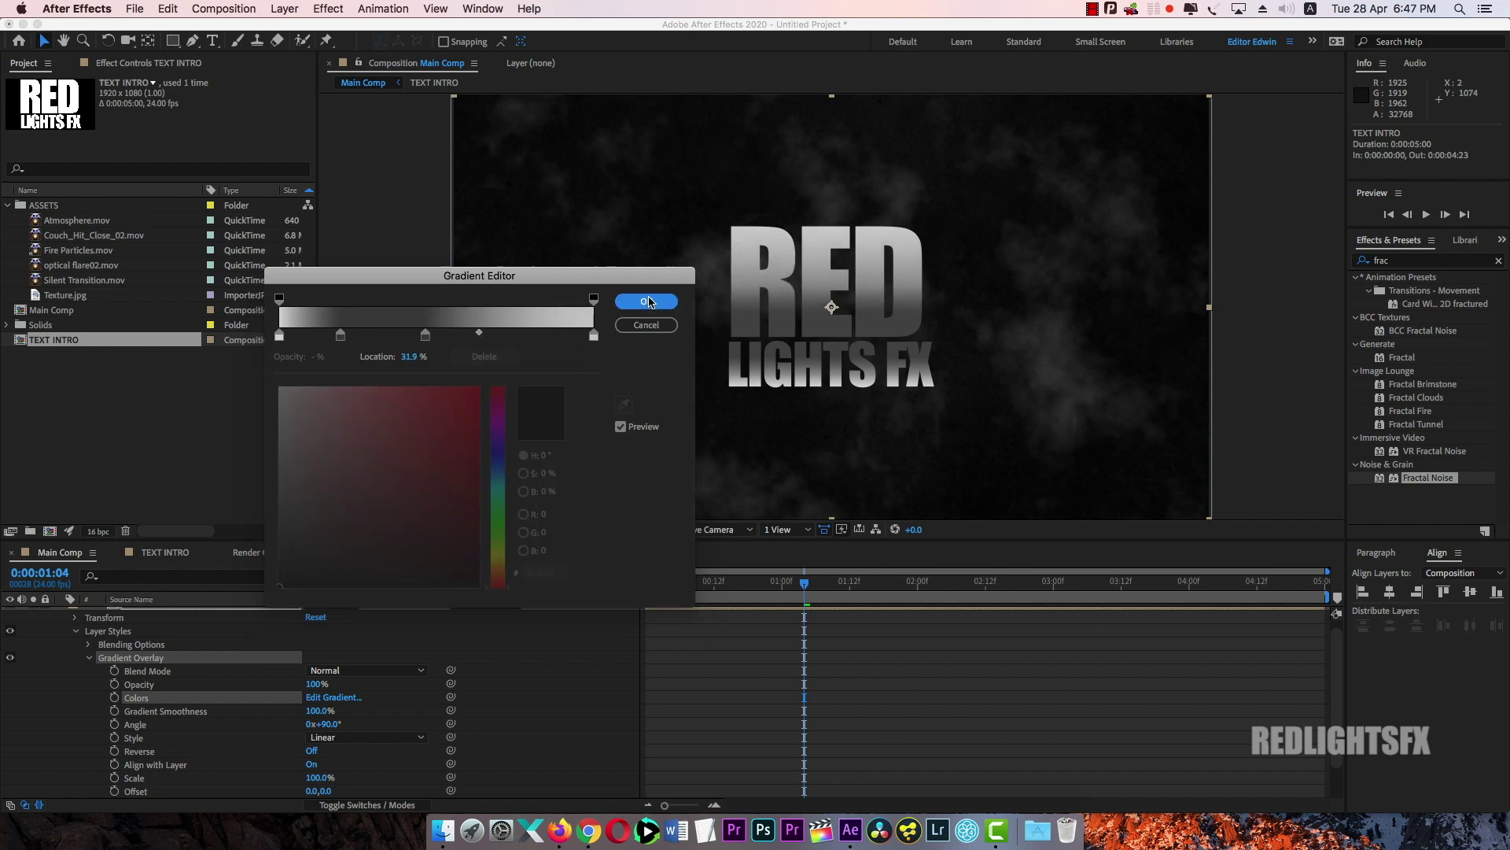
{"action": "scroll", "coordinate": [85, 653], "scroll_direction": "up", "scroll_amount": 1}
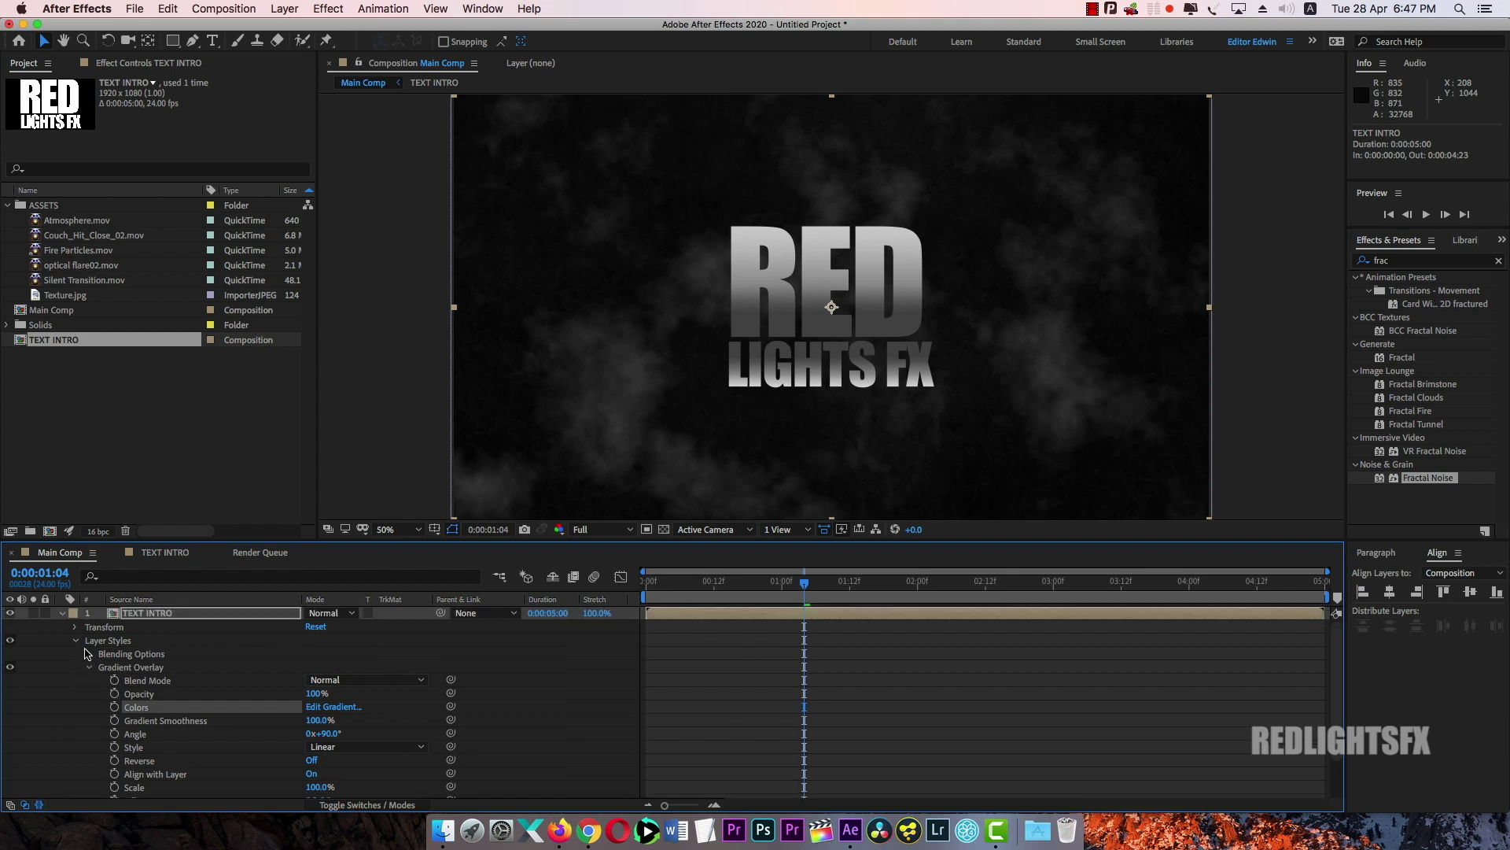
{"action": "left_click", "coordinate": [63, 614]}
Duplicate the TEXT INTRO layer and place Texture.jpg from ASSETS between the two copies
{"action": "left_click", "coordinate": [115, 619]}
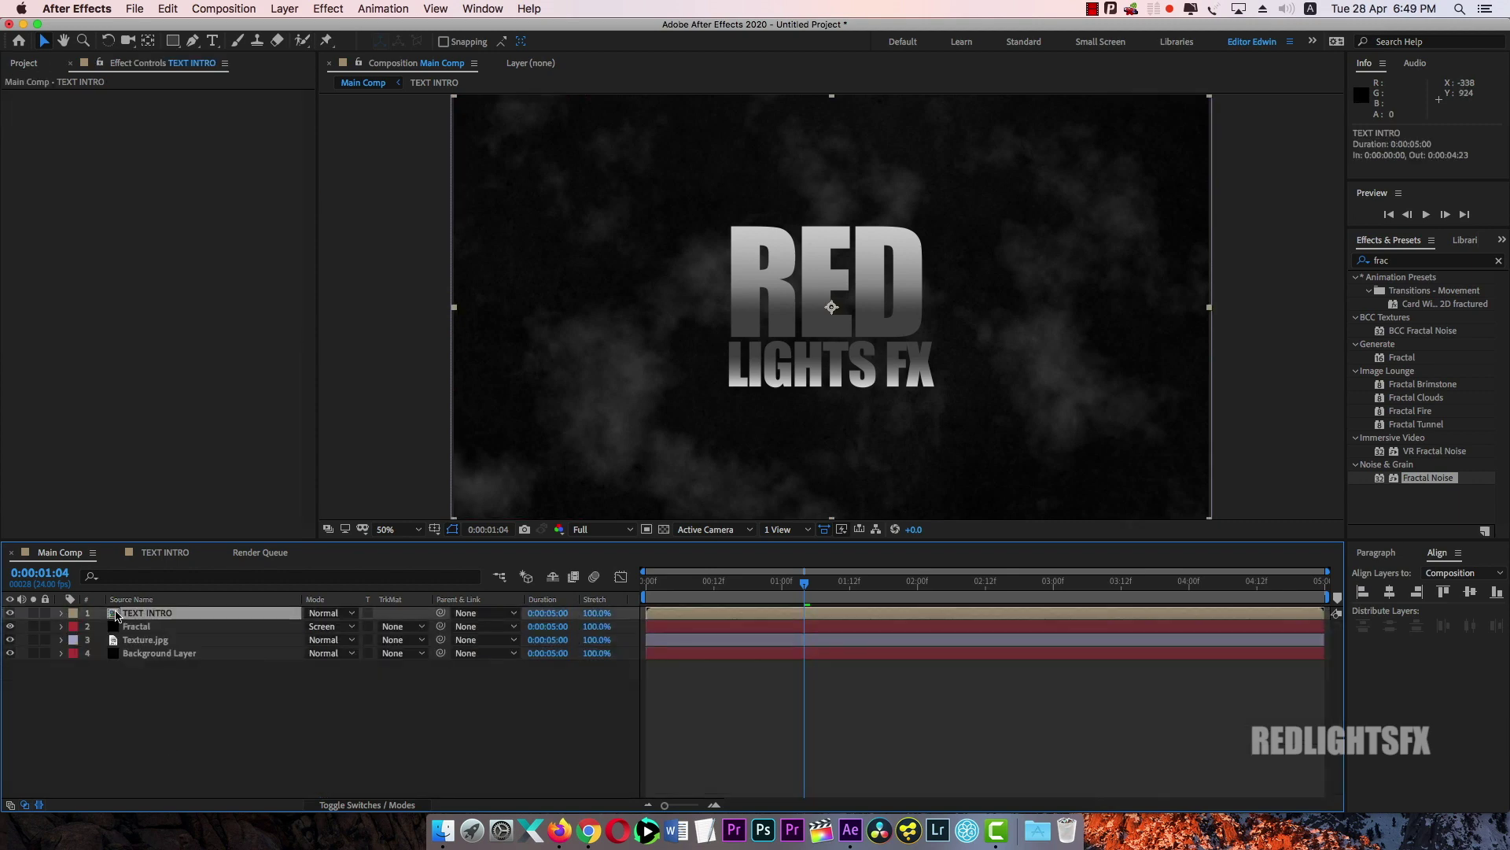
{"action": "key", "text": "super+d"}
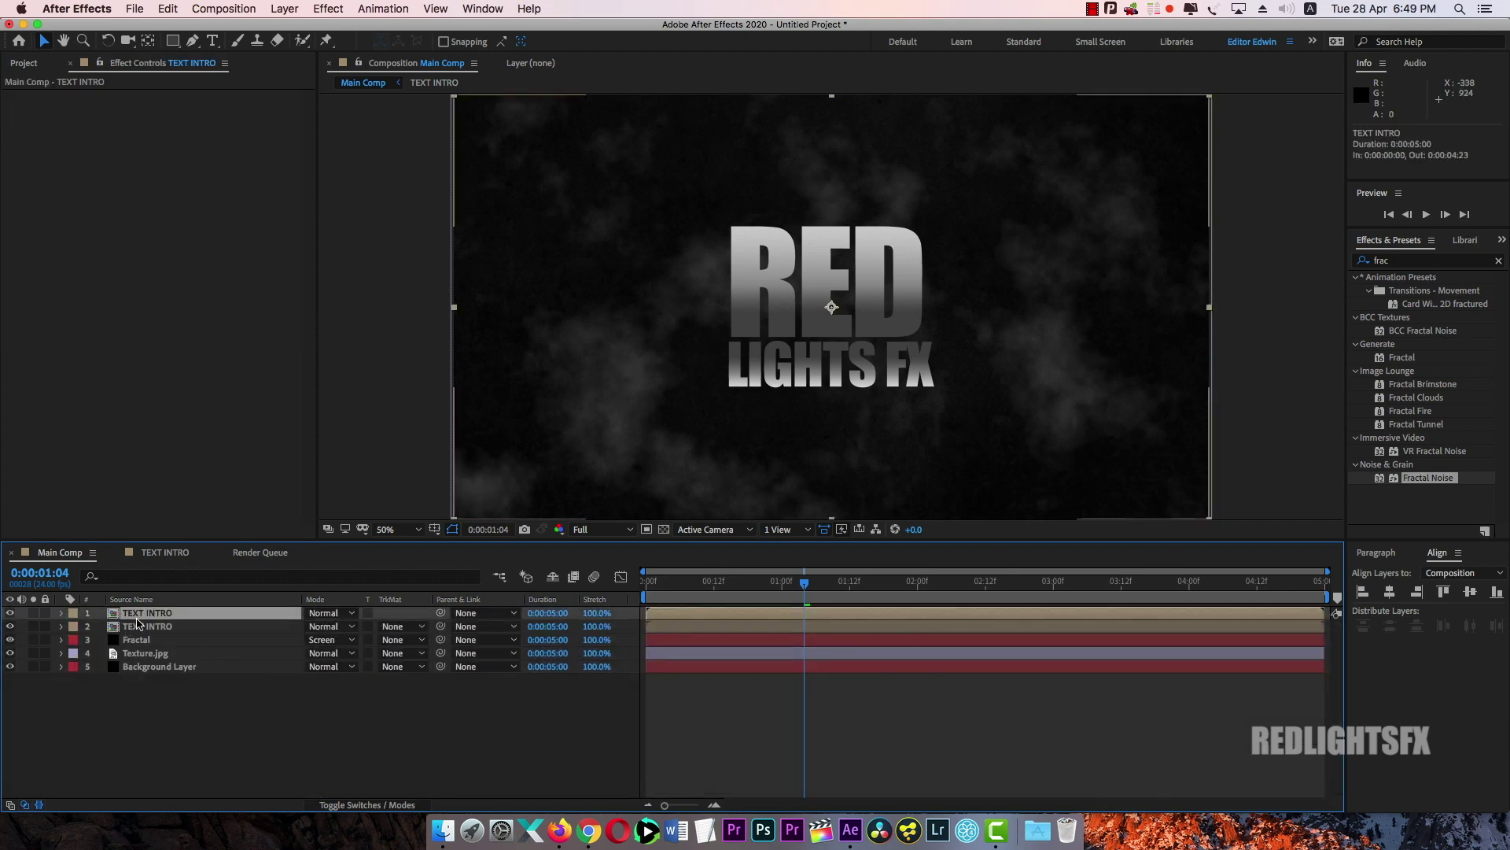
{"action": "left_click", "coordinate": [24, 63]}
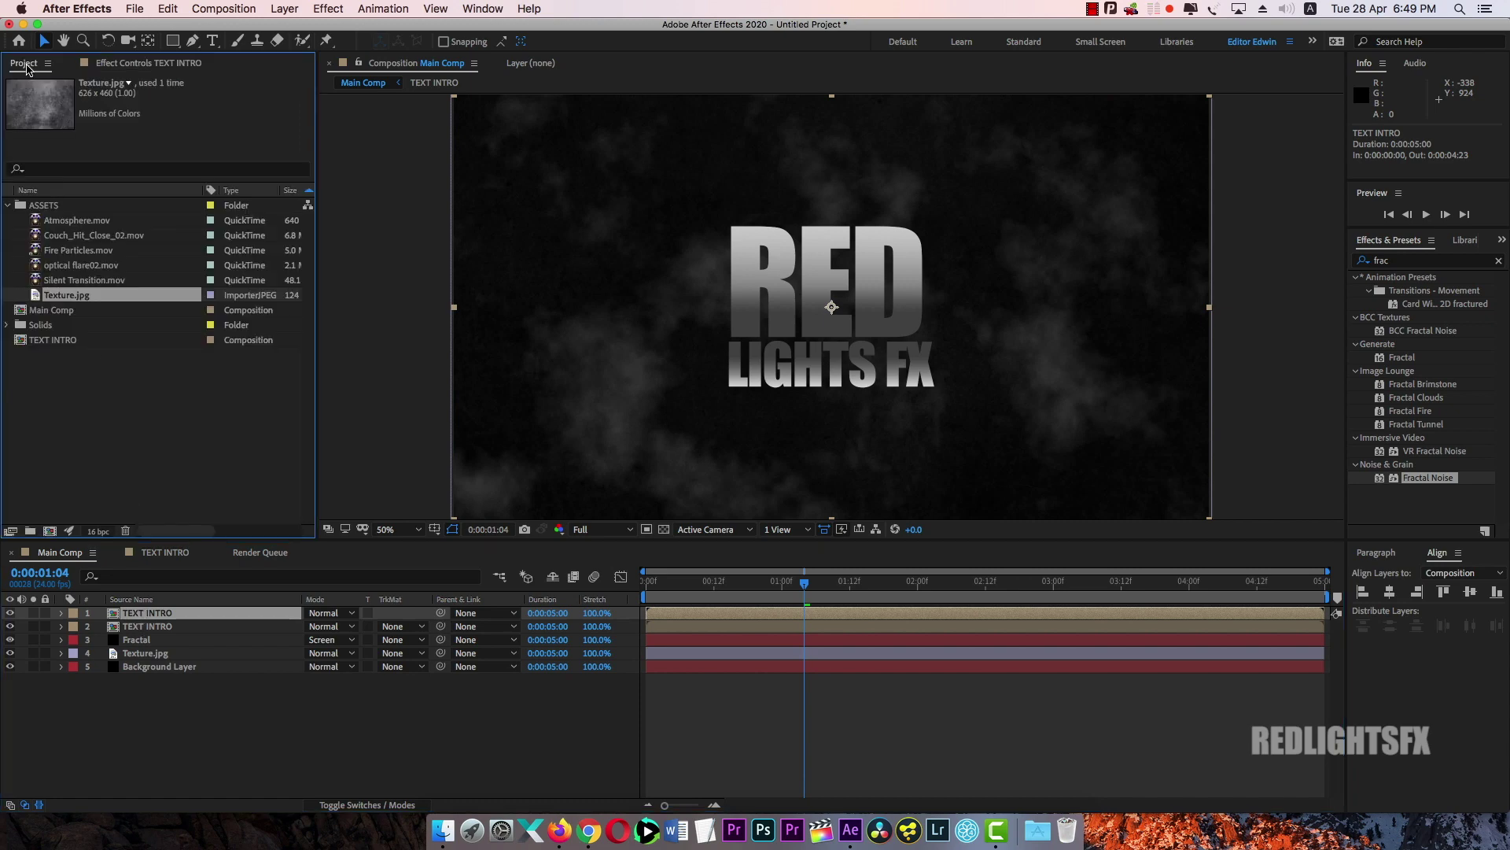
{"action": "left_click", "coordinate": [45, 207]}
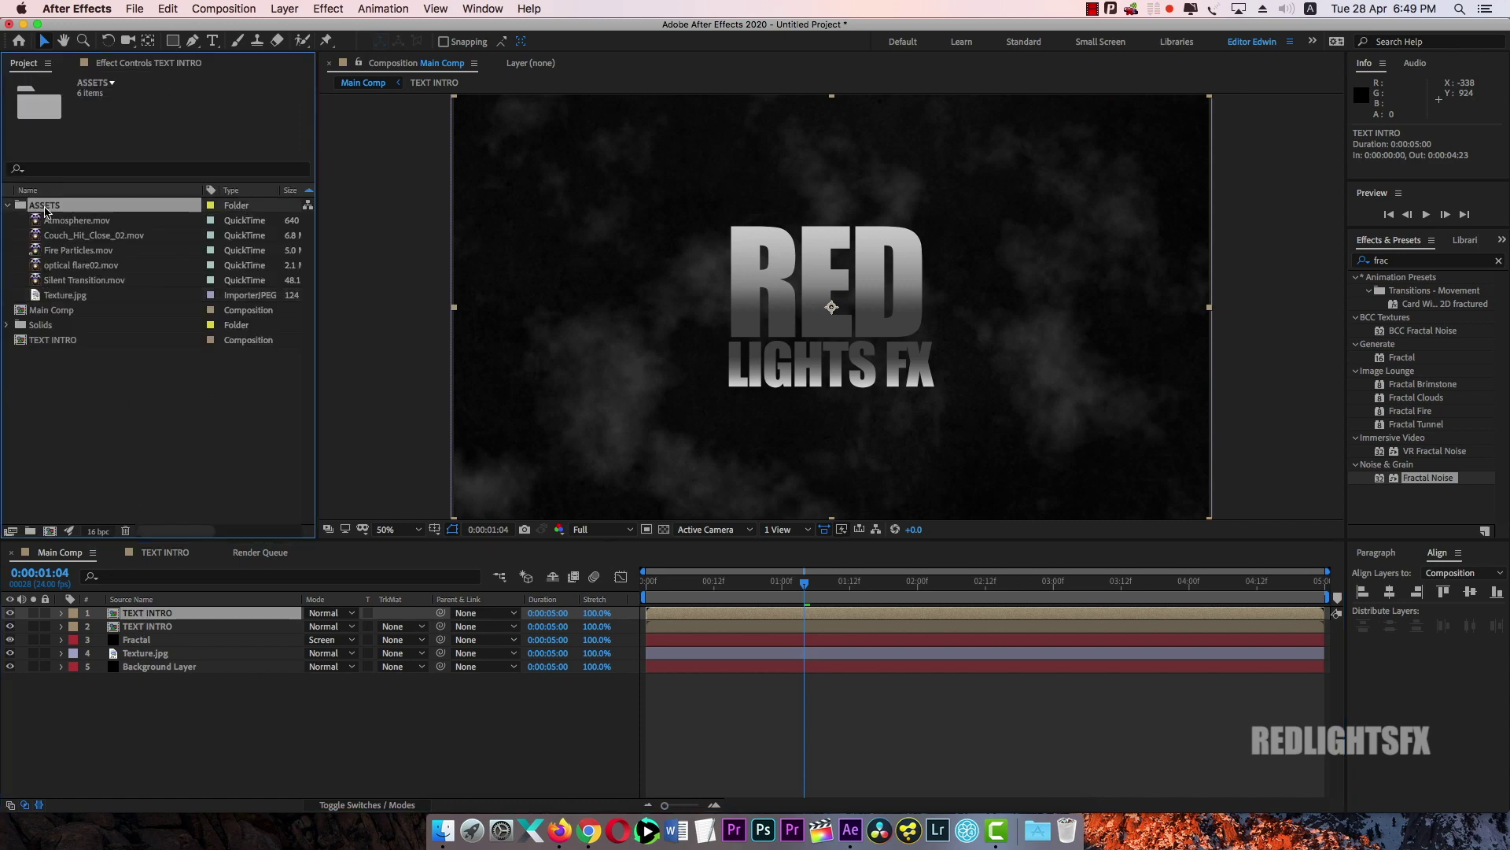
{"action": "left_click", "coordinate": [66, 297]}
{"action": "left_click_drag", "start_coordinate": [55, 301], "coordinate": [176, 626]}
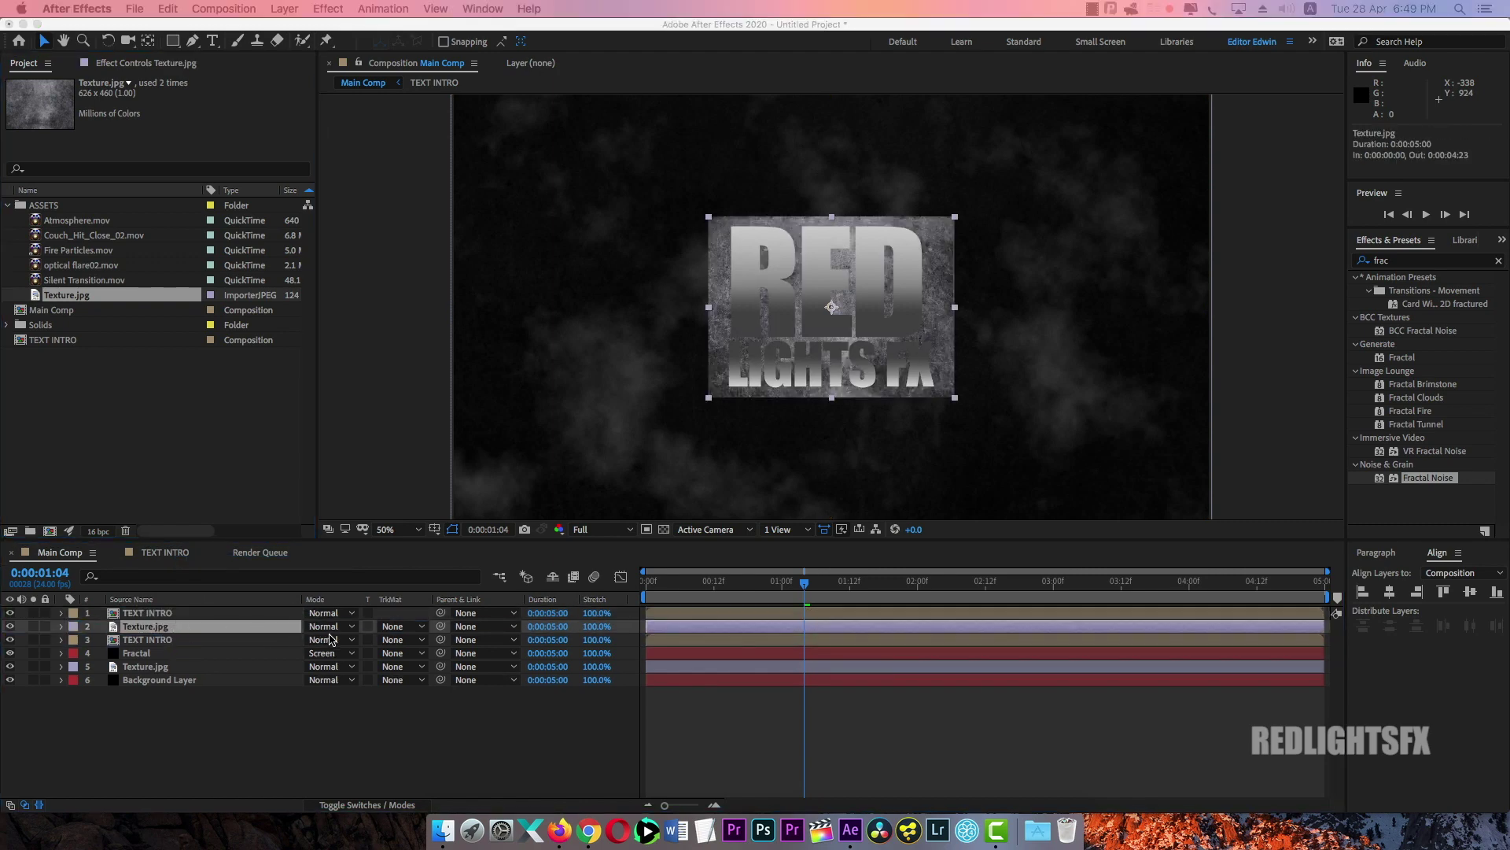
Set the upper Texture.jpg layer's blend mode to Overlay and its track matte to Alpha Matte "TEXT INTRO"
{"action": "left_click", "coordinate": [350, 630]}
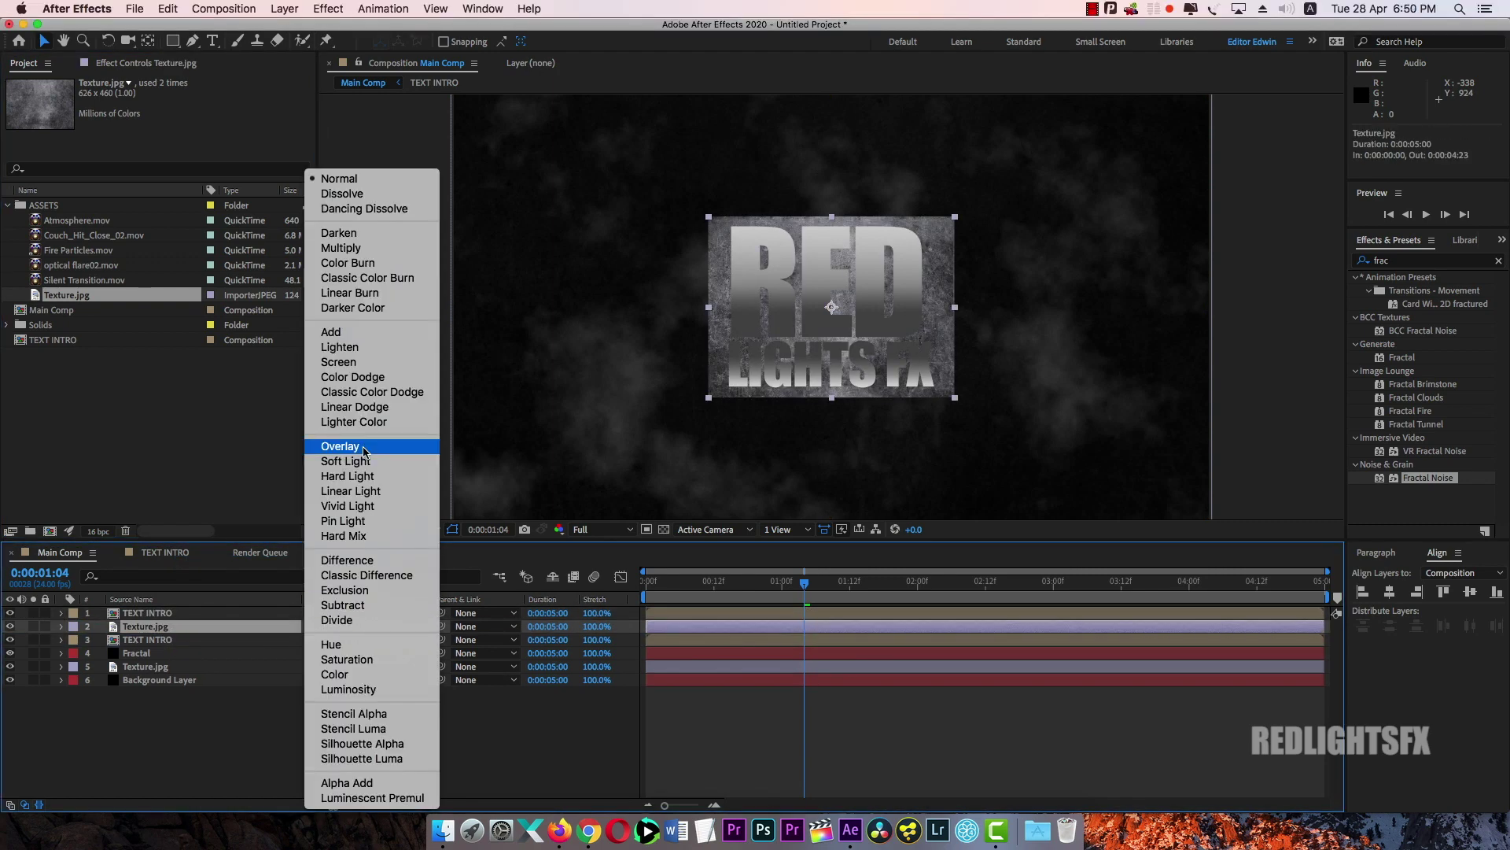
{"action": "left_click", "coordinate": [364, 453]}
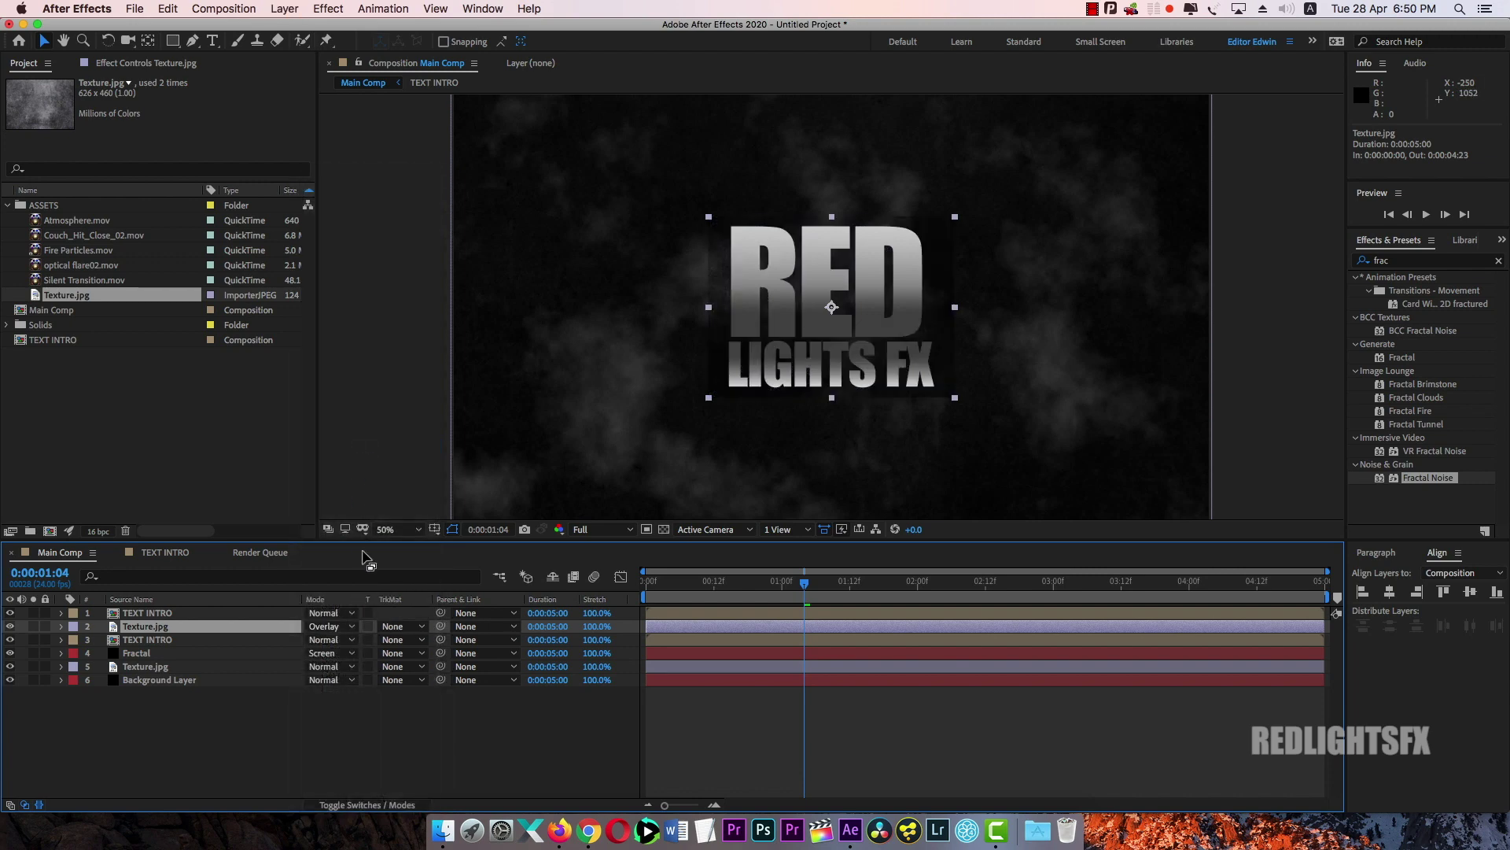
{"action": "left_click", "coordinate": [401, 630]}
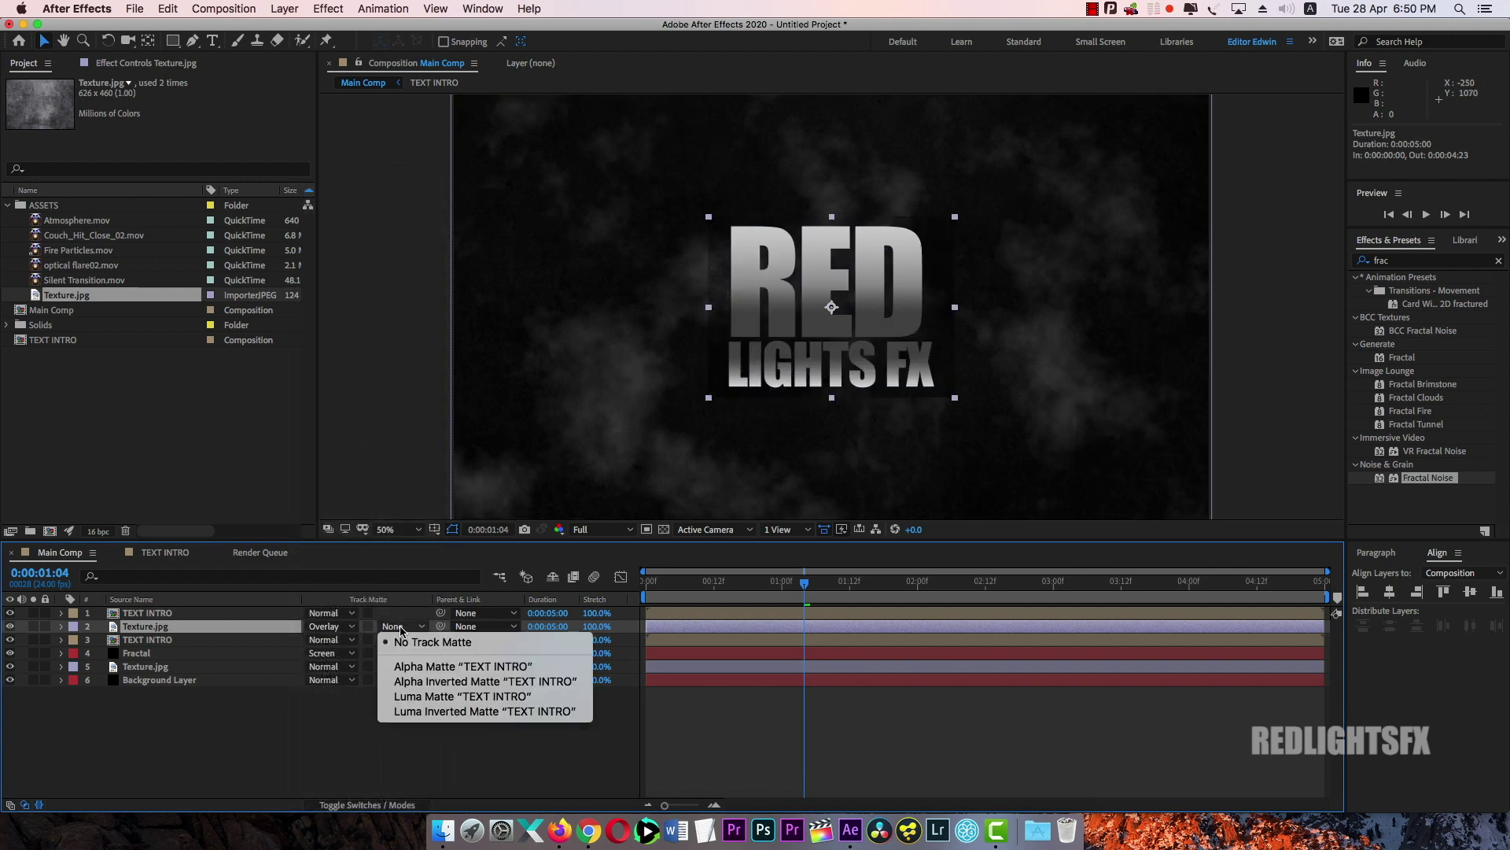
{"action": "left_click", "coordinate": [396, 667]}
{"action": "left_click", "coordinate": [793, 582]}
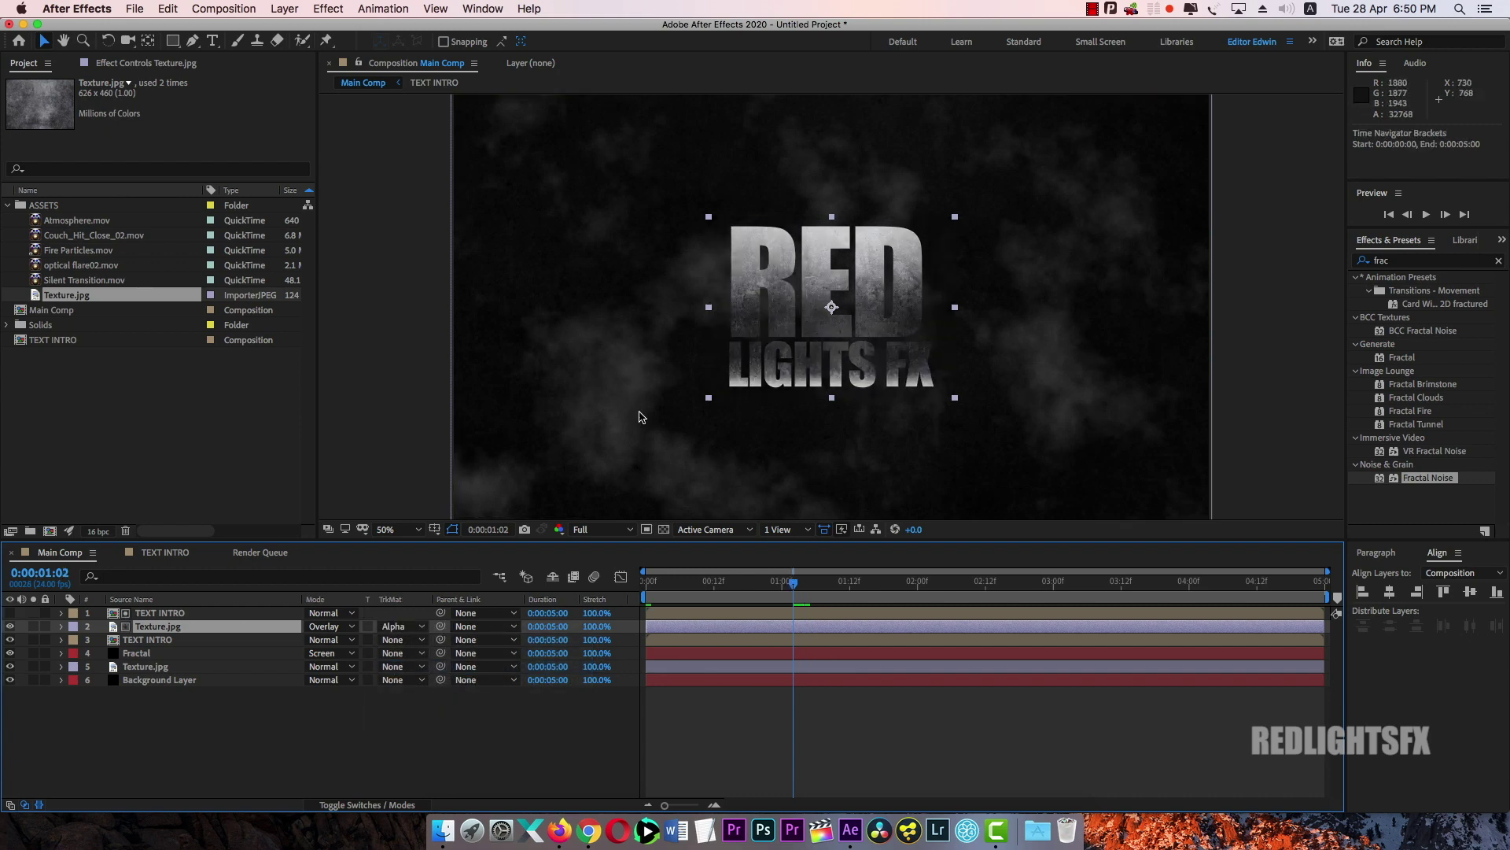
Scale the matted Texture.jpg layer to 260% and collapse its transform properties
{"action": "left_click", "coordinate": [61, 627]}
{"action": "left_click", "coordinate": [76, 641]}
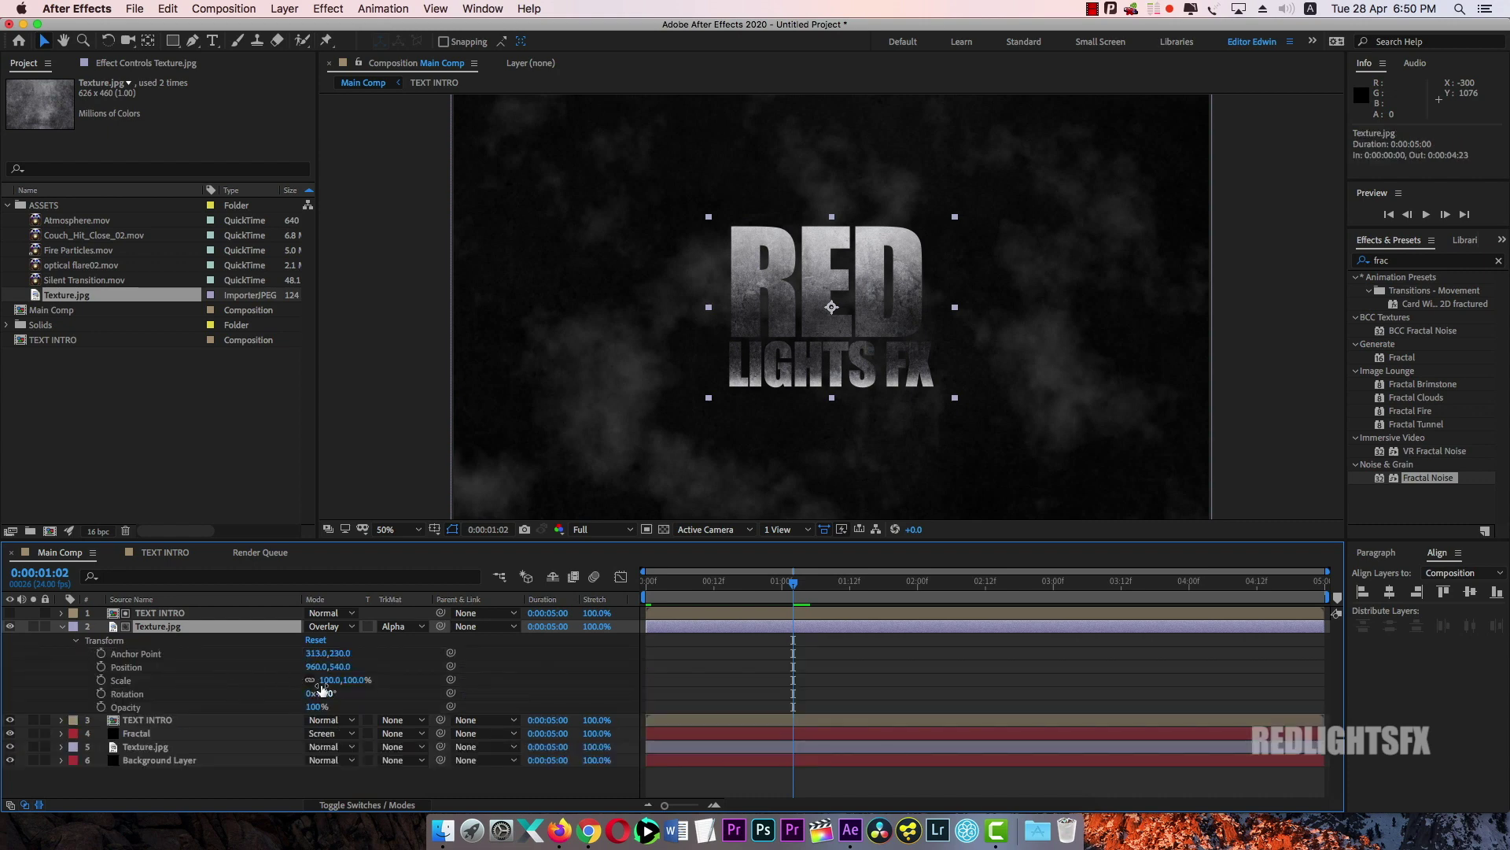
{"action": "left_click_drag", "start_coordinate": [329, 680], "coordinate": [437, 671]}
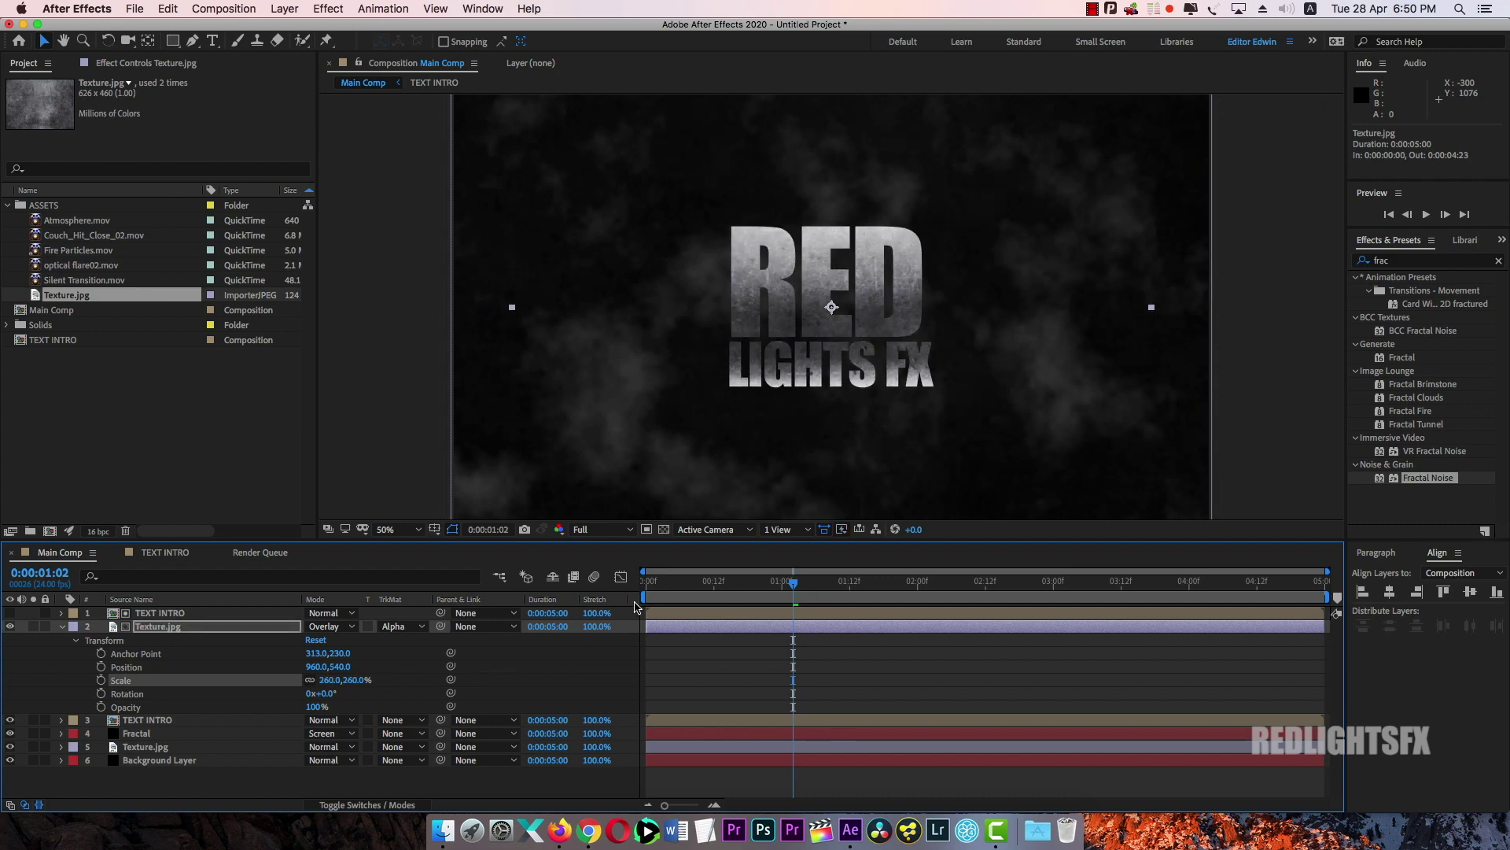
{"action": "left_click", "coordinate": [60, 626]}
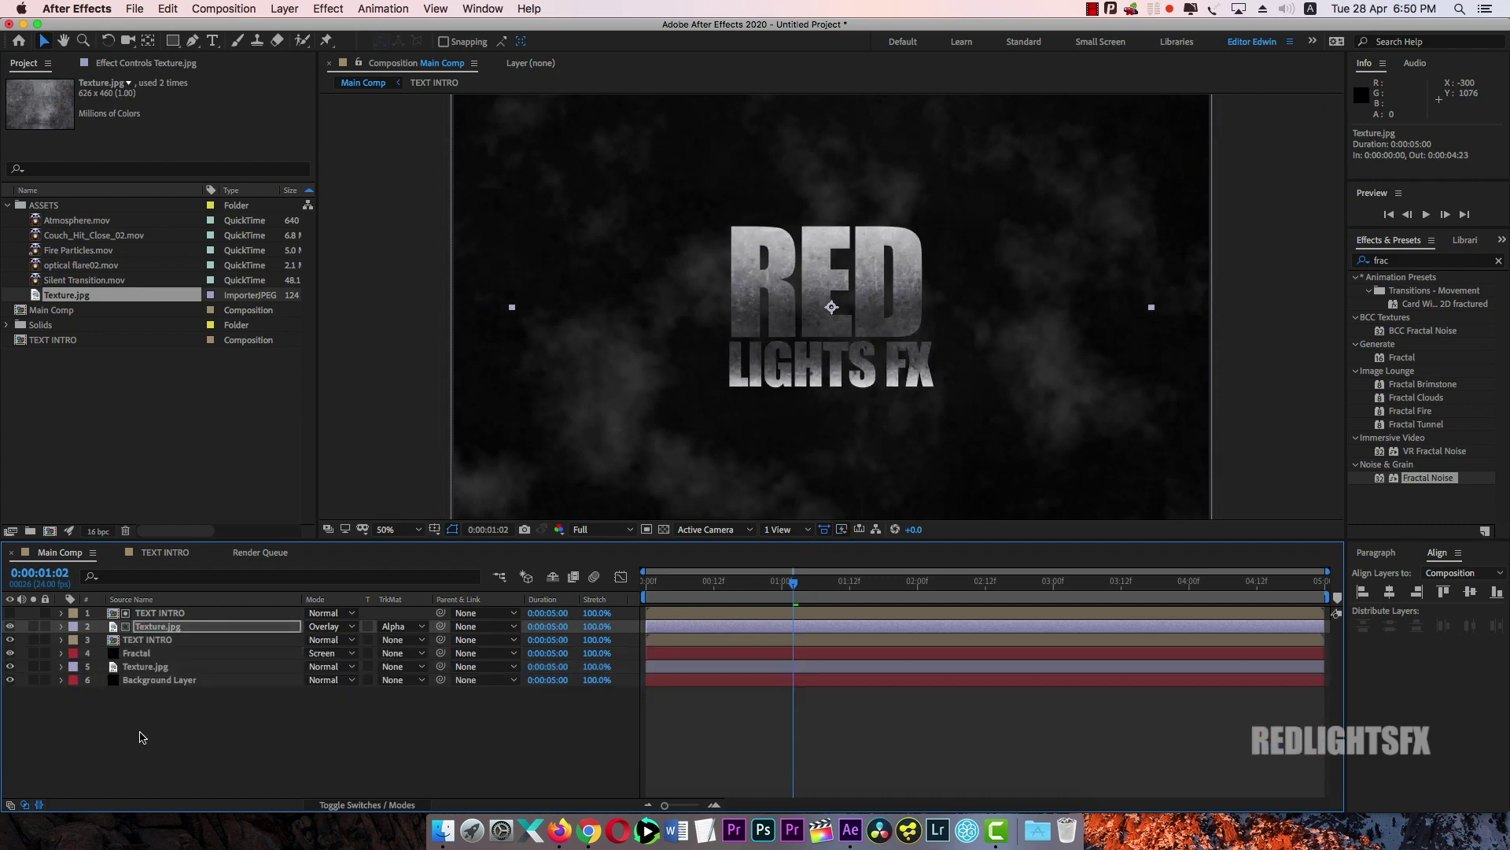
{"action": "left_click", "coordinate": [472, 740]}
Review the textured text from the start of the composition, ending at 0:00:00:21 with the whole frame in view
{"action": "left_click_drag", "start_coordinate": [794, 586], "coordinate": [715, 594]}
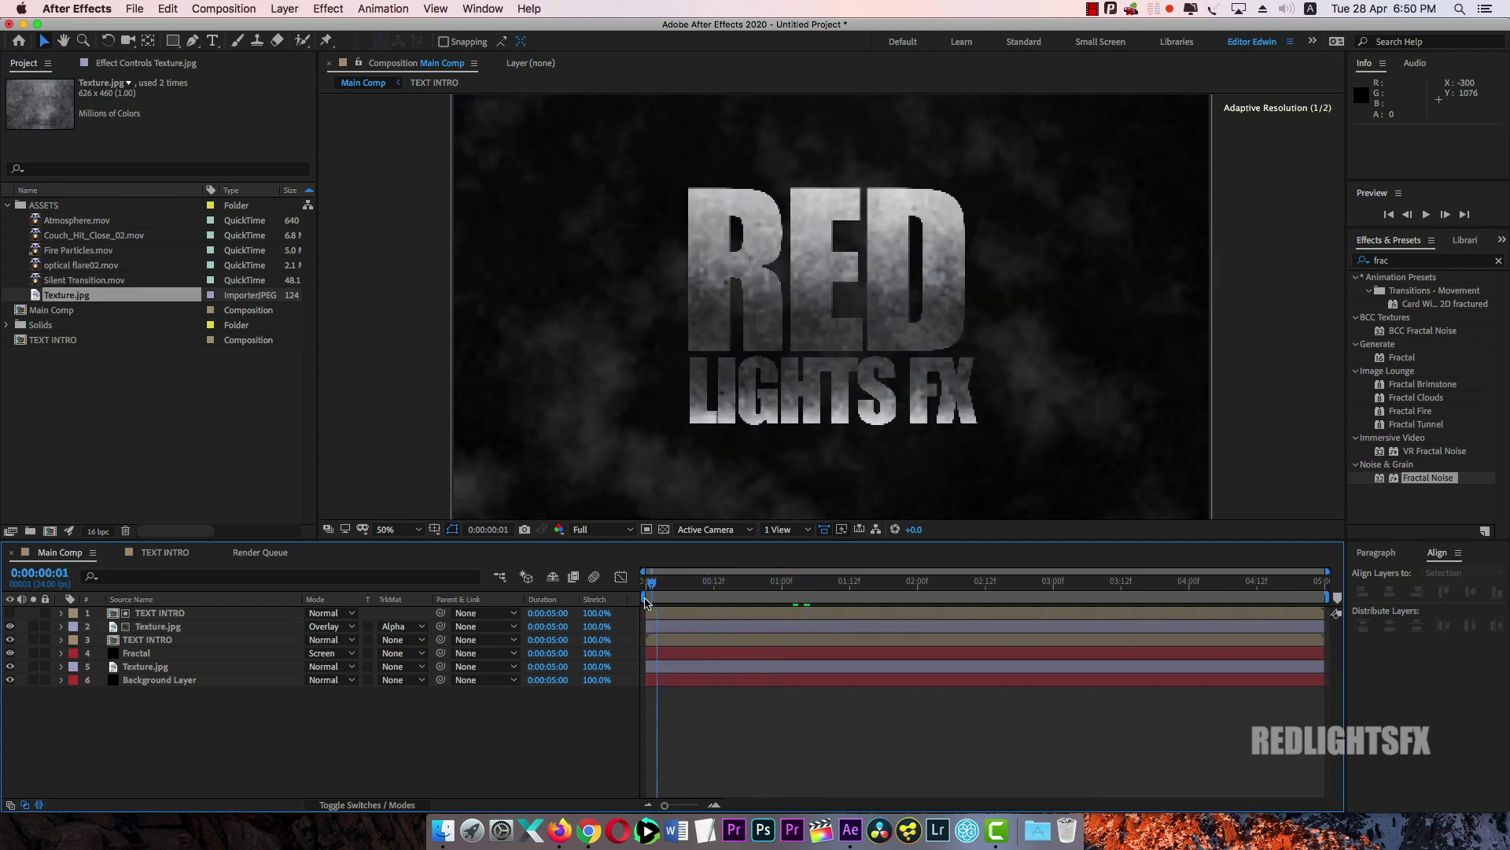
{"action": "key", "text": "Home"}
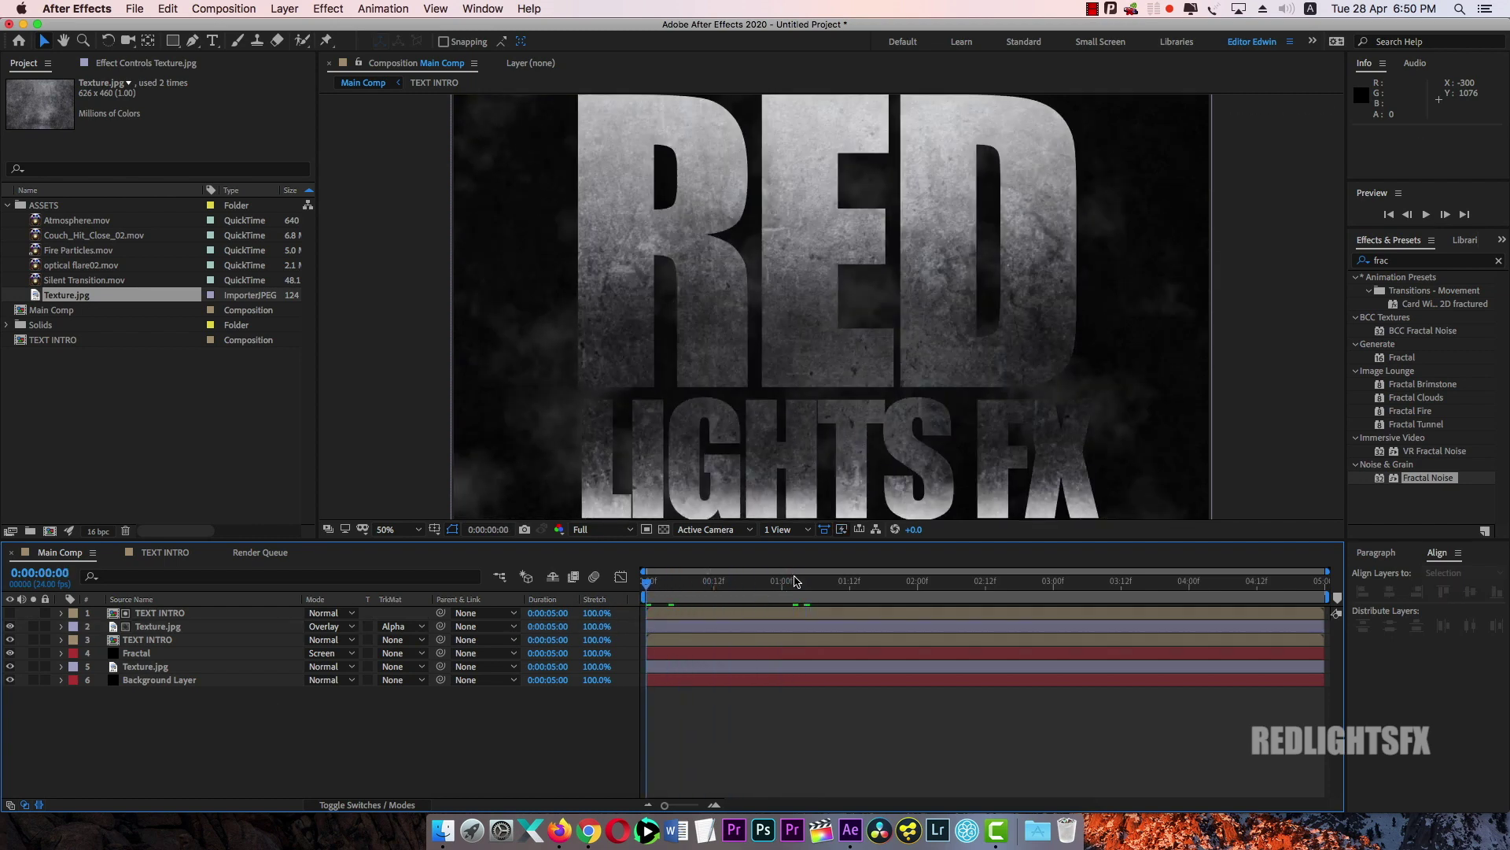
{"action": "key", "text": "comma"}
{"action": "key", "text": "comma"}
{"action": "key", "text": "period"}
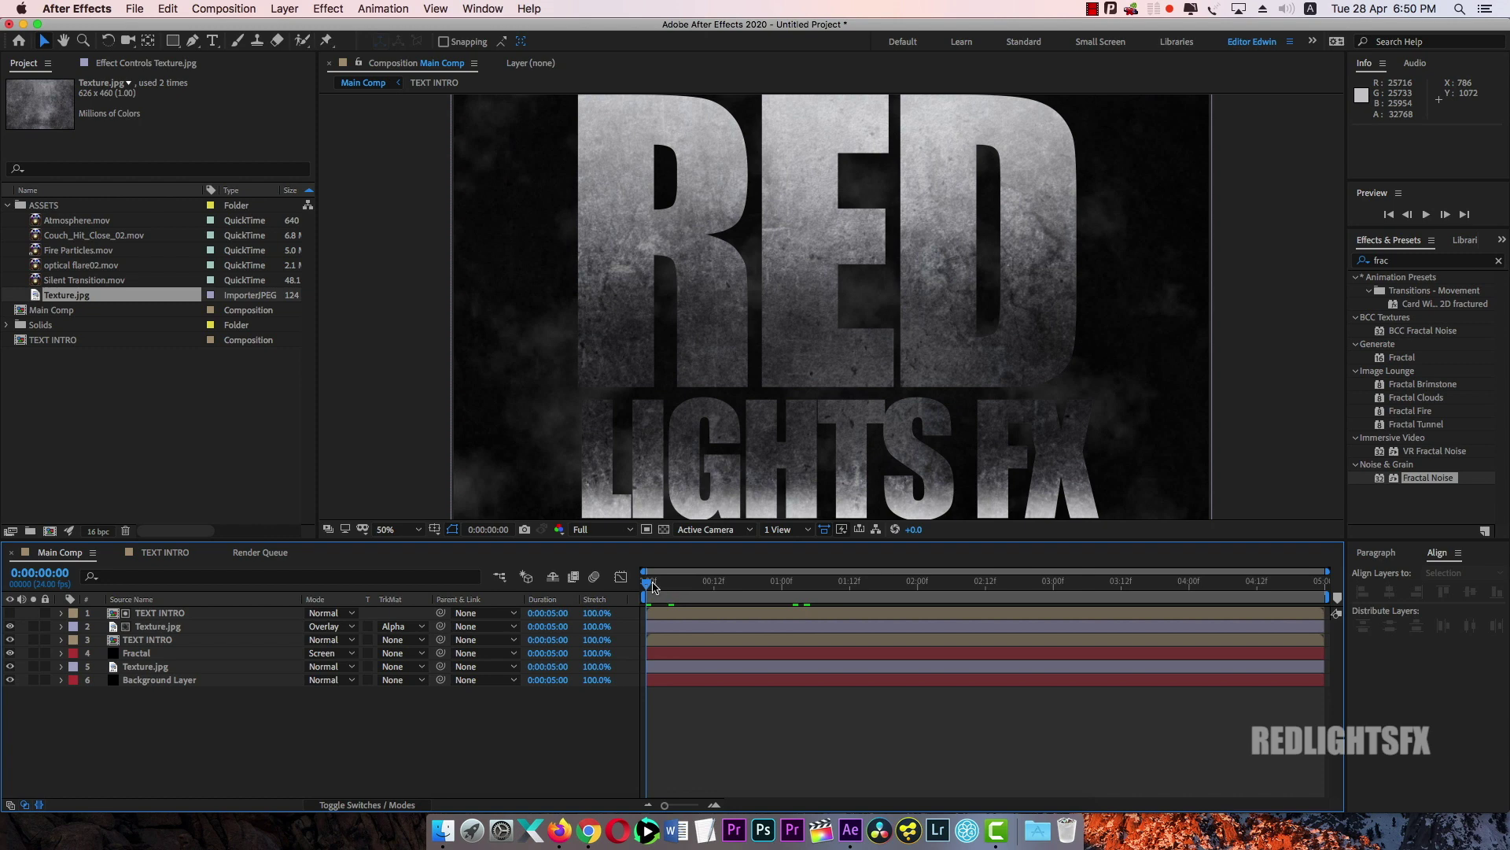
{"action": "key", "text": "comma"}
{"action": "key", "text": "comma"}
{"action": "left_click", "coordinate": [765, 583]}
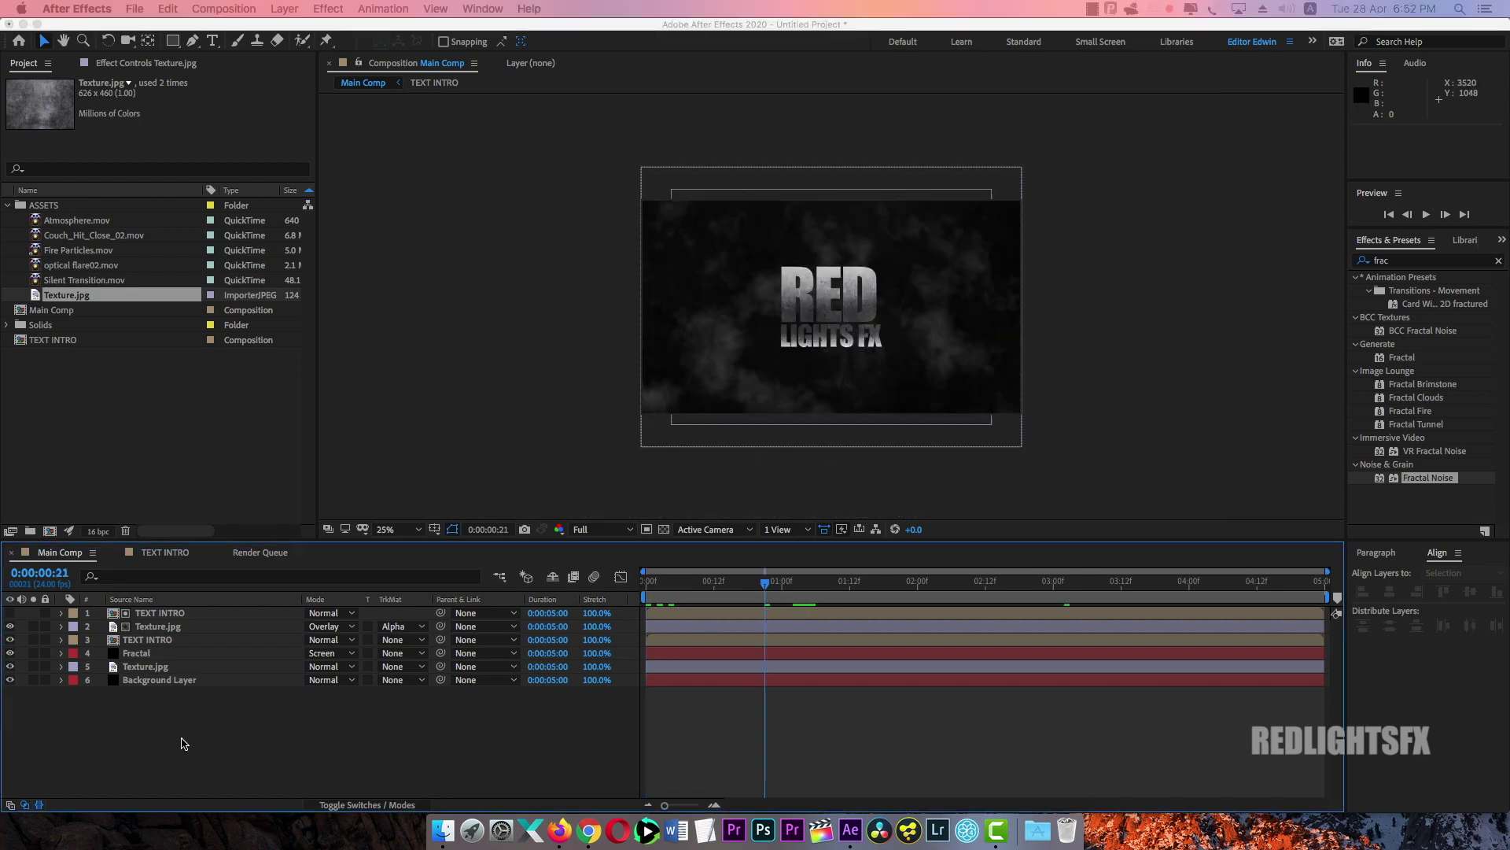
Add an adjustment layer above all layers in Main Comp and rename it DI
{"action": "right_click", "coordinate": [180, 739]}
{"action": "mouse_move", "coordinate": [270, 643]}
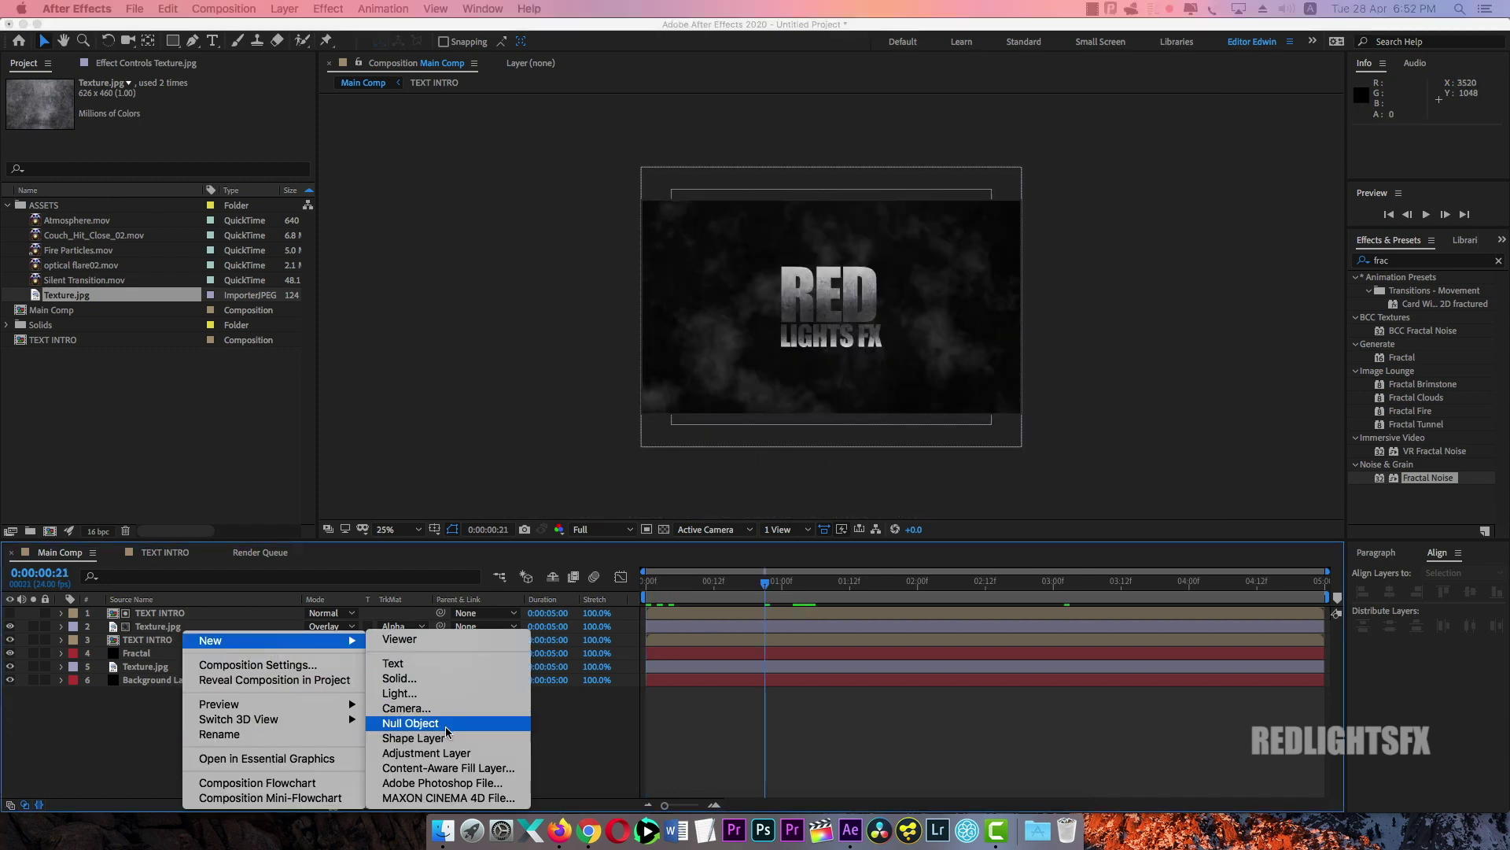
{"action": "left_click", "coordinate": [440, 753]}
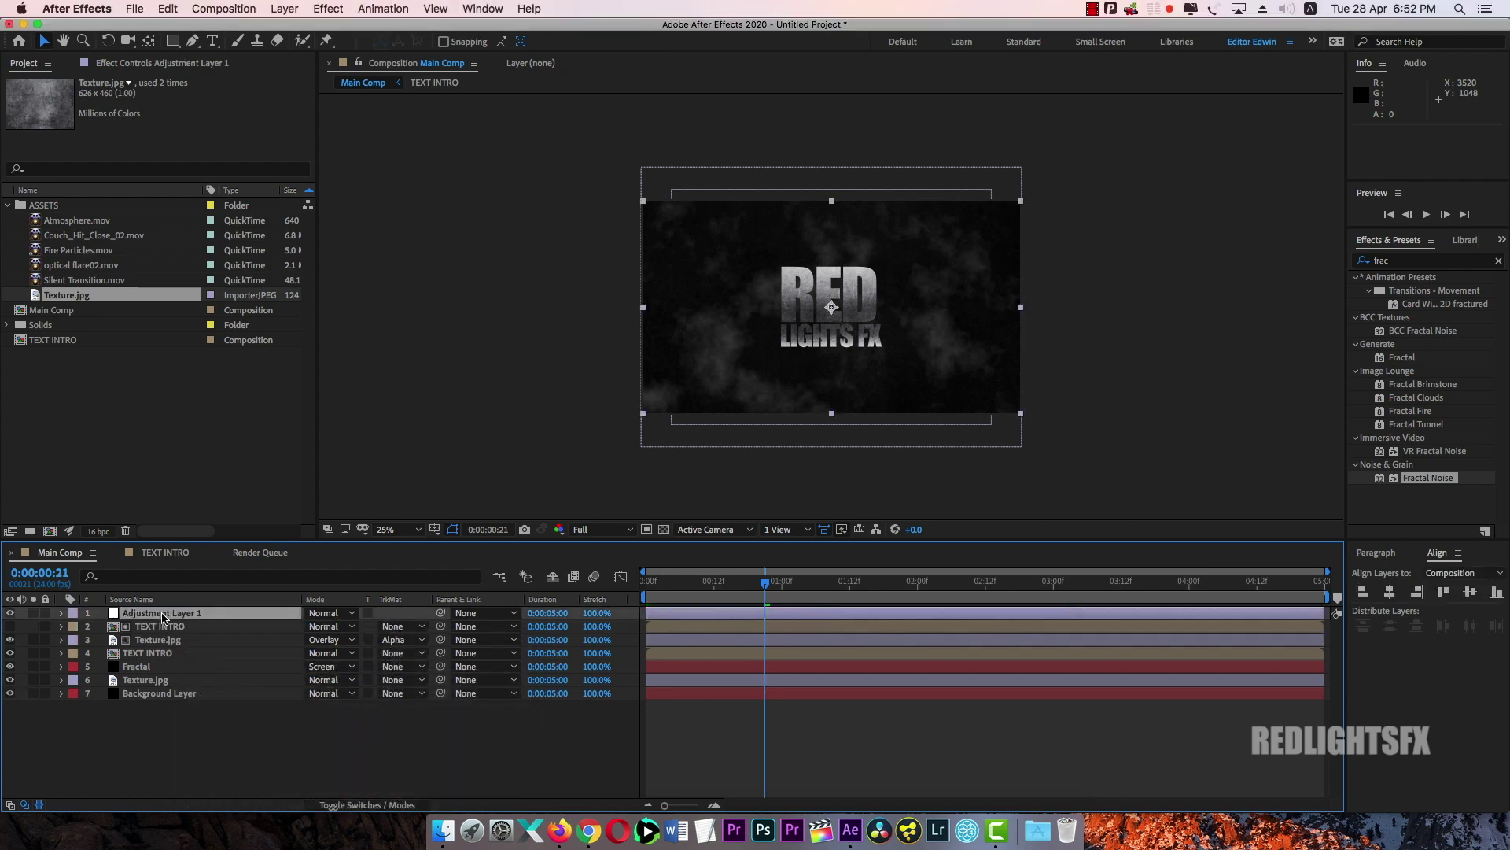
{"action": "right_click", "coordinate": [163, 617]}
{"action": "left_click", "coordinate": [209, 804]}
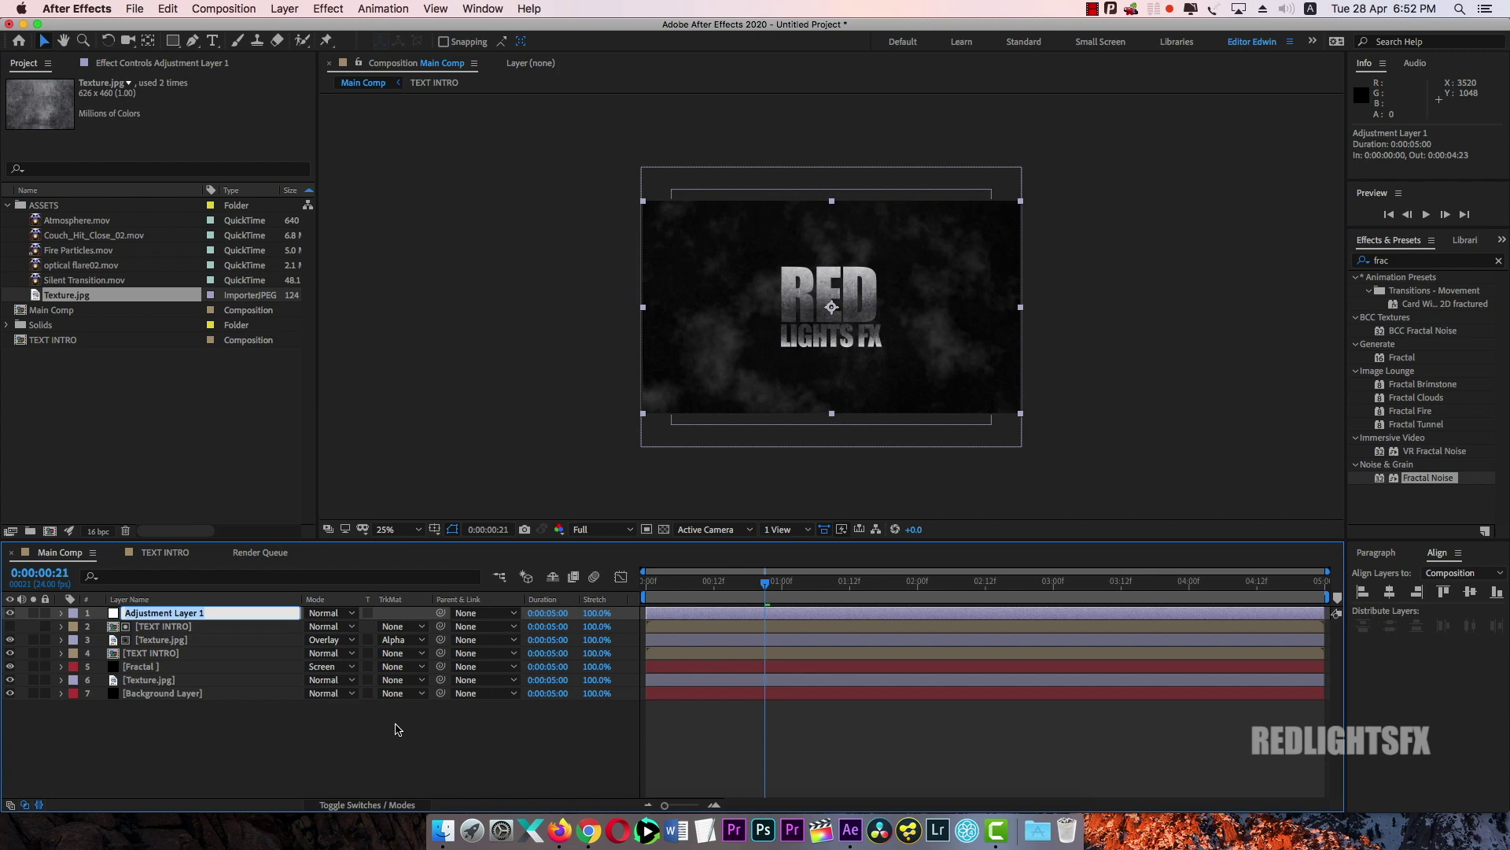
{"action": "type", "text": "DI"}
{"action": "left_click", "coordinate": [366, 760]}
Find the Color Correction Curves effect and apply it to the DI adjustment layer
{"action": "left_click", "coordinate": [1498, 260]}
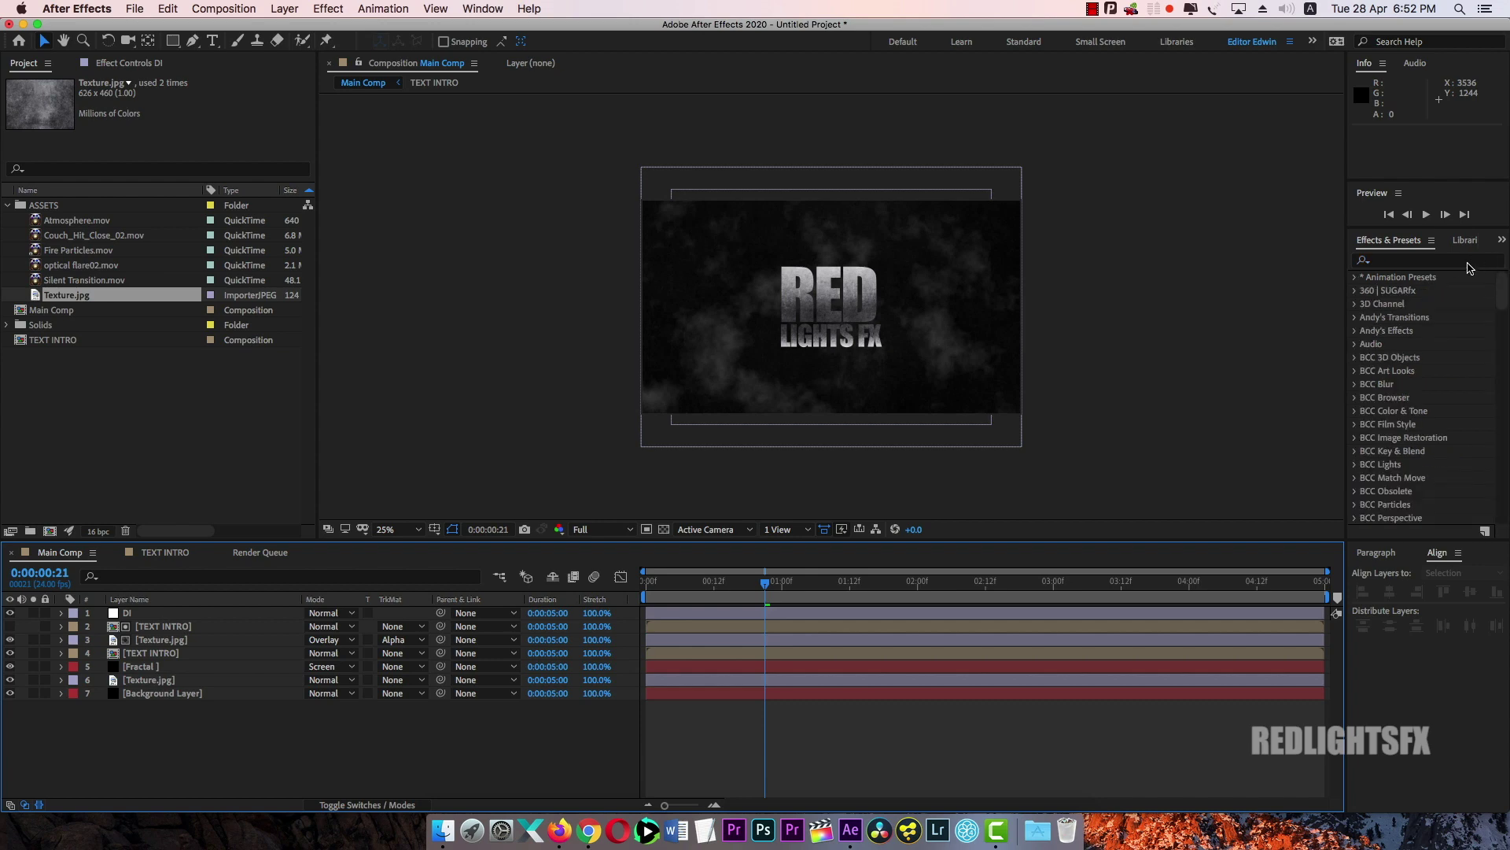
{"action": "left_click", "coordinate": [1455, 260]}
{"action": "type", "text": "curv"}
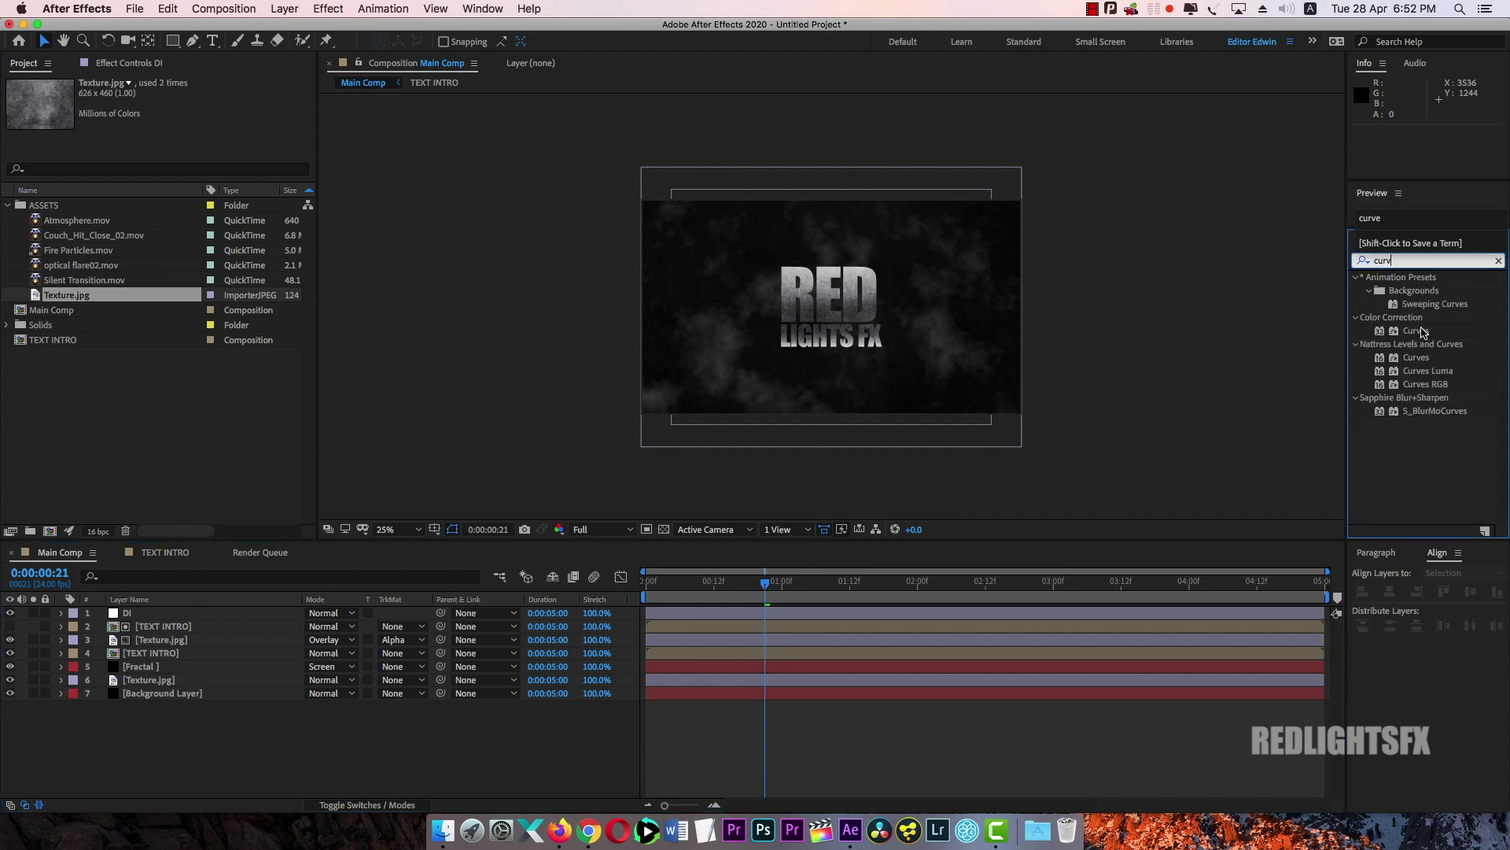
{"action": "left_click_drag", "start_coordinate": [1423, 332], "coordinate": [209, 616]}
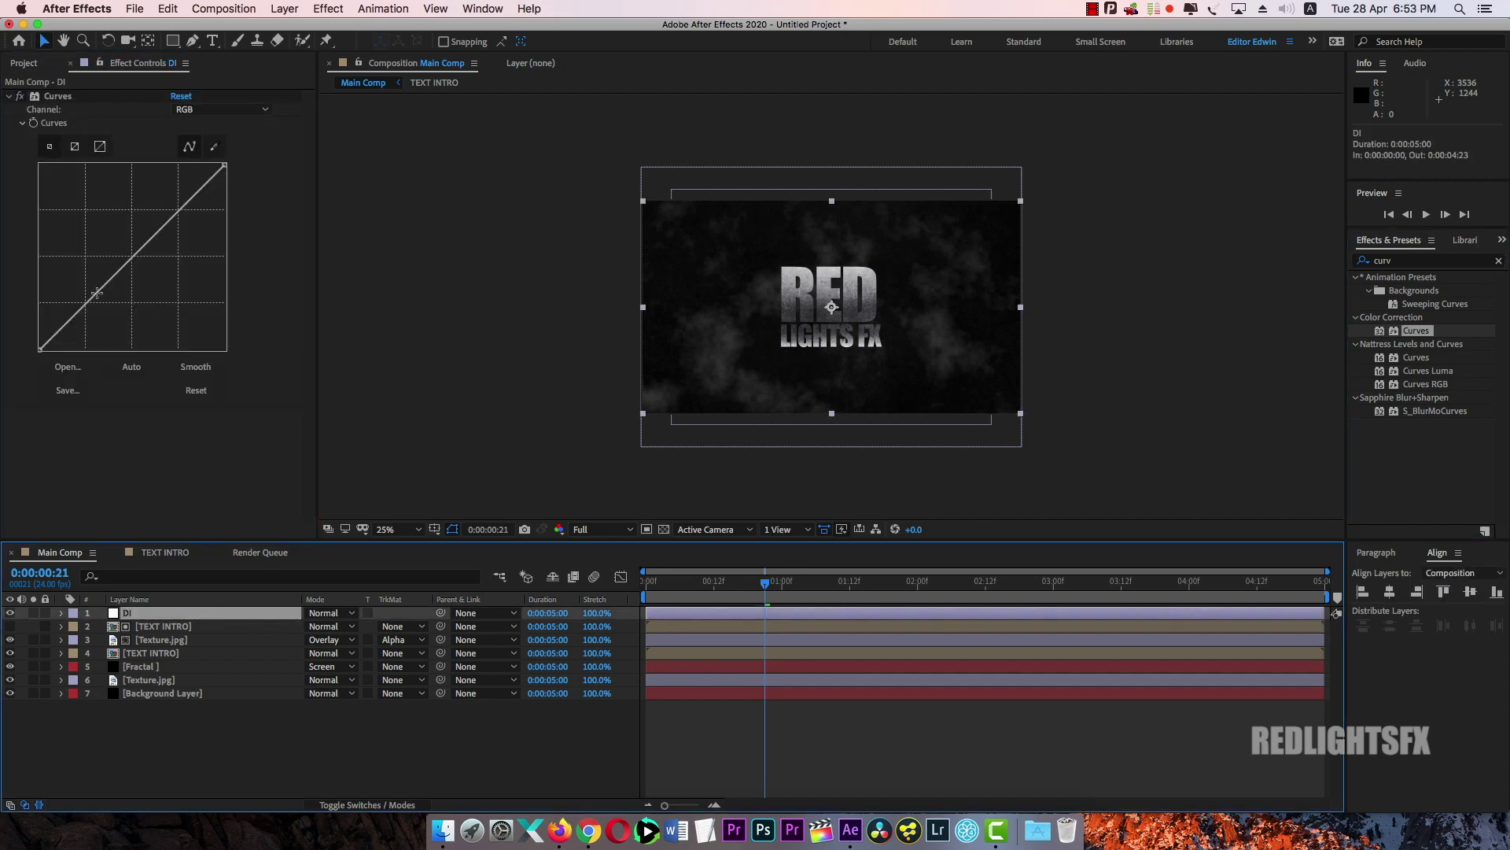
Shape the RGB curve into a gentle S, lowering the shadows slightly and raising the highlights
{"action": "left_click_drag", "start_coordinate": [97, 293], "coordinate": [107, 303]}
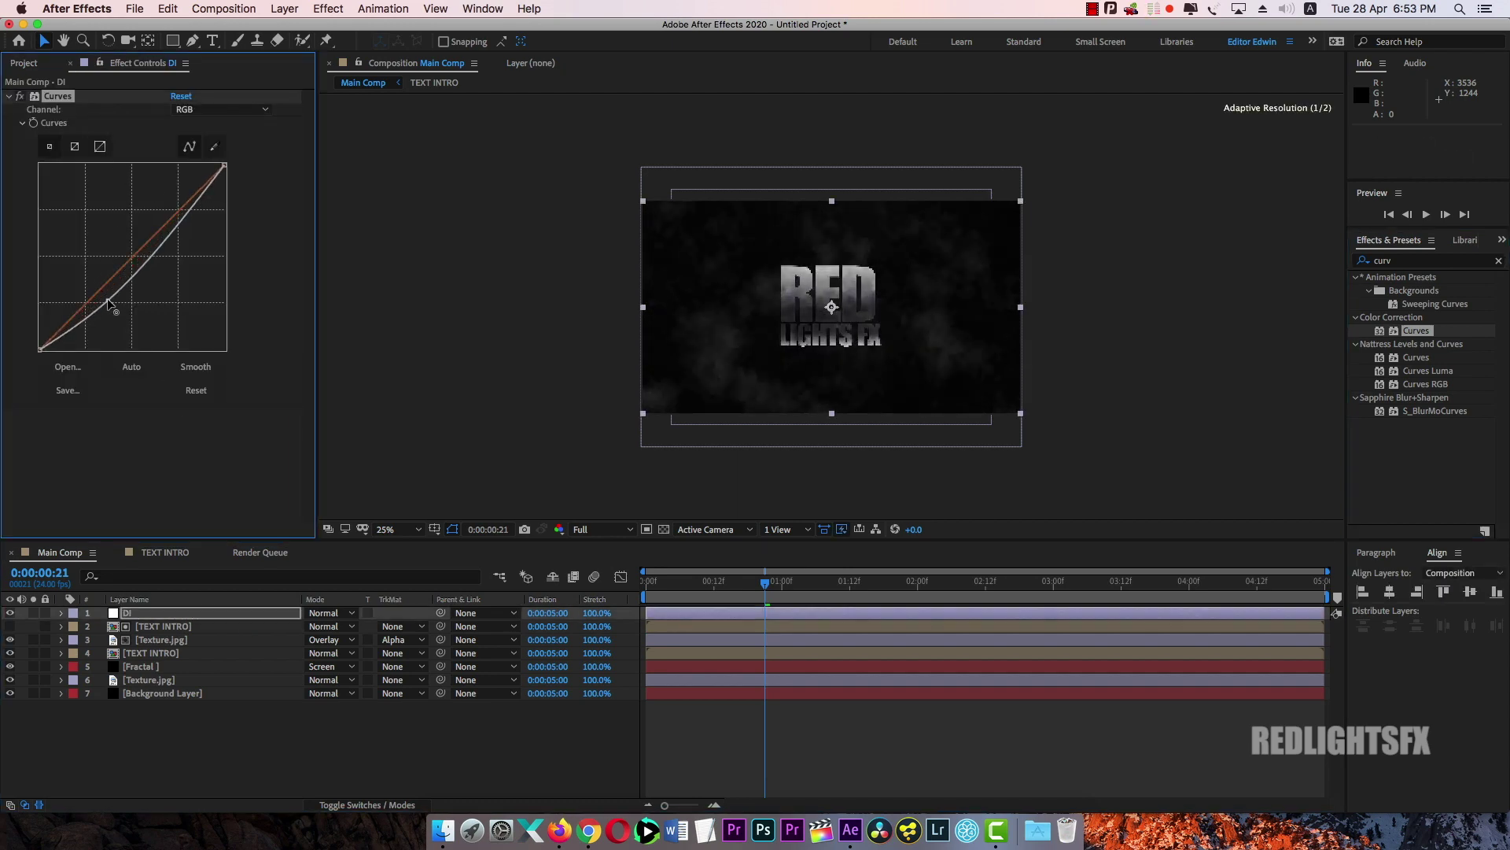
{"action": "left_click_drag", "start_coordinate": [157, 241], "coordinate": [158, 234]}
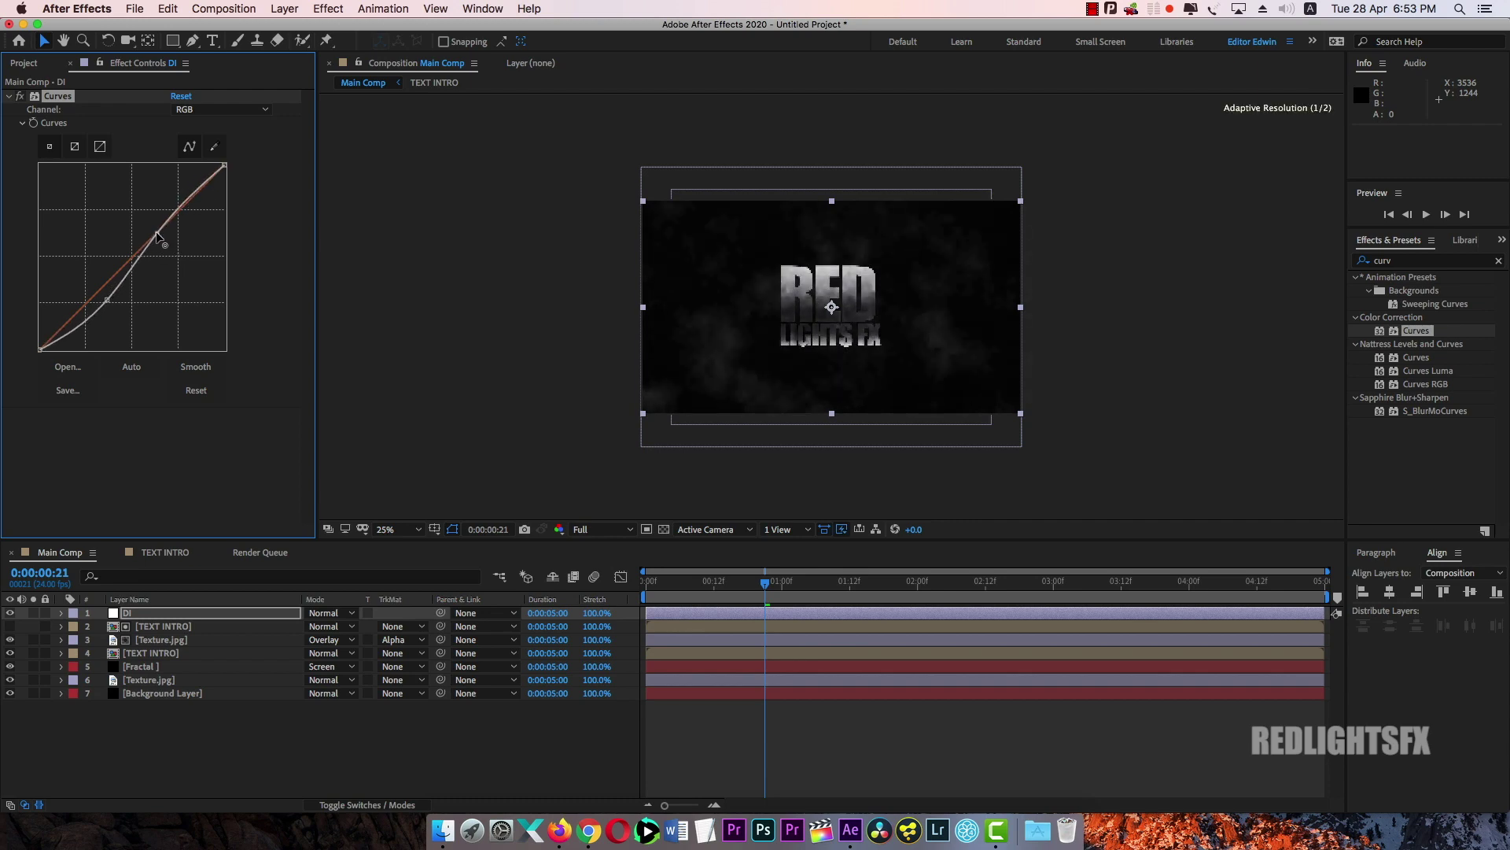
{"action": "left_click_drag", "start_coordinate": [107, 302], "coordinate": [102, 296]}
{"action": "scroll", "coordinate": [834, 284], "scroll_direction": "up", "scroll_amount": 2}
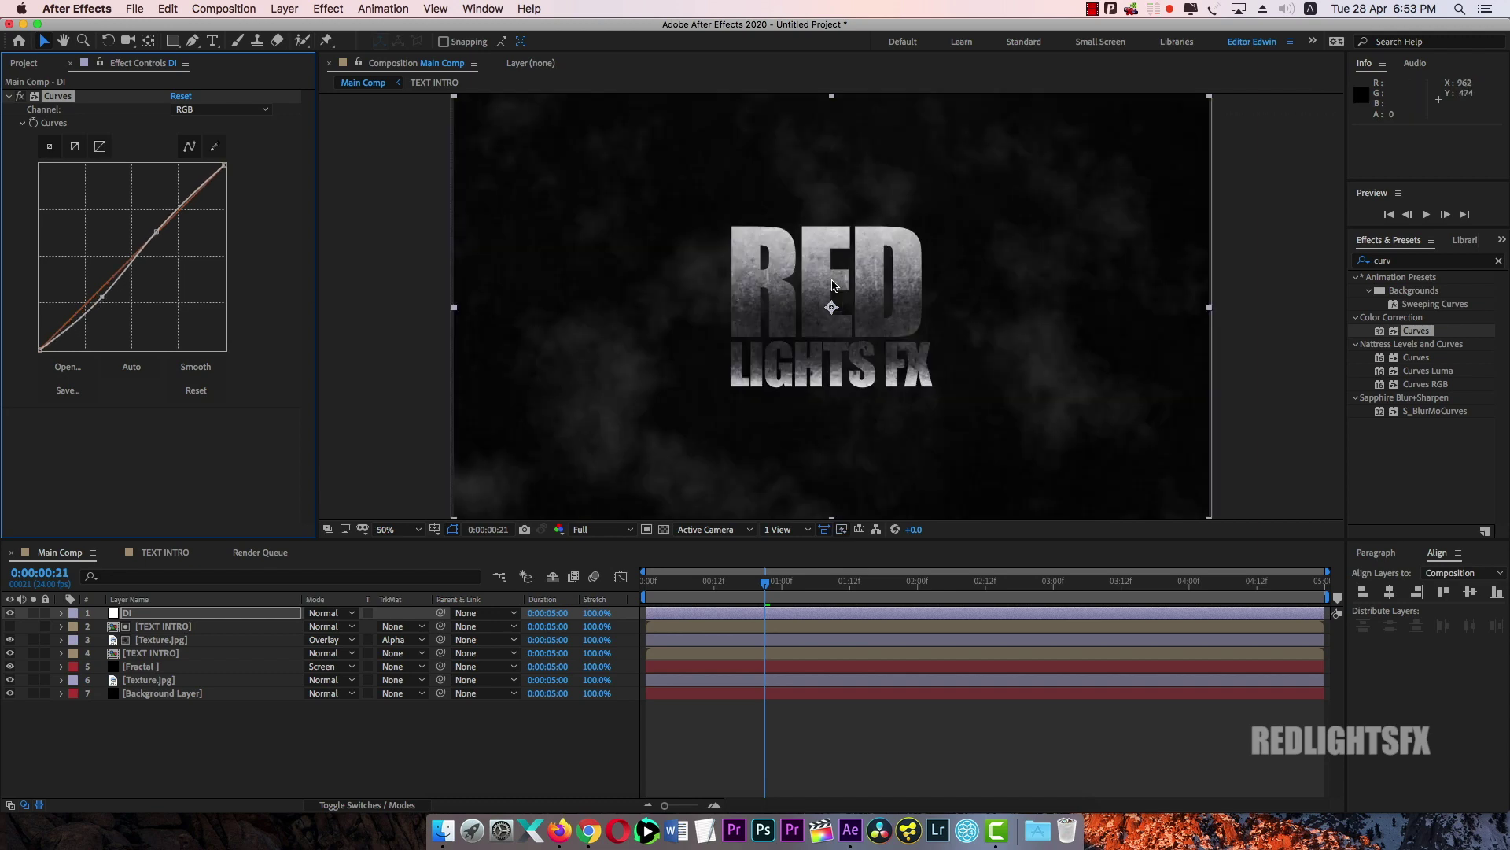
{"action": "left_click_drag", "start_coordinate": [156, 232], "coordinate": [158, 226]}
Raise the middle of the Red channel curve to tint the whole composition red
{"action": "left_click", "coordinate": [221, 111]}
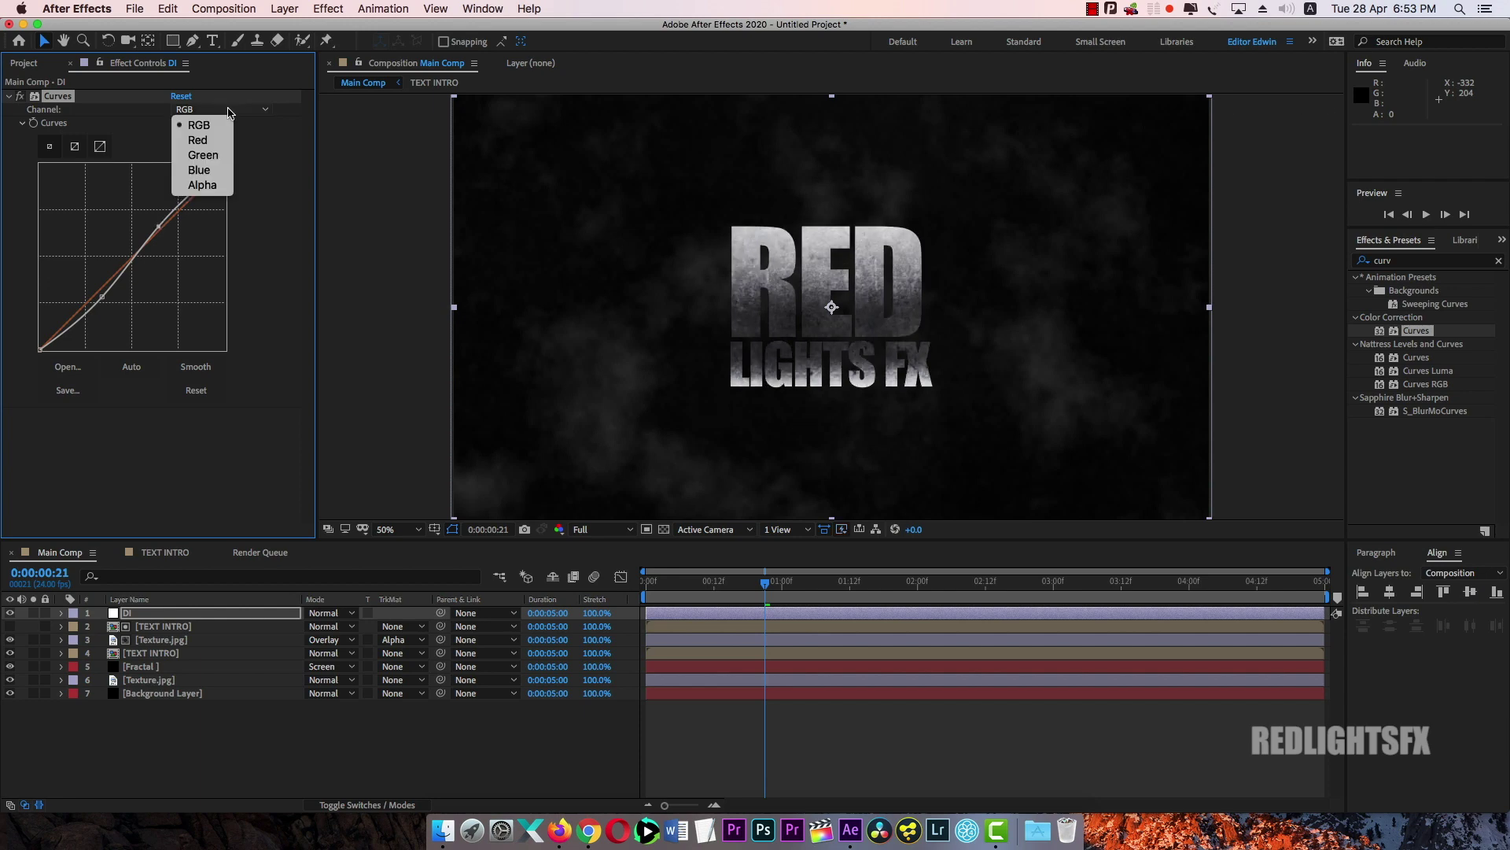
{"action": "left_click", "coordinate": [197, 140]}
{"action": "left_click_drag", "start_coordinate": [145, 250], "coordinate": [110, 237]}
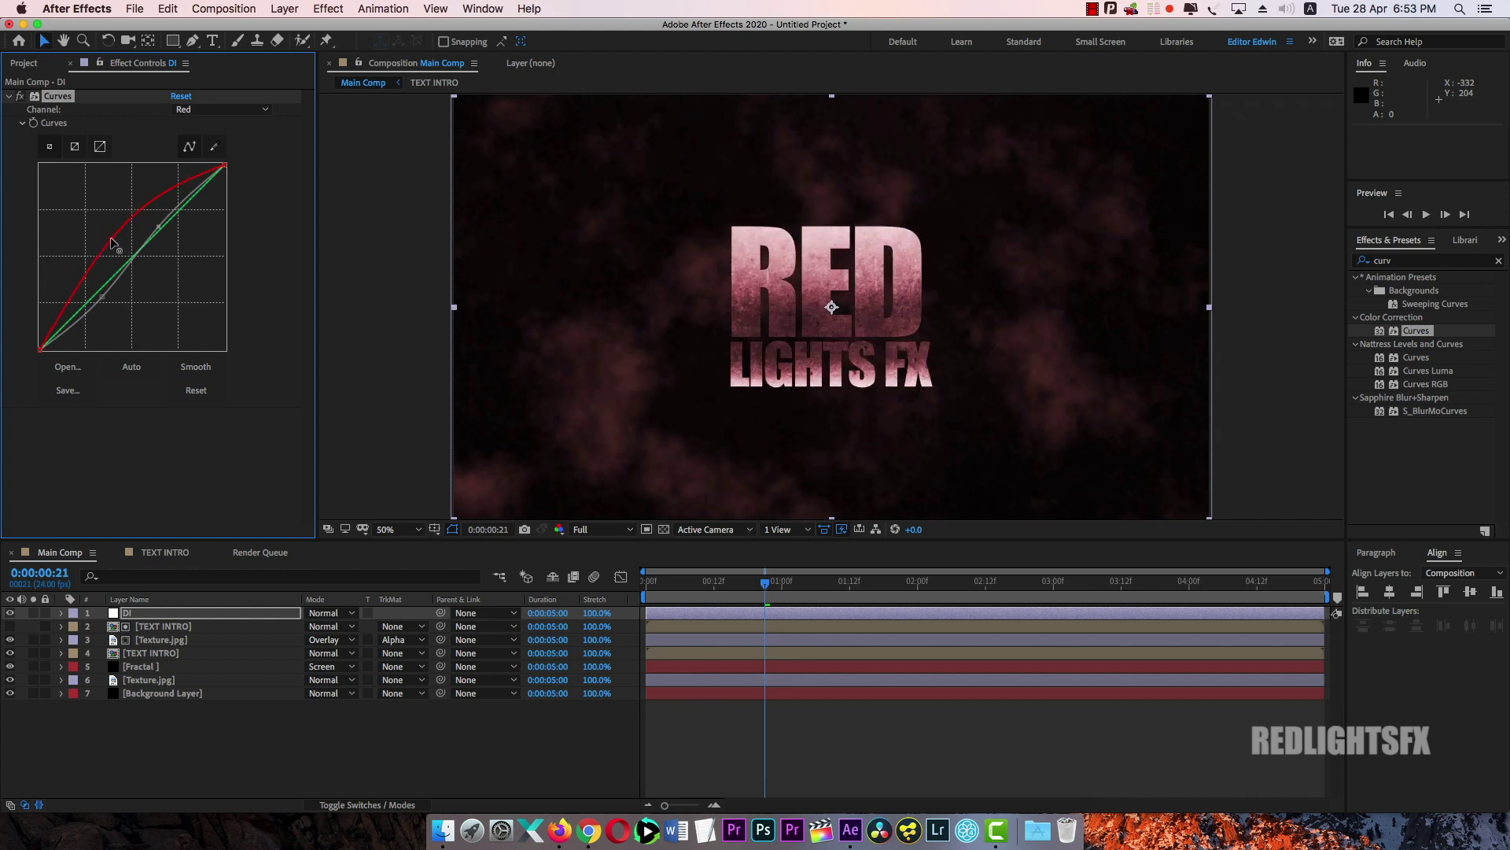
Lower the middle of the Blue channel curve slightly, deselect the DI layer, and return to the project assets
{"action": "left_click", "coordinate": [259, 110]}
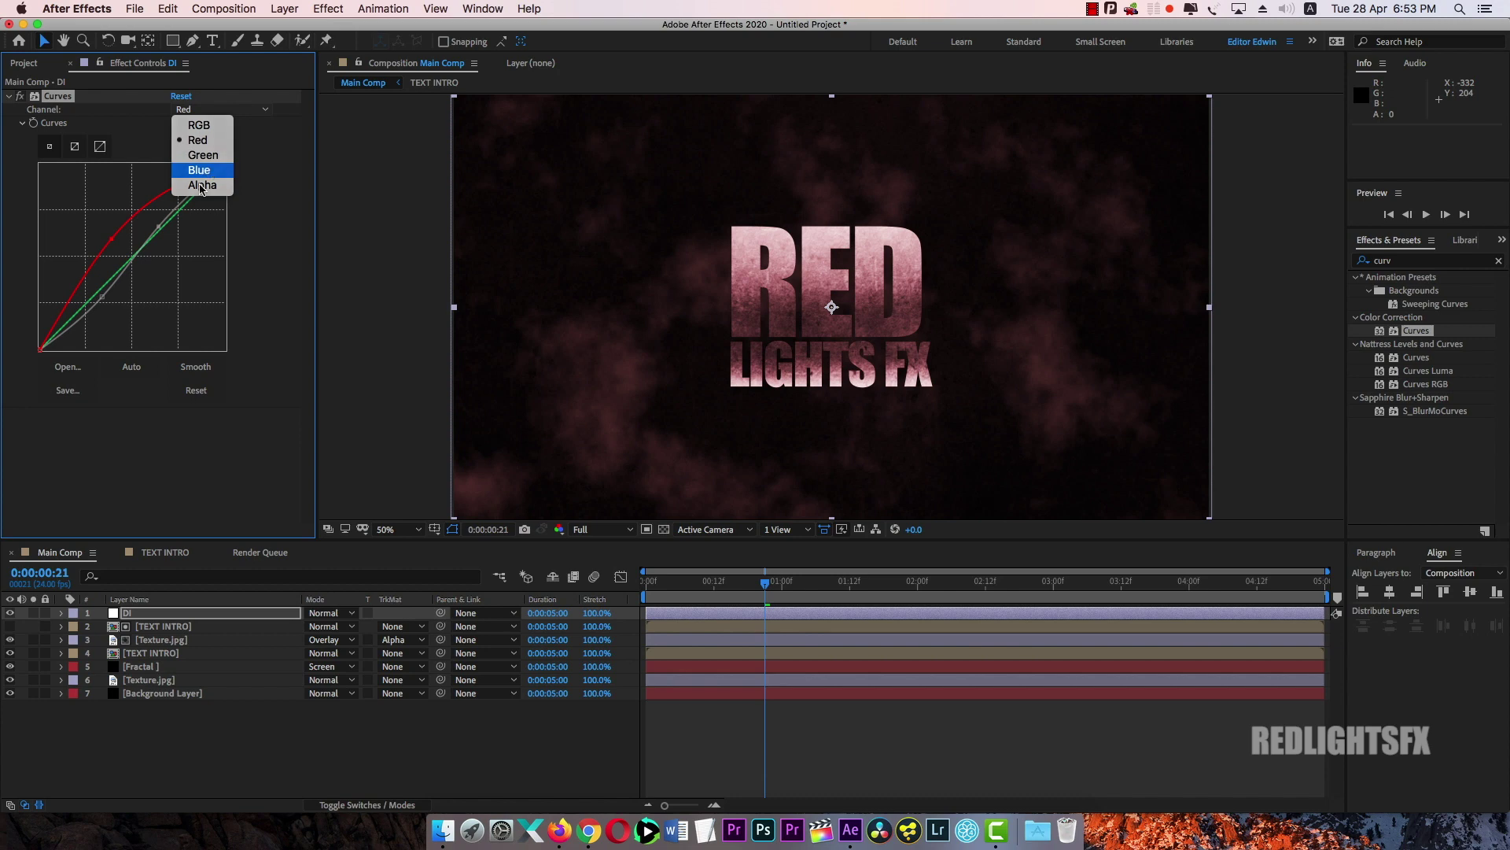
{"action": "left_click", "coordinate": [200, 172]}
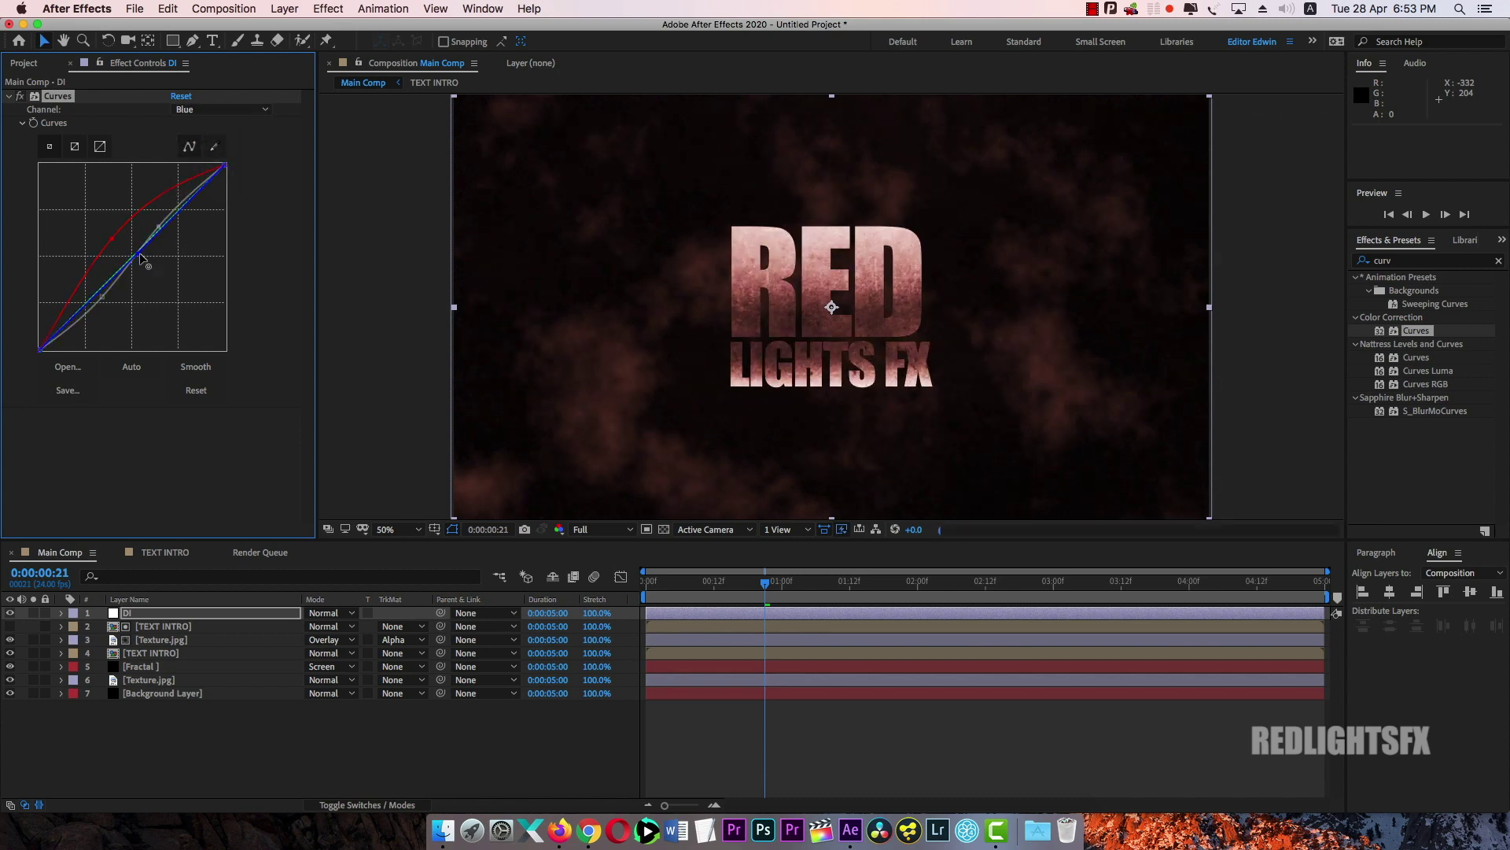
{"action": "left_click_drag", "start_coordinate": [139, 253], "coordinate": [145, 254]}
{"action": "left_click", "coordinate": [188, 466]}
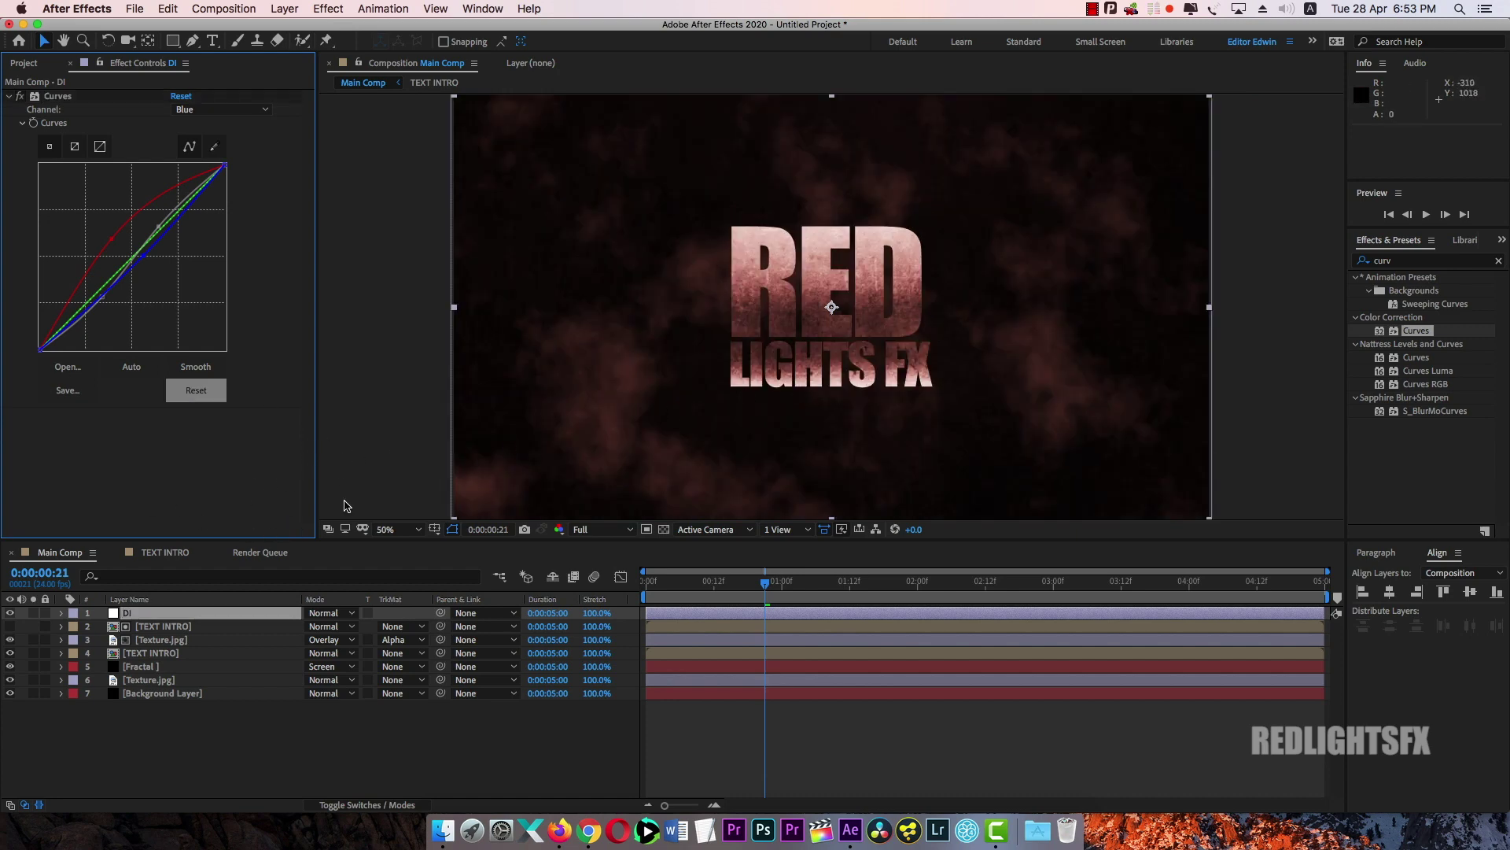
{"action": "left_click", "coordinate": [307, 744]}
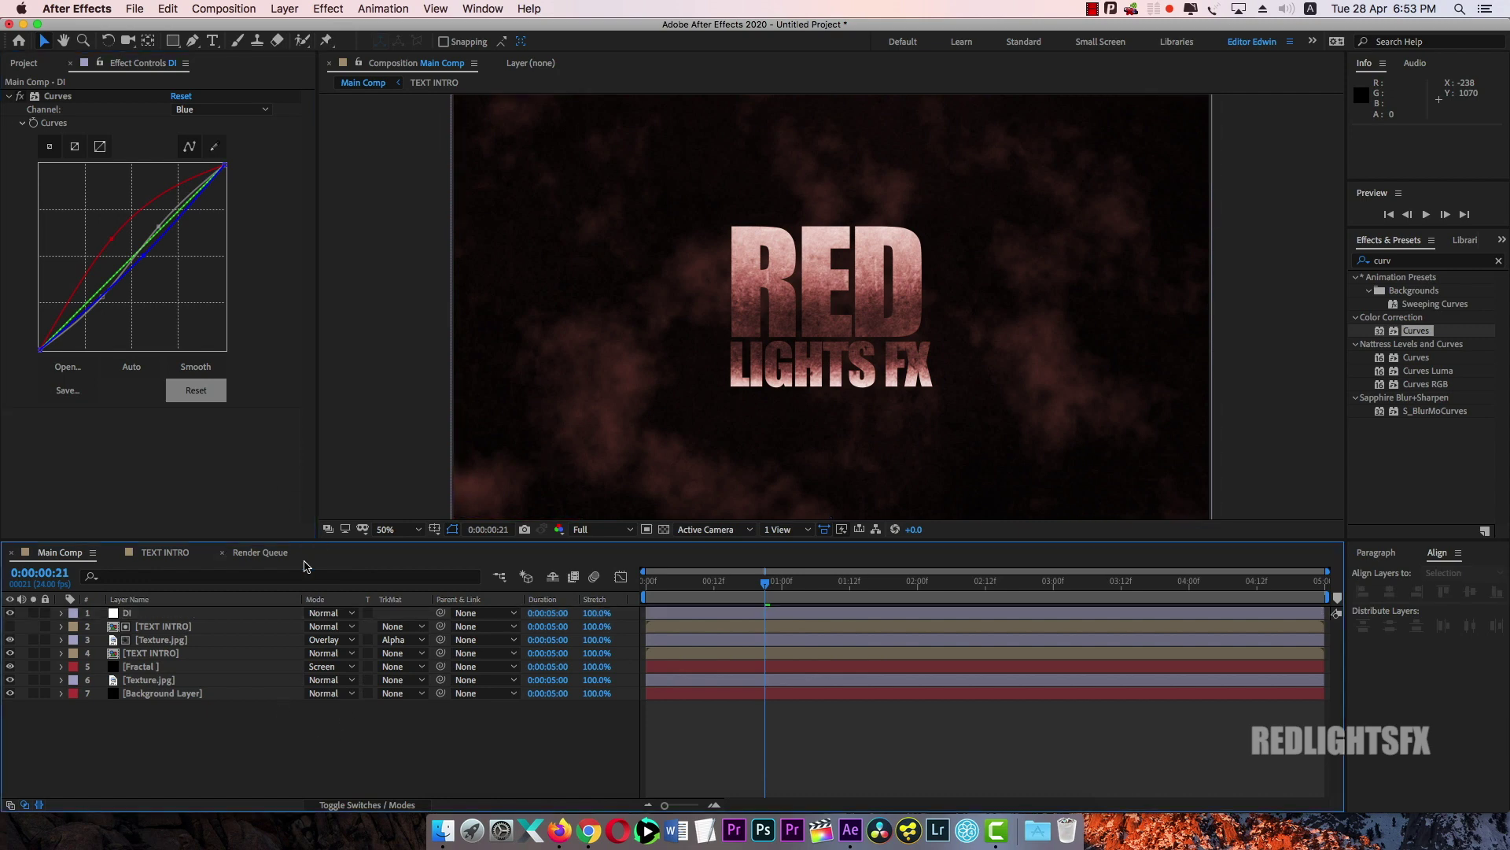
{"action": "left_click", "coordinate": [25, 65]}
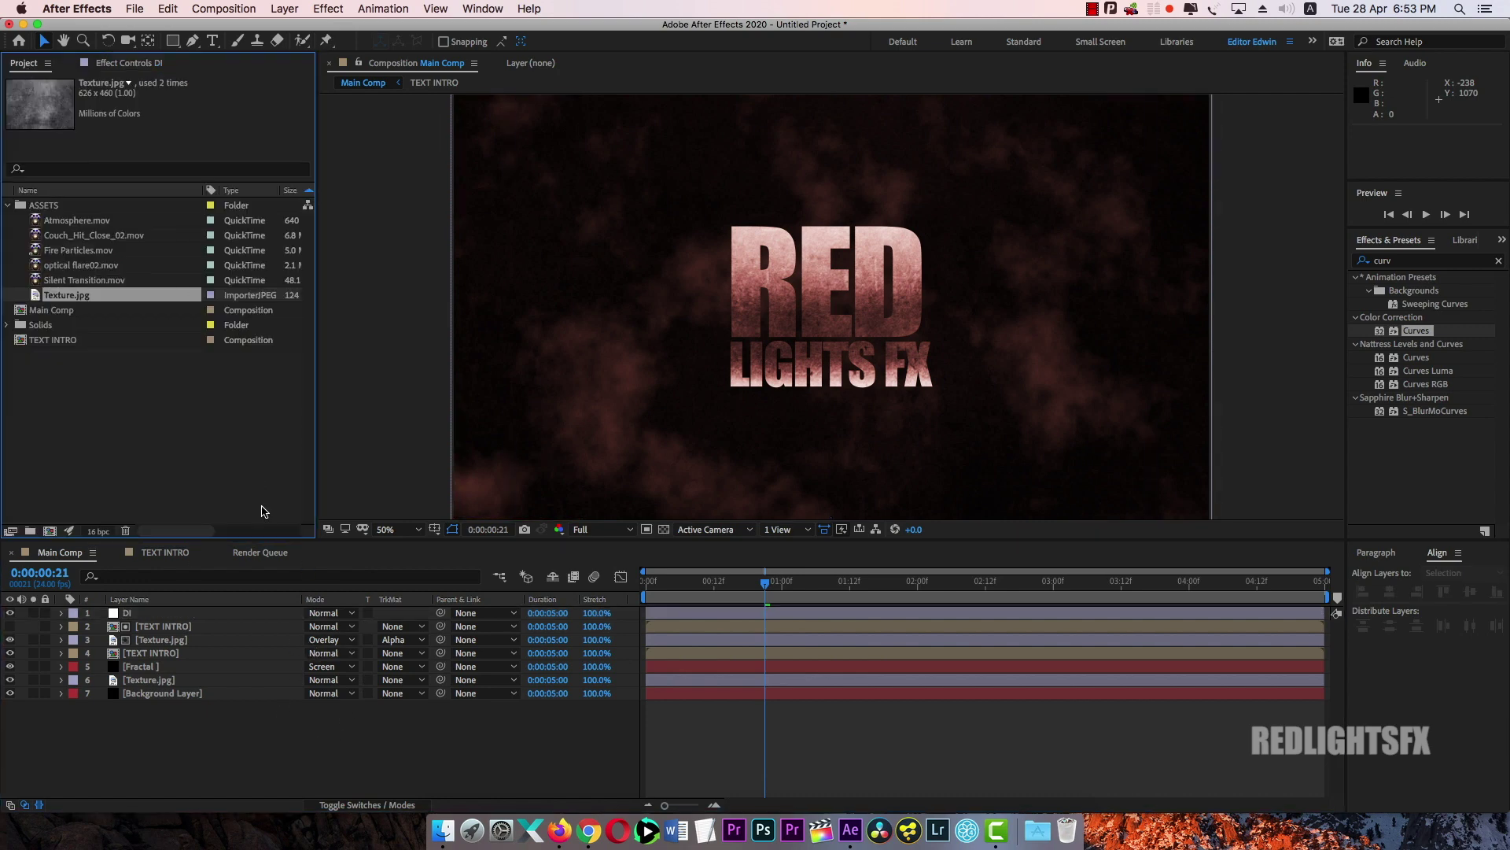
Add Fire Particles.mov as the uppermost layer of Main Comp, set its blending mode to Screen, and preview the particles over the text
{"action": "left_click", "coordinate": [80, 250]}
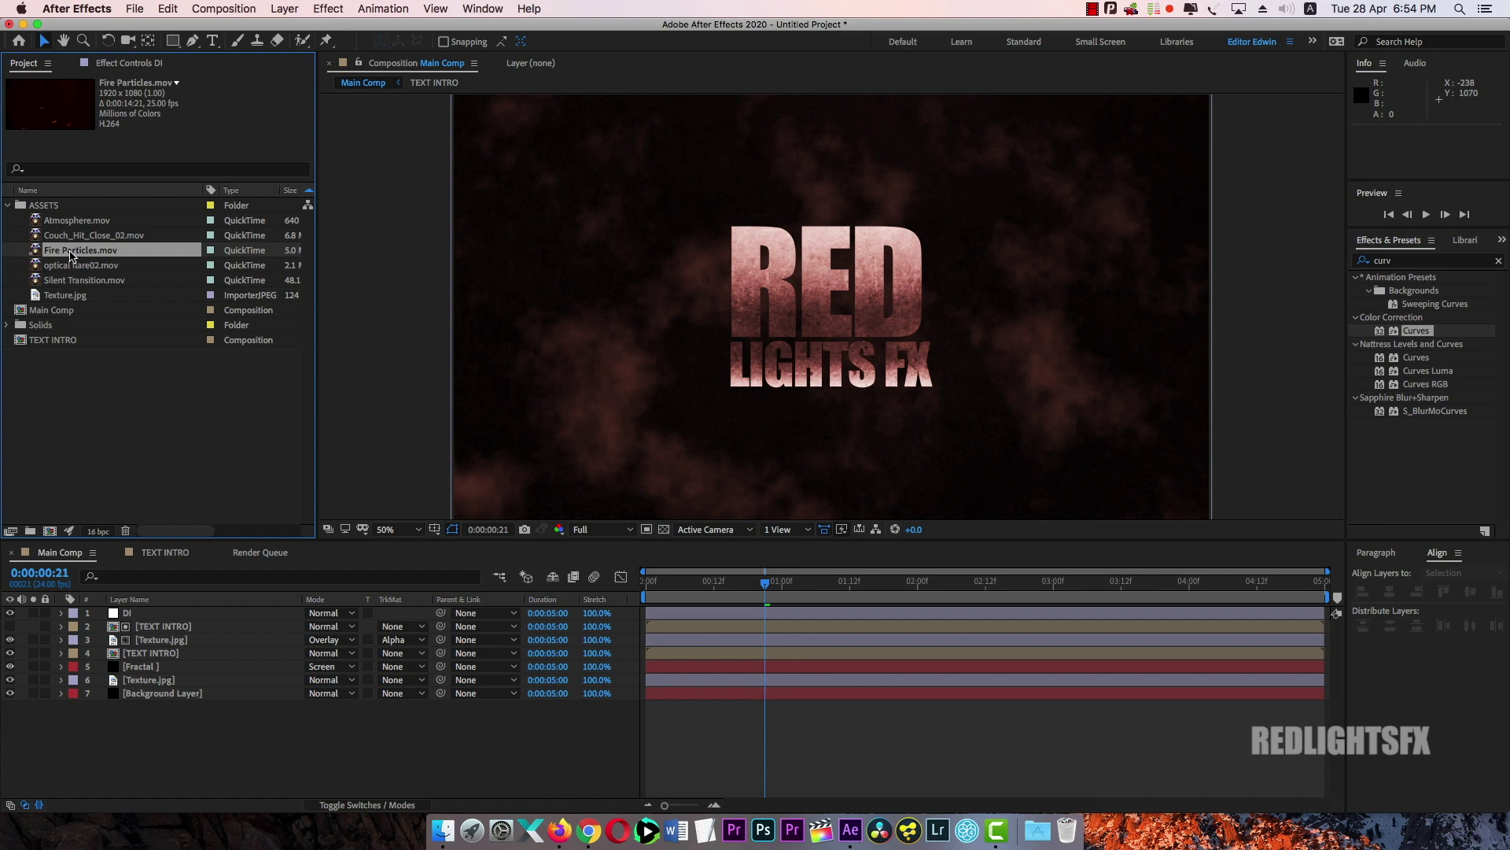
{"action": "left_click_drag", "start_coordinate": [71, 254], "coordinate": [213, 612]}
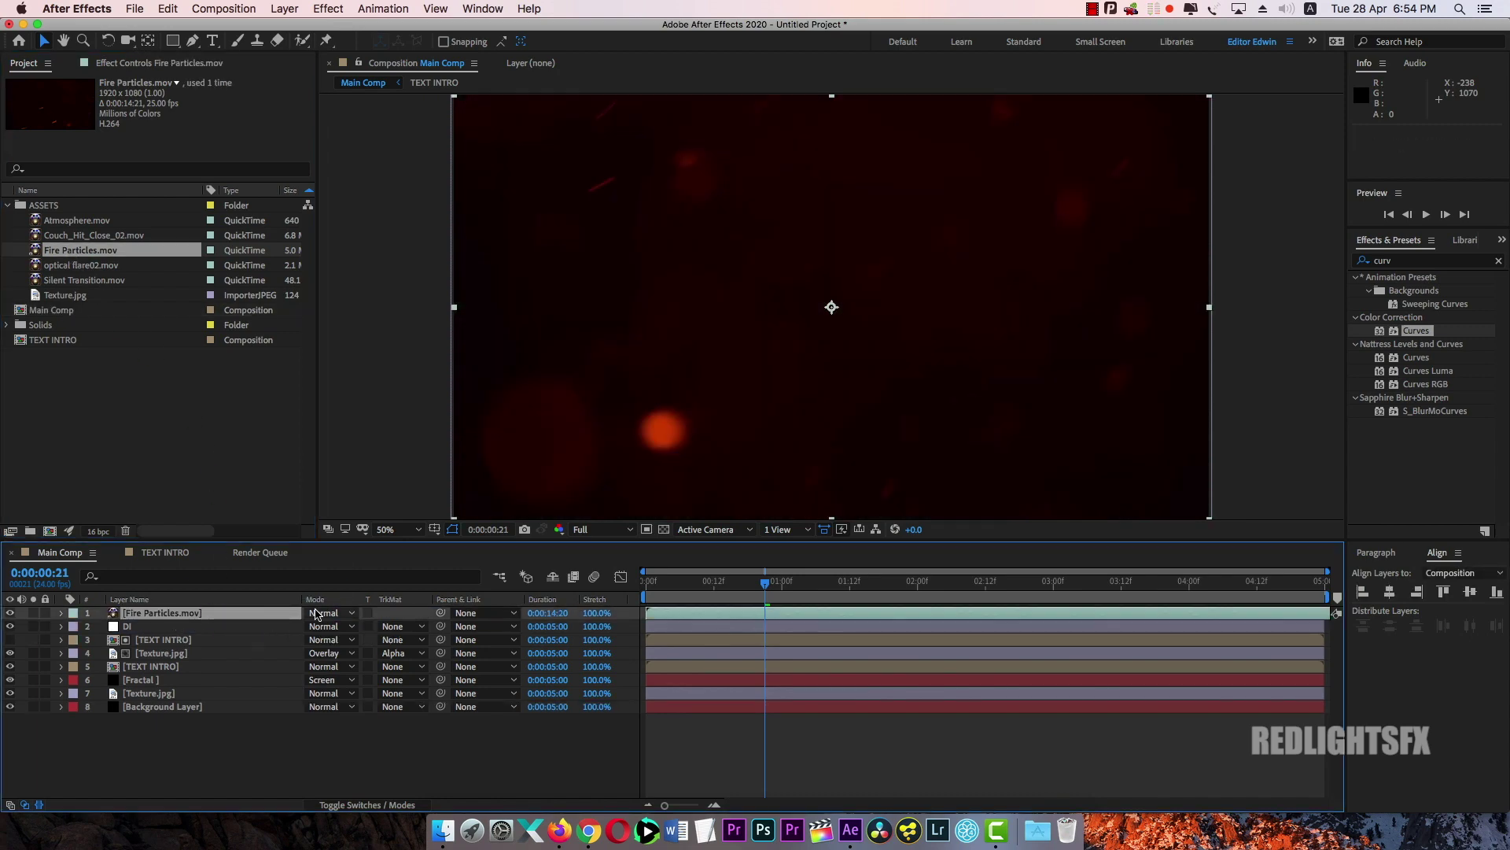
{"action": "left_click", "coordinate": [352, 617]}
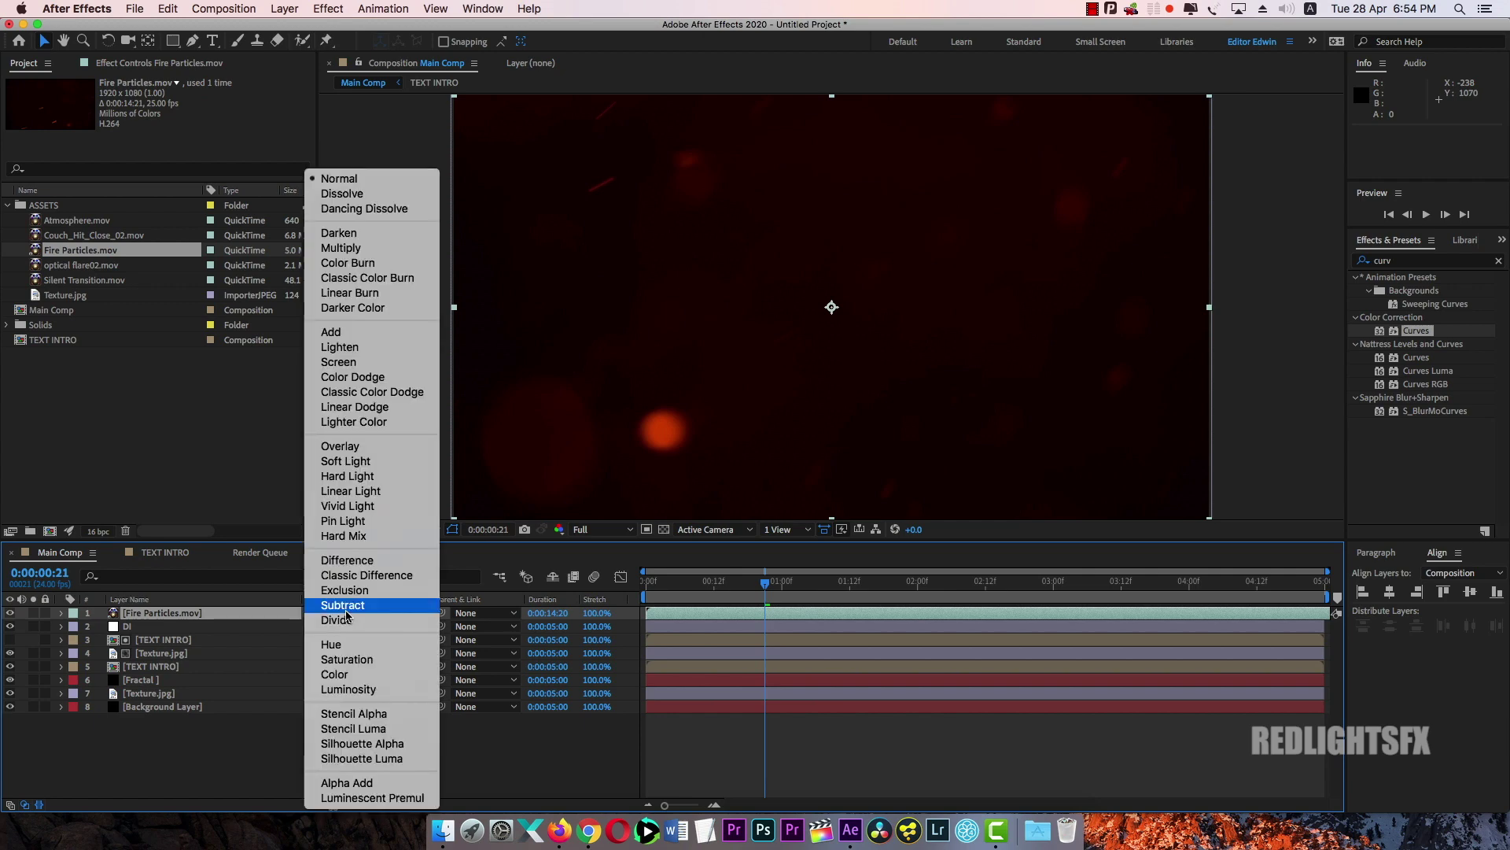
{"action": "left_click", "coordinate": [363, 363]}
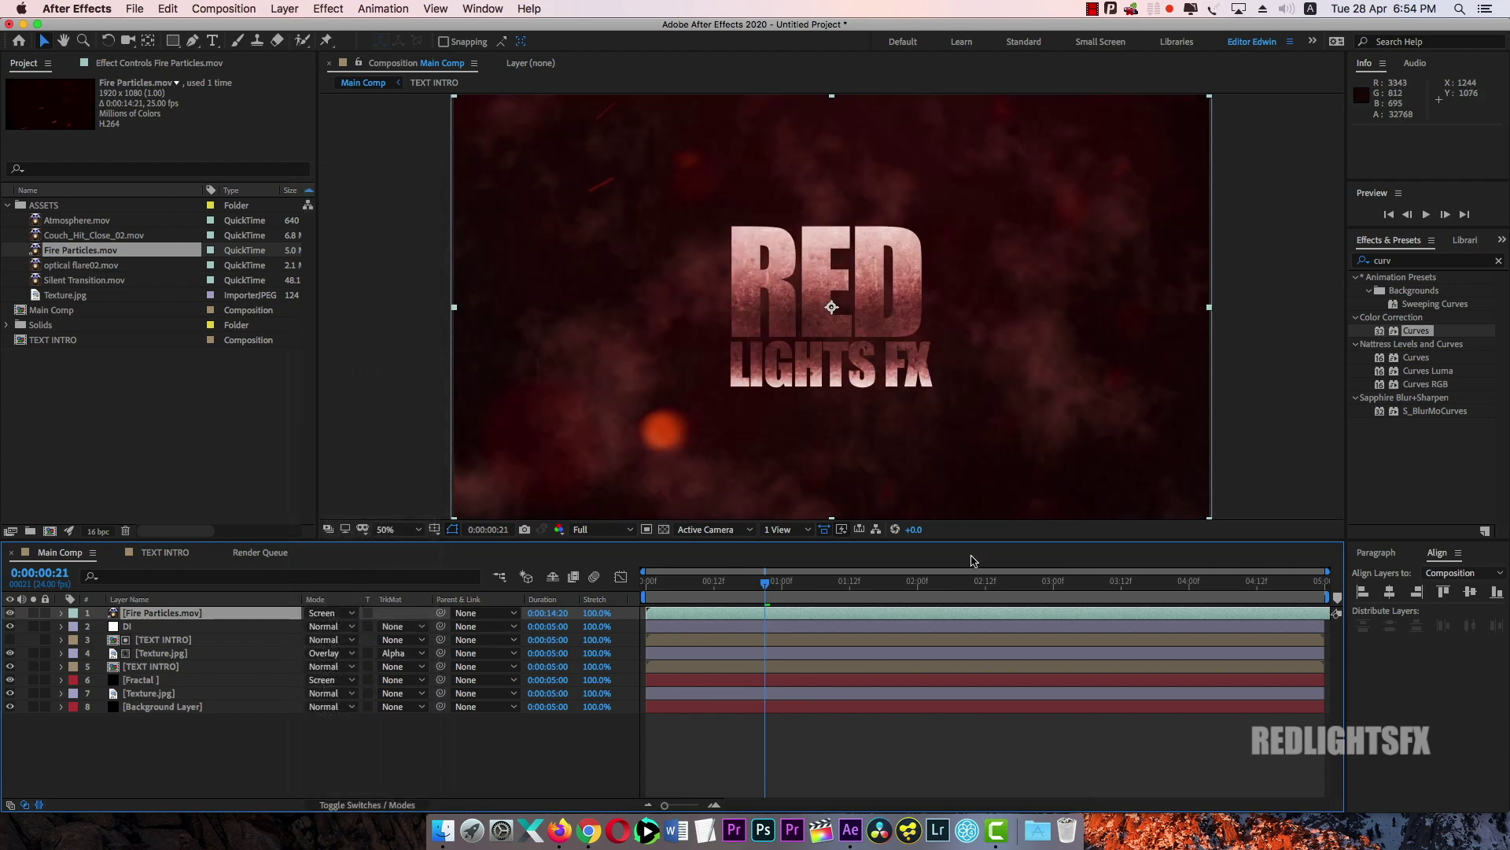
{"action": "left_click_drag", "start_coordinate": [769, 589], "coordinate": [1020, 583]}
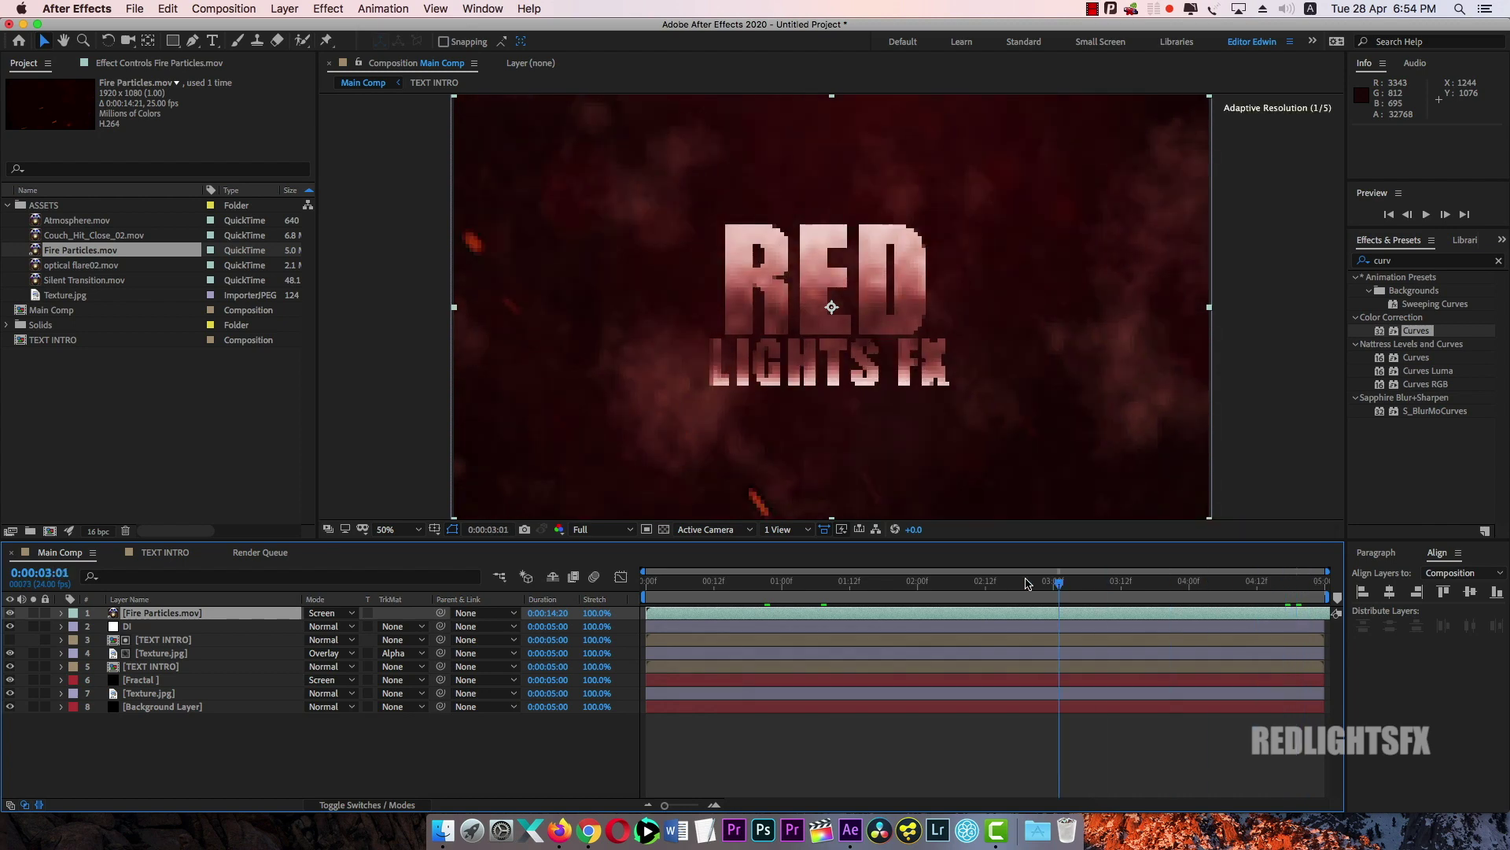
{"action": "key", "text": "space"}
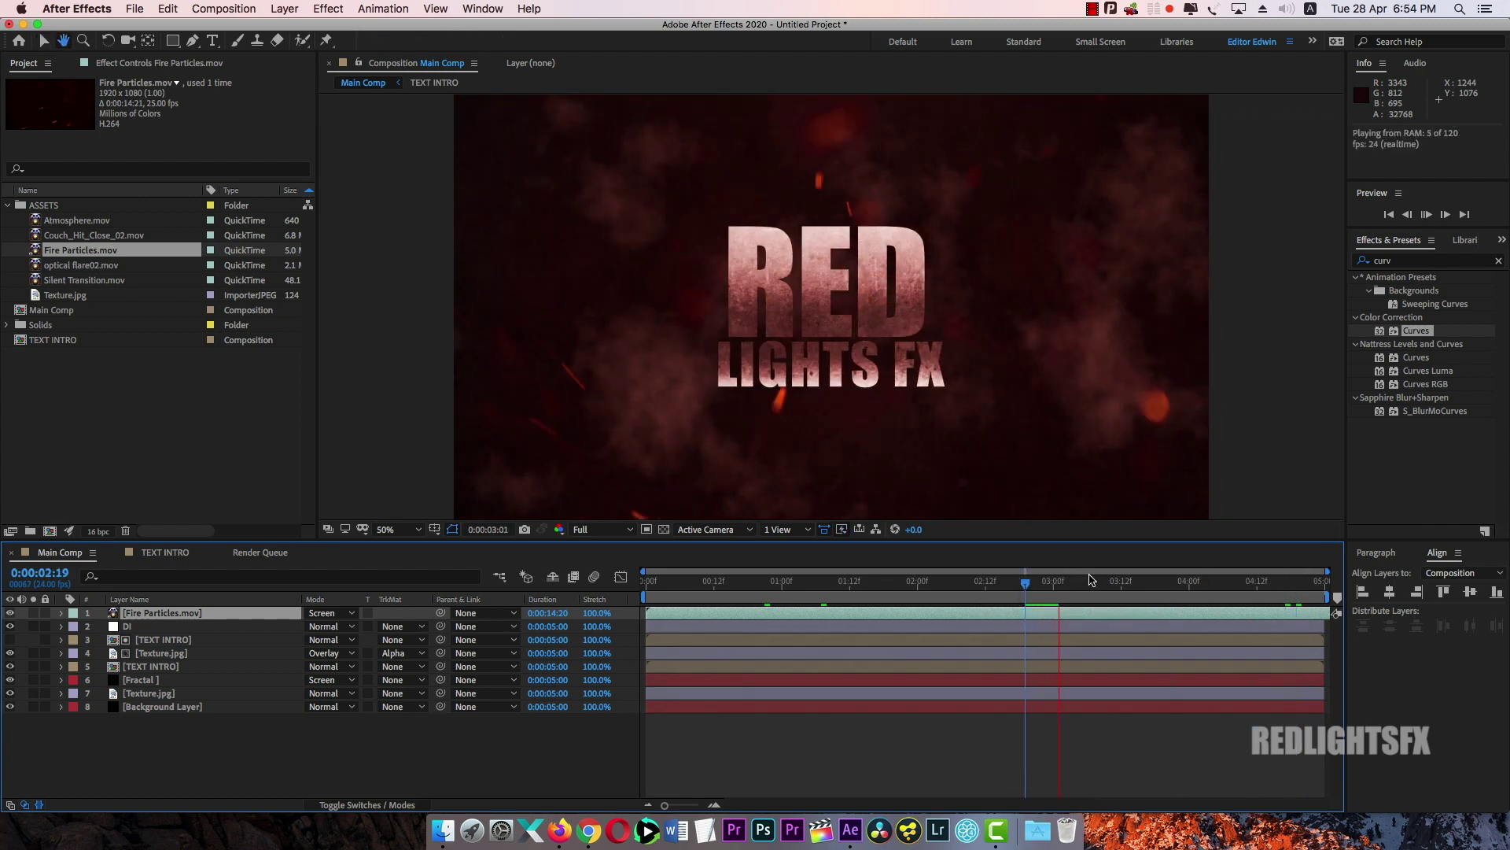
{"action": "left_click_drag", "start_coordinate": [1092, 580], "coordinate": [827, 586]}
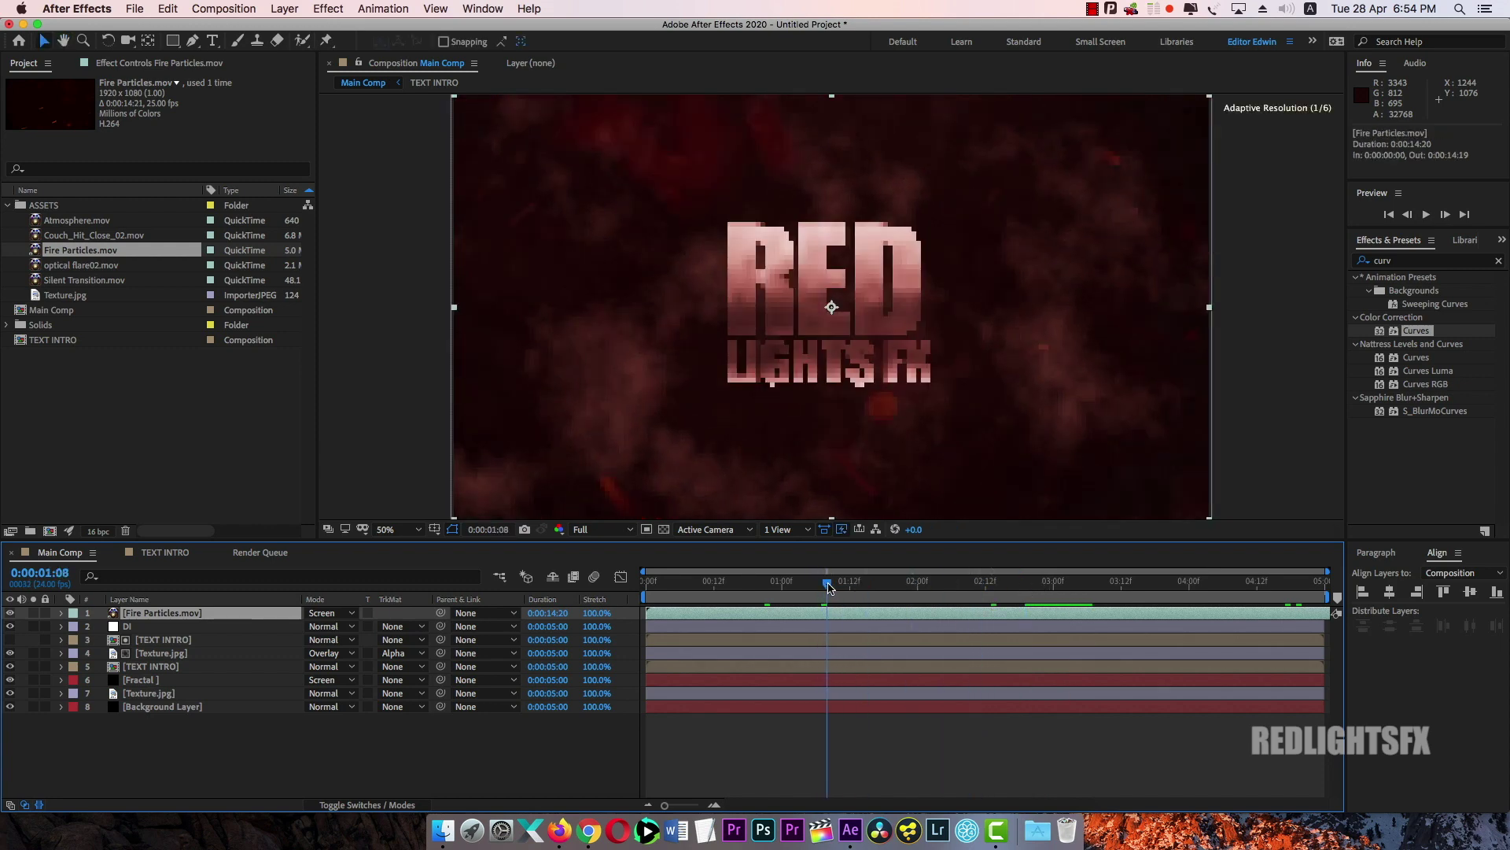
{"action": "left_click", "coordinate": [179, 749]}
Place Atmosphere.mov above the Fire Particles layer in Main Comp and compare the composition with and without it
{"action": "left_click", "coordinate": [79, 219]}
{"action": "left_click_drag", "start_coordinate": [64, 224], "coordinate": [182, 614]}
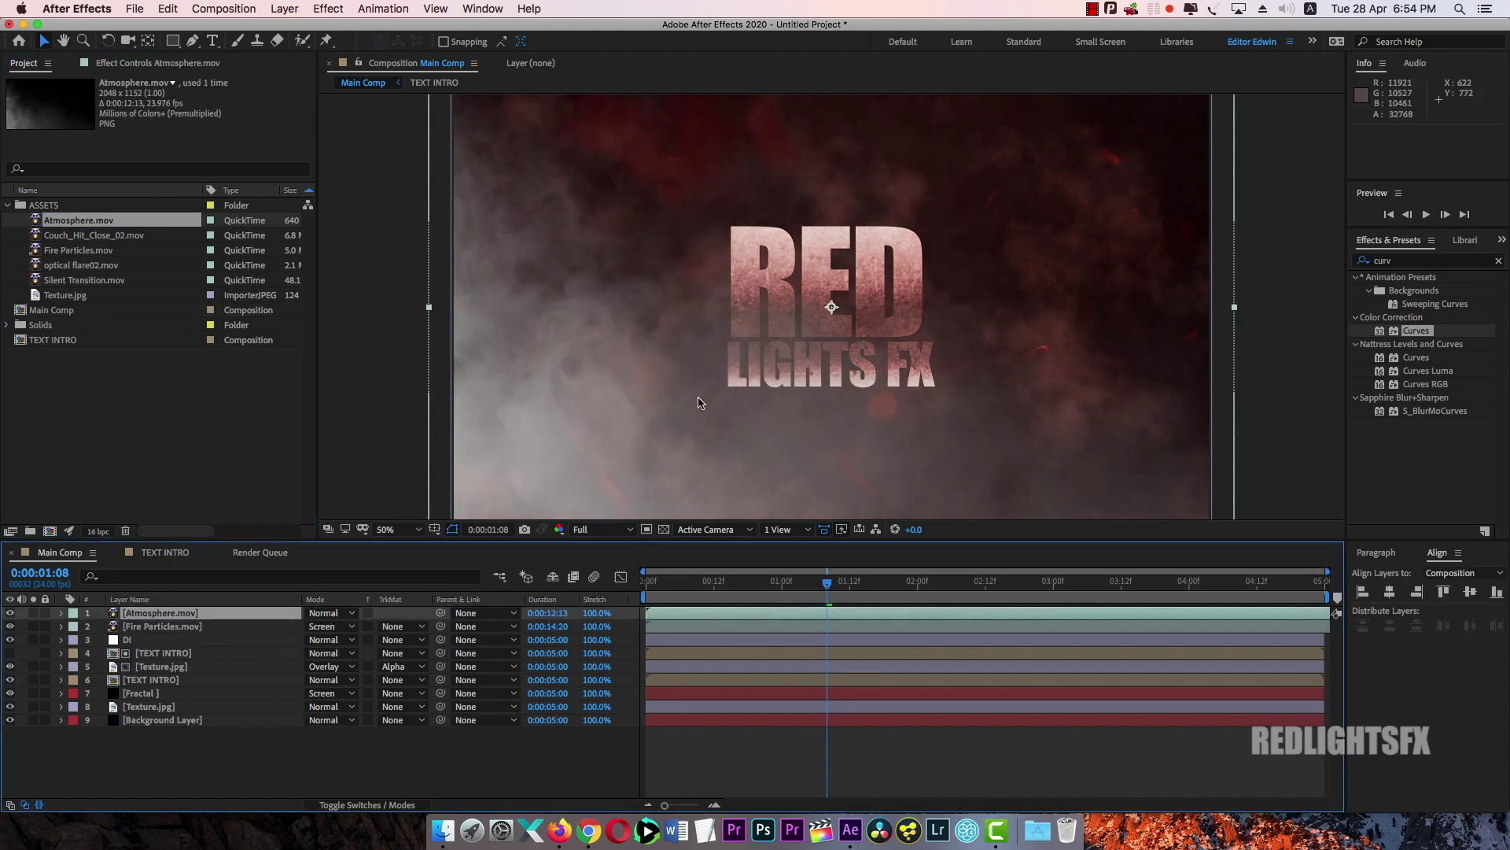
{"action": "scroll", "coordinate": [697, 398], "scroll_direction": "down", "scroll_amount": 2}
{"action": "left_click", "coordinate": [130, 616]}
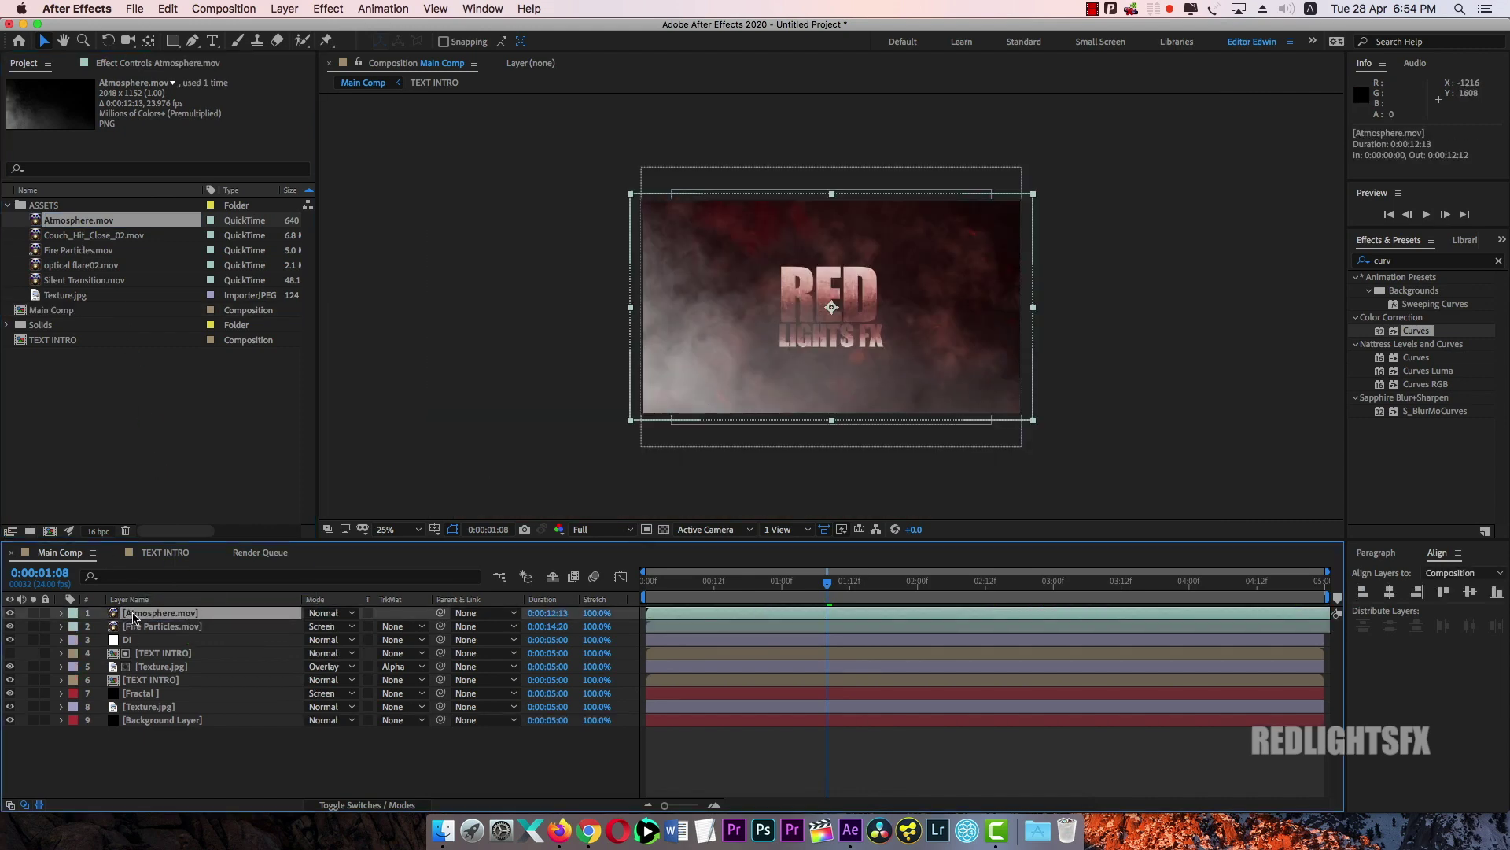
{"action": "left_click", "coordinate": [9, 613]}
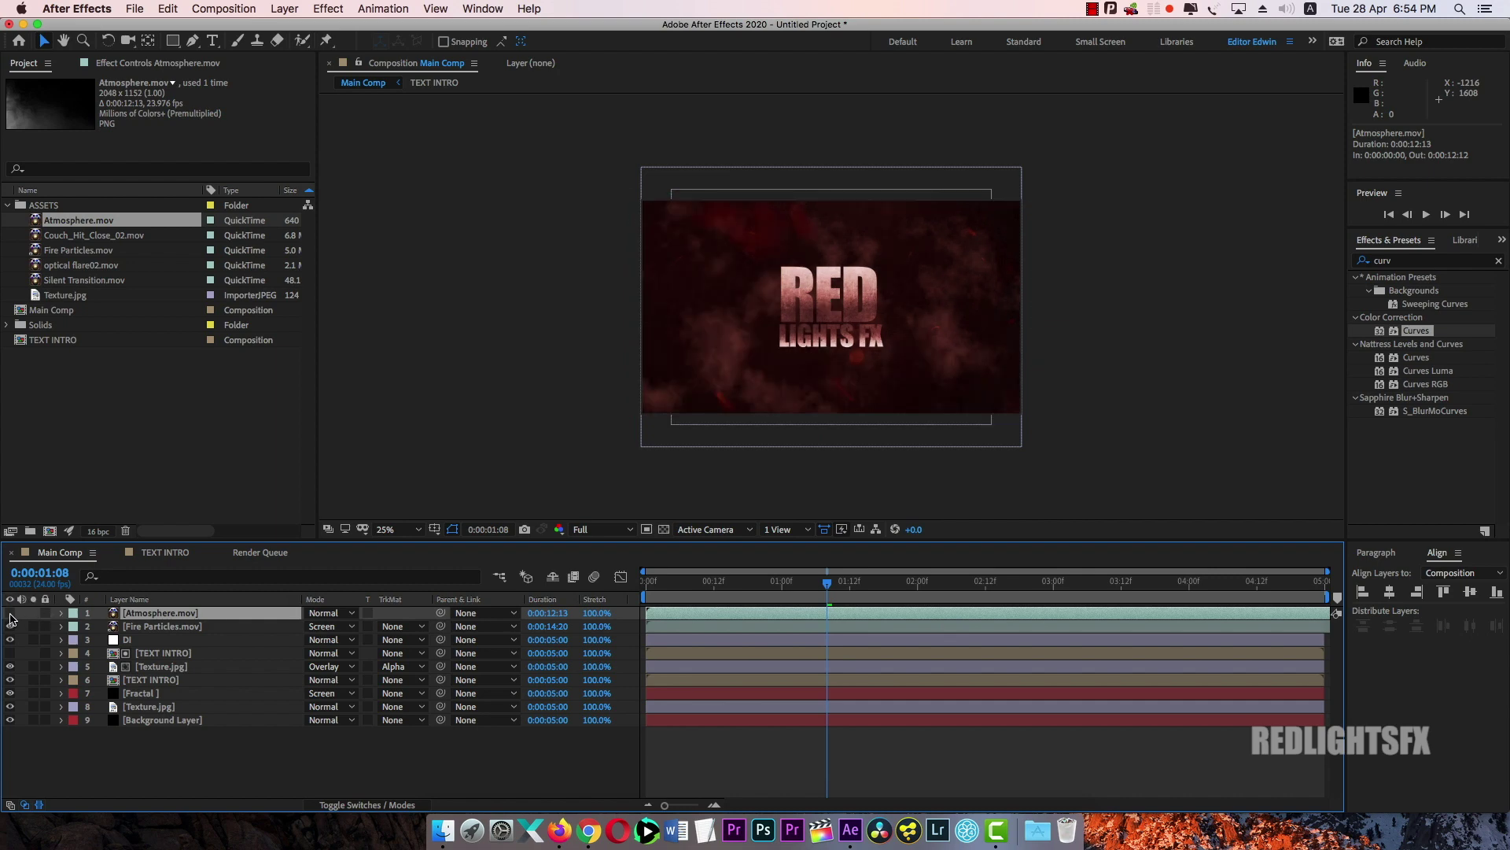
{"action": "left_click", "coordinate": [9, 613]}
{"action": "left_click_drag", "start_coordinate": [829, 589], "coordinate": [956, 573]}
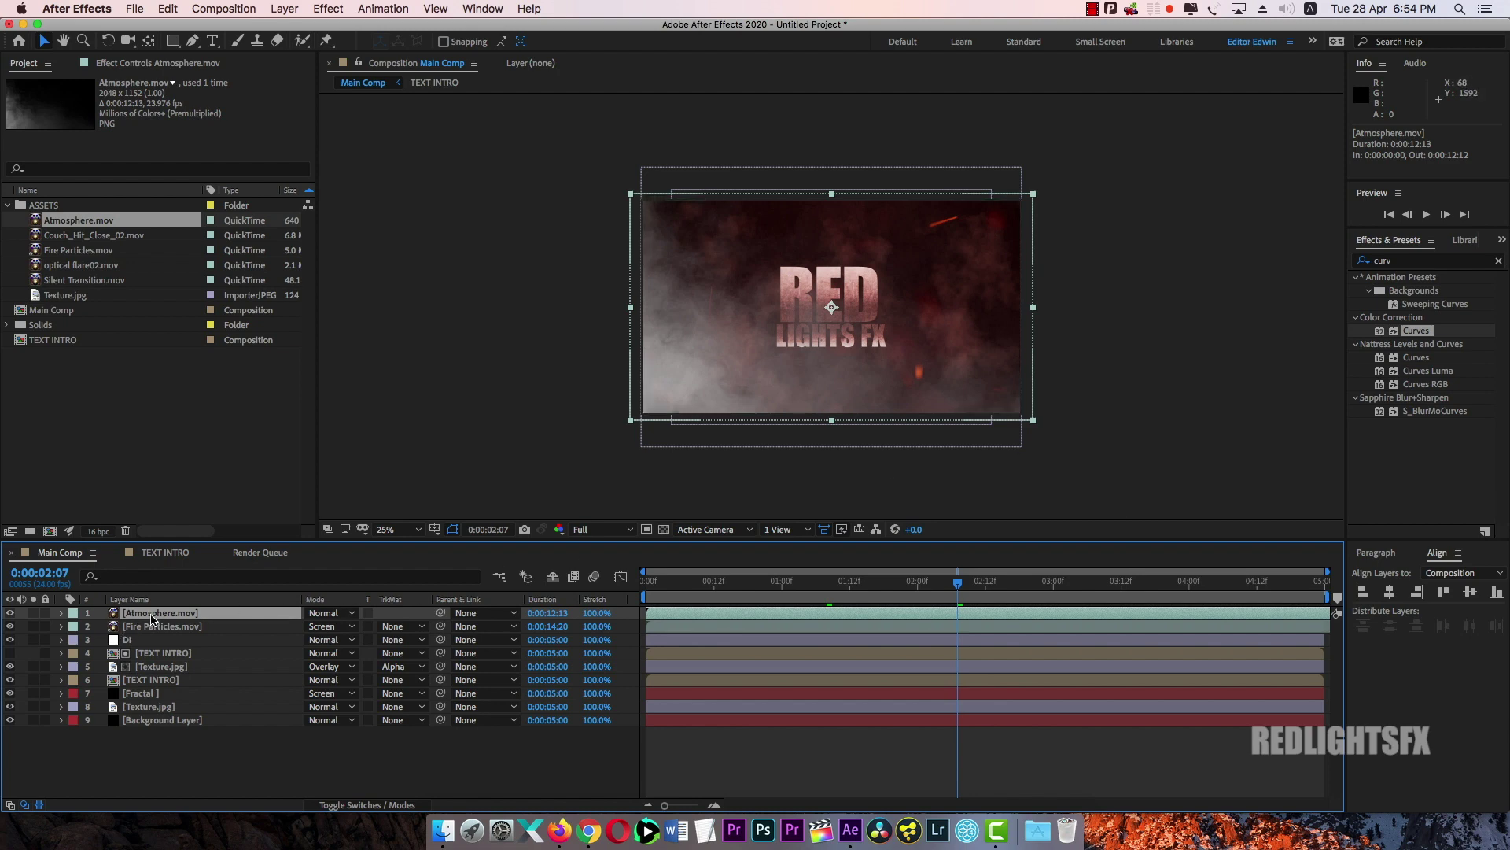
Apply the Curves effect to the Atmosphere layer and lower the shadows of its RGB curve while holding the highlights
{"action": "left_click_drag", "start_coordinate": [1440, 332], "coordinate": [196, 616]}
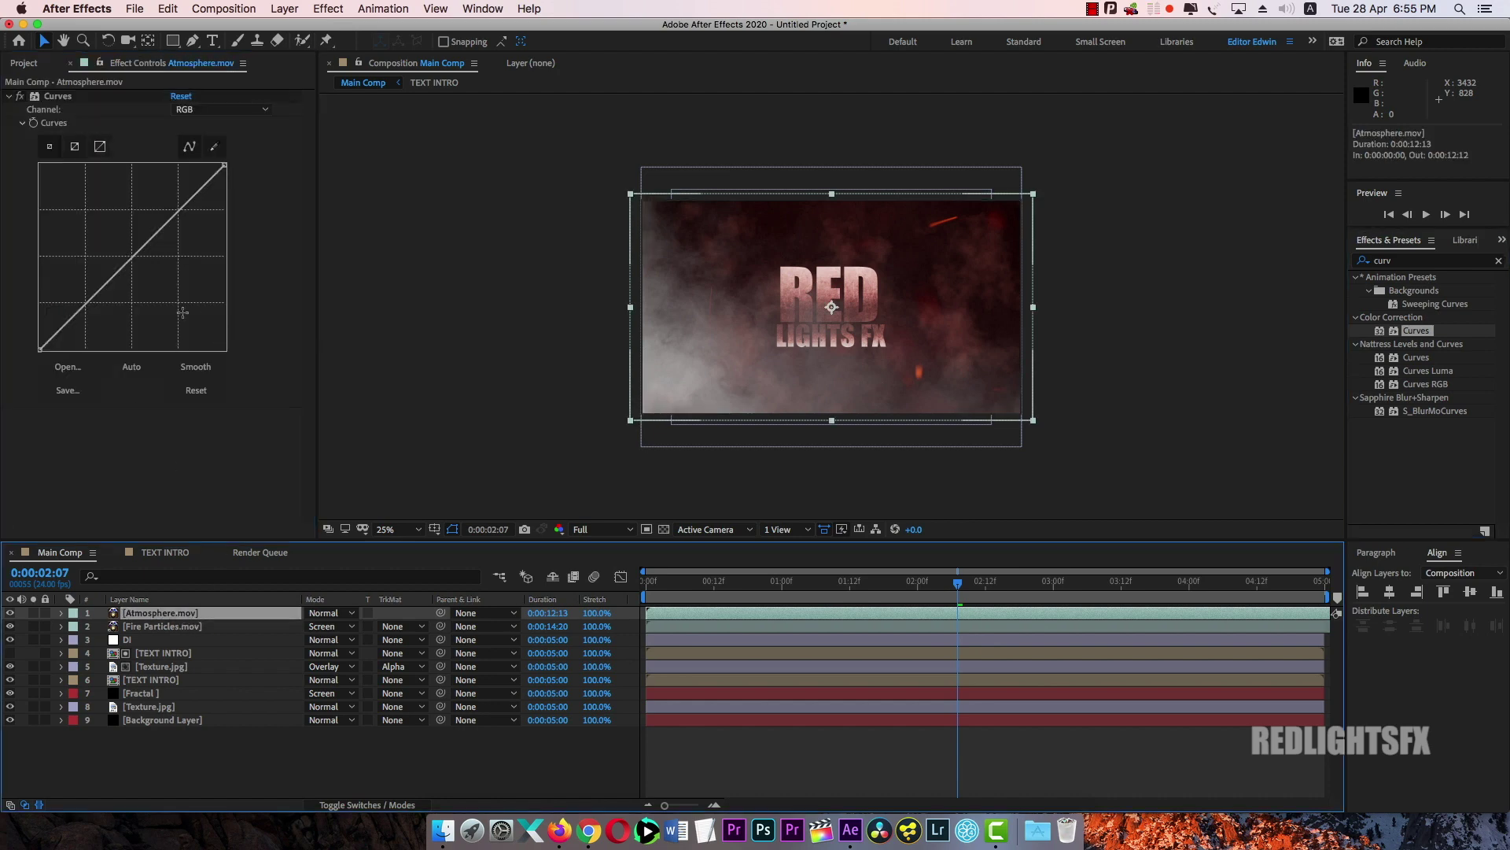
{"action": "left_click", "coordinate": [105, 301]}
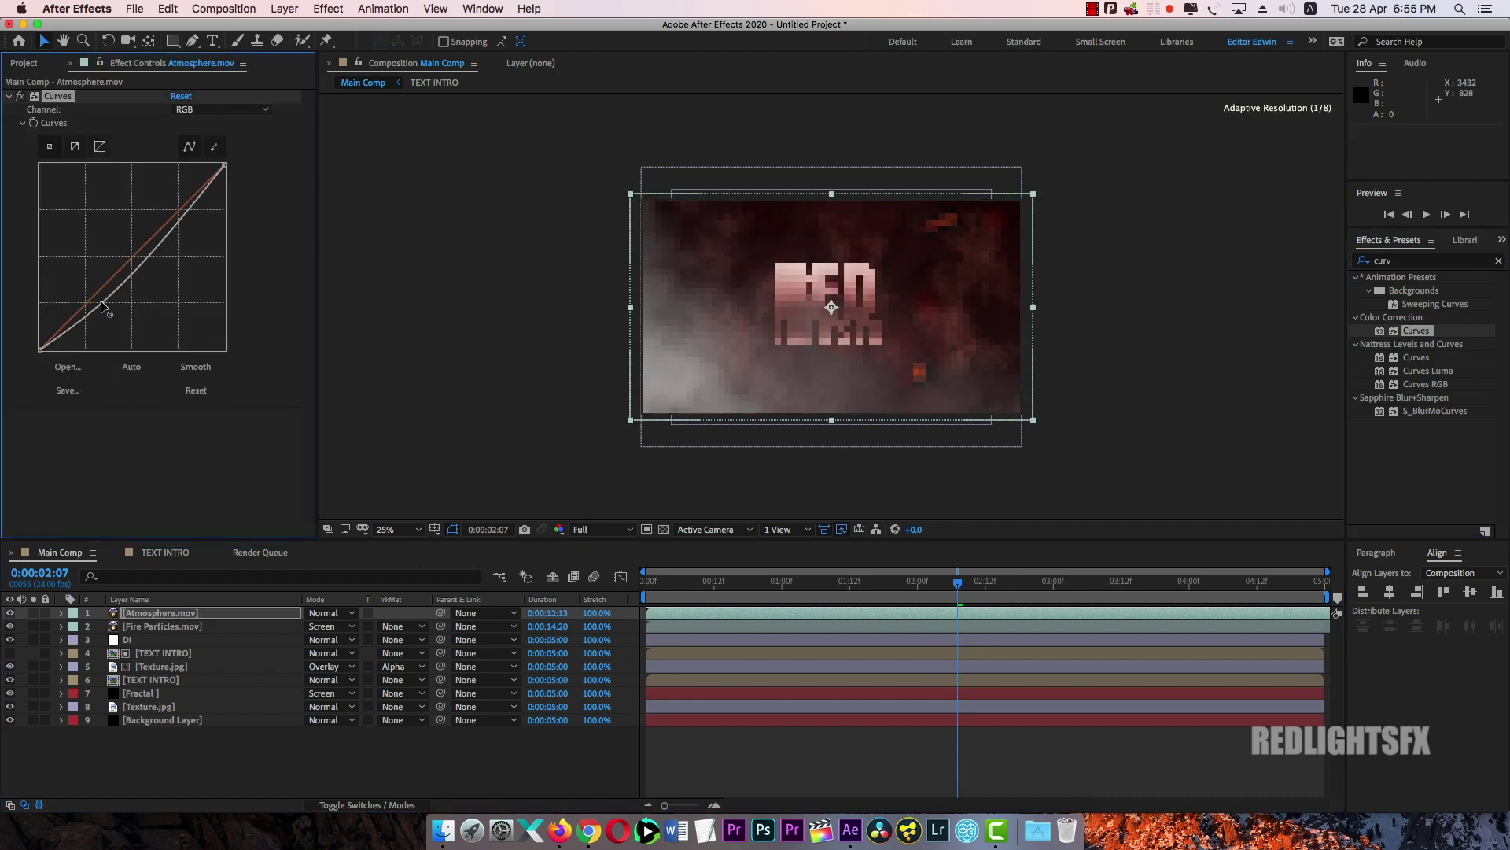
{"action": "left_click", "coordinate": [178, 234]}
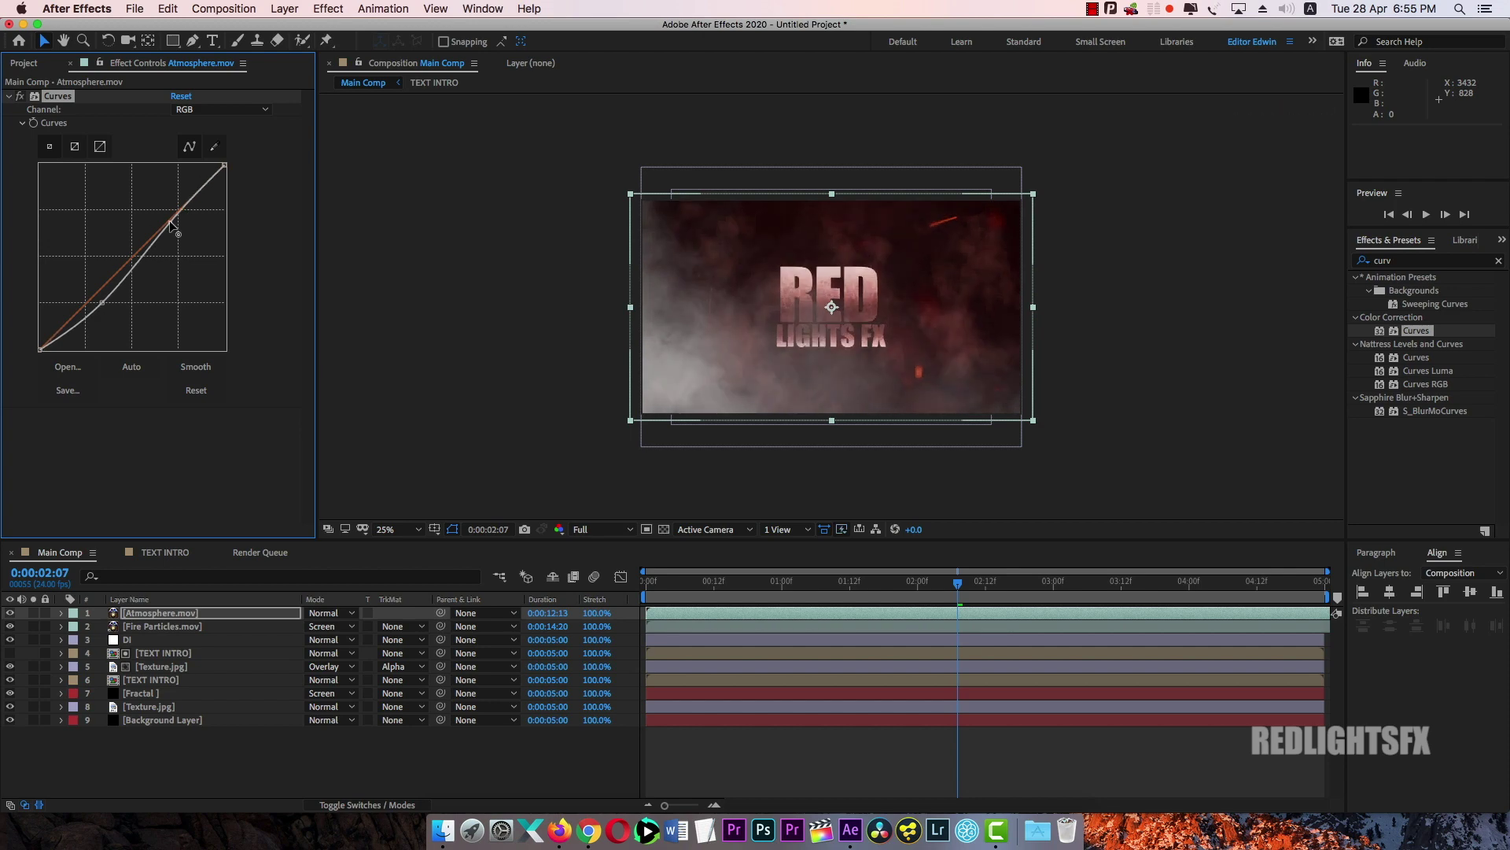
{"action": "left_click_drag", "start_coordinate": [171, 225], "coordinate": [169, 222]}
{"action": "left_click_drag", "start_coordinate": [102, 302], "coordinate": [105, 301]}
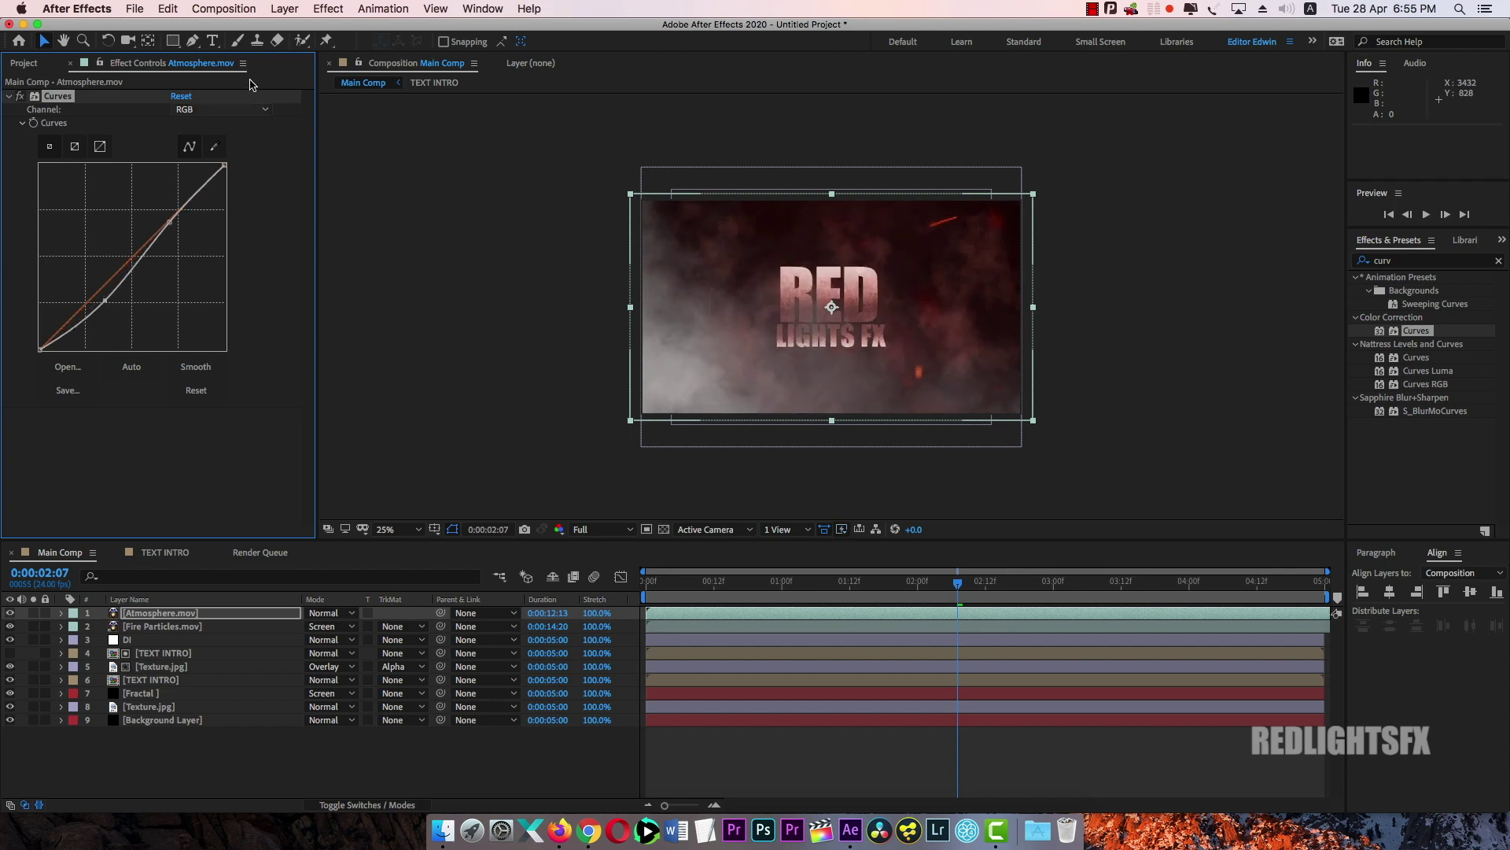
Raise the lower midtones of the Red channel curve on the Atmosphere layer to tint the smoke red, and deselect the layer
{"action": "left_click", "coordinate": [250, 110]}
{"action": "left_click", "coordinate": [205, 140]}
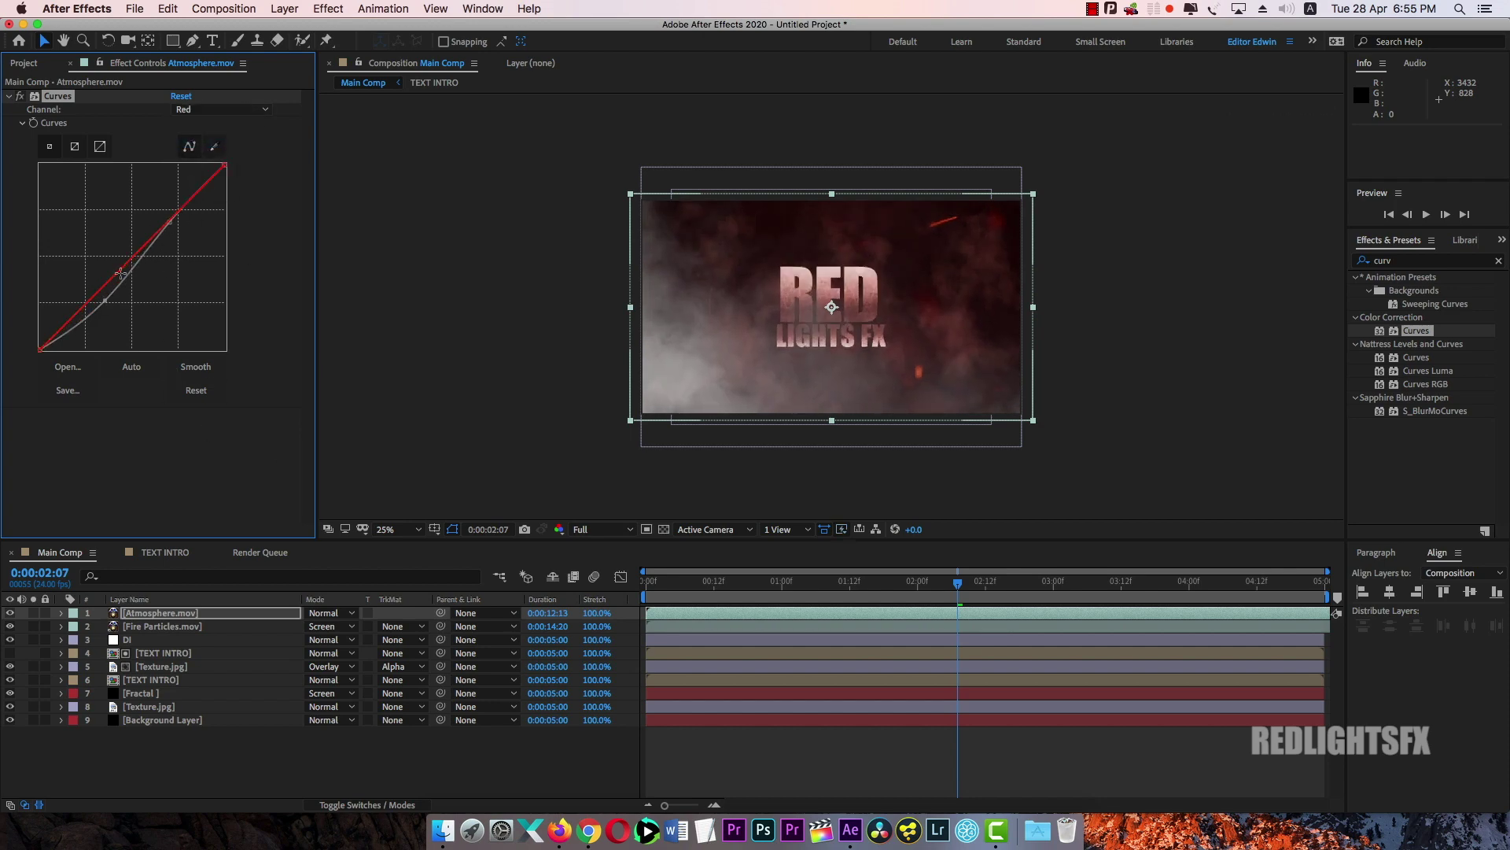
{"action": "mouse_move", "coordinate": [121, 273]}
{"action": "left_mouse_down"}
{"action": "mouse_move", "coordinate": [93, 234]}
{"action": "mouse_move", "coordinate": [104, 273]}
{"action": "left_mouse_up"}
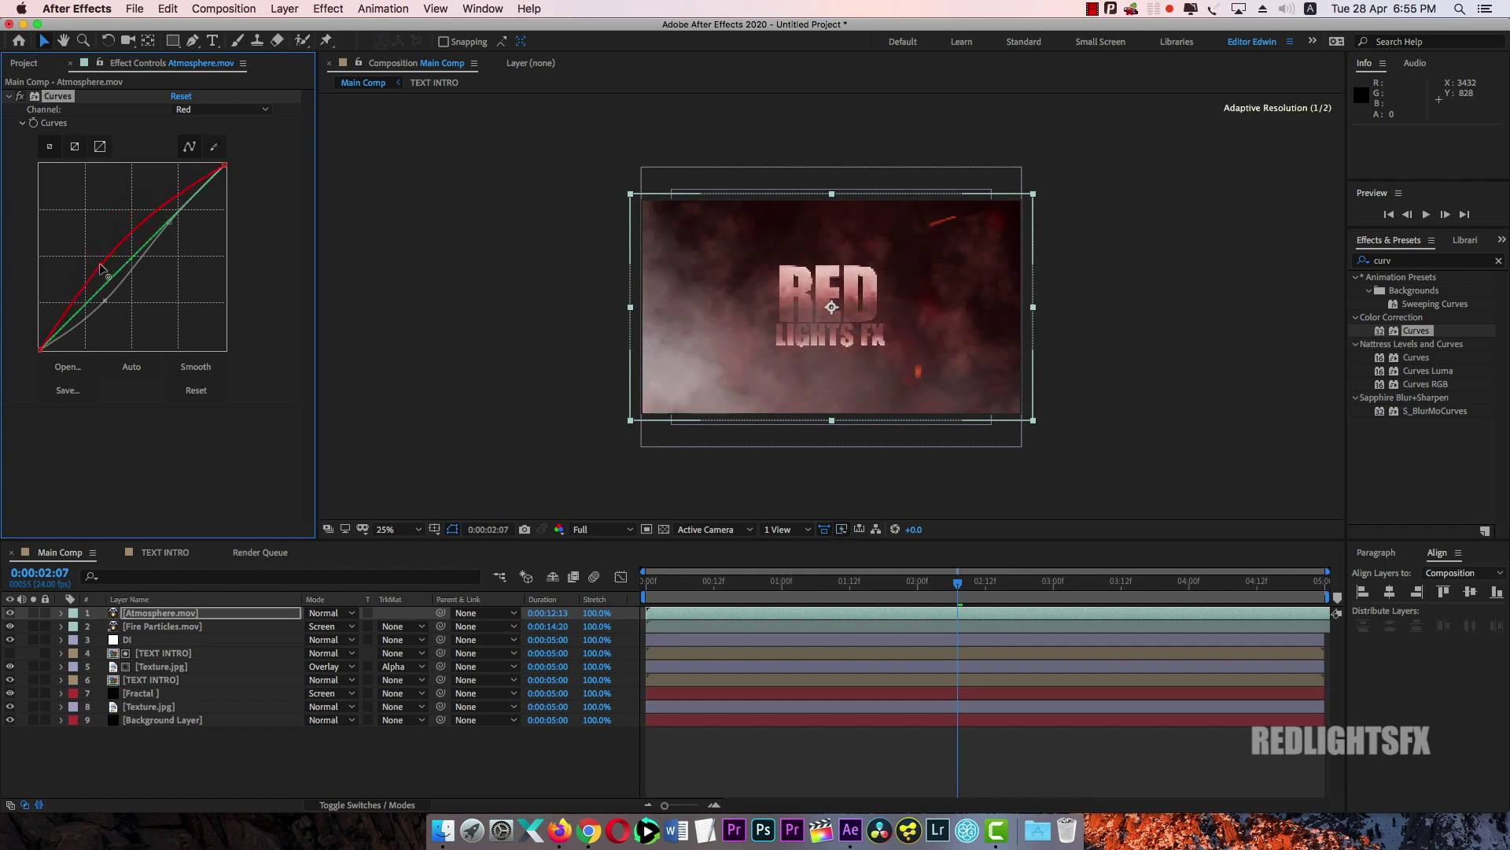
{"action": "left_click", "coordinate": [198, 772]}
Add optical flare02.mov from the project assets above the Atmosphere layer and set its blending mode to Screen
{"action": "left_click", "coordinate": [35, 66]}
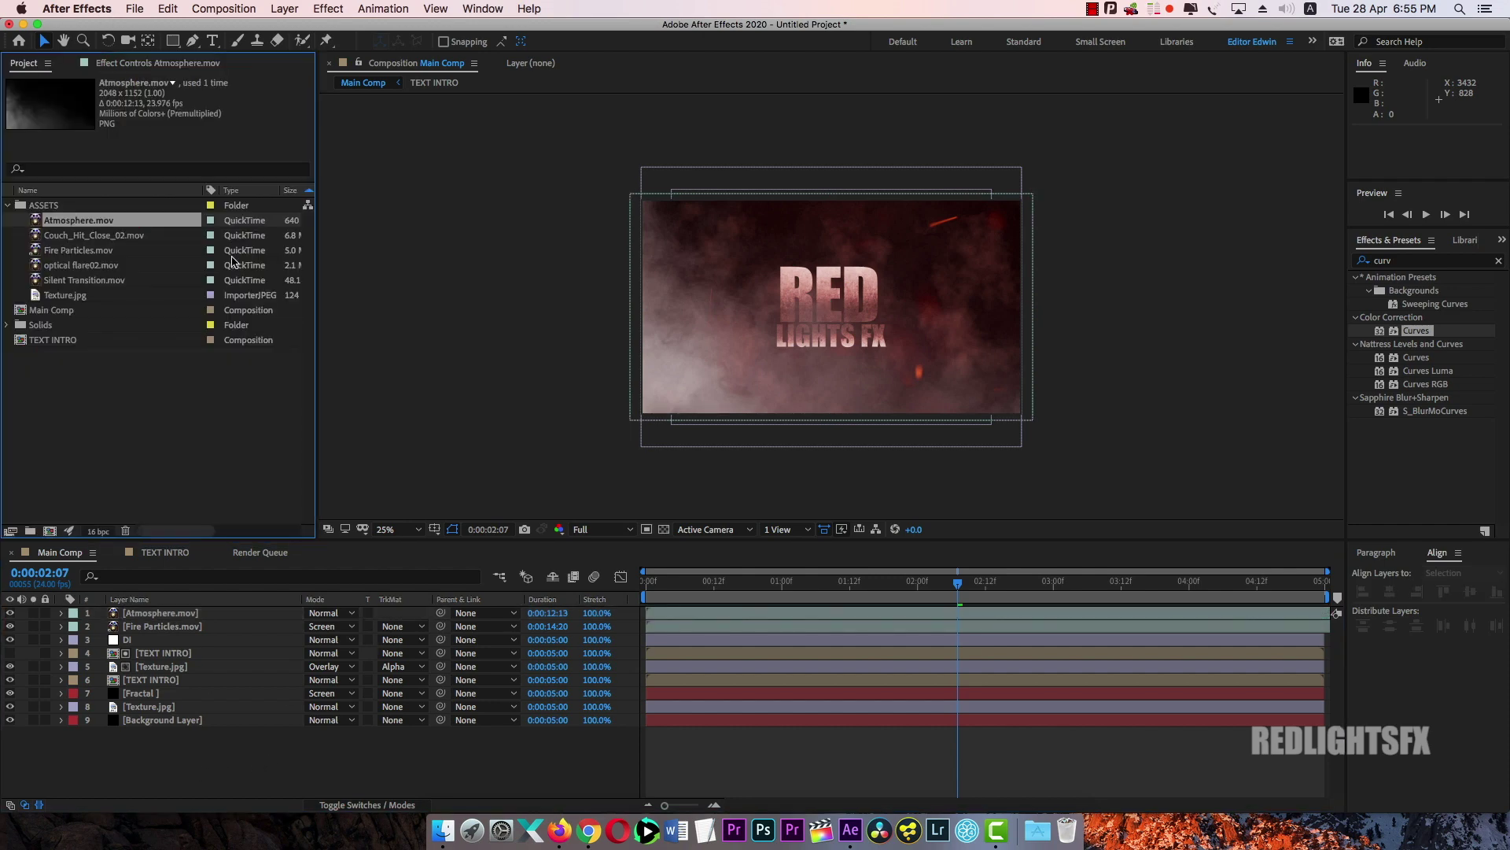
{"action": "left_click", "coordinate": [148, 264]}
{"action": "left_click_drag", "start_coordinate": [82, 270], "coordinate": [178, 612]}
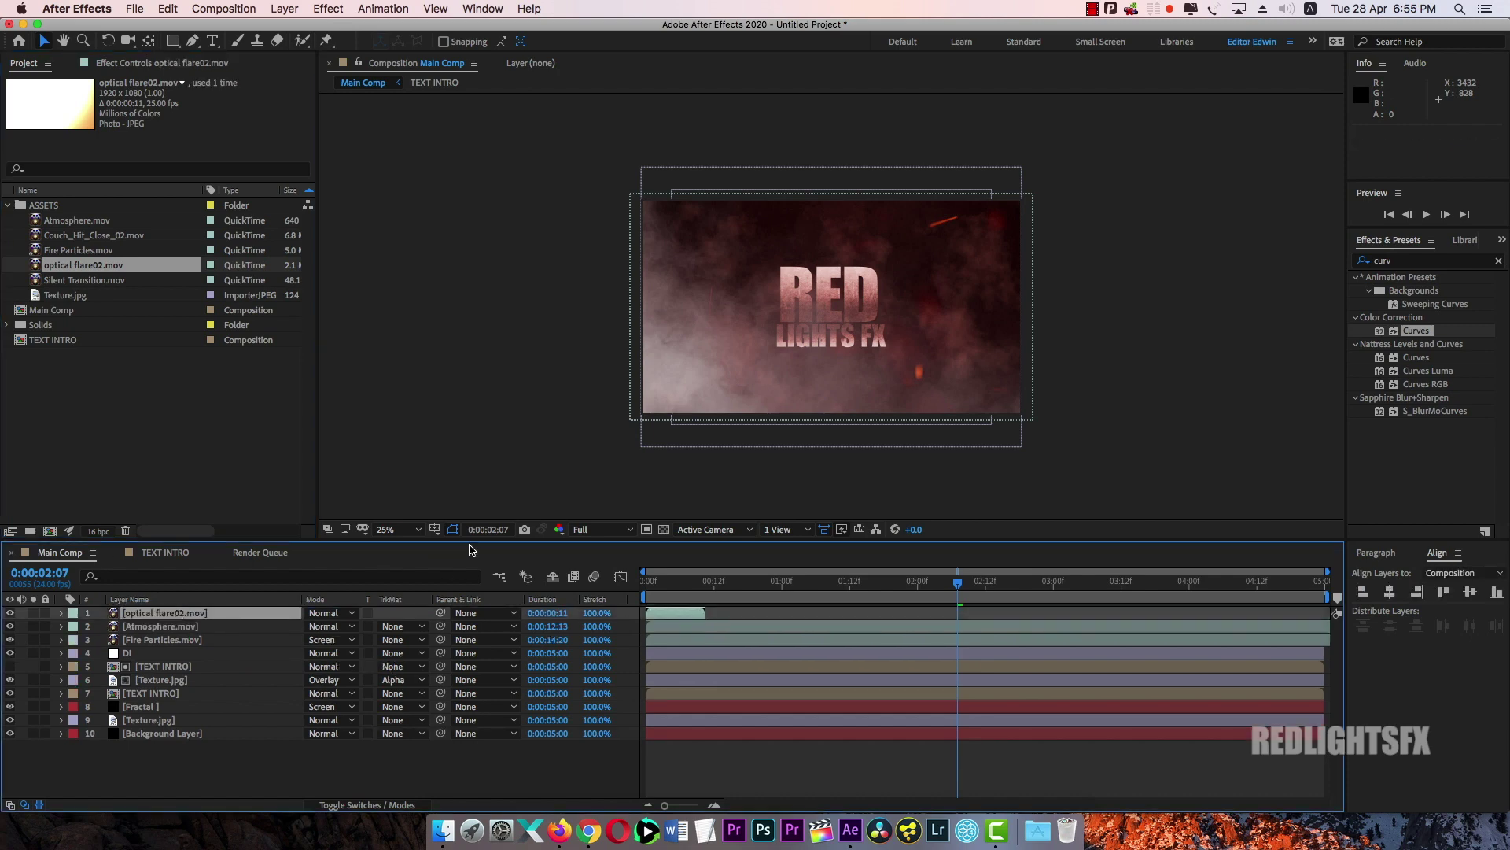
{"action": "mouse_move", "coordinate": [694, 589]}
{"action": "left_mouse_down"}
{"action": "mouse_move", "coordinate": [635, 583]}
{"action": "mouse_move", "coordinate": [695, 590]}
{"action": "mouse_move", "coordinate": [669, 590]}
{"action": "left_mouse_up"}
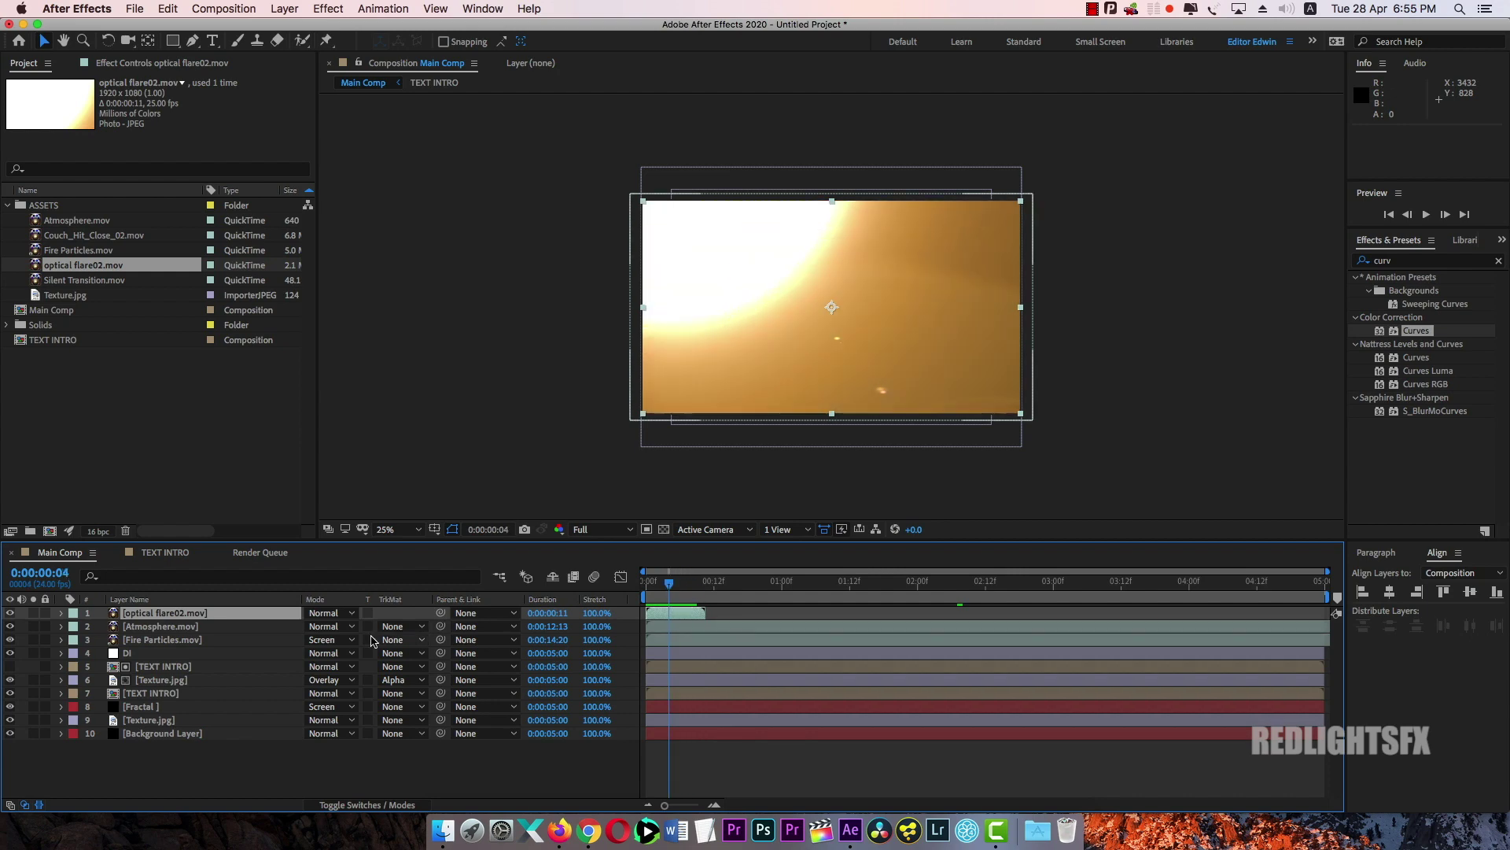
{"action": "left_click", "coordinate": [335, 614]}
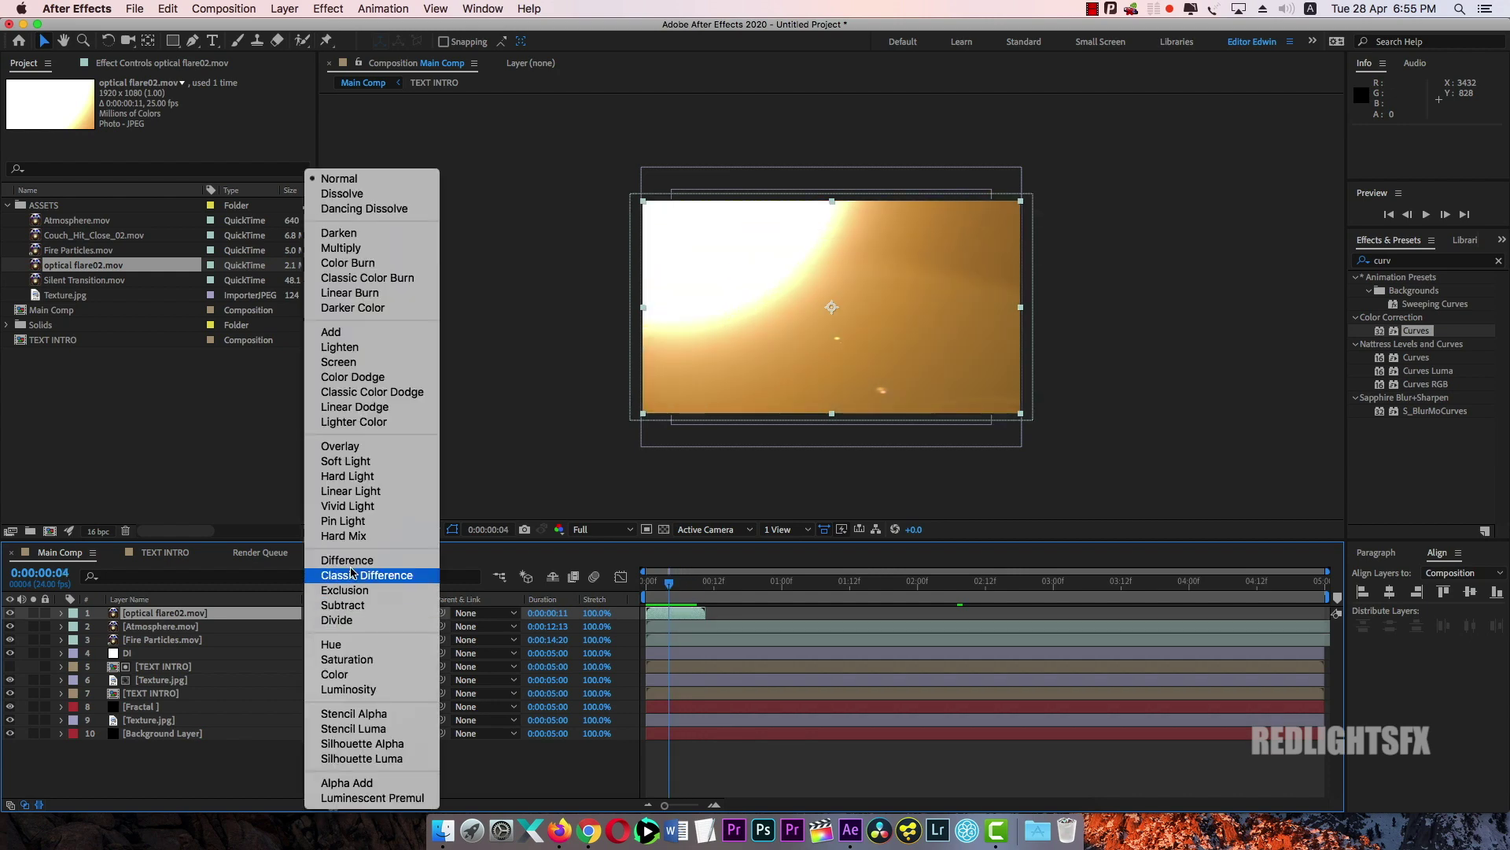
{"action": "left_click", "coordinate": [366, 365]}
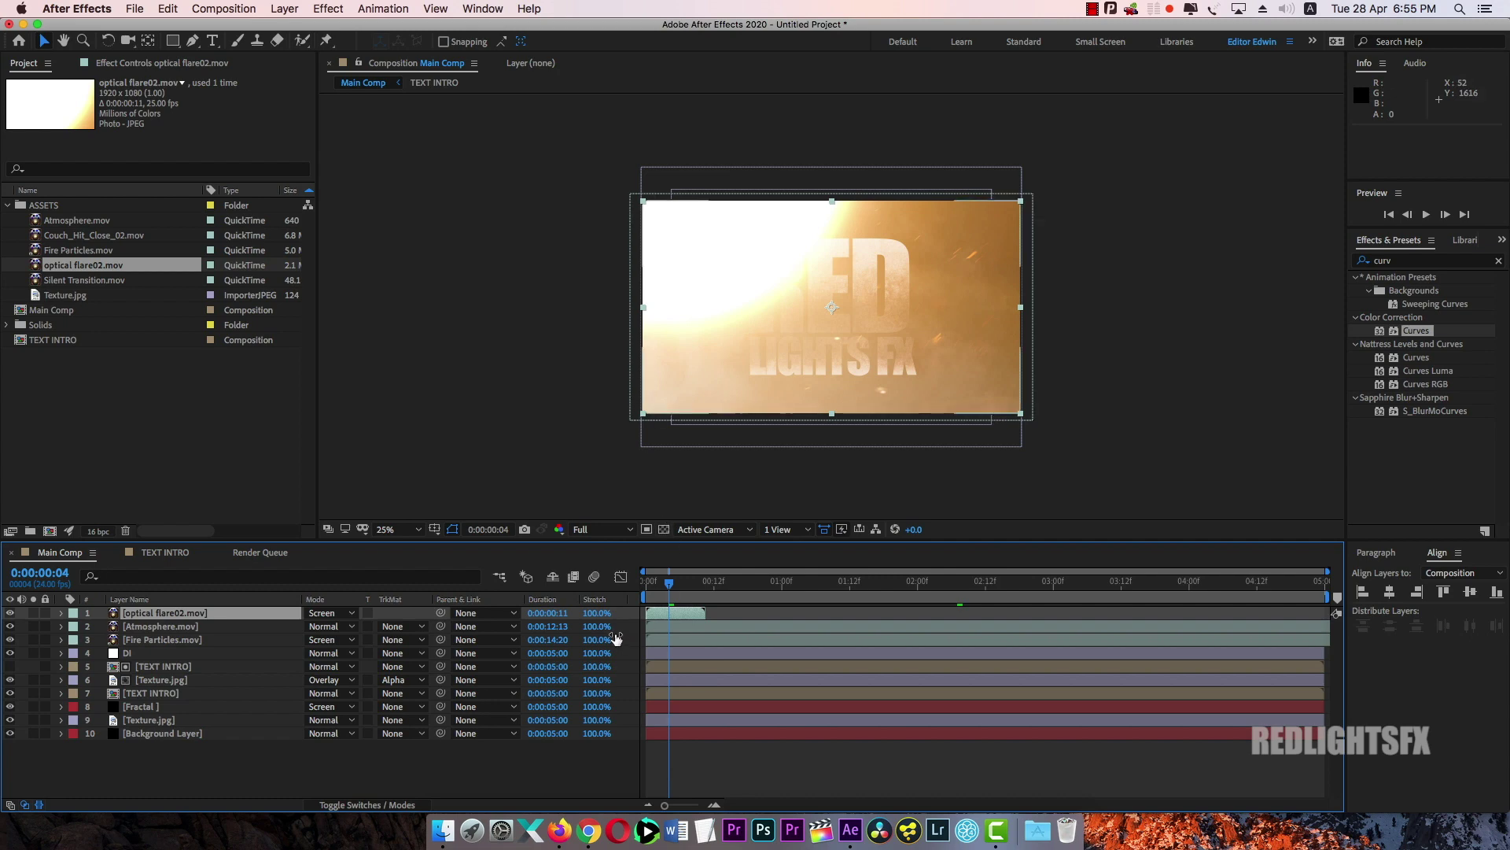
Shift the optical flare02 layer two frames earlier and preview the opening of the intro
{"action": "left_click_drag", "start_coordinate": [669, 582], "coordinate": [664, 618]}
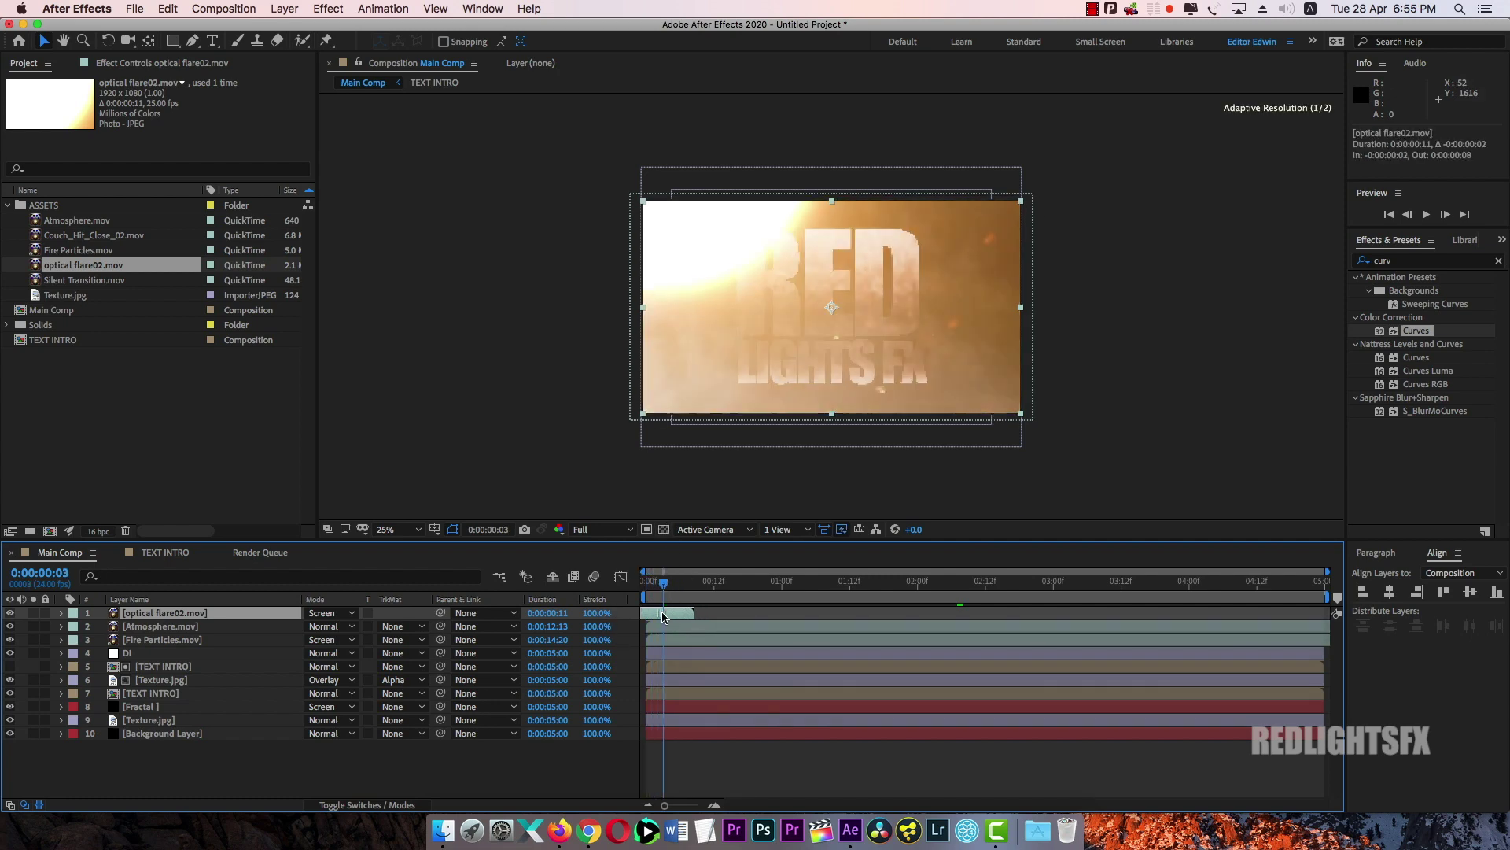
{"action": "key", "text": "space"}
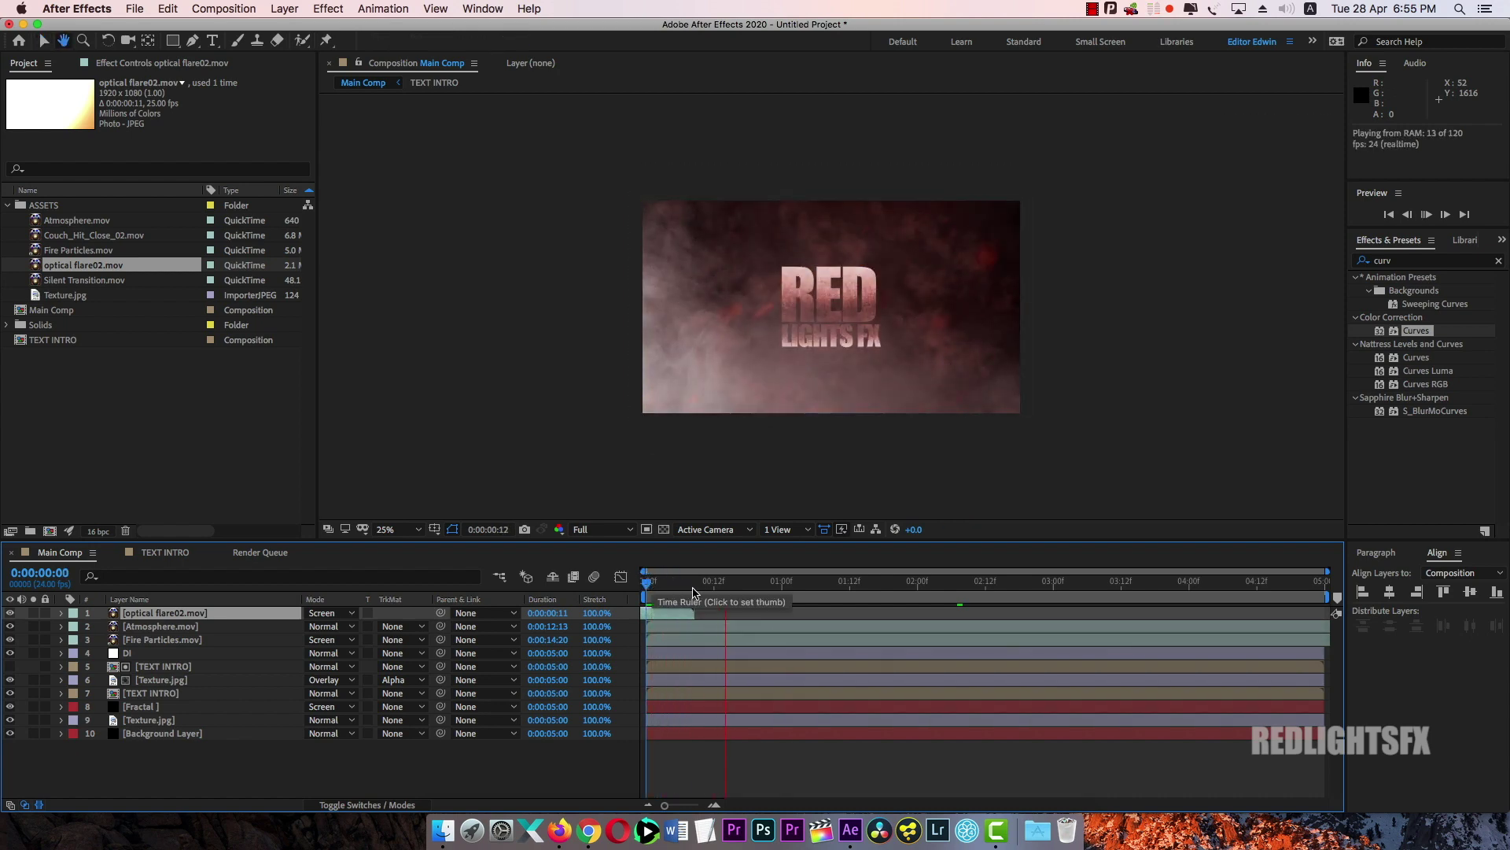
{"action": "left_click_drag", "start_coordinate": [646, 582], "coordinate": [722, 580]}
{"action": "key", "text": "space"}
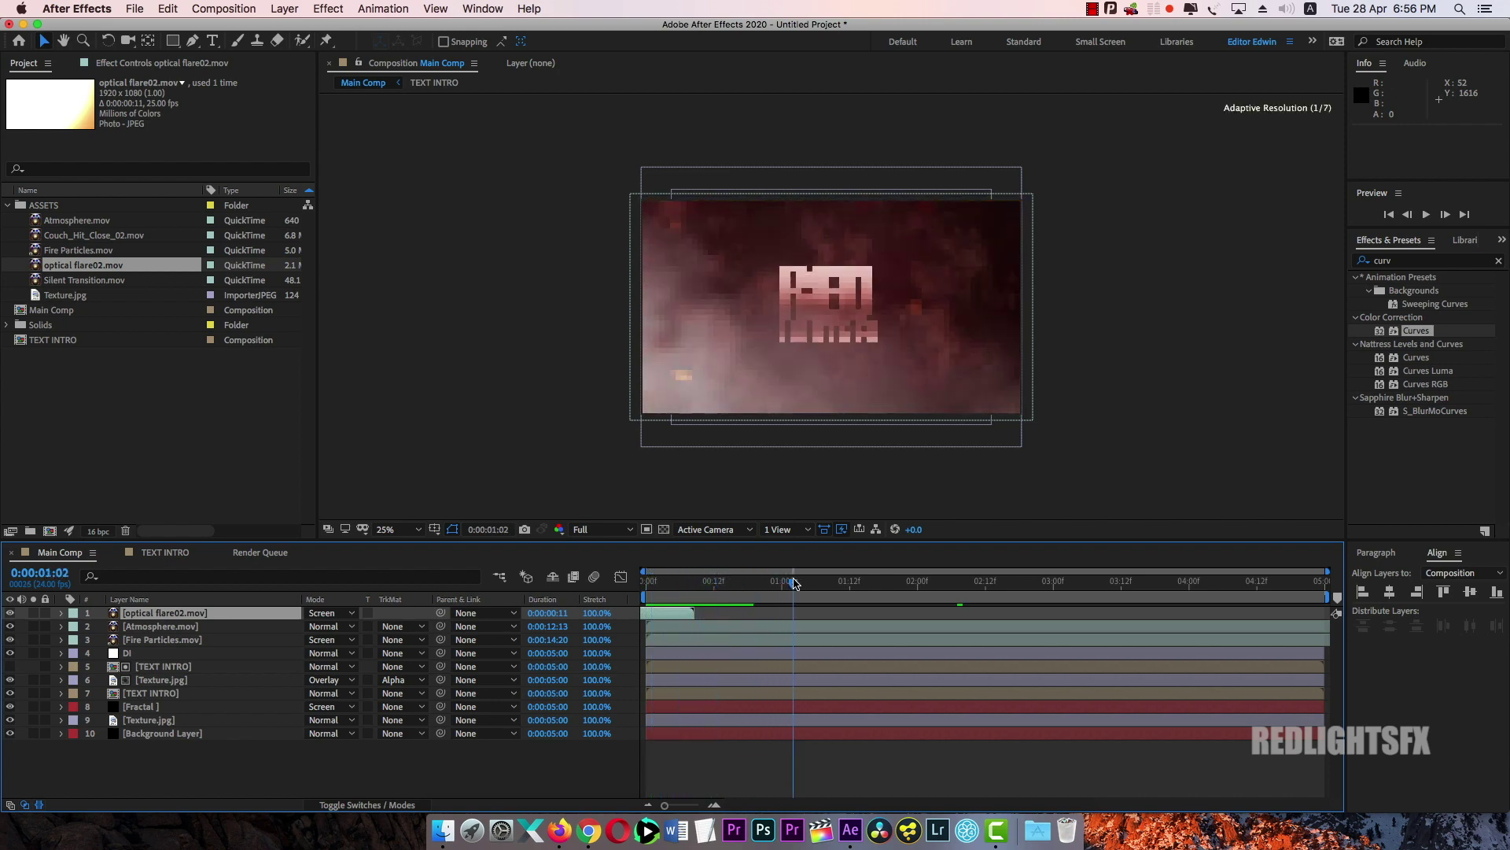
Add Silent Transition.mov as the uppermost layer of Main Comp and set its blending mode to Screen
{"action": "left_click", "coordinate": [80, 252]}
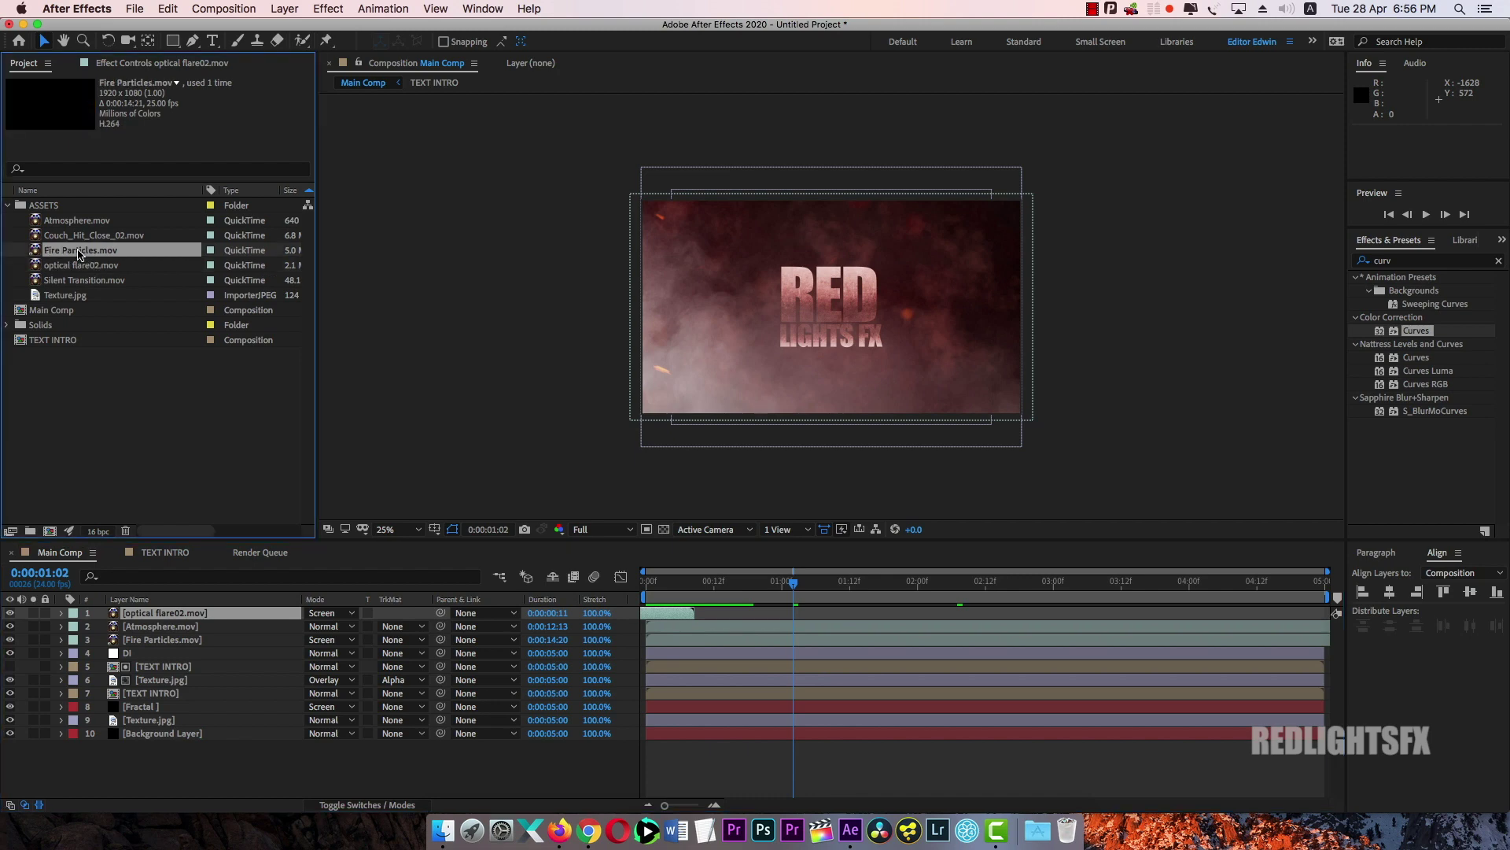
{"action": "left_click", "coordinate": [85, 280]}
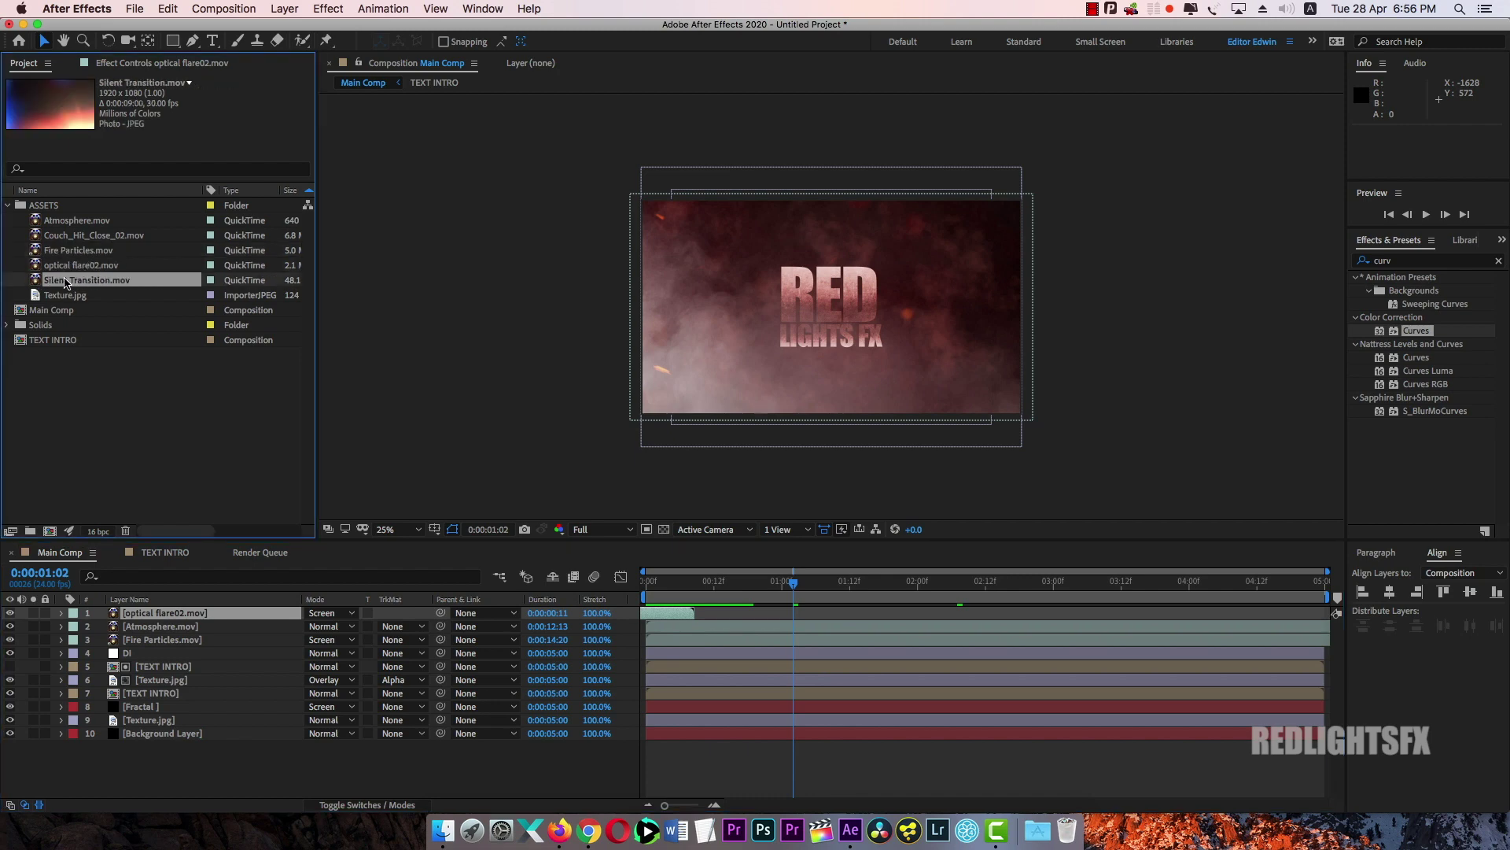
{"action": "left_click_drag", "start_coordinate": [67, 283], "coordinate": [199, 613]}
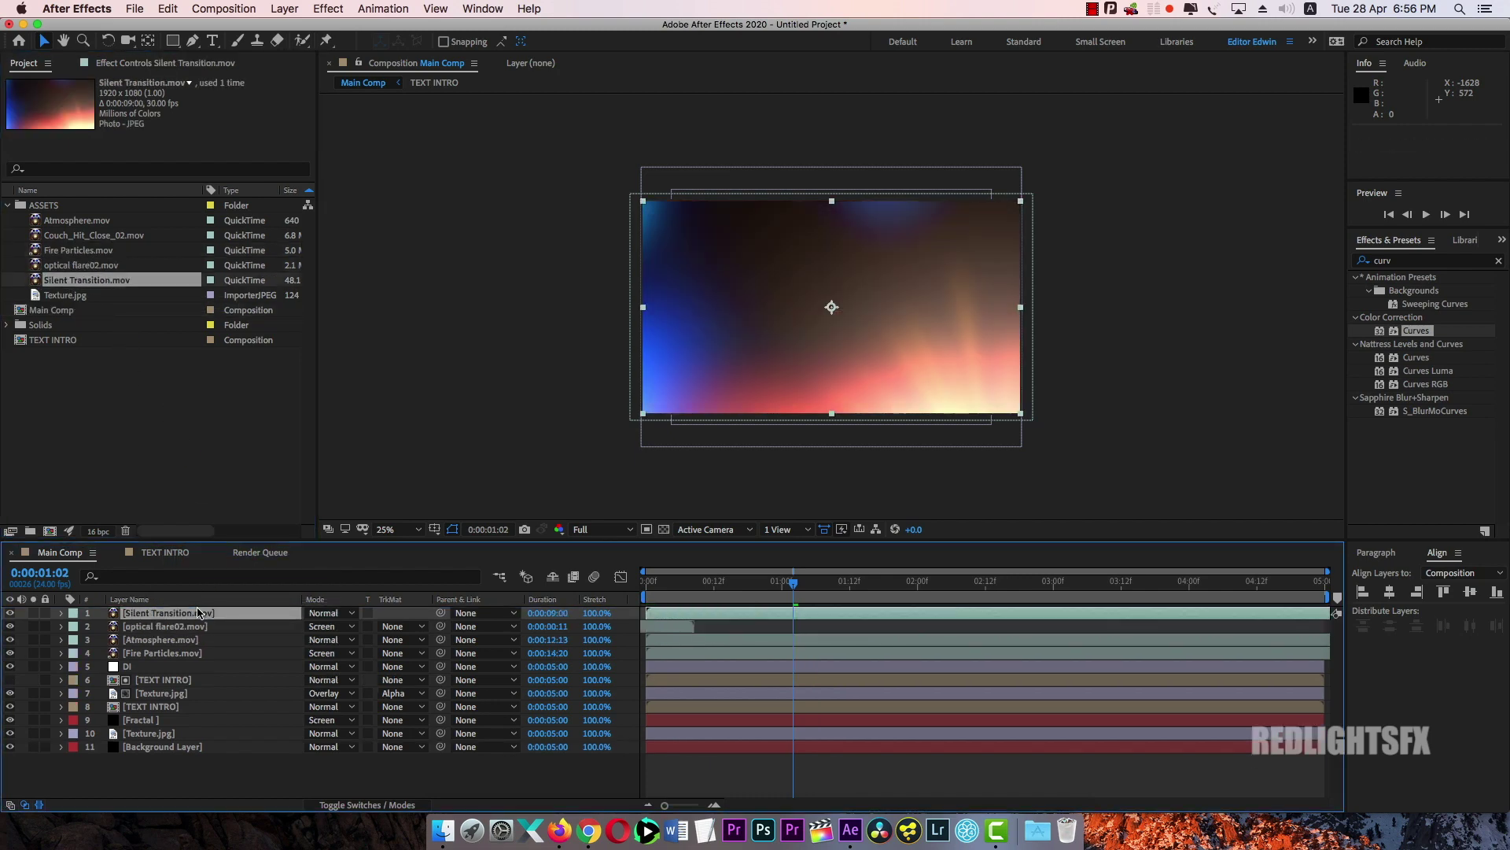
{"action": "left_click", "coordinate": [338, 613]}
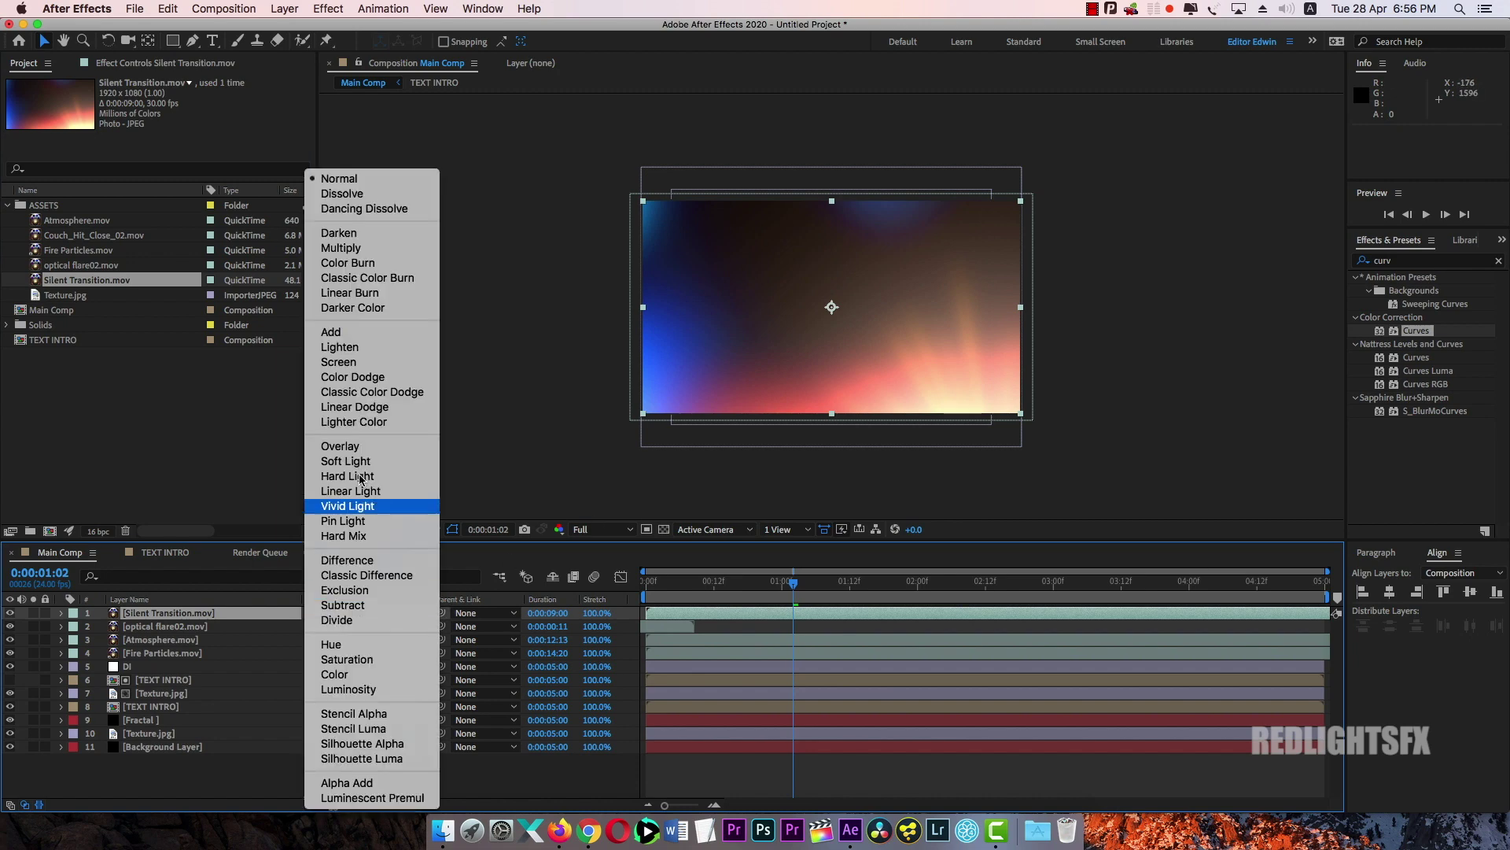
{"action": "left_click", "coordinate": [359, 362]}
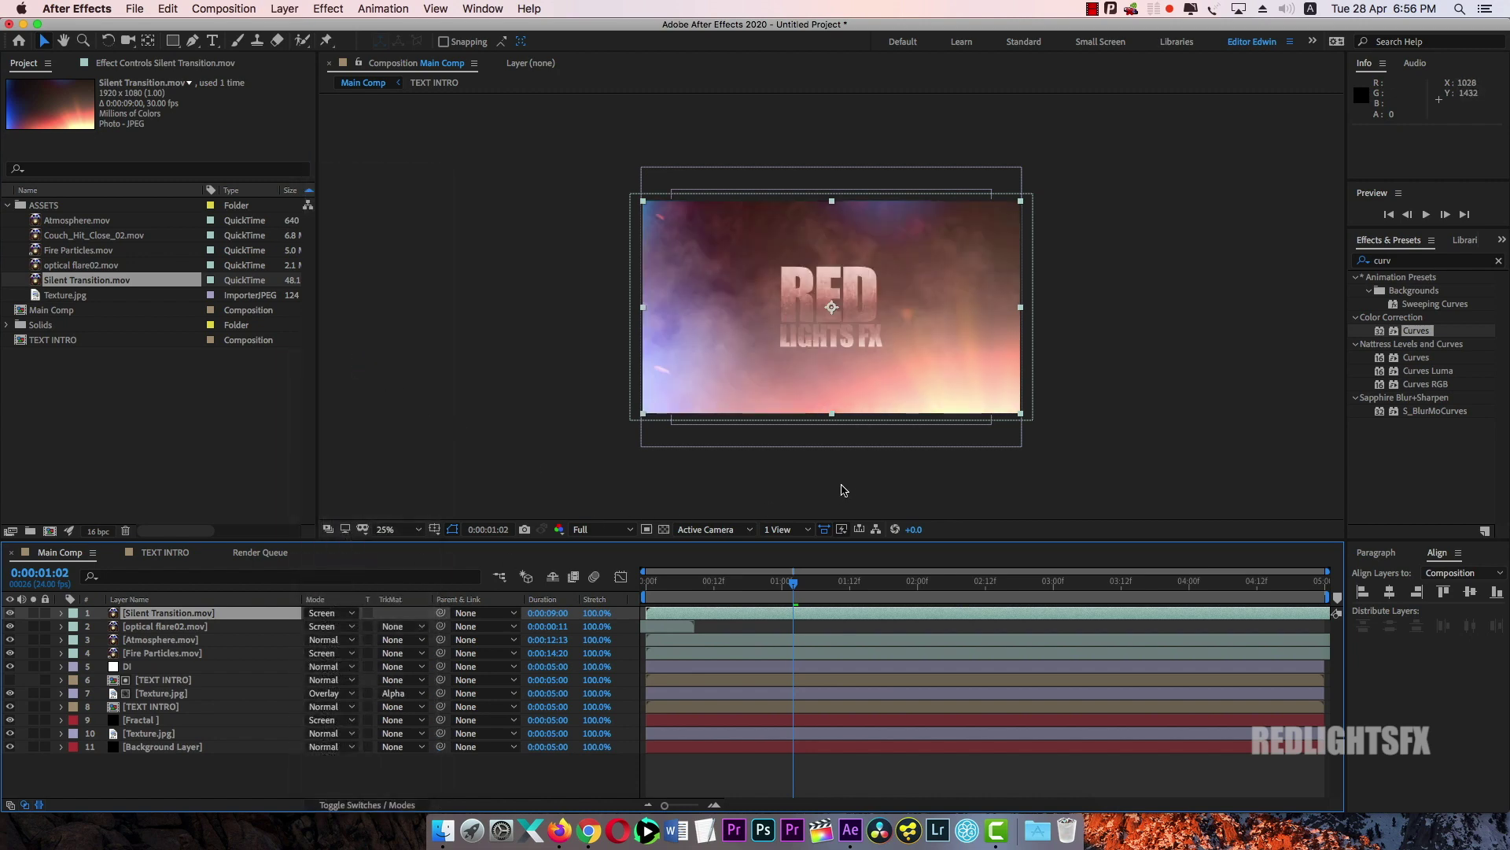
Move the Silent Transition layer below optical flare02 and review the combined light effects across the first two seconds
{"action": "left_click_drag", "start_coordinate": [791, 584], "coordinate": [641, 580]}
{"action": "key", "text": "space"}
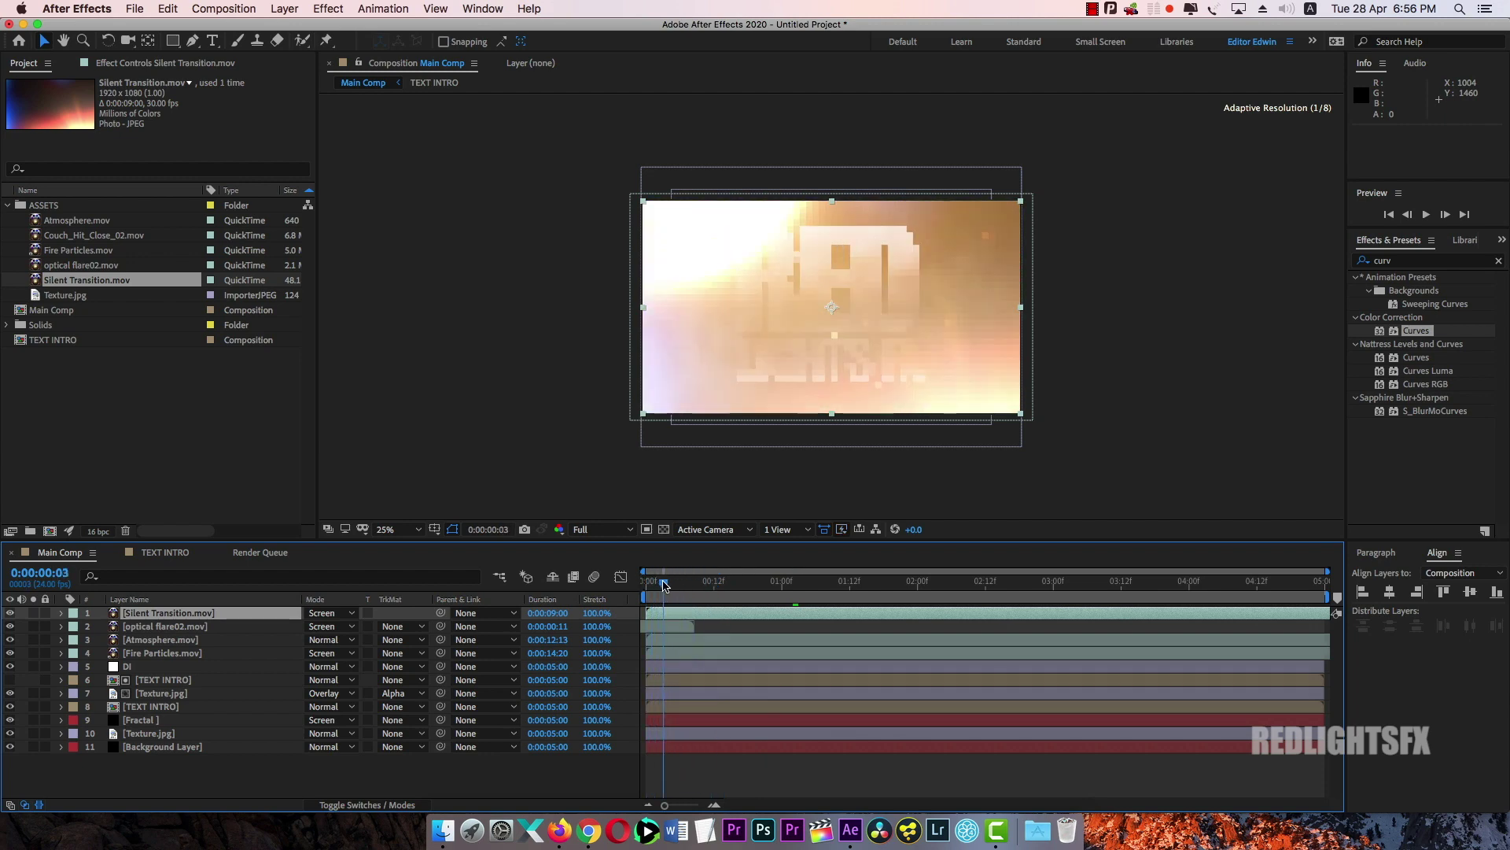
{"action": "left_click_drag", "start_coordinate": [175, 620], "coordinate": [213, 631]}
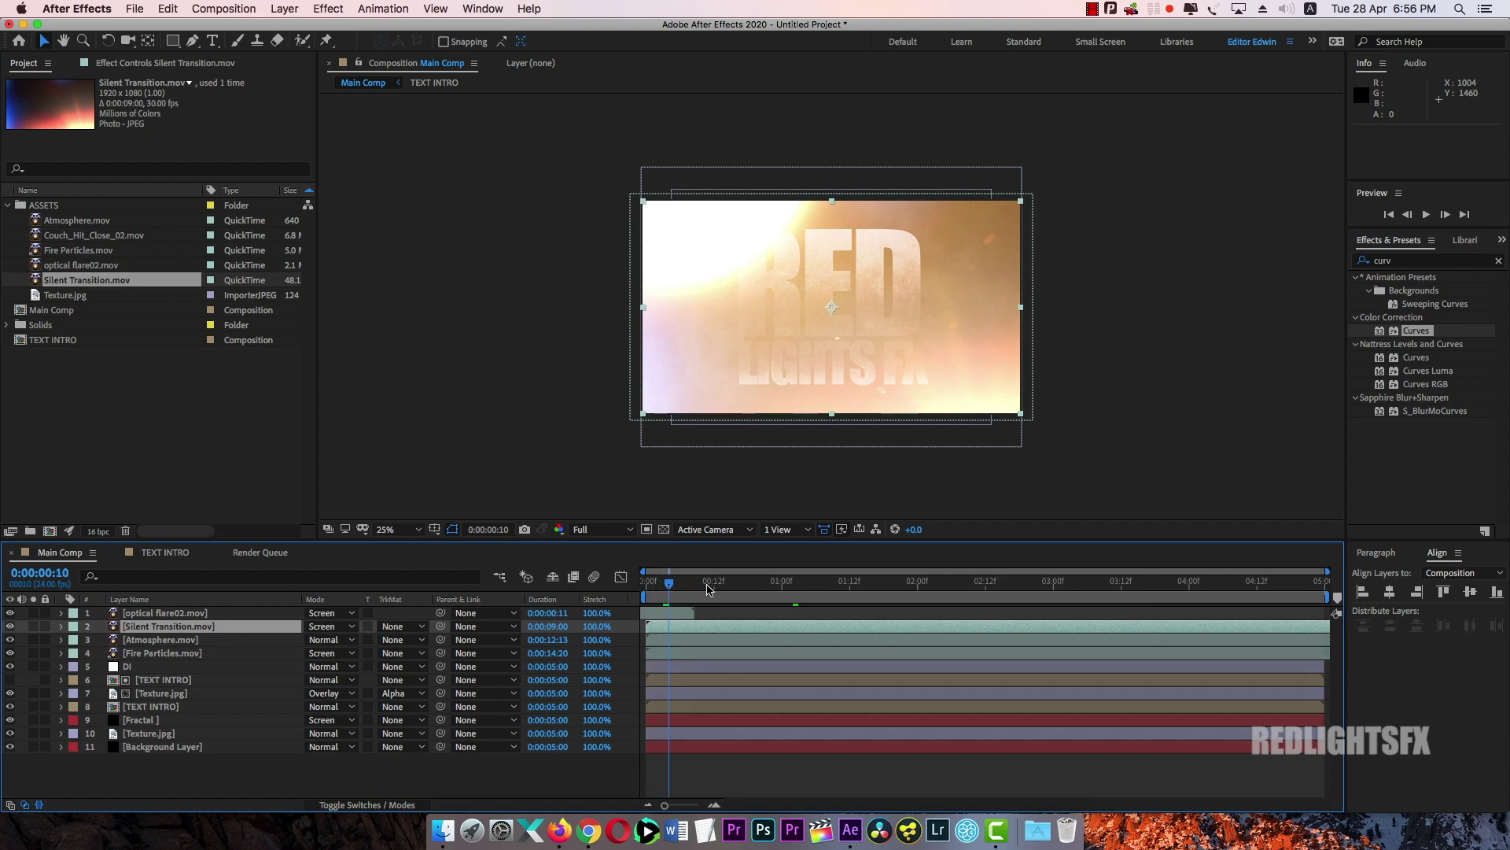
{"action": "left_click_drag", "start_coordinate": [708, 588], "coordinate": [744, 586]}
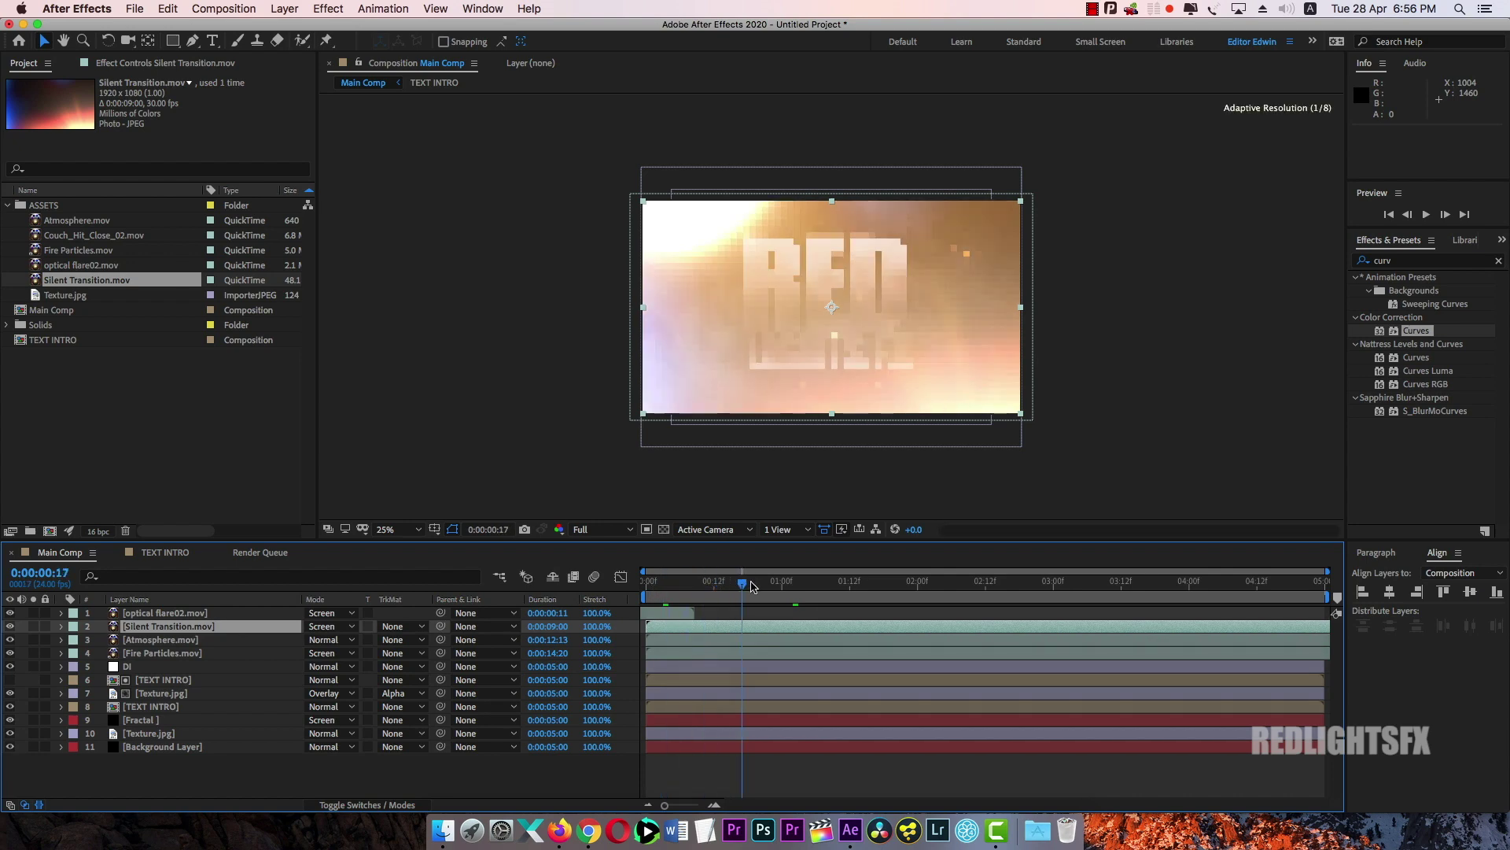
{"action": "key", "text": "period"}
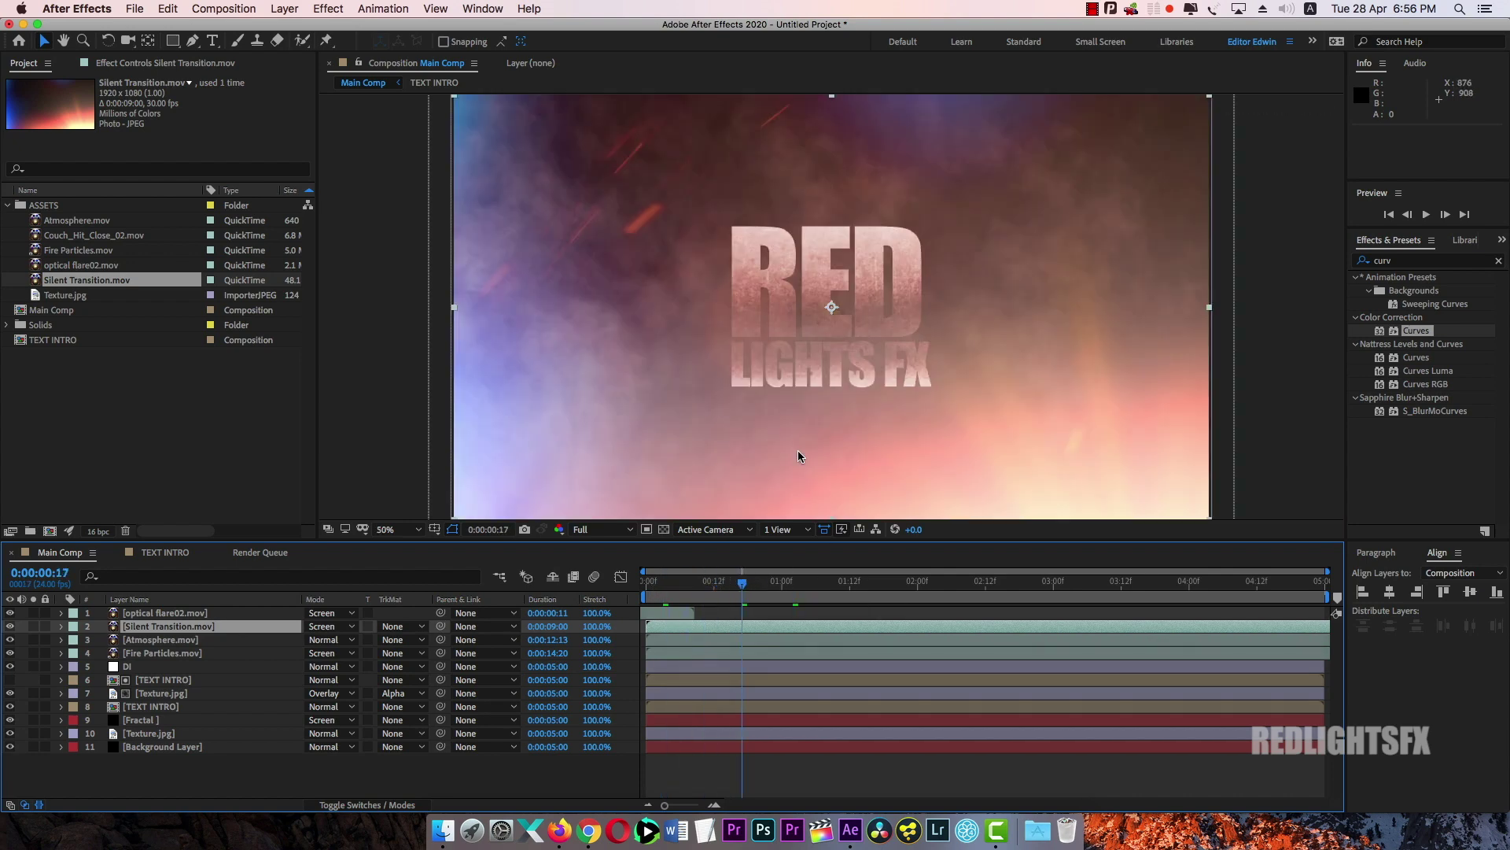
{"action": "left_click_drag", "start_coordinate": [742, 586], "coordinate": [935, 589]}
{"action": "key", "text": "comma"}
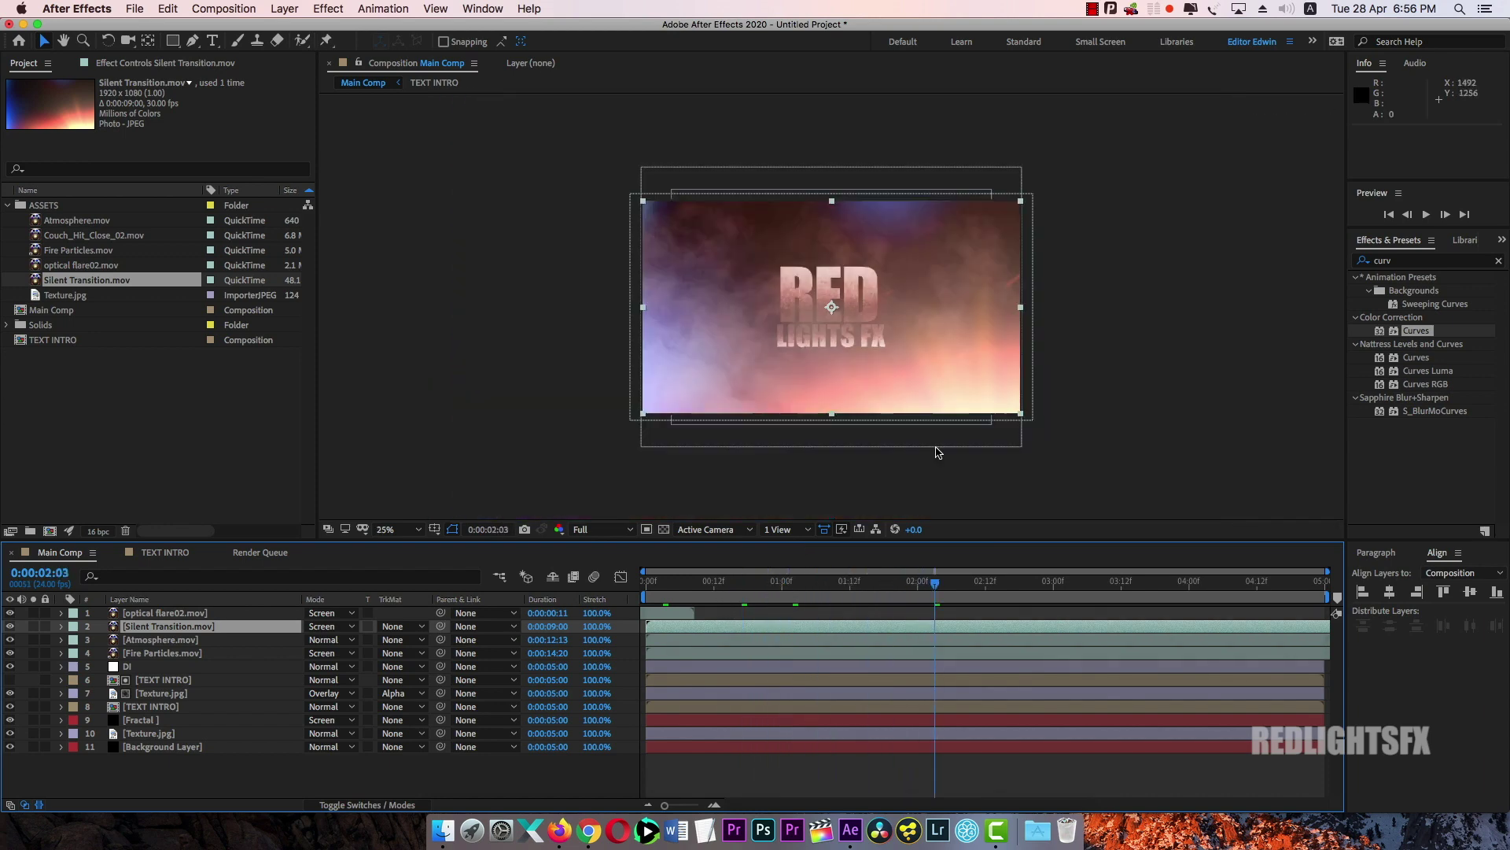
Duplicate the Fractal layer and place the copy between the Silent Transition and Atmosphere layers
{"action": "key", "text": "period"}
{"action": "left_click_drag", "start_coordinate": [935, 582], "coordinate": [1280, 589]}
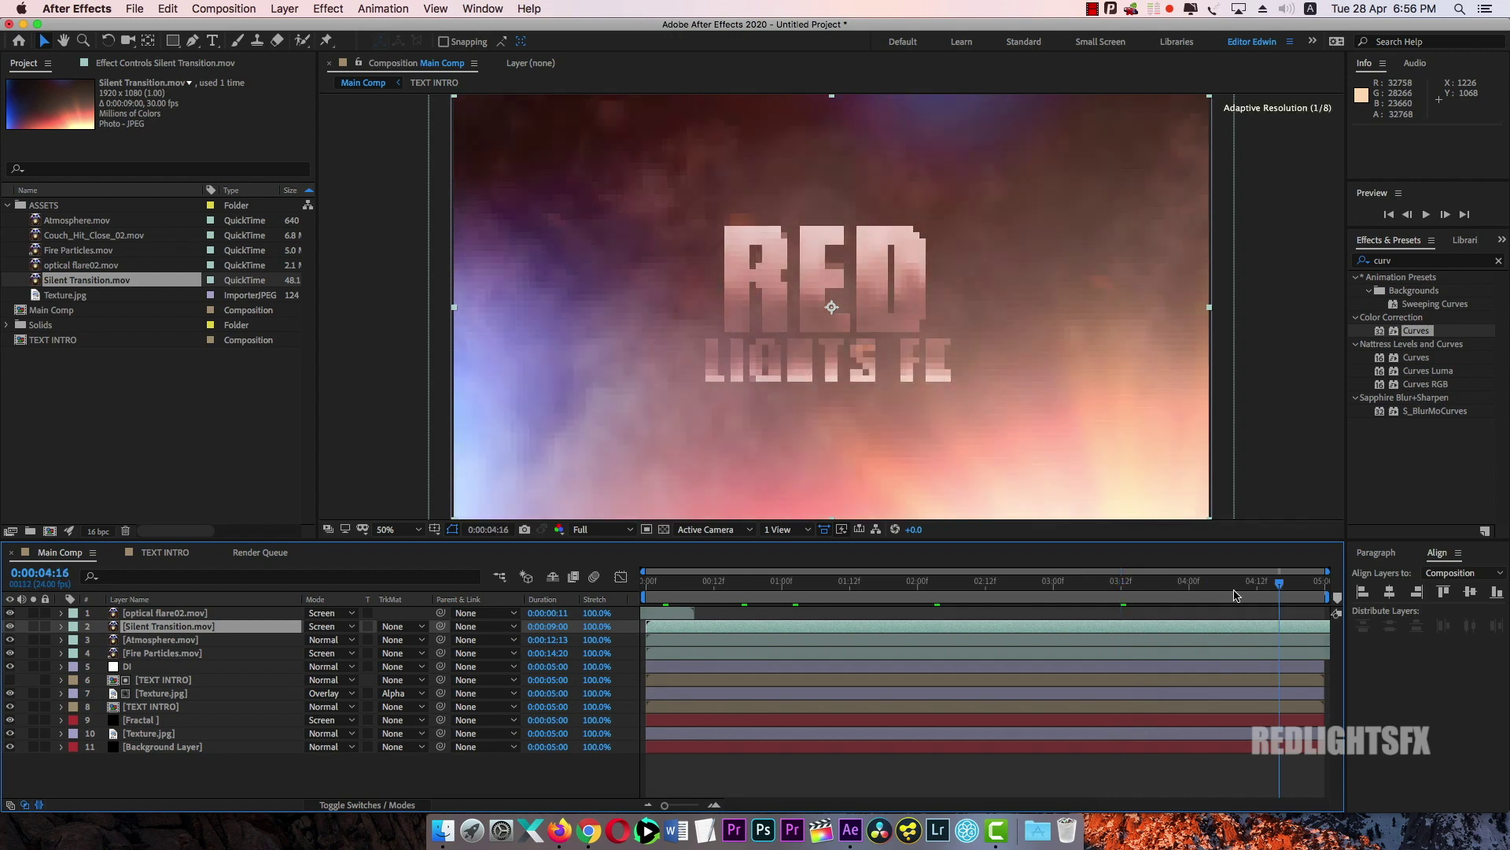
{"action": "left_click", "coordinate": [144, 721]}
{"action": "key", "text": "super+d"}
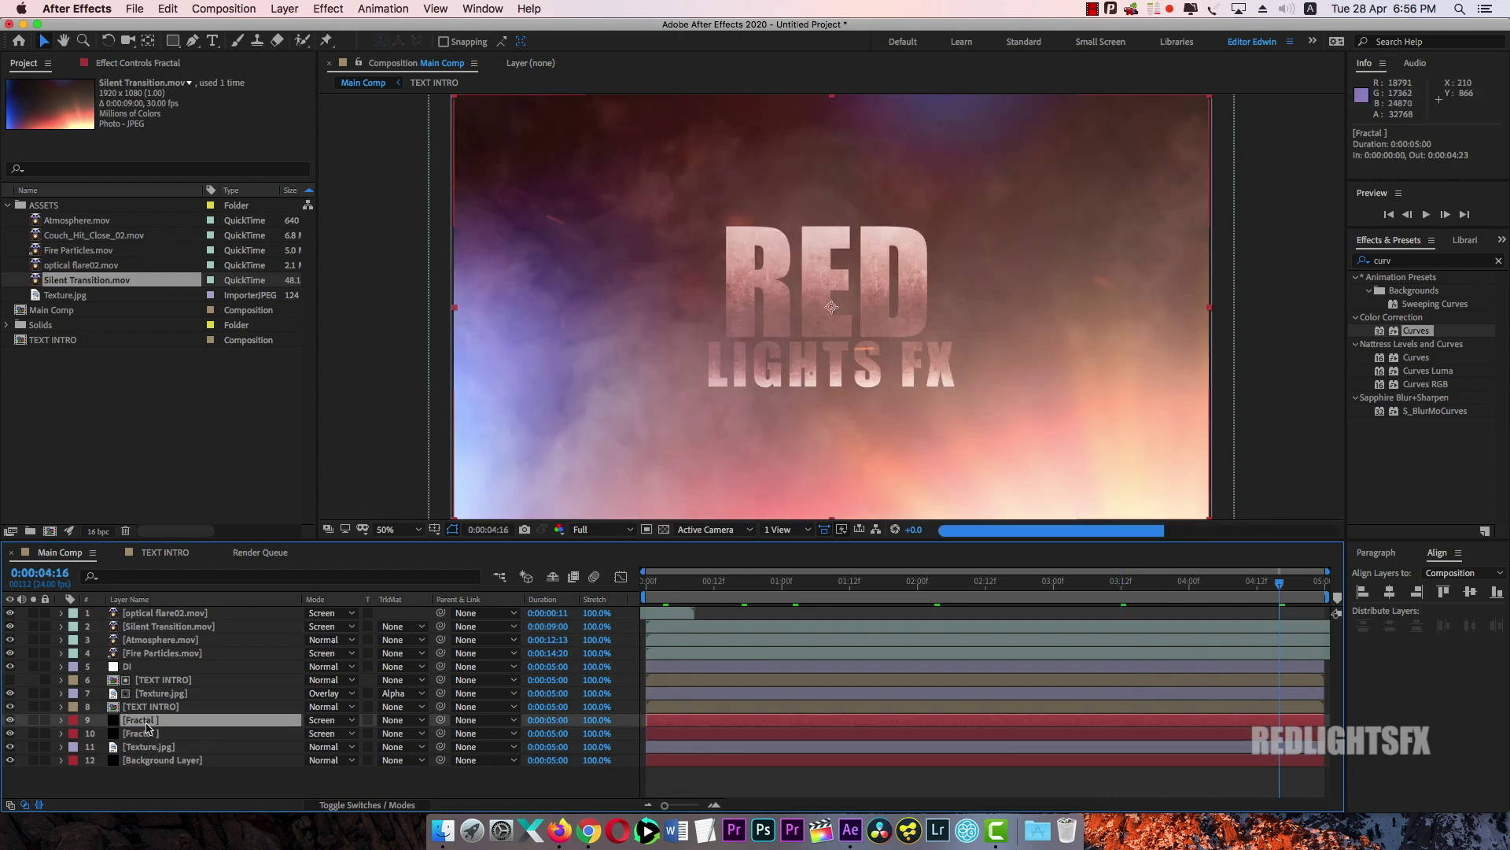
{"action": "left_click_drag", "start_coordinate": [153, 724], "coordinate": [182, 629]}
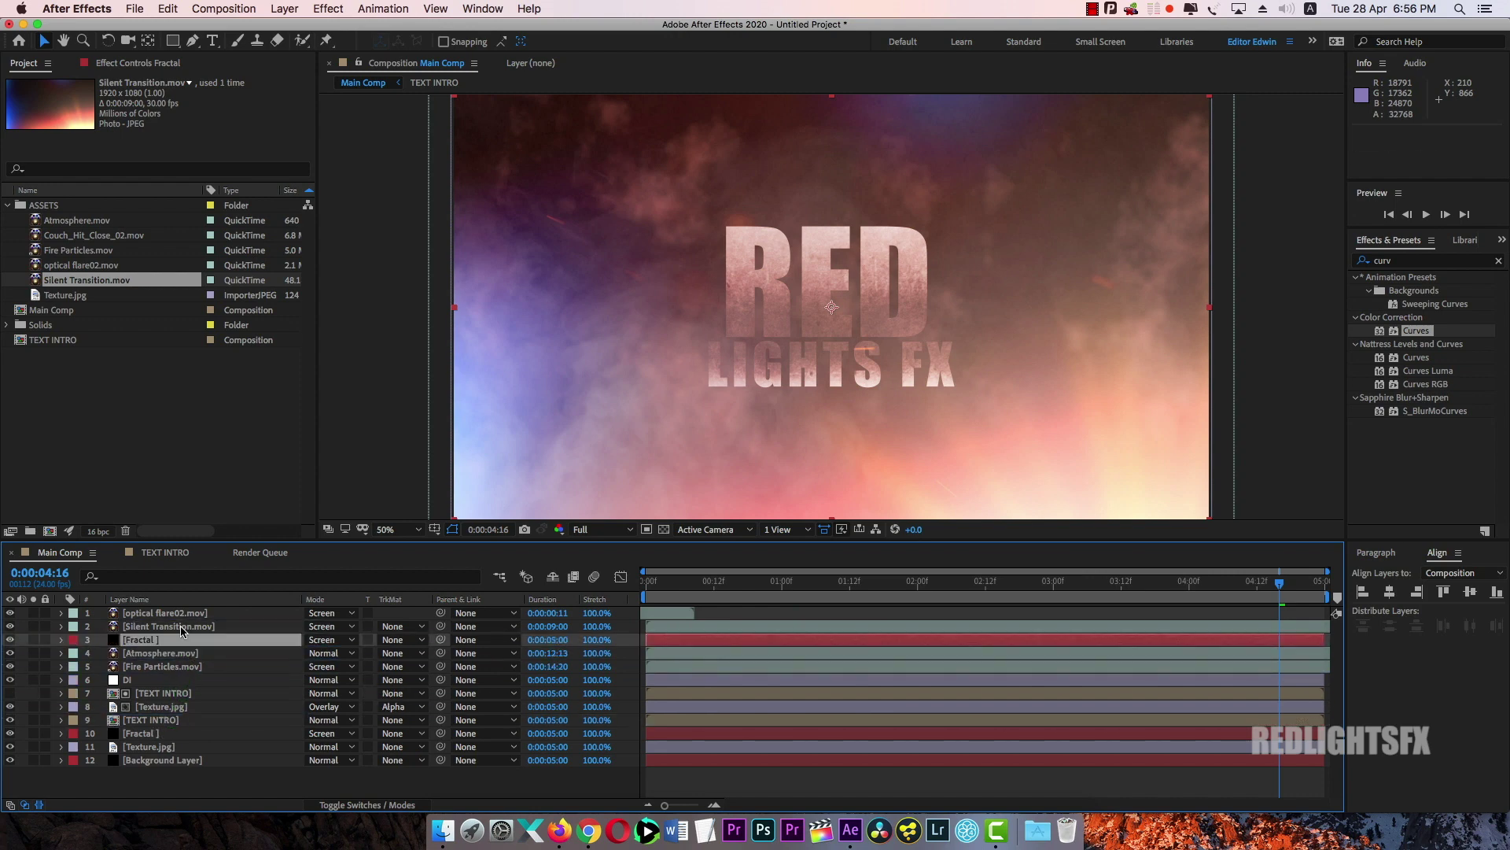
{"action": "left_click", "coordinate": [174, 639]}
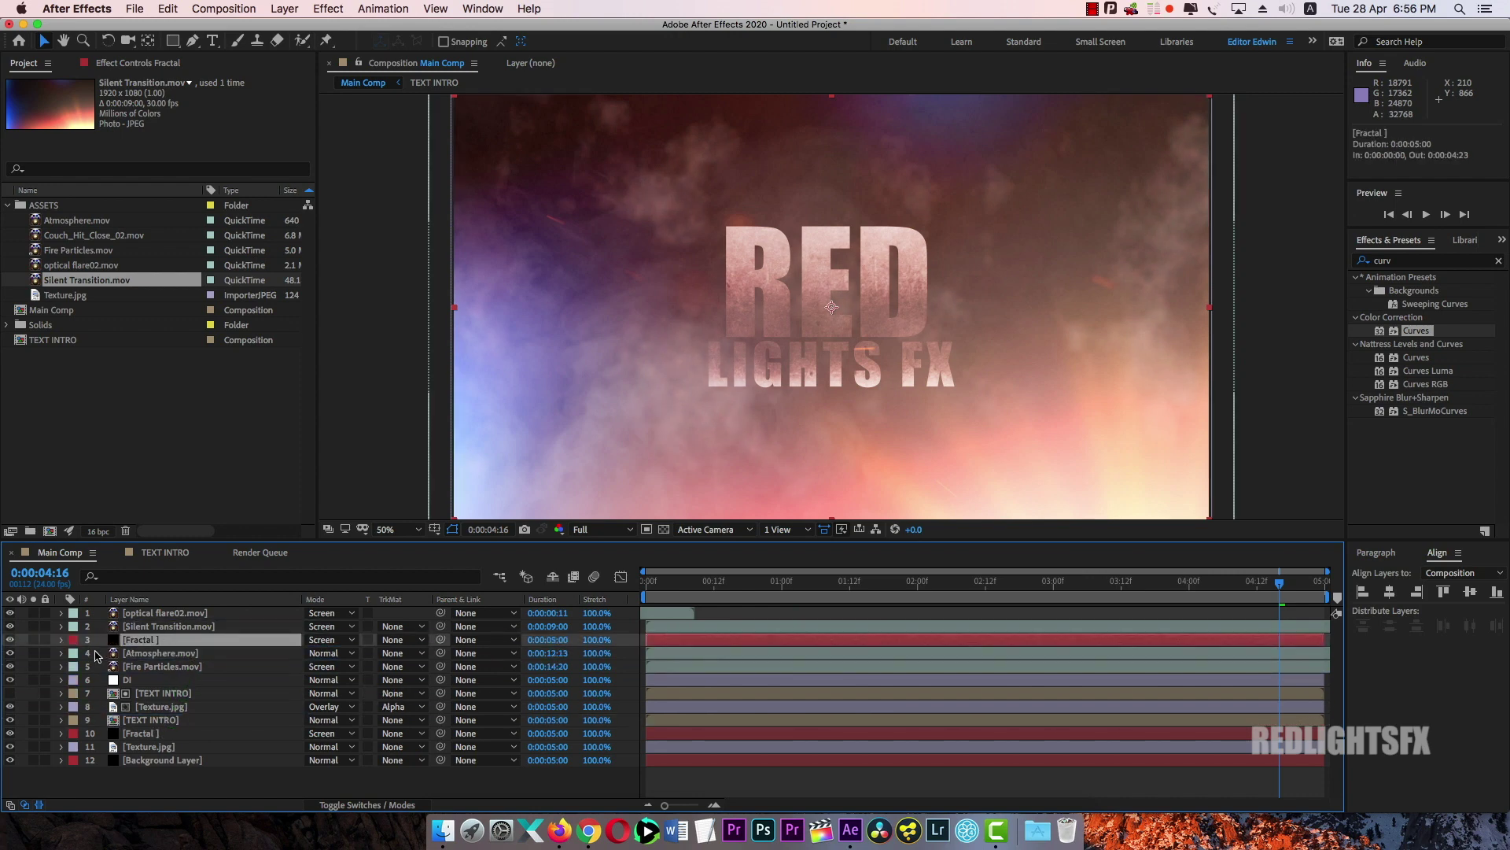
Adjust the upper Fractal layer's Fractal Noise to scale 324, contrast 135 and brightness -70
{"action": "left_click", "coordinate": [61, 641]}
{"action": "left_click", "coordinate": [75, 654]}
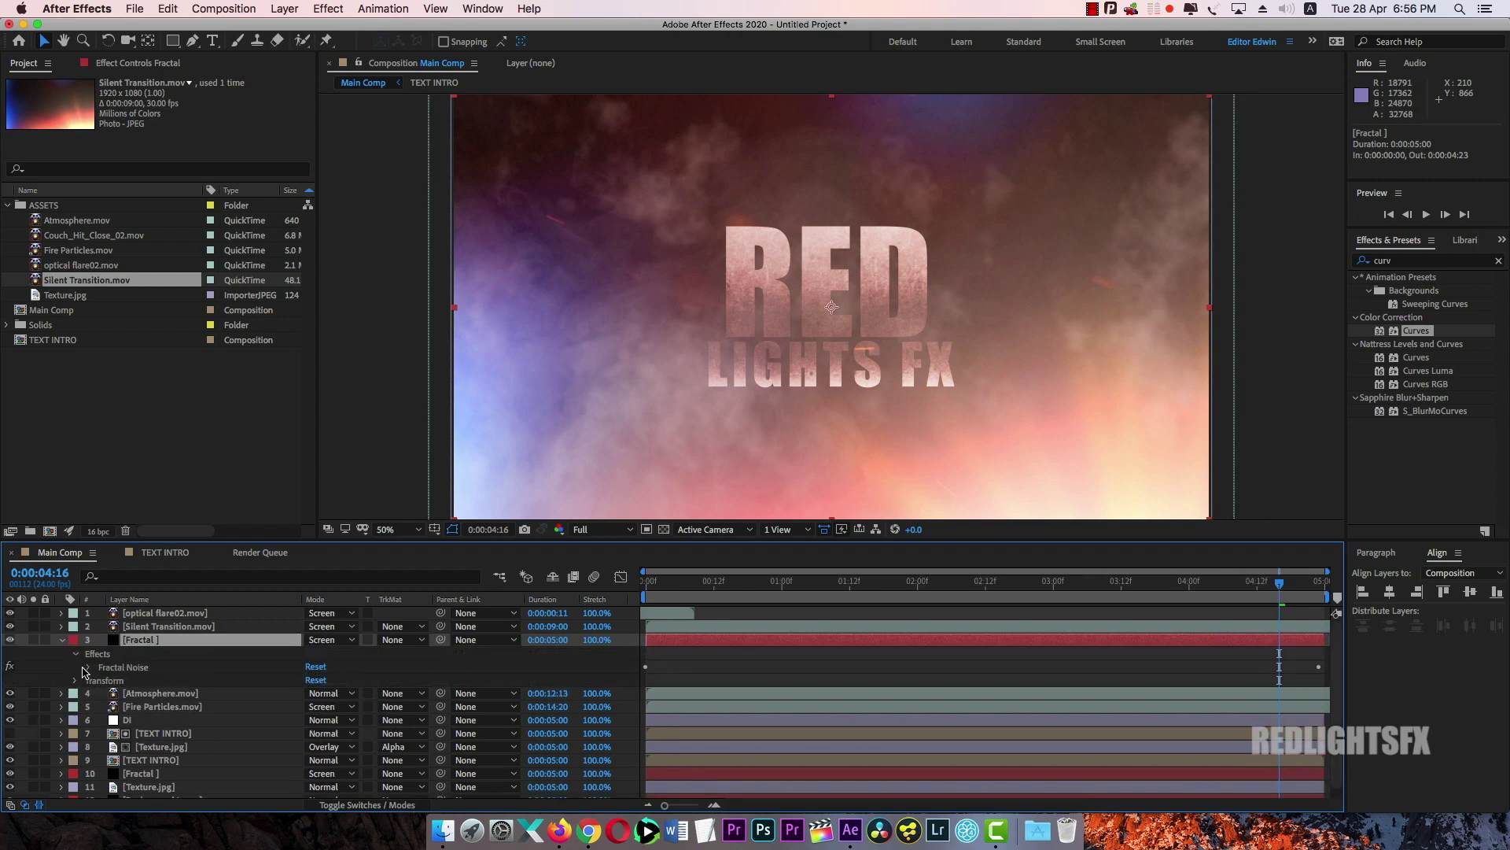
{"action": "left_click", "coordinate": [88, 667]}
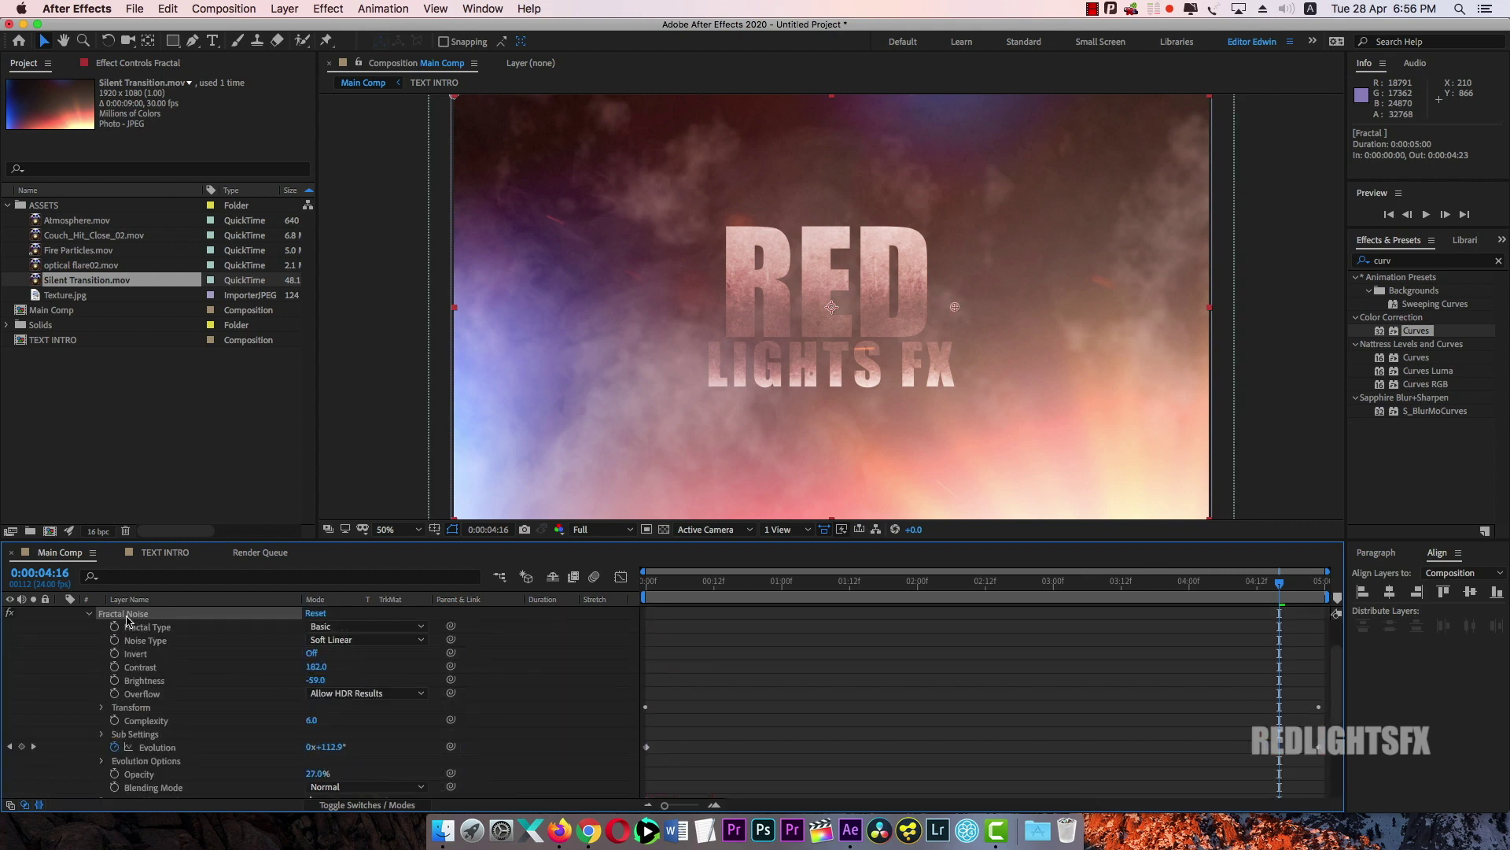
{"action": "left_click", "coordinate": [117, 64]}
{"action": "left_click_drag", "start_coordinate": [653, 582], "coordinate": [1189, 583]}
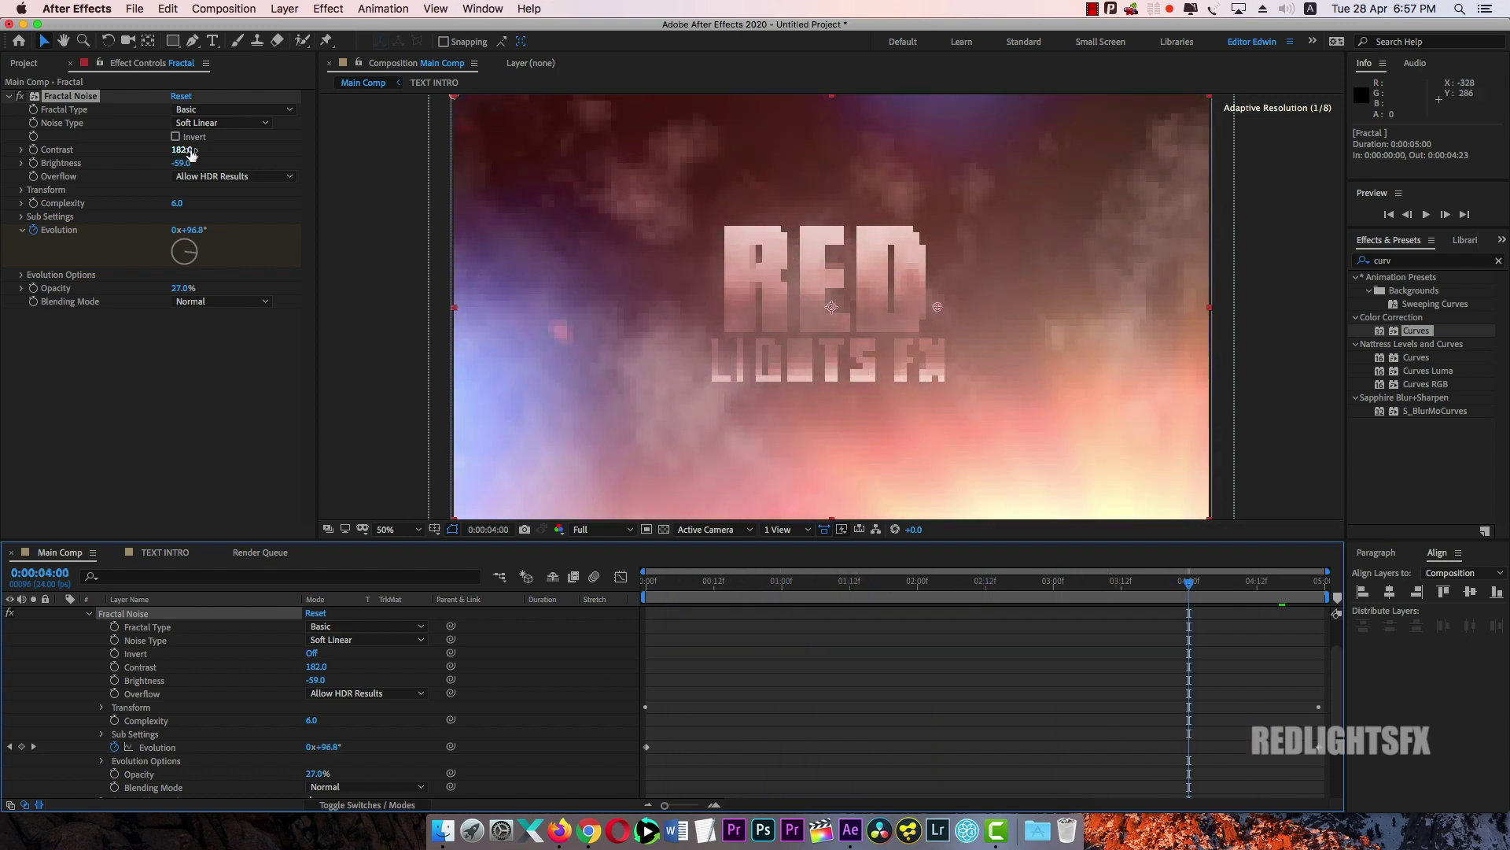
{"action": "left_click", "coordinate": [23, 190]}
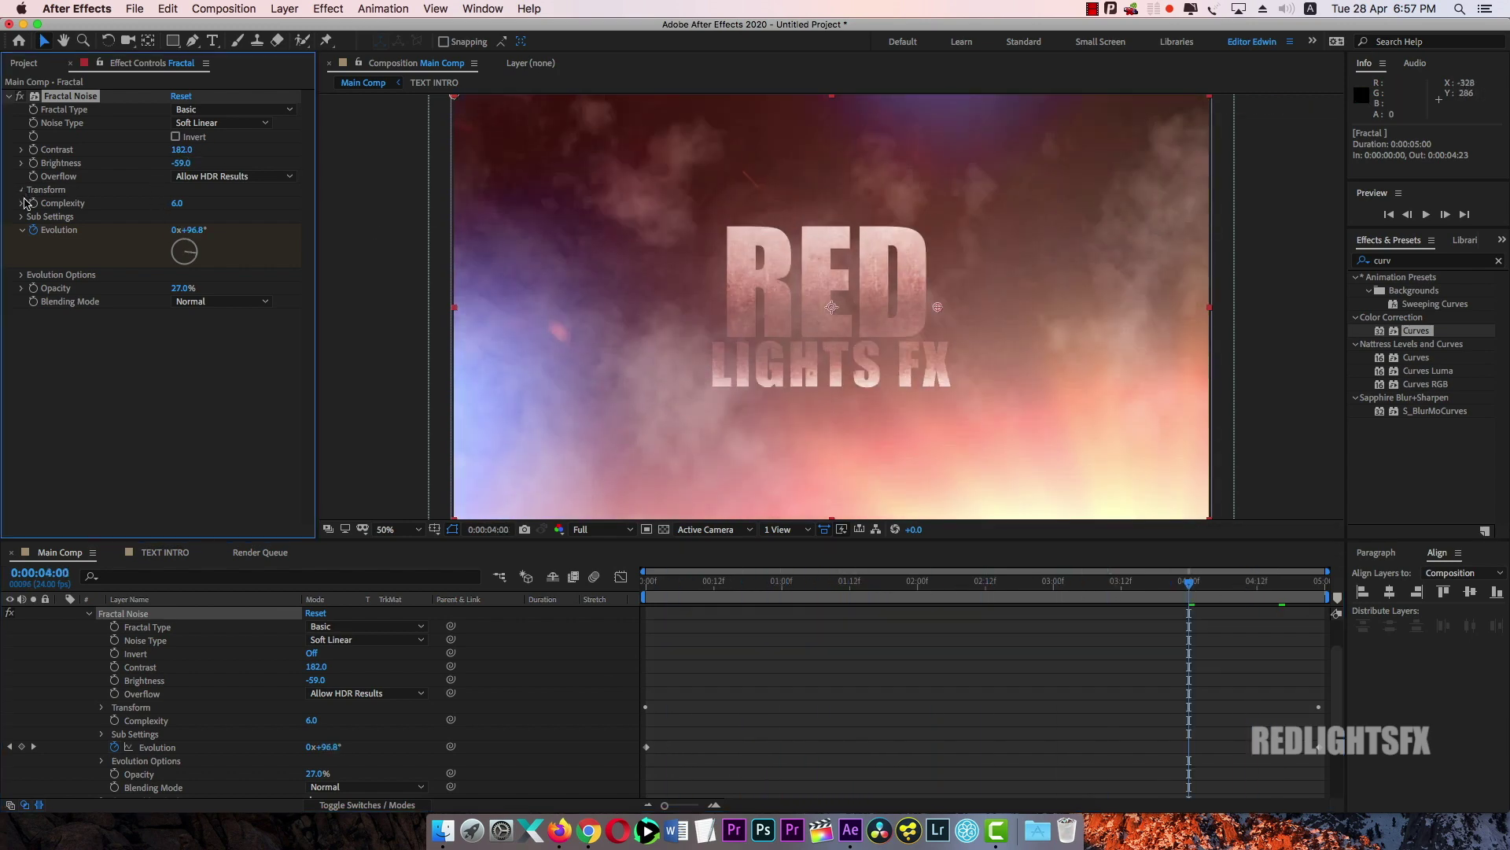
{"action": "left_click", "coordinate": [35, 230]}
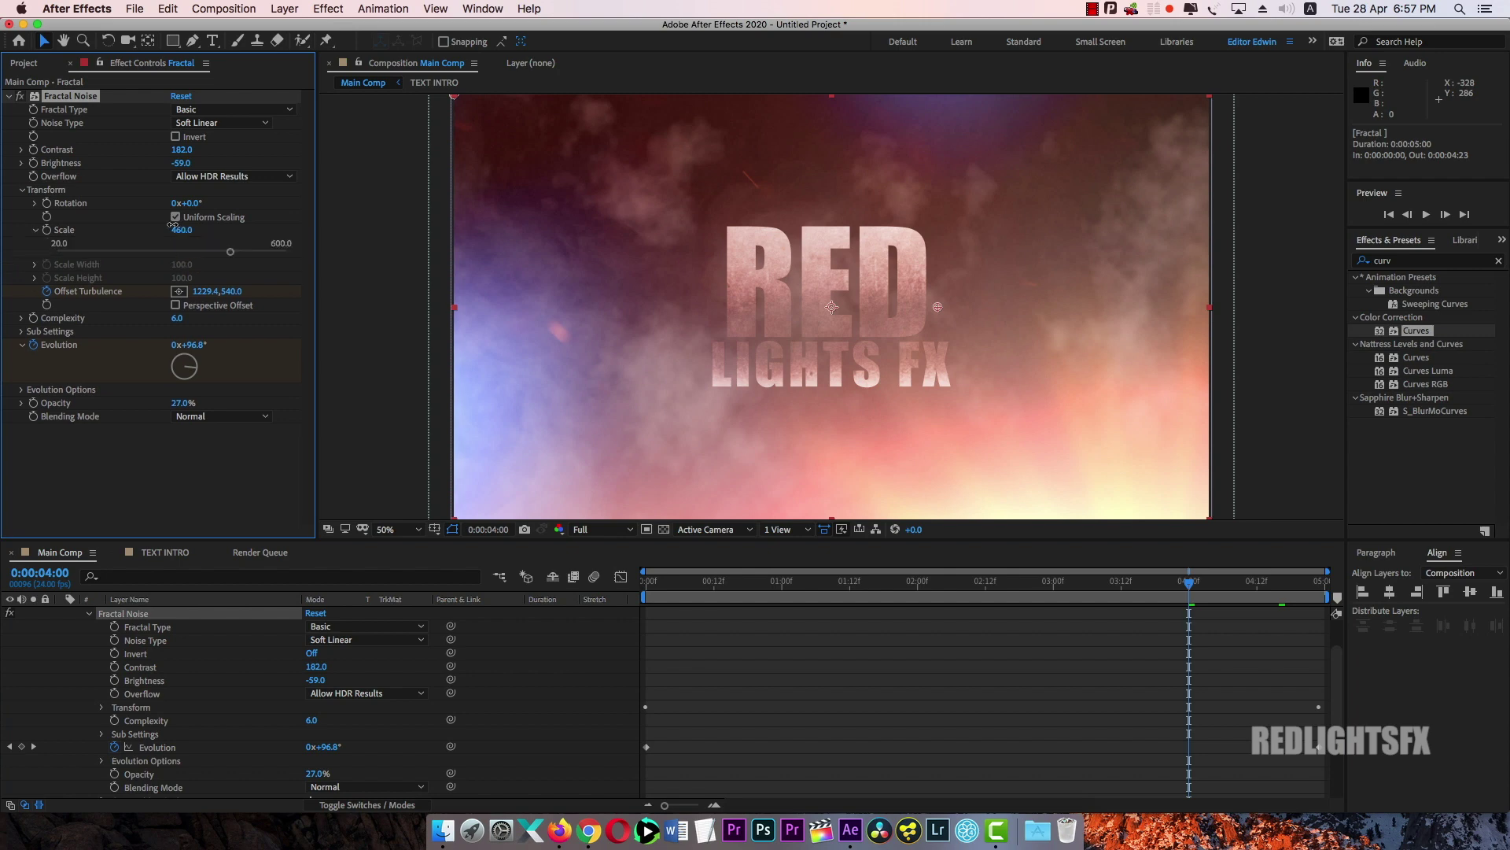
{"action": "left_click_drag", "start_coordinate": [181, 229], "coordinate": [88, 229]}
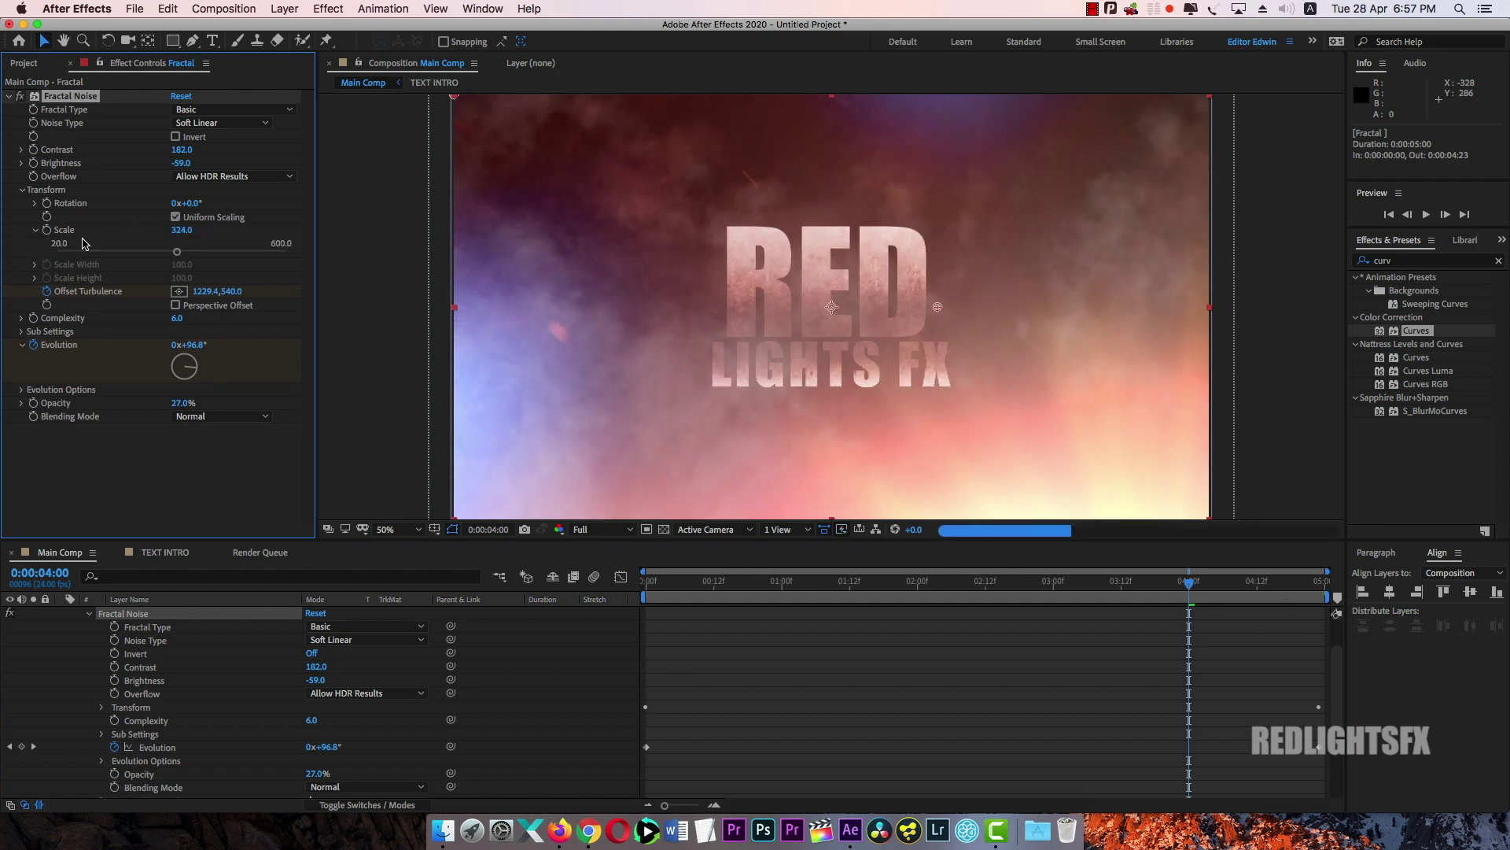
{"action": "mouse_move", "coordinate": [181, 151]}
{"action": "left_mouse_down"}
{"action": "mouse_move", "coordinate": [142, 148]}
{"action": "mouse_move", "coordinate": [164, 157]}
{"action": "left_mouse_up"}
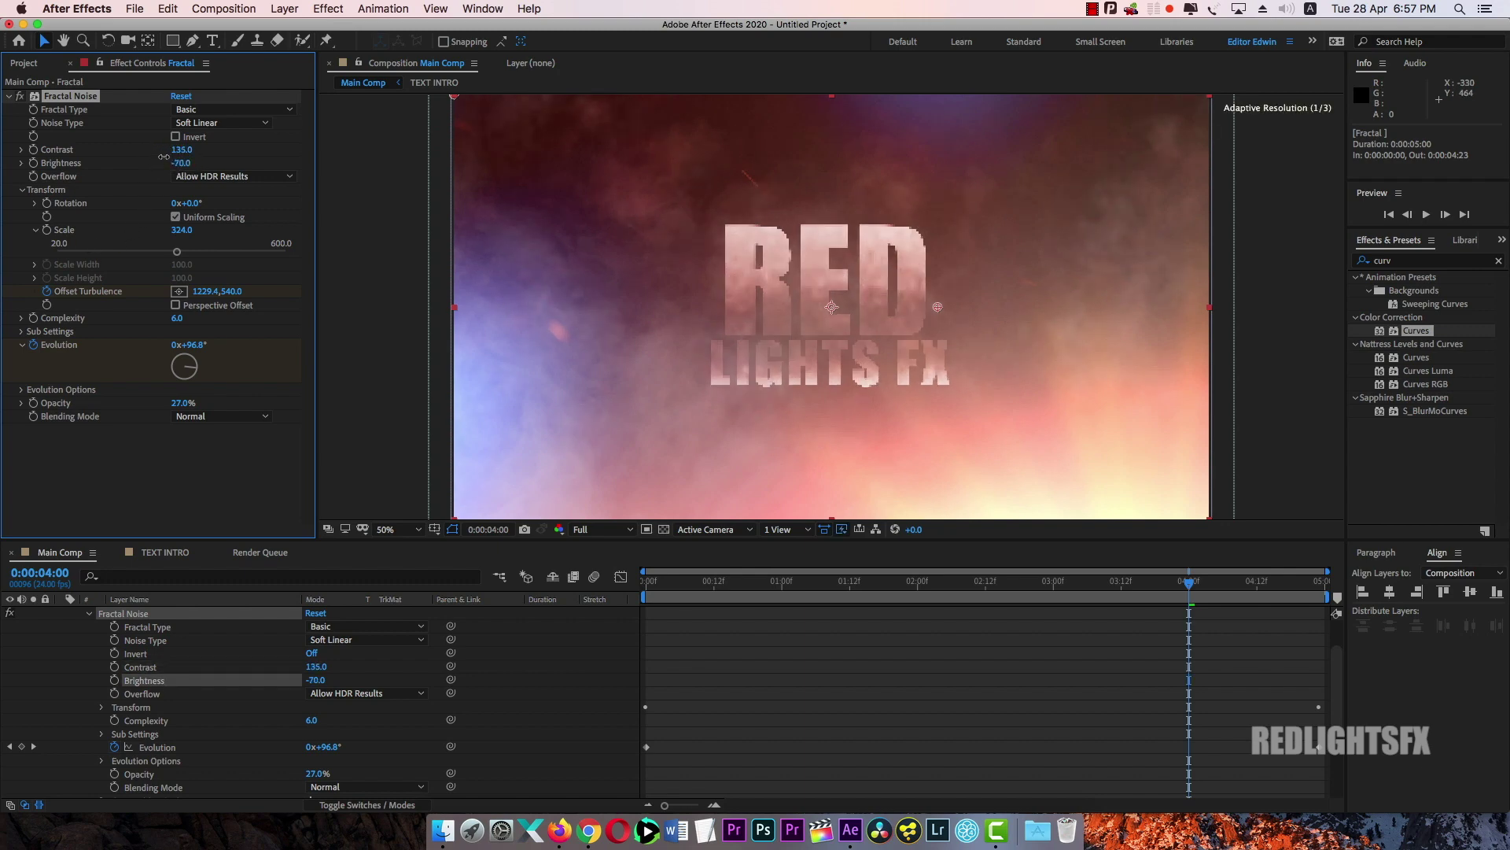
Collapse the upper Fractal layer's properties and review the refined noise overlay at several points of the intro
{"action": "left_click_drag", "start_coordinate": [1190, 583], "coordinate": [1272, 586]}
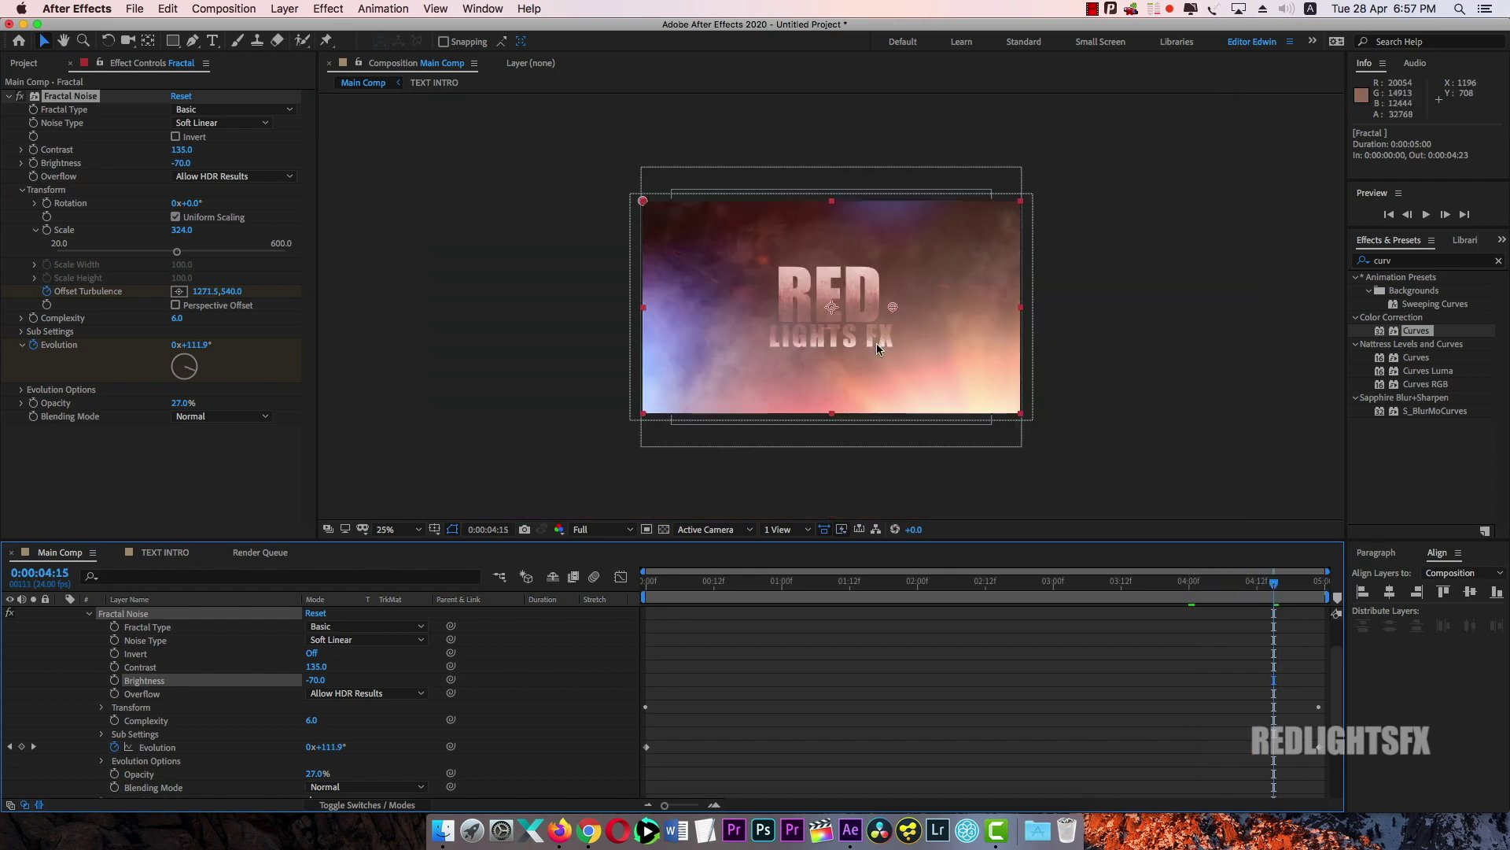
{"action": "scroll", "coordinate": [118, 657], "scroll_direction": "up", "scroll_amount": 2}
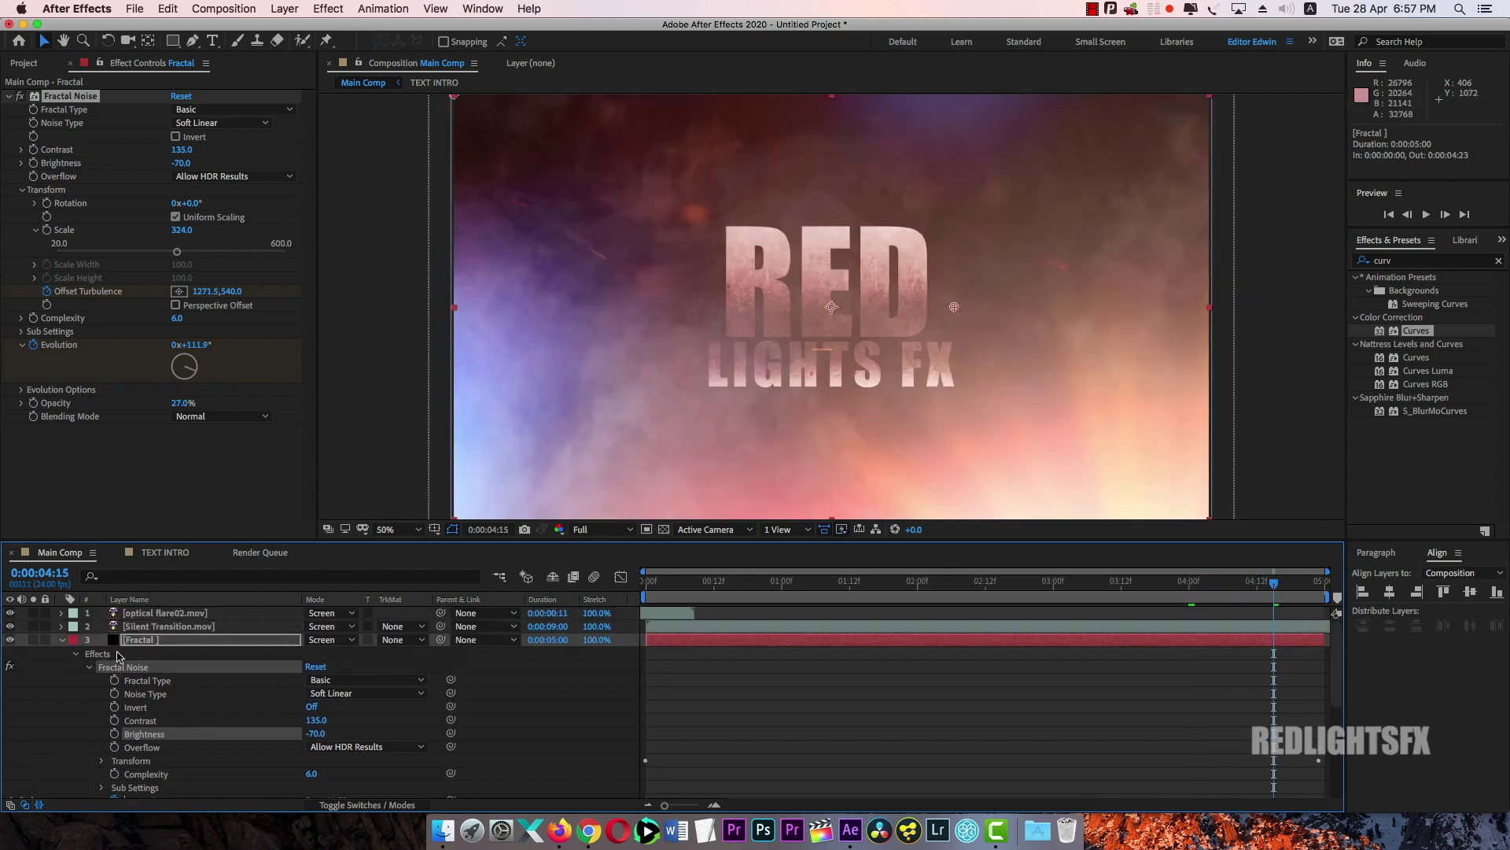
{"action": "left_click", "coordinate": [62, 639]}
{"action": "left_click", "coordinate": [234, 778]}
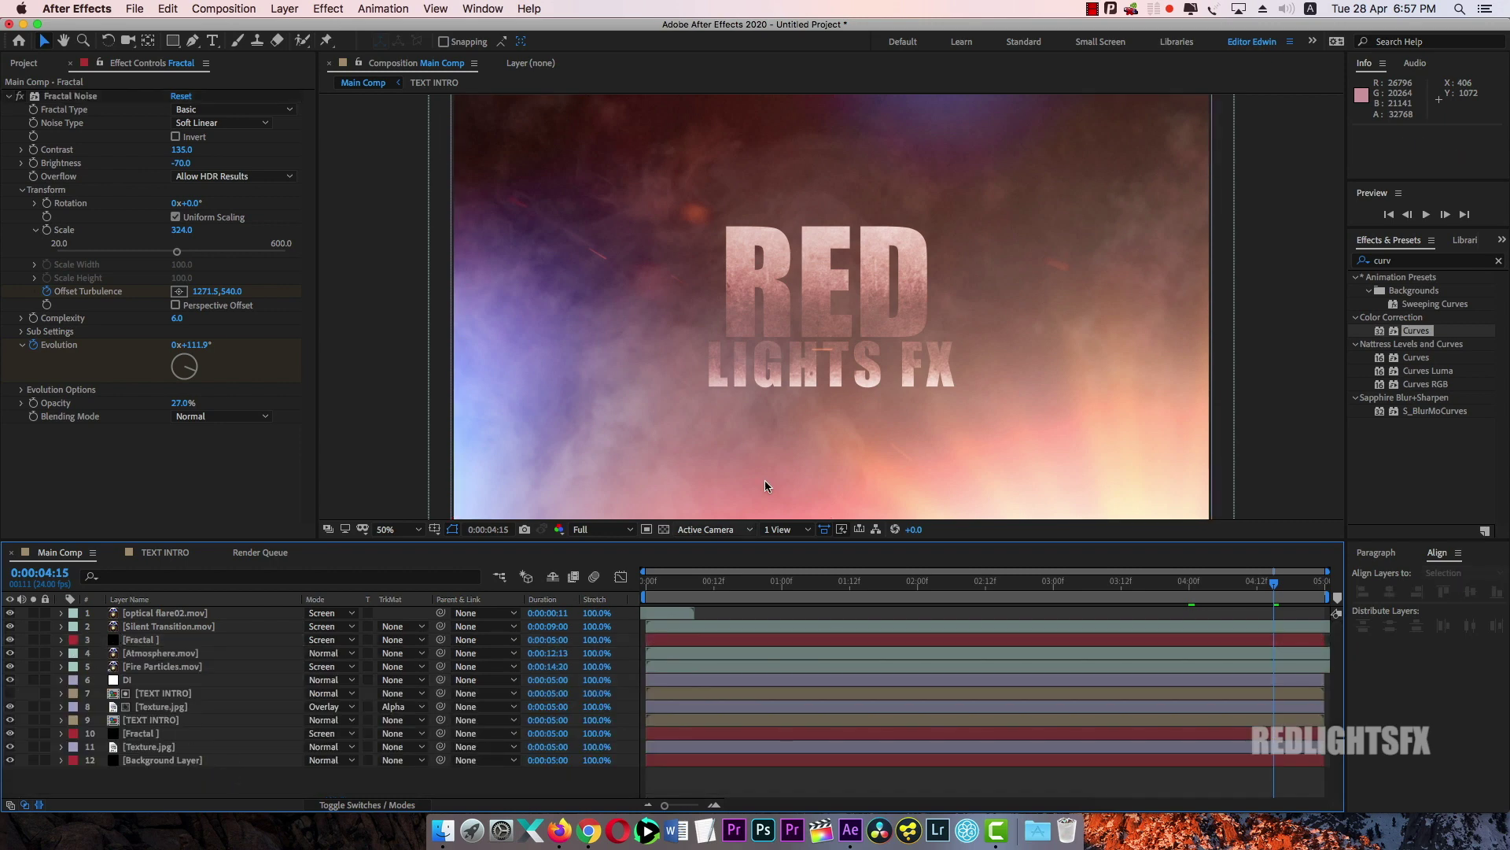
{"action": "key", "text": "comma"}
{"action": "key", "text": "period"}
{"action": "left_click", "coordinate": [1246, 583]}
{"action": "left_click_drag", "start_coordinate": [1233, 586], "coordinate": [895, 583]}
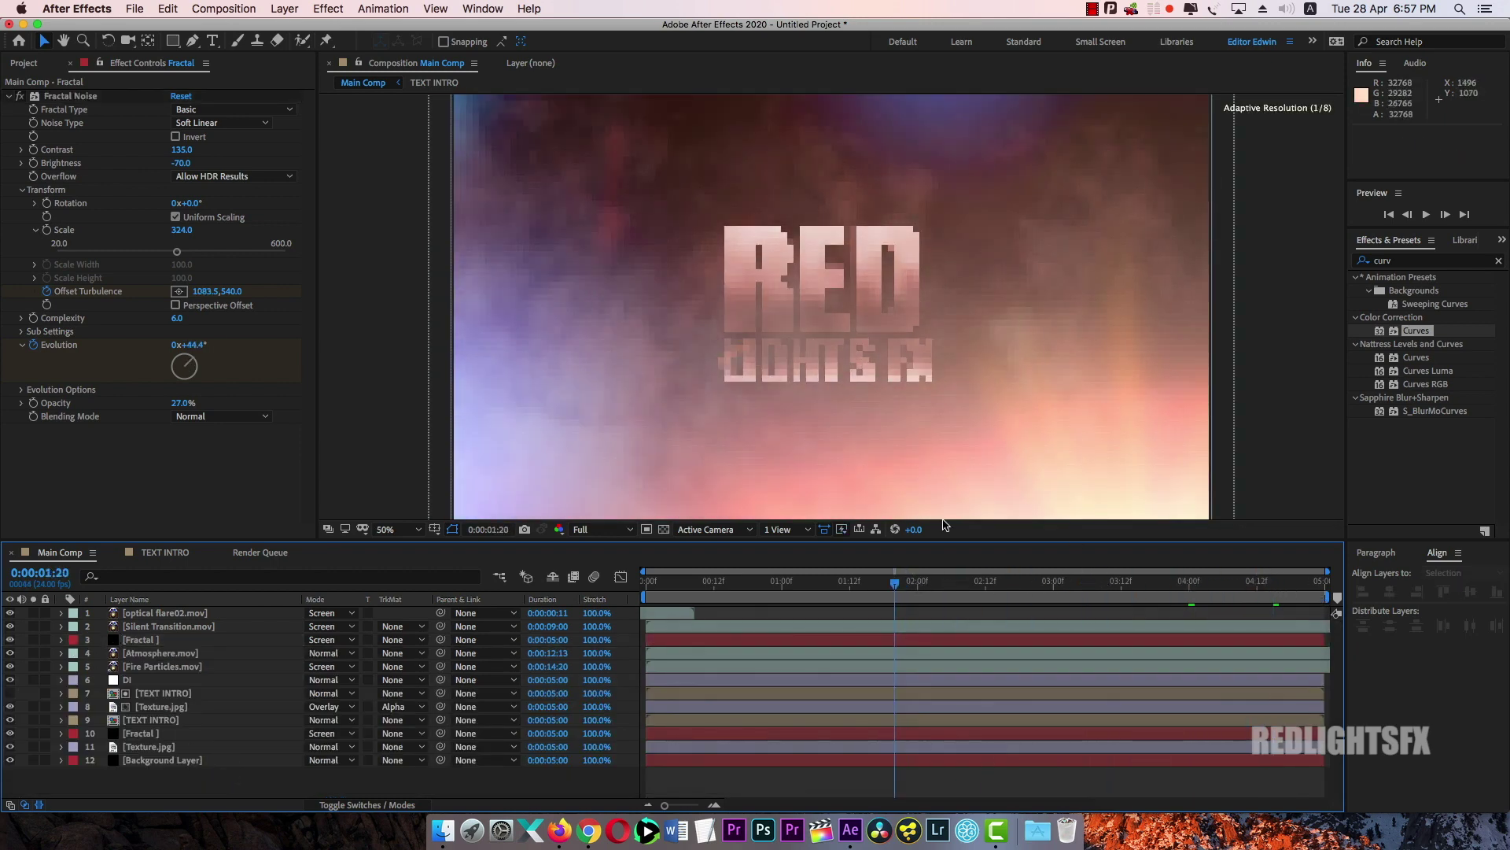
{"action": "key", "text": "space"}
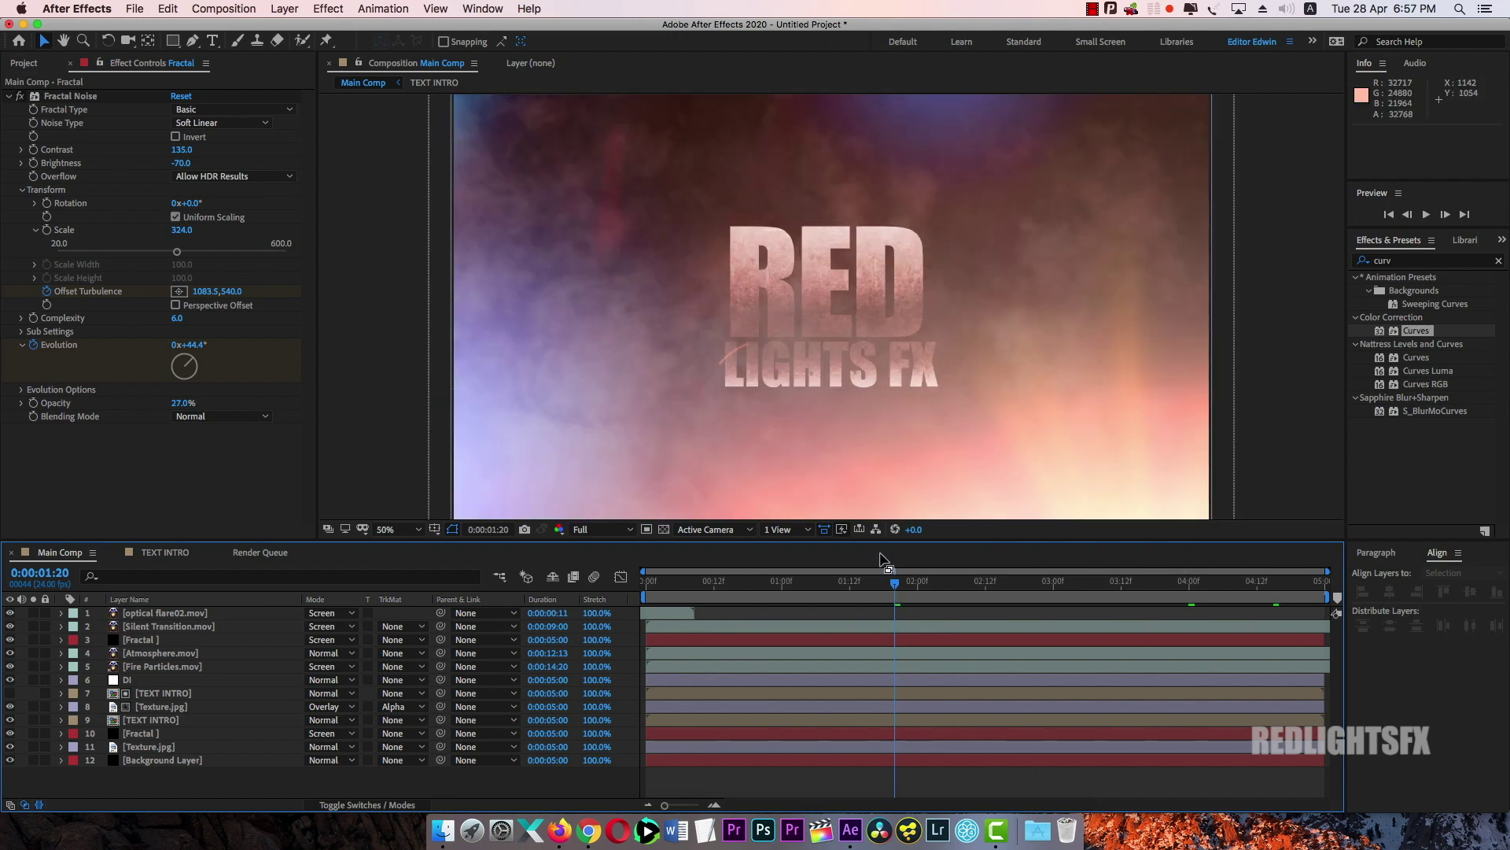
Set the Atmosphere layer's opacity to 51% and review the smoke across the first four seconds
{"action": "left_click", "coordinate": [151, 654]}
{"action": "left_click", "coordinate": [61, 653]}
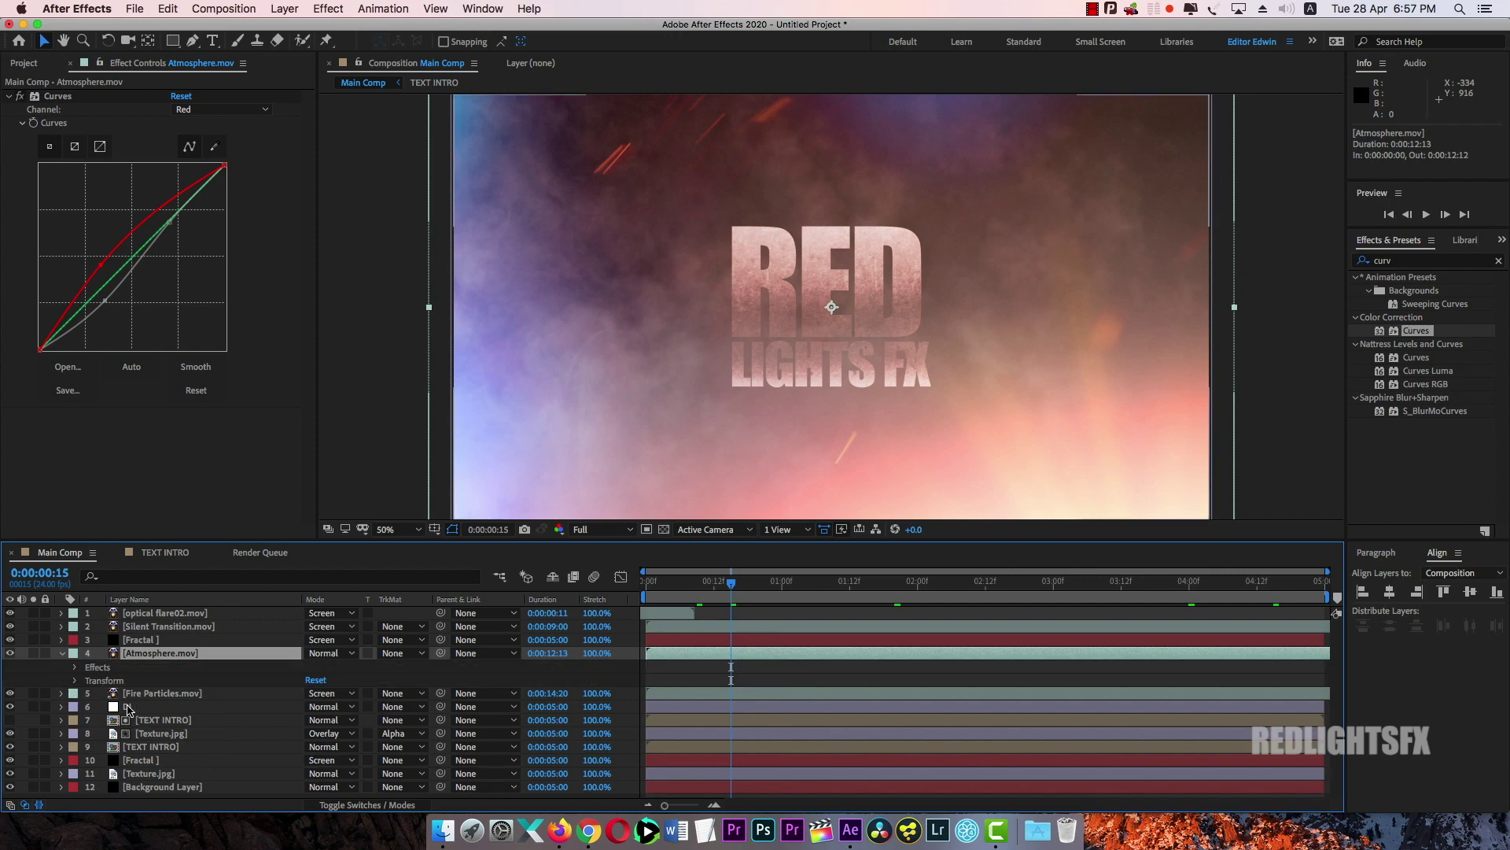
{"action": "left_click", "coordinate": [76, 681]}
{"action": "mouse_move", "coordinate": [307, 754]}
{"action": "left_mouse_down"}
{"action": "mouse_move", "coordinate": [262, 750]}
{"action": "mouse_move", "coordinate": [277, 751]}
{"action": "left_mouse_up"}
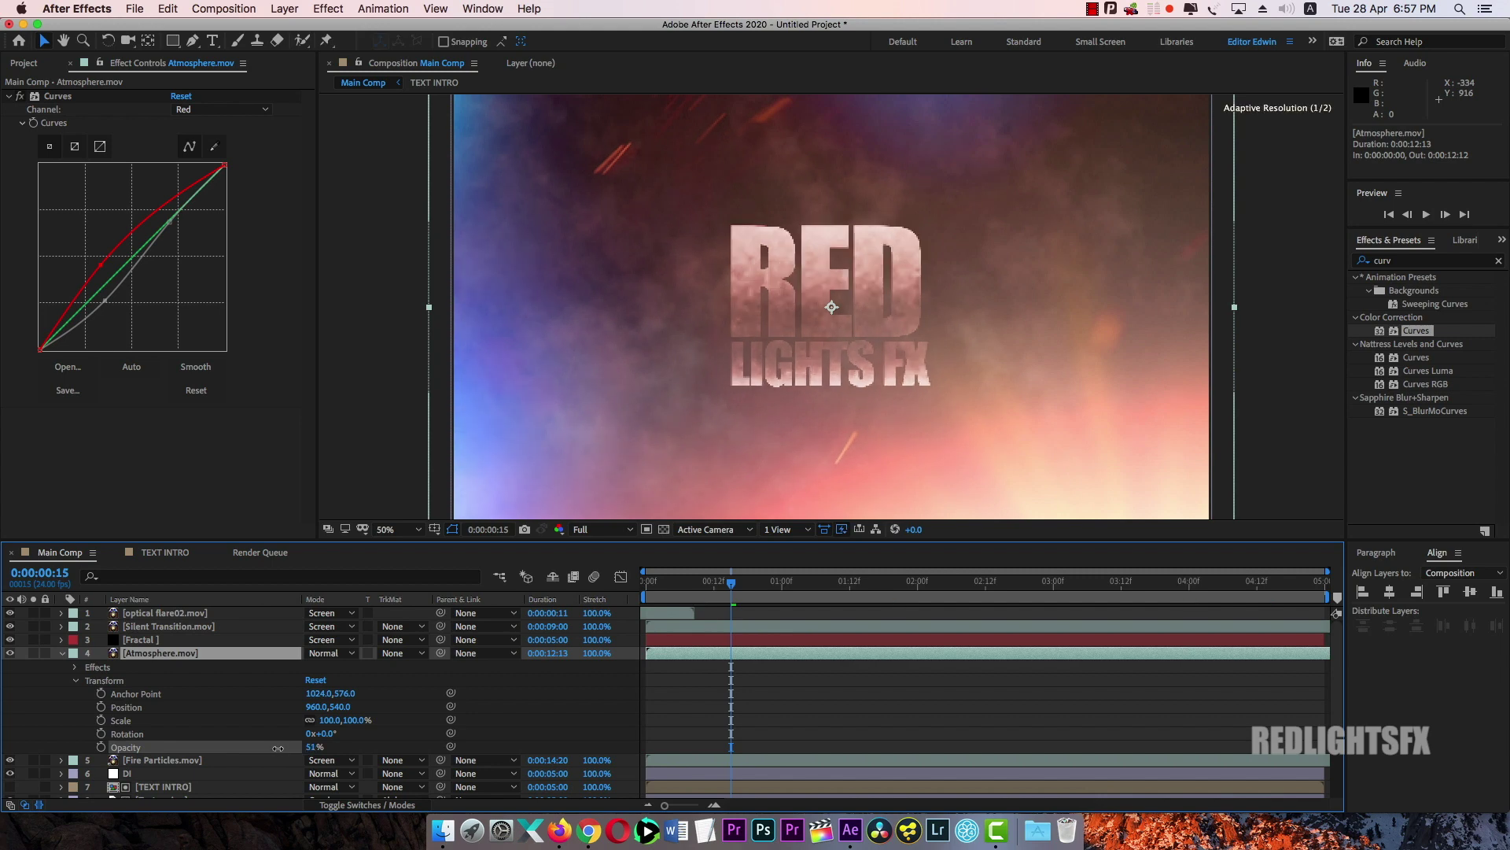
{"action": "left_click", "coordinate": [663, 580]}
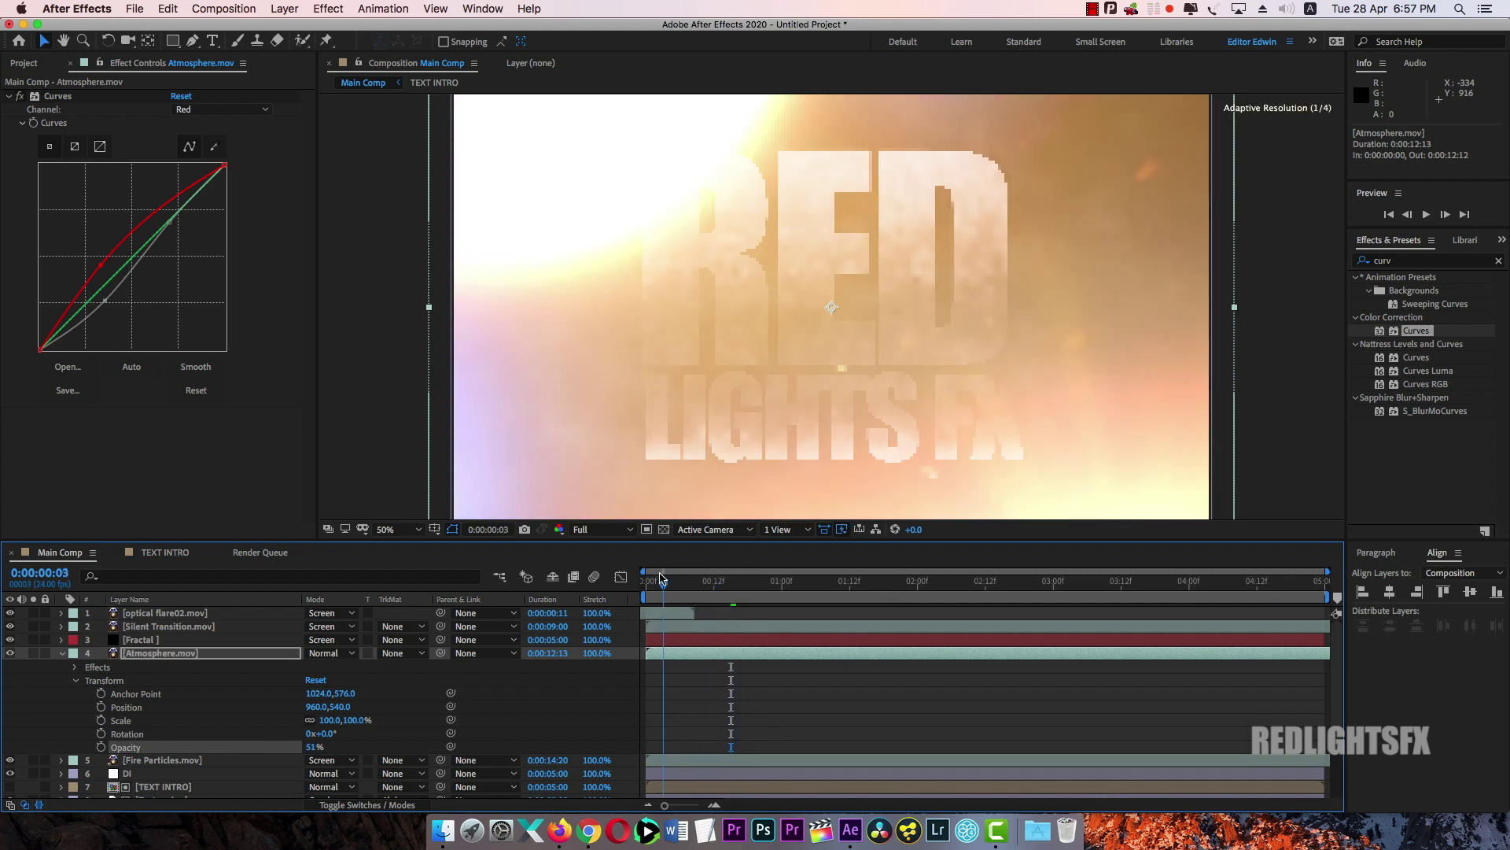
{"action": "left_click_drag", "start_coordinate": [662, 580], "coordinate": [775, 580]}
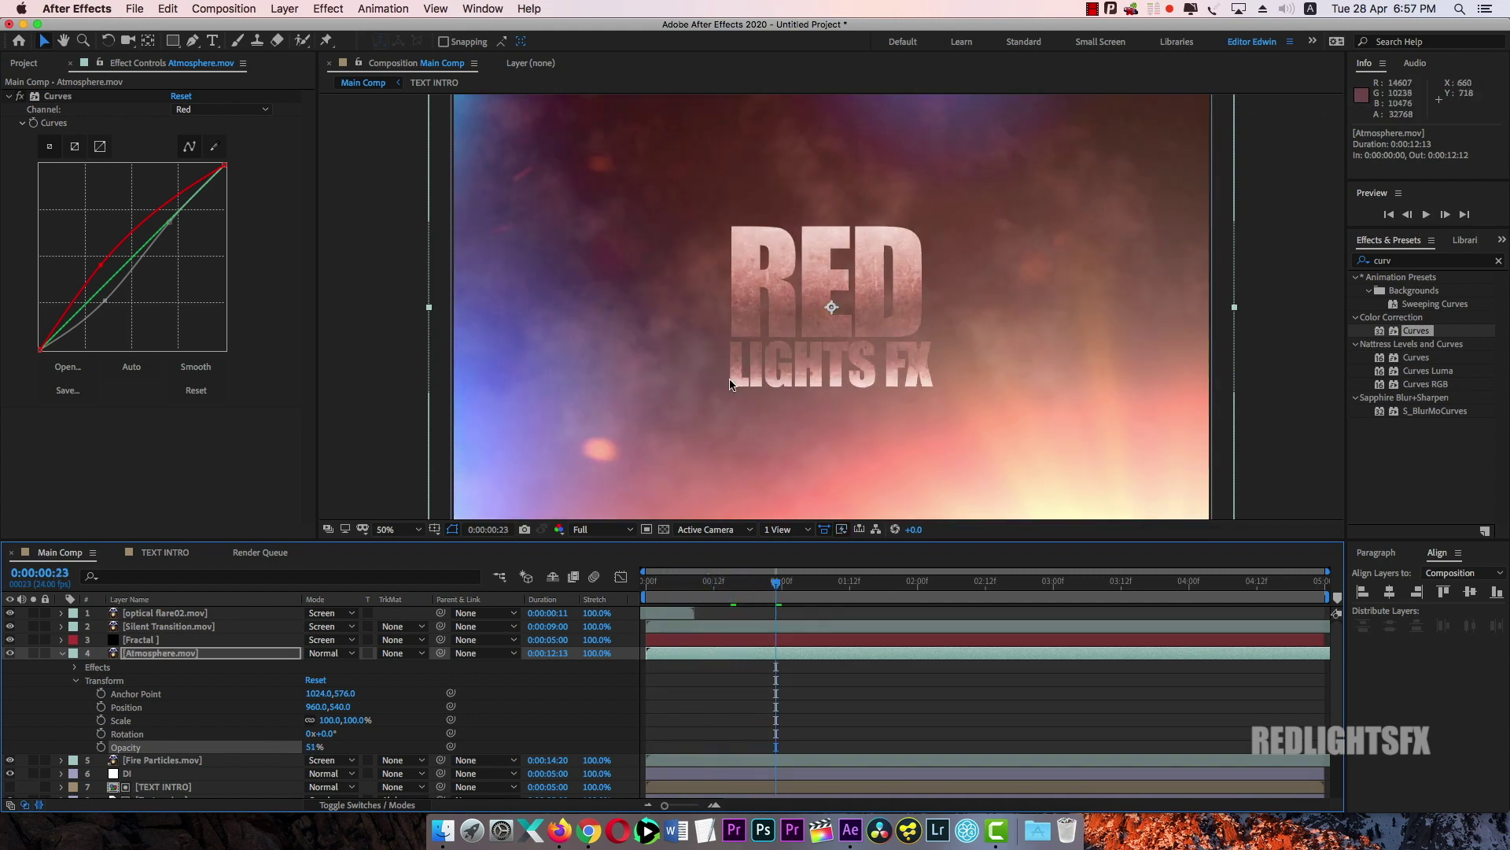
{"action": "key", "text": "space"}
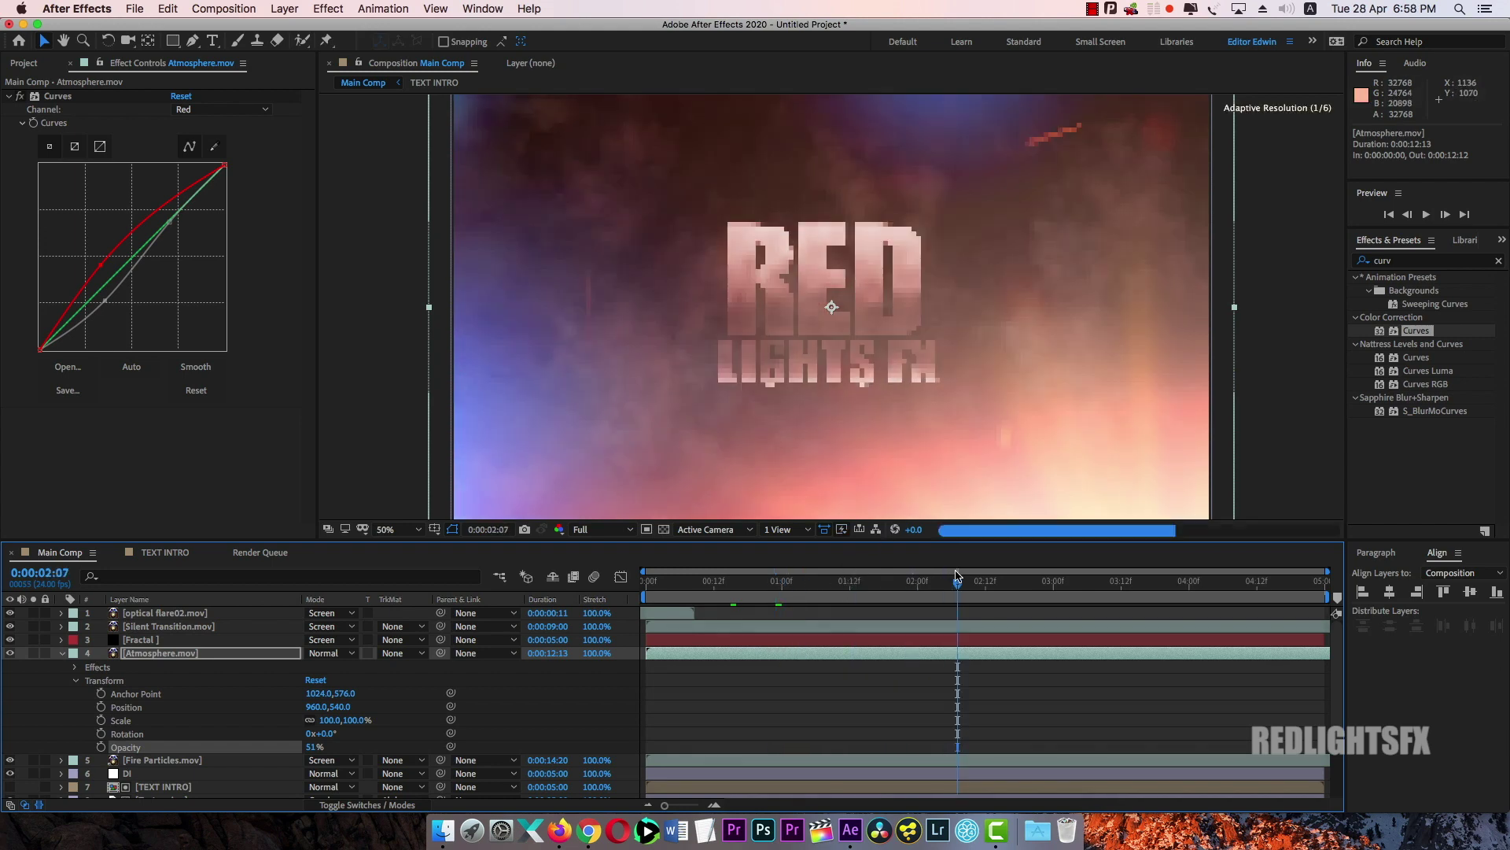
{"action": "left_click", "coordinate": [62, 654]}
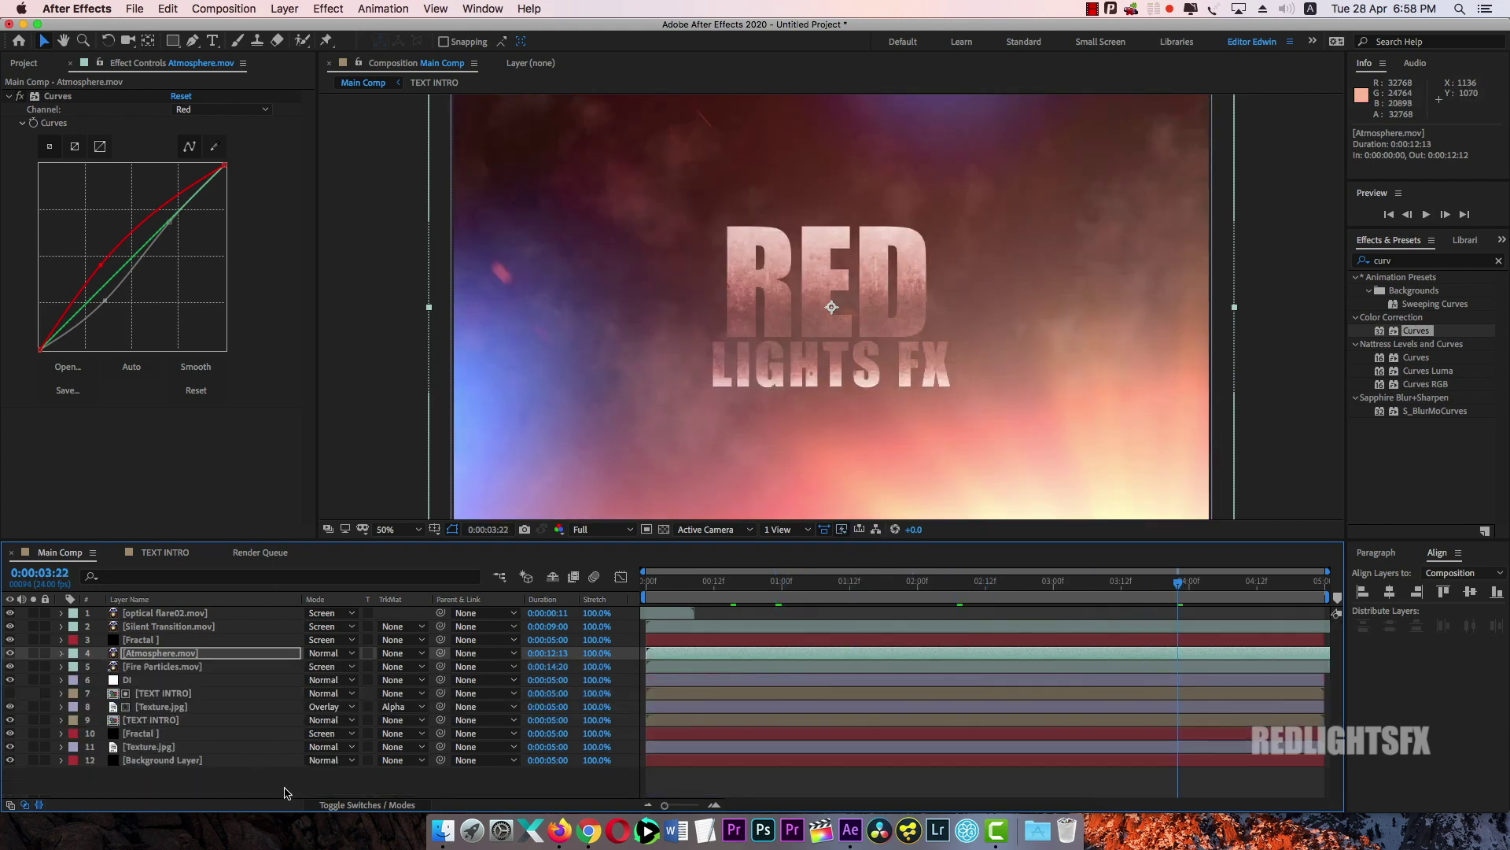
{"action": "left_click", "coordinate": [210, 790]}
{"action": "key", "text": "comma"}
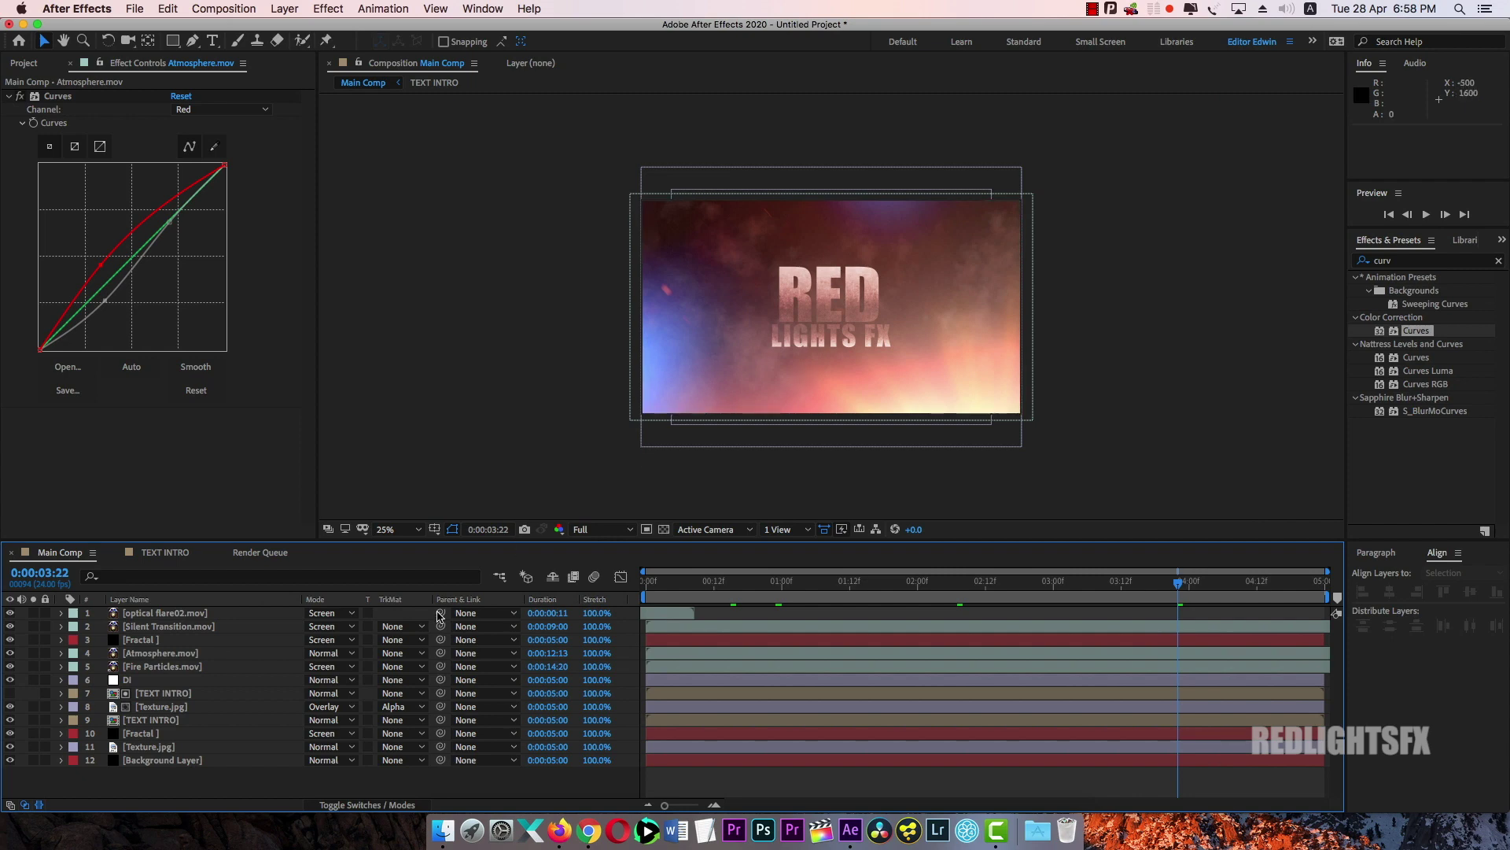
Create a black 1920 × 1080 px solid named Balck Shadow as the uppermost layer of Main Comp
{"action": "right_click", "coordinate": [247, 774]}
{"action": "mouse_move", "coordinate": [349, 642]}
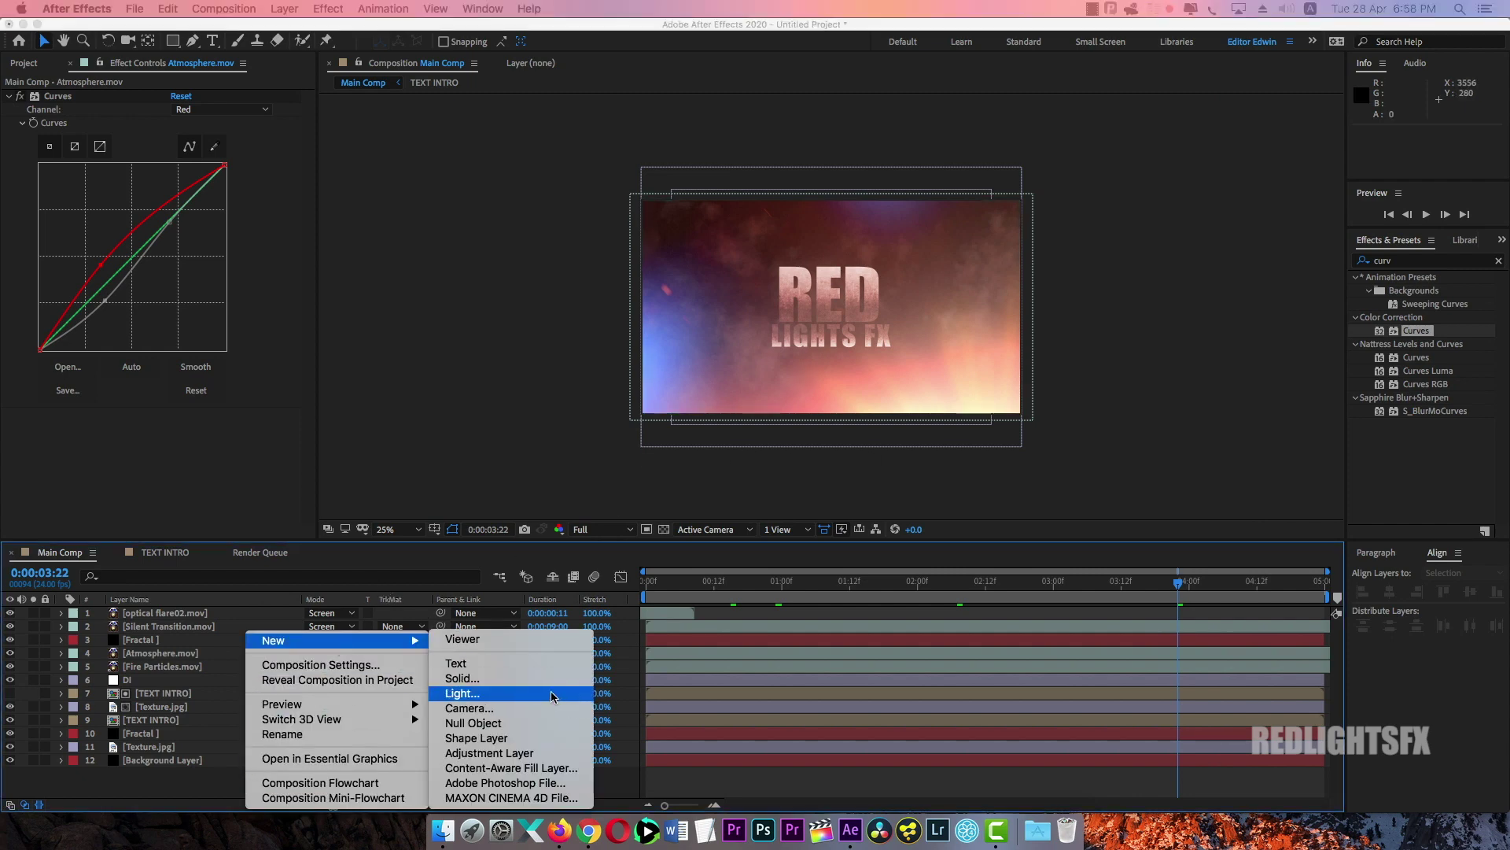
{"action": "left_click", "coordinate": [511, 679]}
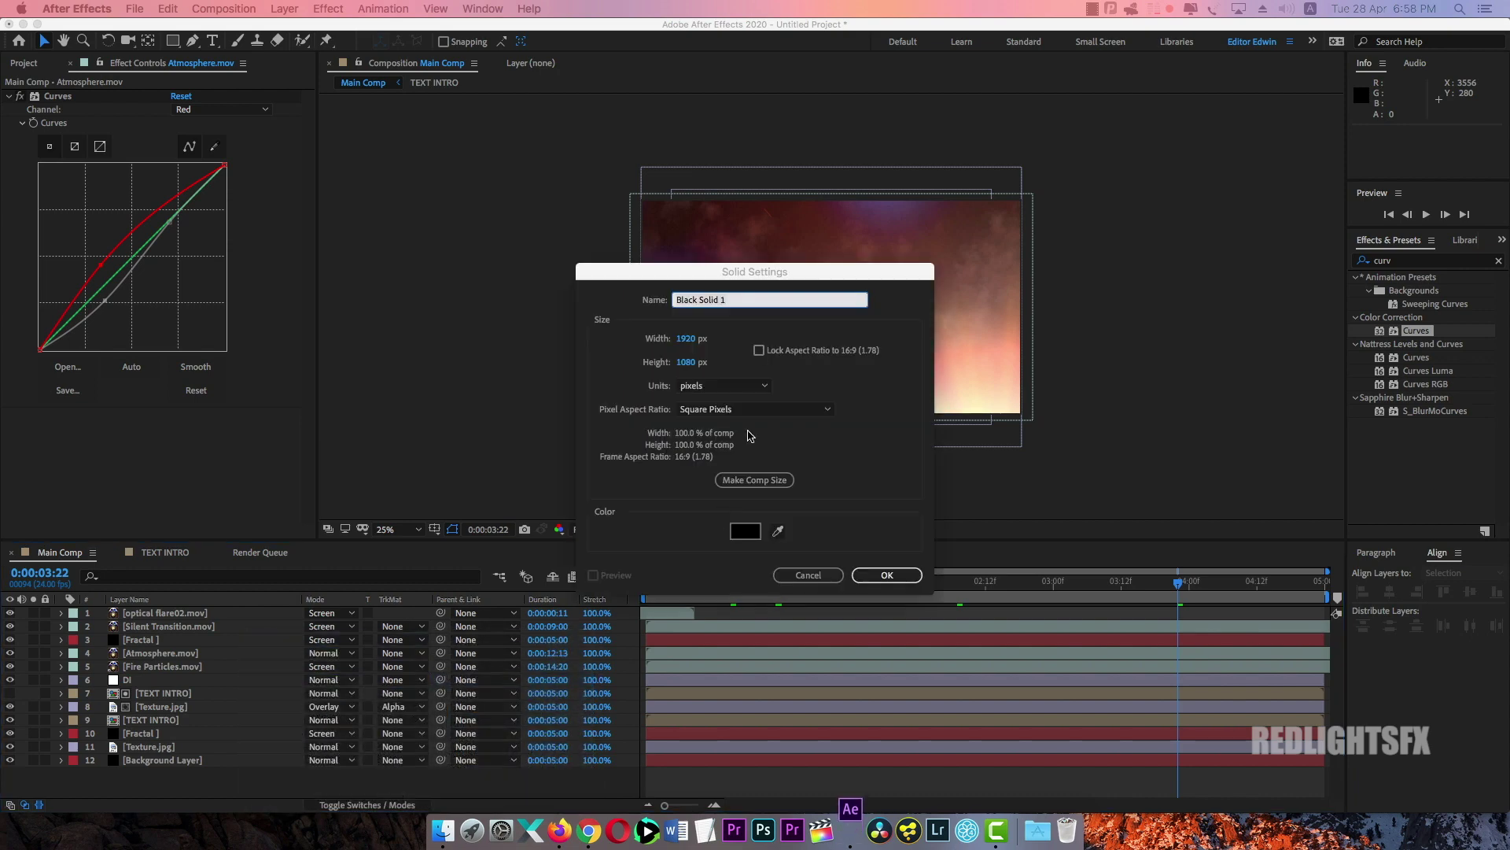
{"action": "left_click", "coordinate": [757, 303]}
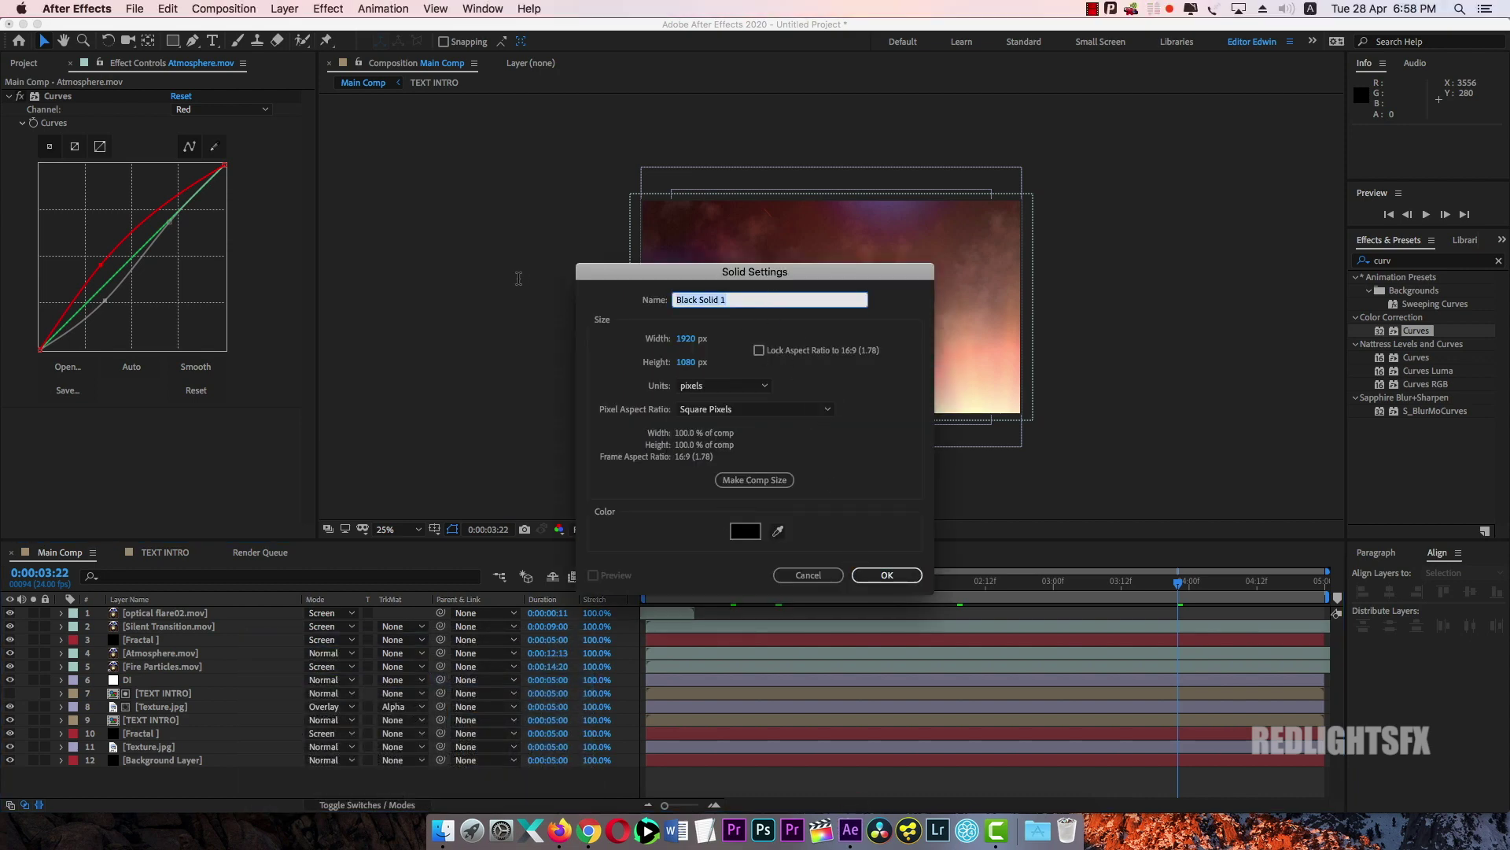
{"action": "type", "text": "B"}
{"action": "left_click", "coordinate": [878, 576]}
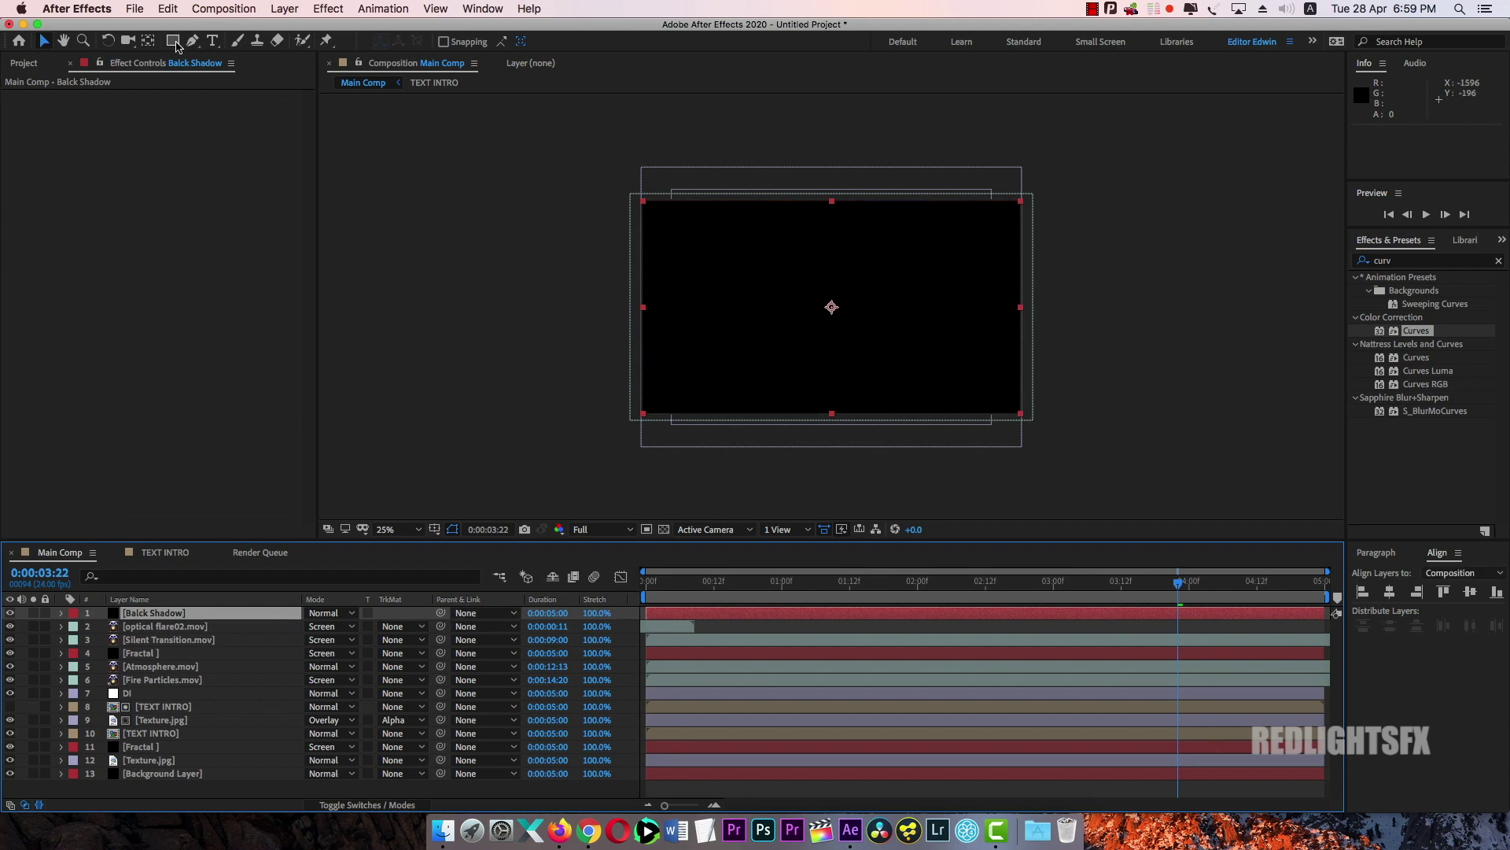
Draw an elliptical mask about 1594 × 852 px around the title on the Balck Shadow layer and invert it
{"action": "left_click_drag", "start_coordinate": [177, 47], "coordinate": [208, 81]}
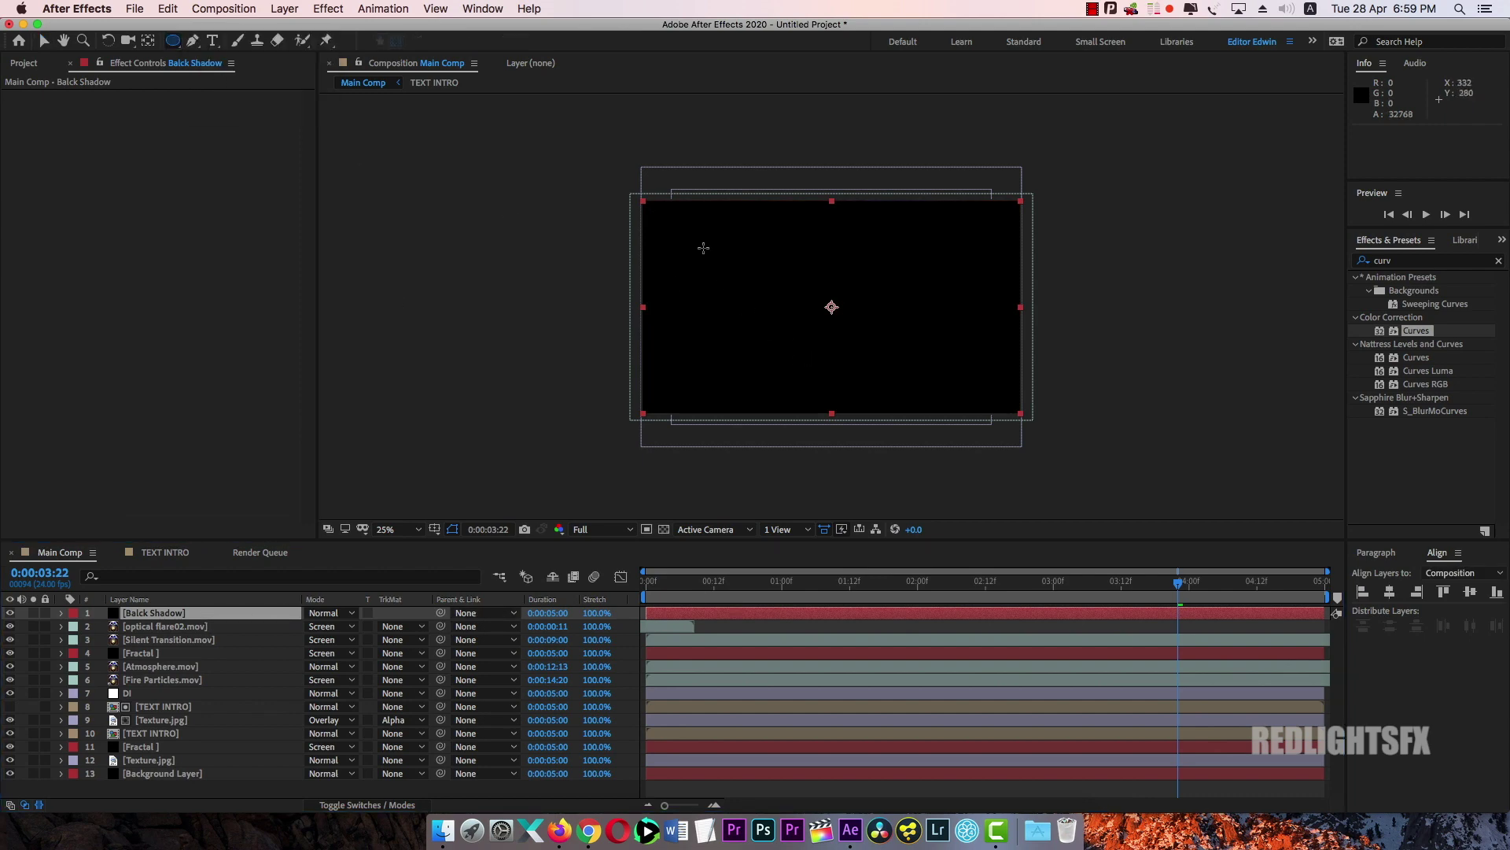
{"action": "left_click_drag", "start_coordinate": [675, 221], "coordinate": [935, 482]}
{"action": "key", "text": "super+z"}
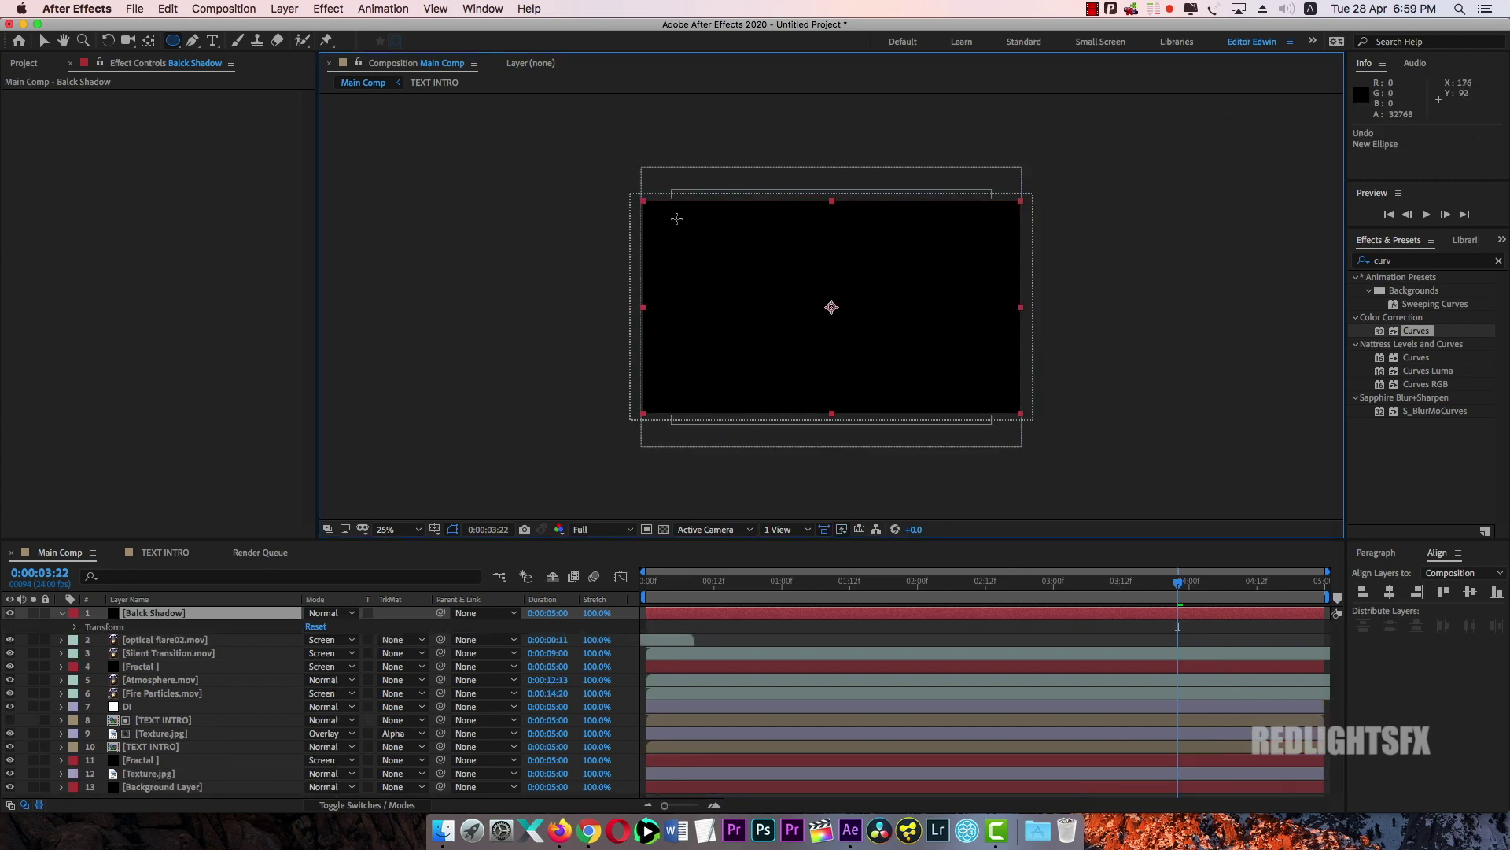
{"action": "left_click_drag", "start_coordinate": [677, 219], "coordinate": [989, 386]}
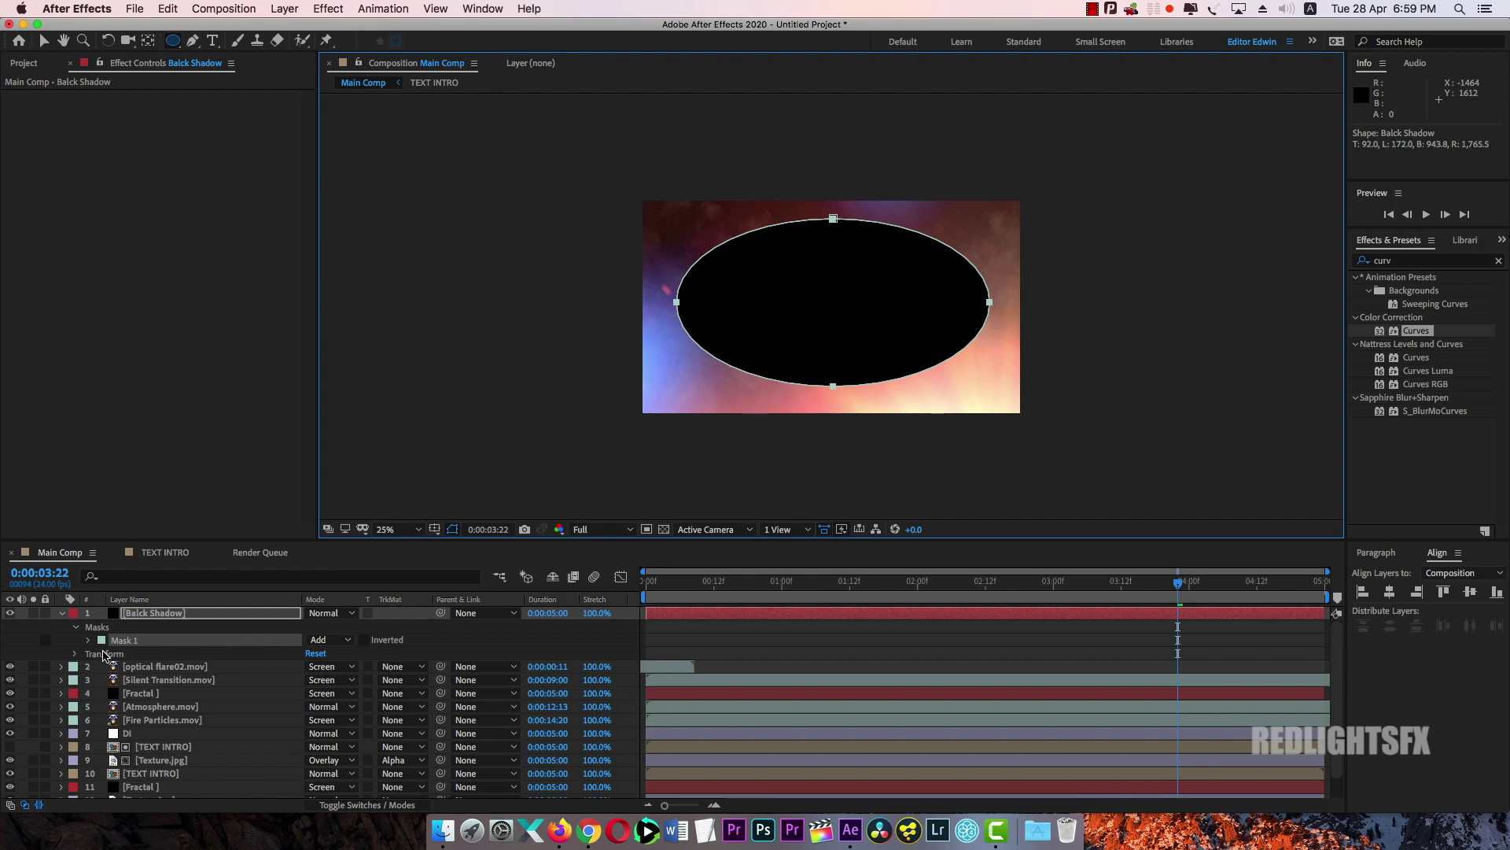
{"action": "left_click", "coordinate": [372, 642]}
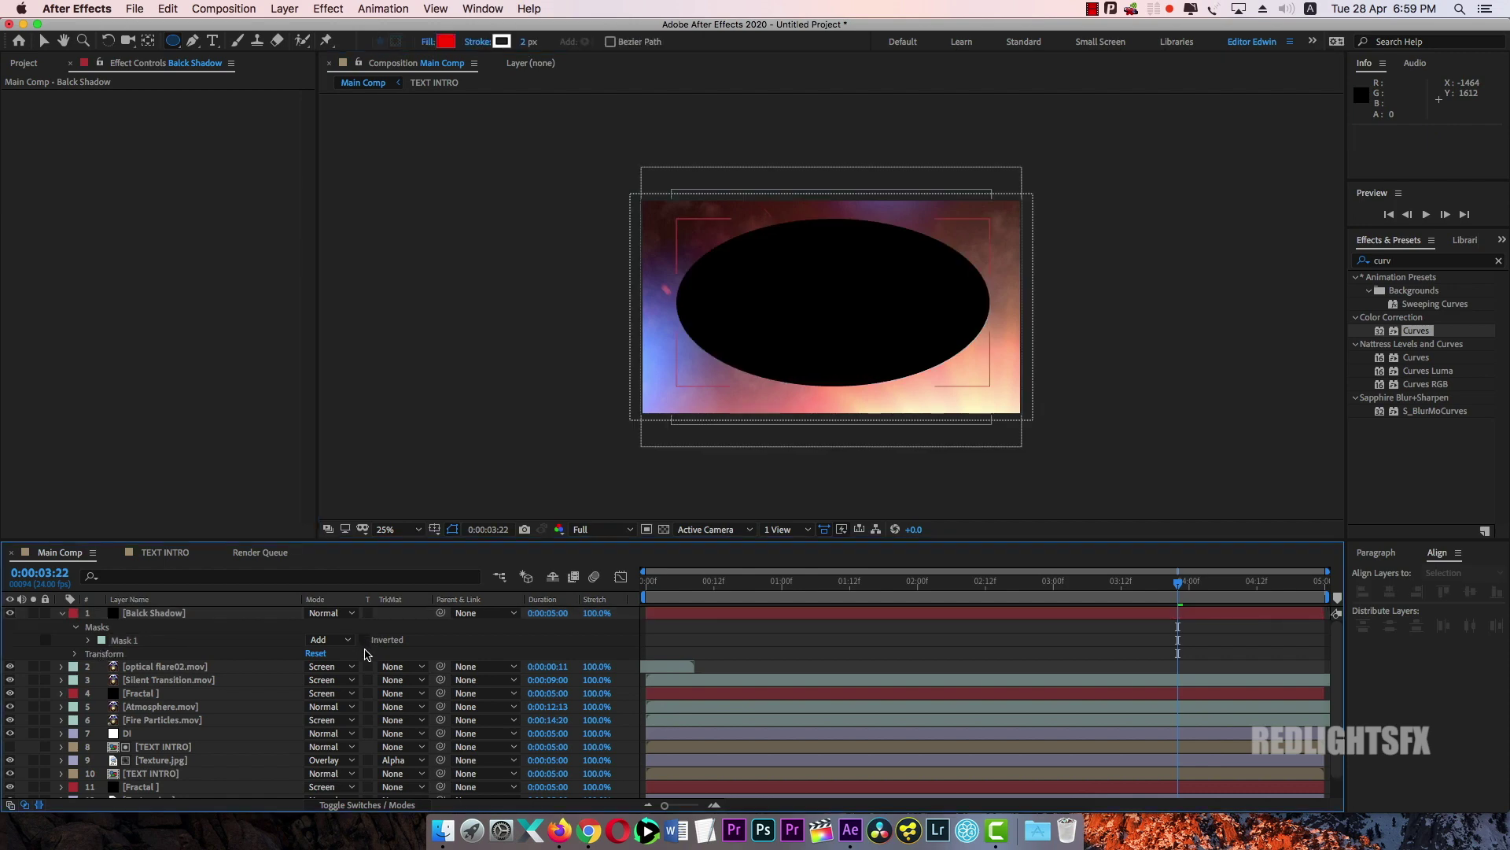
{"action": "left_click", "coordinate": [364, 640]}
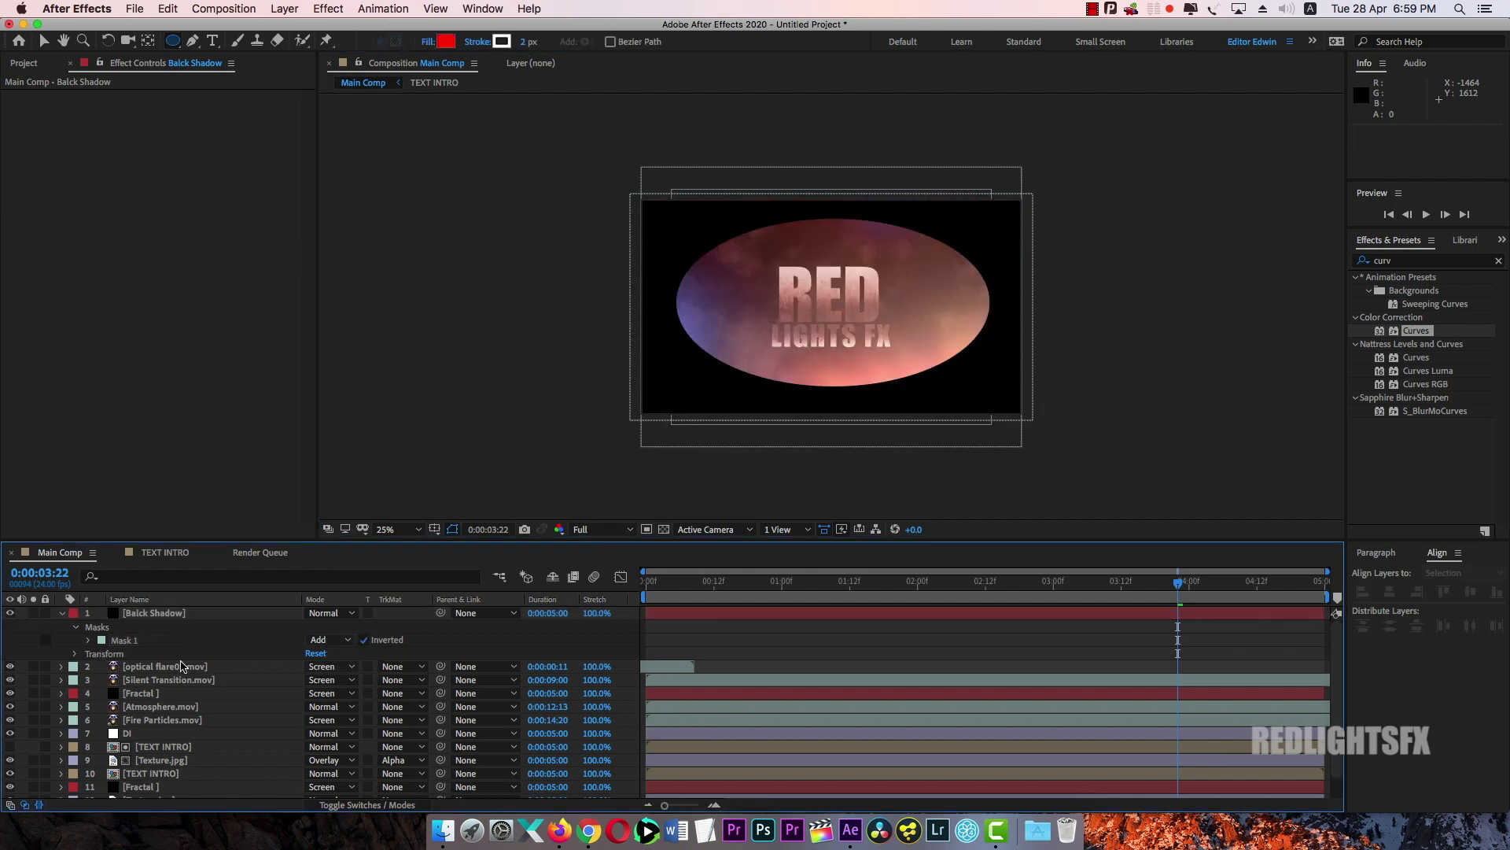
Feather the Balck Shadow layer's elliptical mask by 834 pixels to soften the vignette
{"action": "left_click", "coordinate": [88, 641]}
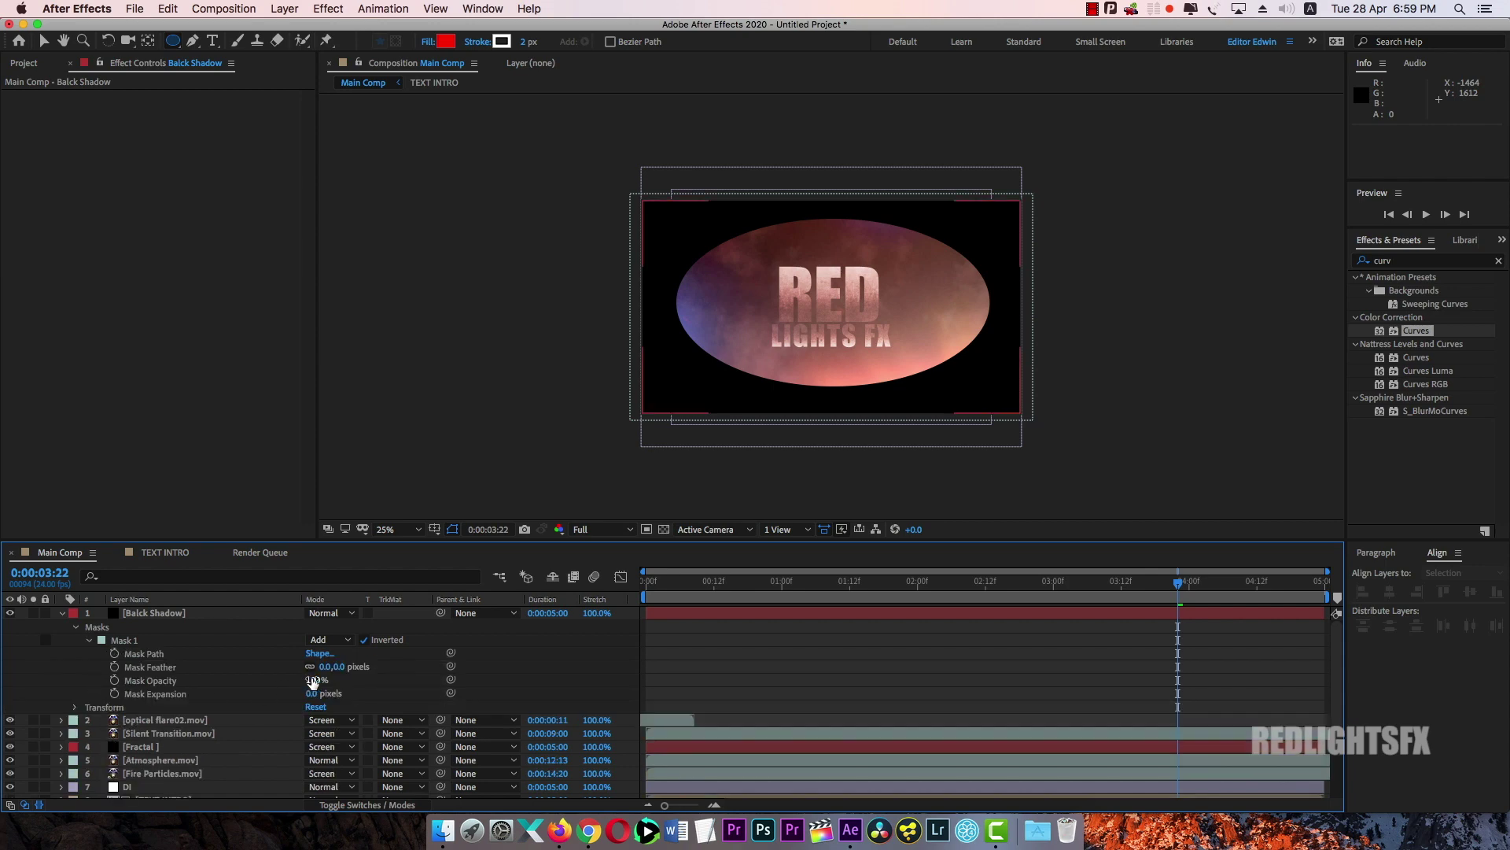
{"action": "left_click_drag", "start_coordinate": [323, 667], "coordinate": [618, 663]}
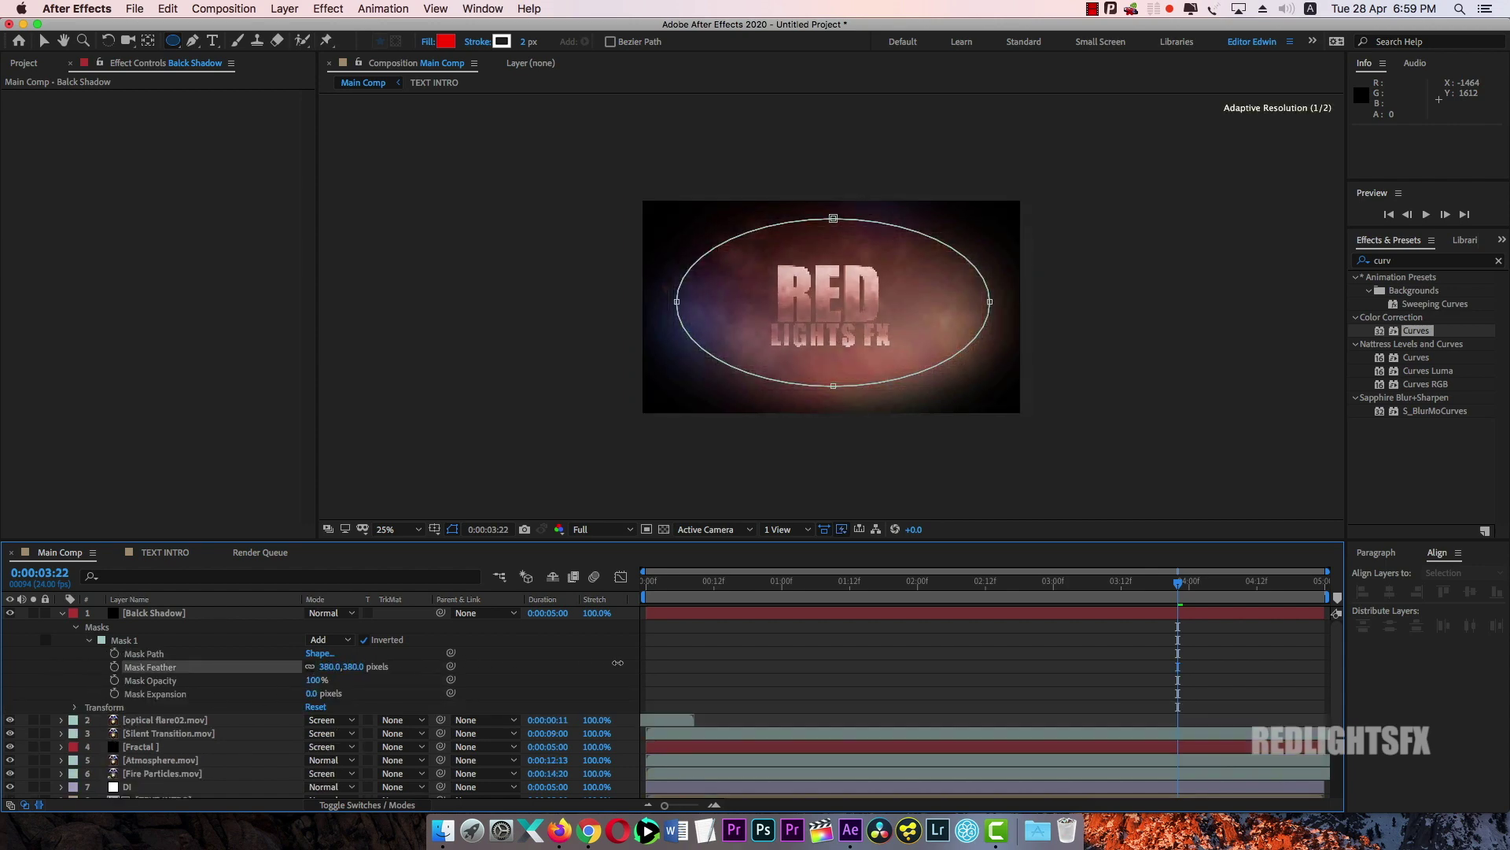
{"action": "left_click_drag", "start_coordinate": [768, 663], "coordinate": [957, 654]}
{"action": "left_click", "coordinate": [172, 616]}
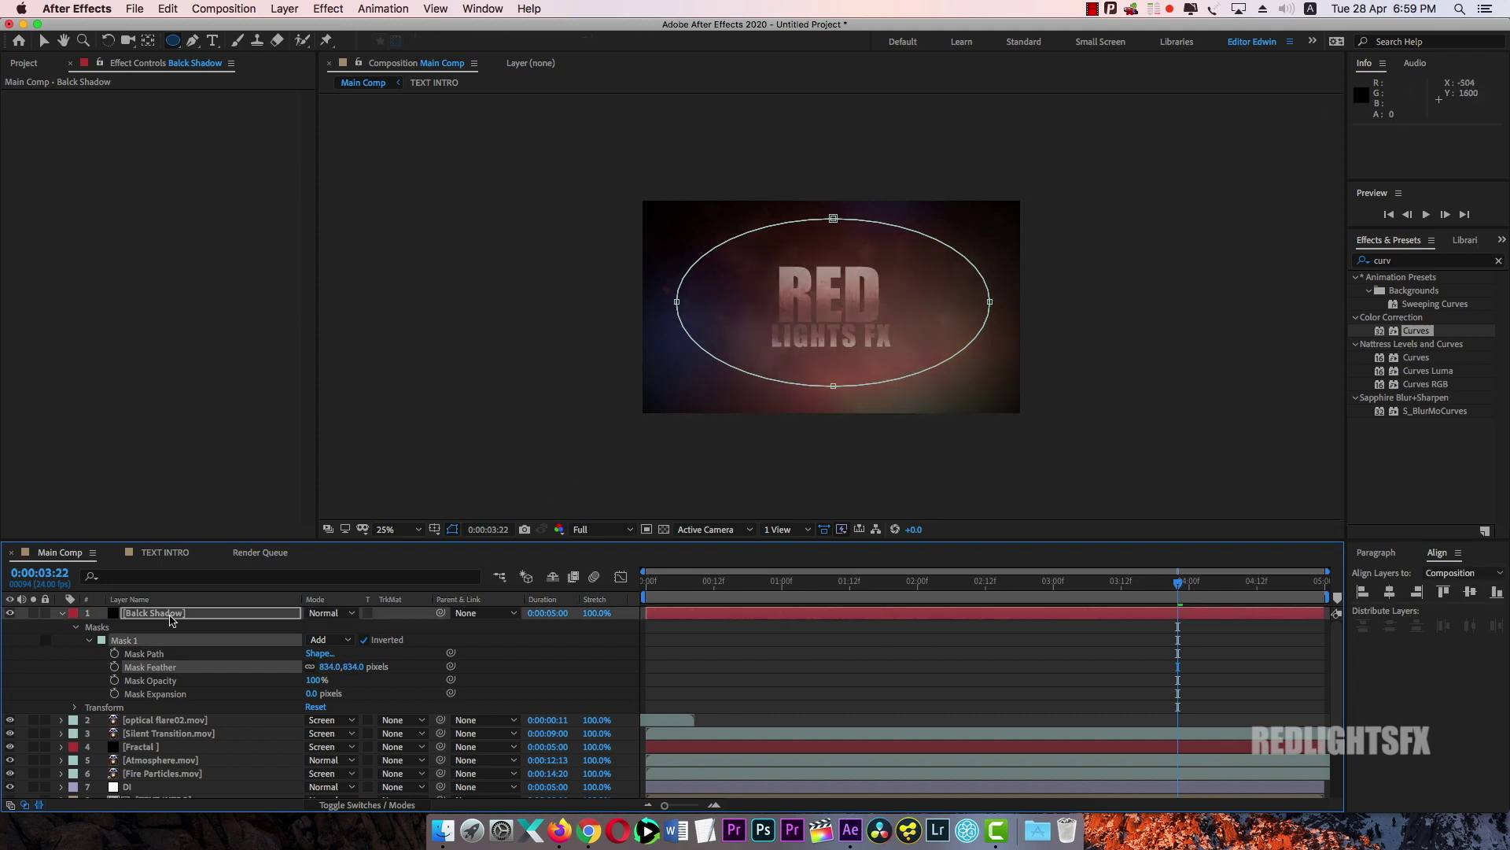
Move the Balck Shadow layer directly below the optical flare02.mov layer in the Main Comp stack
{"action": "left_click", "coordinate": [65, 619]}
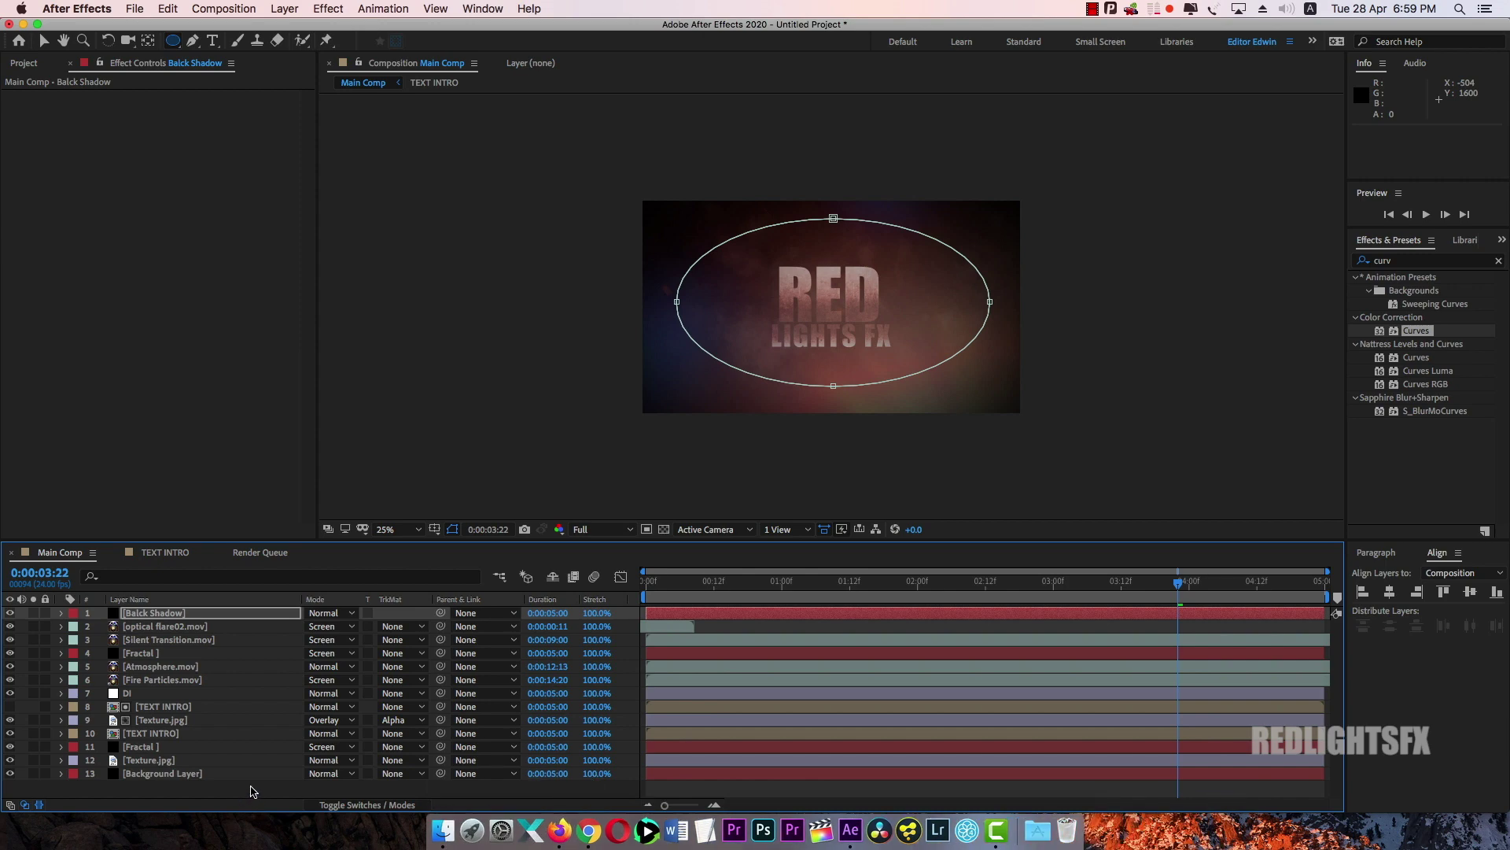
{"action": "left_click", "coordinate": [1106, 341]}
{"action": "key", "text": "period"}
{"action": "key", "text": "comma"}
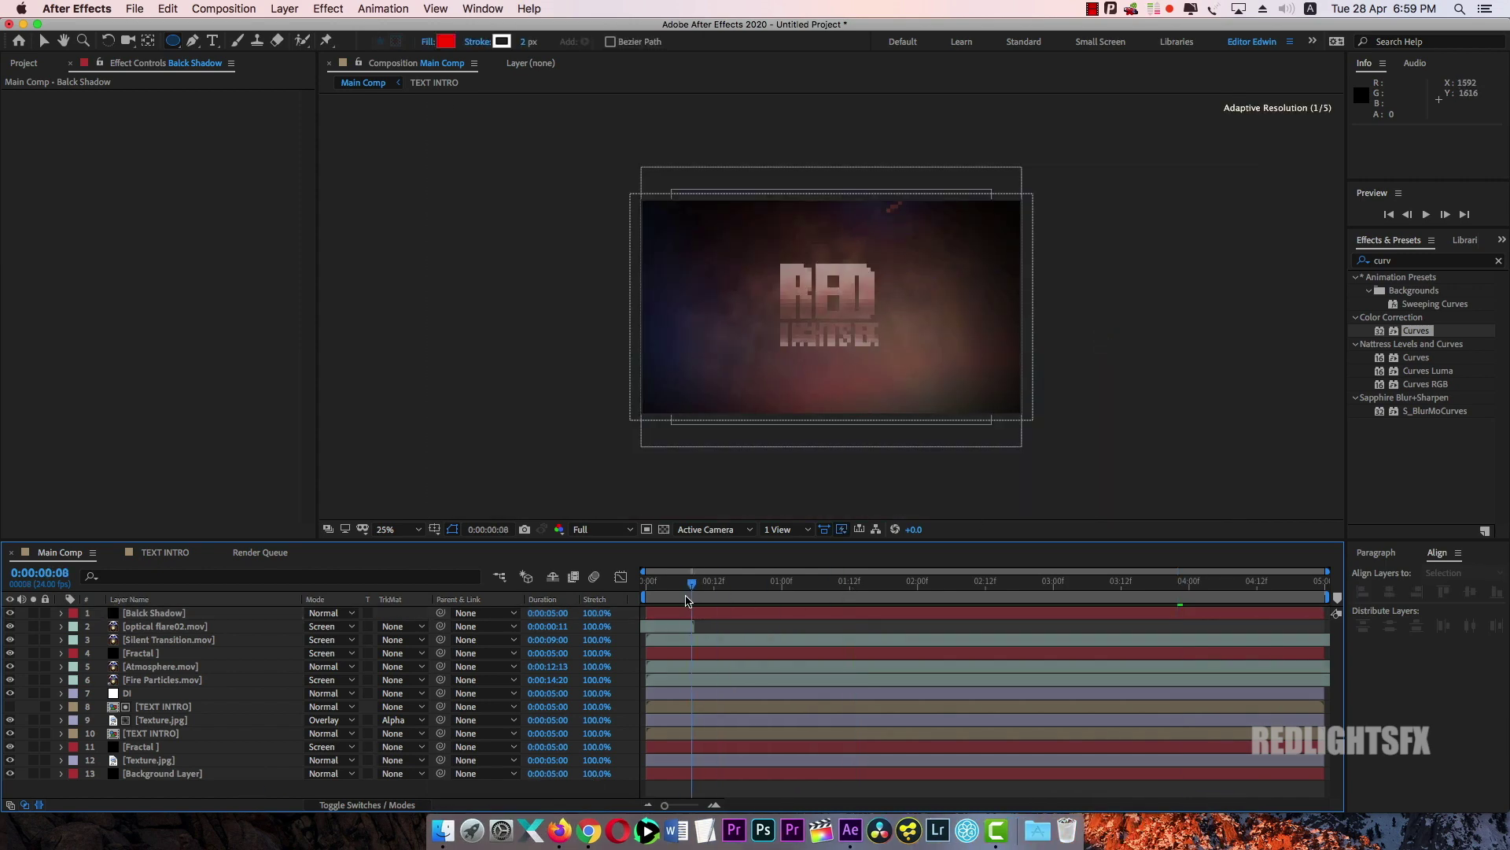
{"action": "key", "text": "Home"}
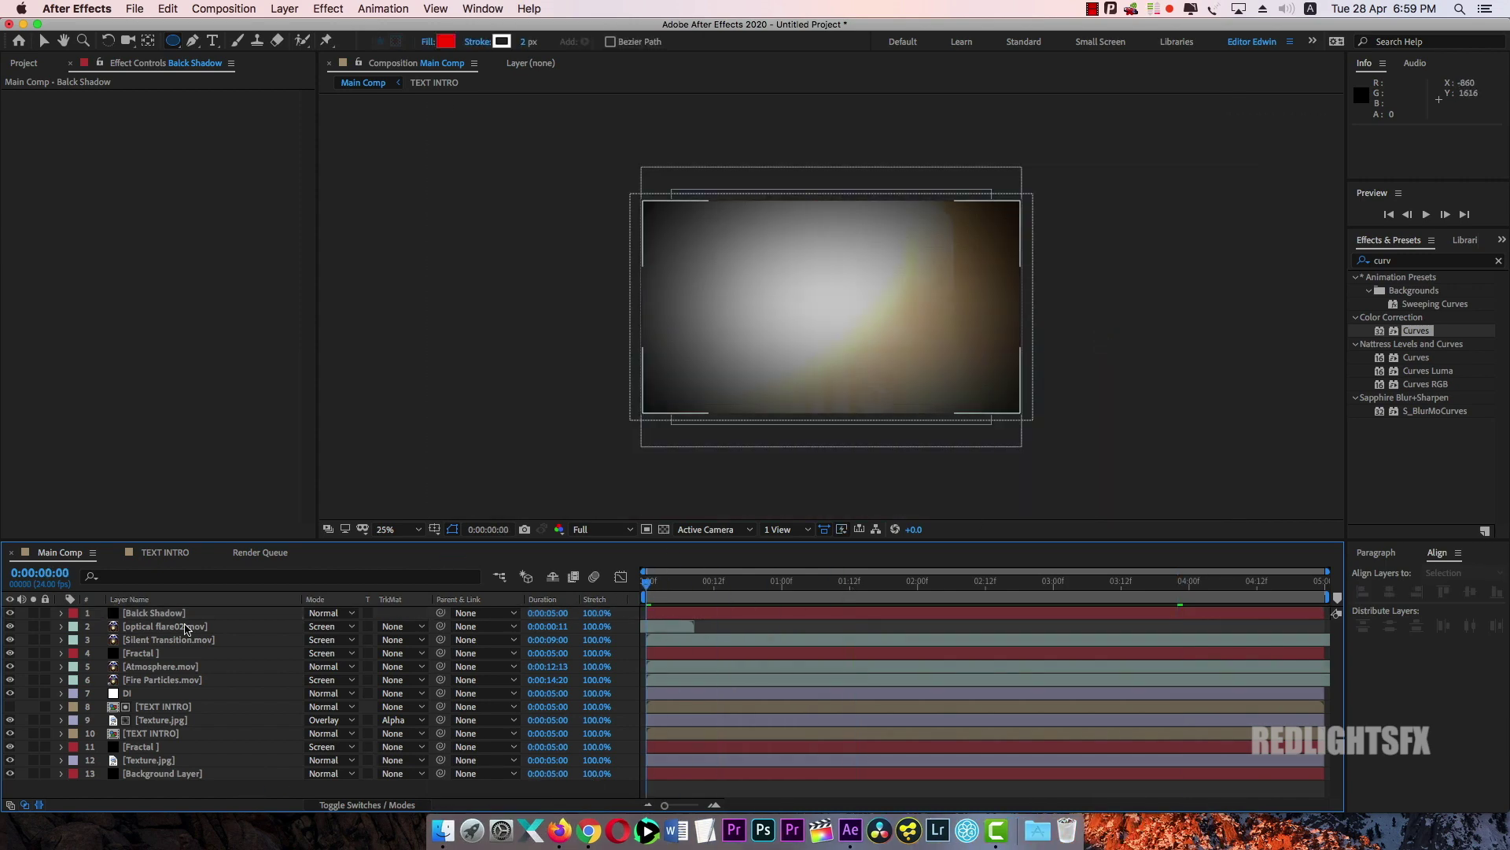
{"action": "left_click", "coordinate": [152, 614]}
{"action": "left_click_drag", "start_coordinate": [151, 615], "coordinate": [164, 635]}
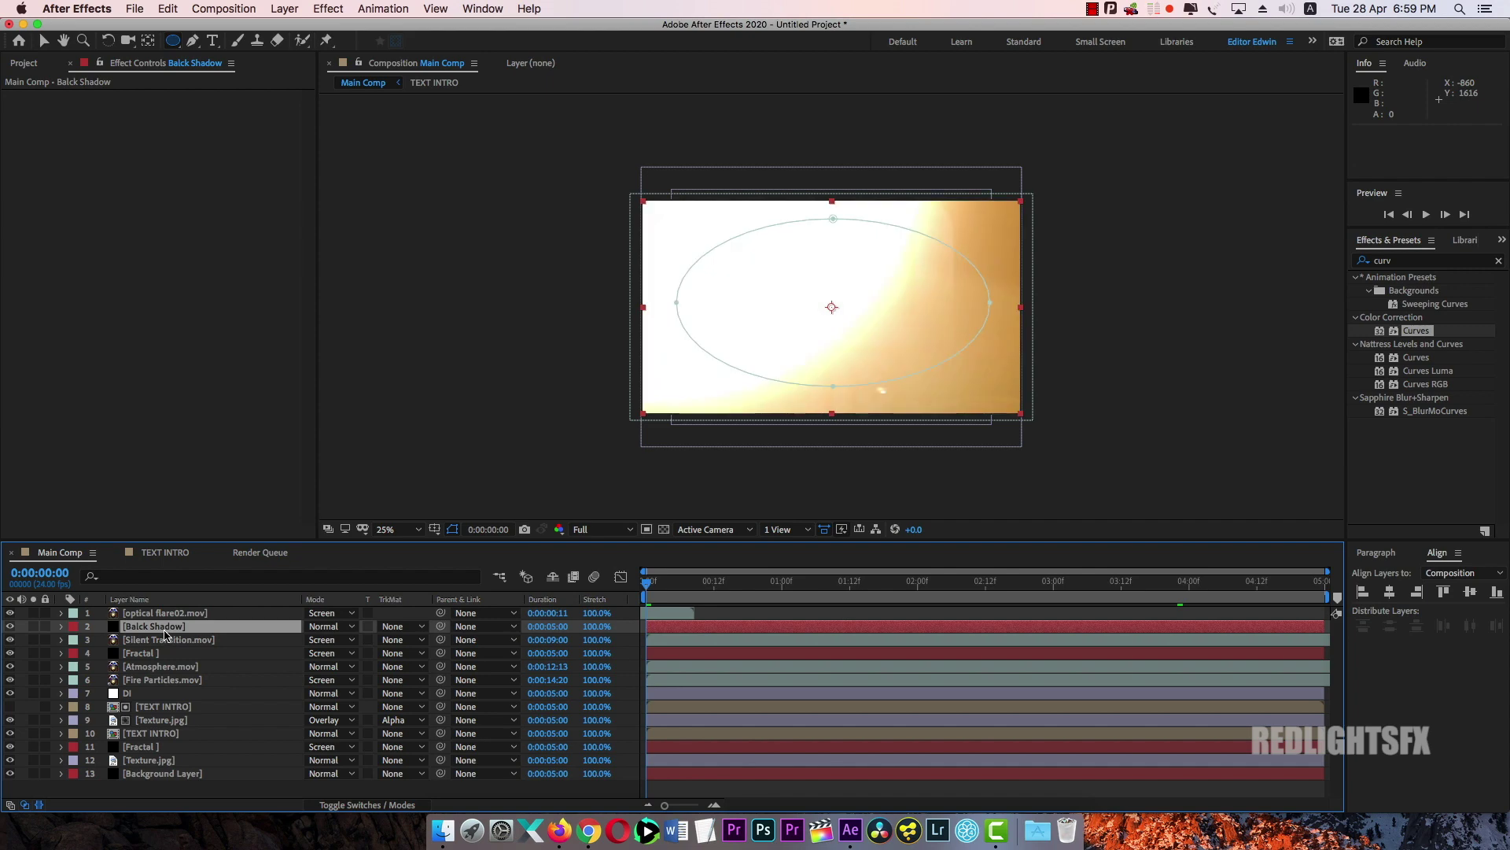
Set the Balck Shadow layer's mask feather to 502 pixels and its mask opacity to 84%
{"action": "left_click_drag", "start_coordinate": [654, 586], "coordinate": [1183, 591]}
{"action": "left_click", "coordinate": [60, 627]}
{"action": "left_click", "coordinate": [556, 692]}
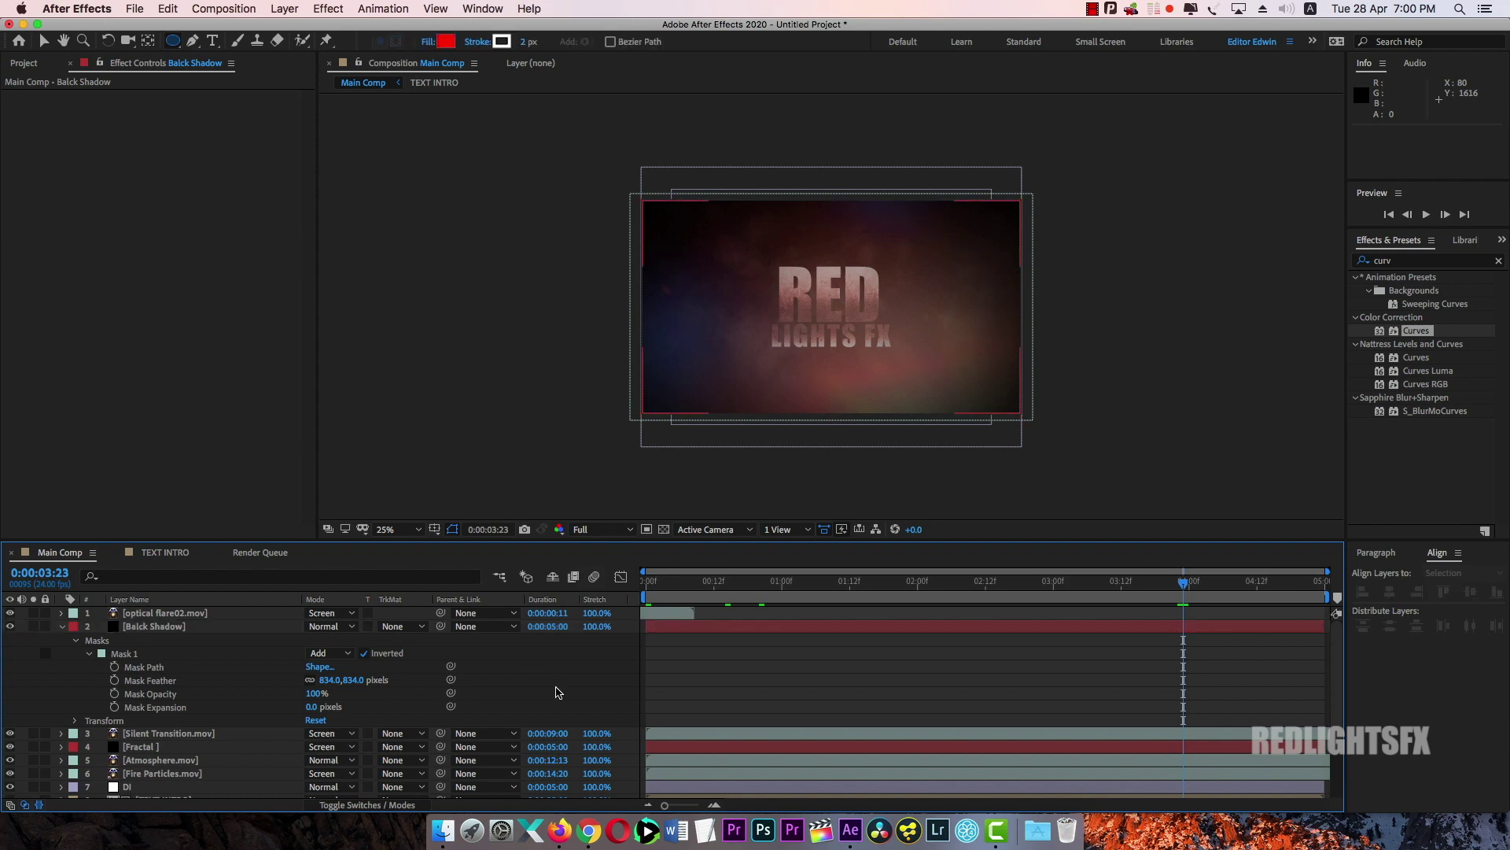
{"action": "key", "text": "period"}
{"action": "left_click_drag", "start_coordinate": [1183, 592], "coordinate": [1092, 592]}
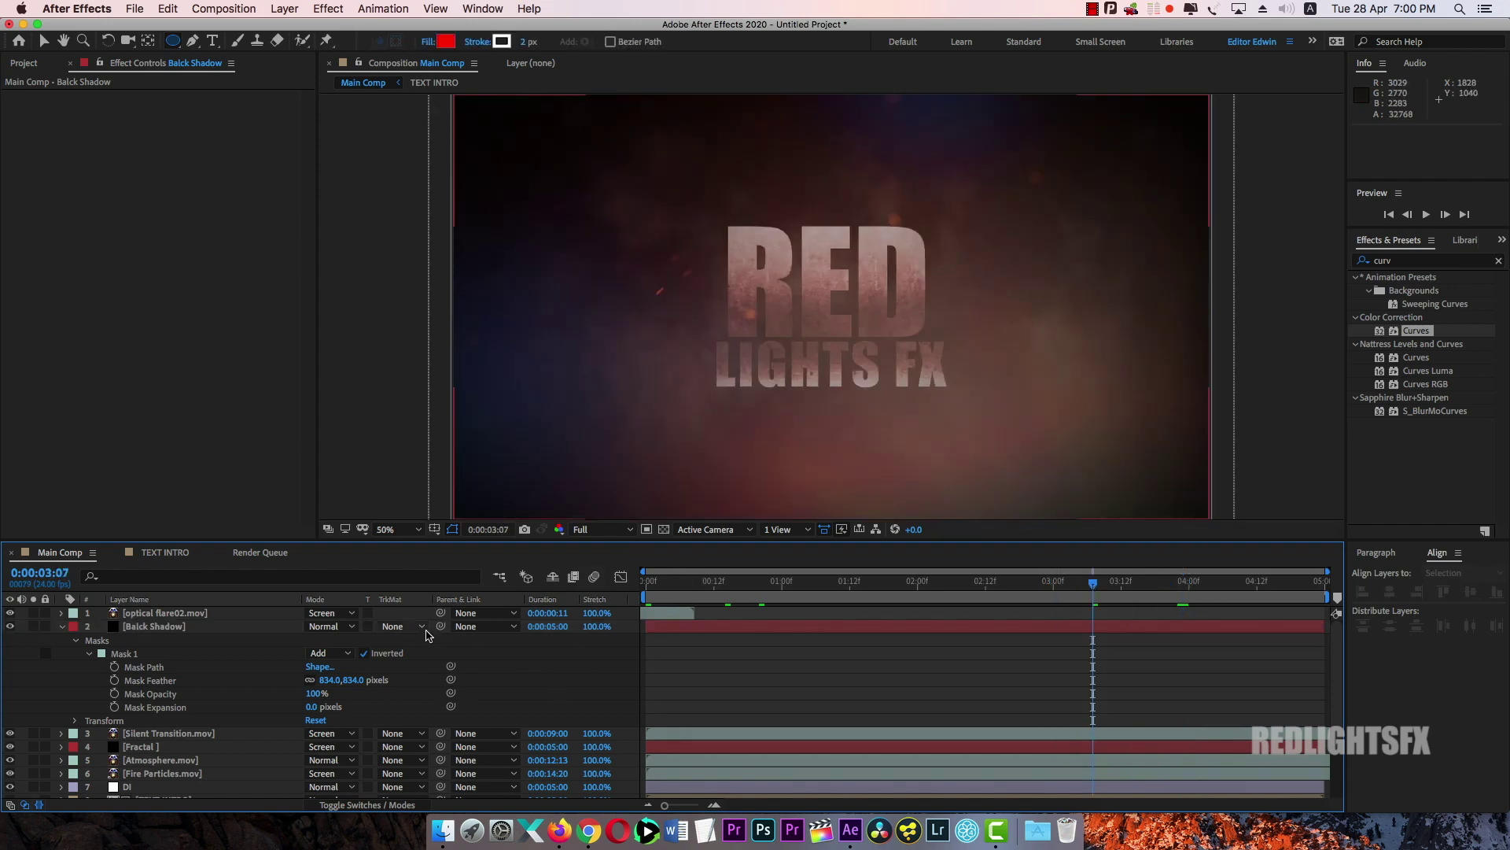
{"action": "left_click", "coordinate": [173, 629]}
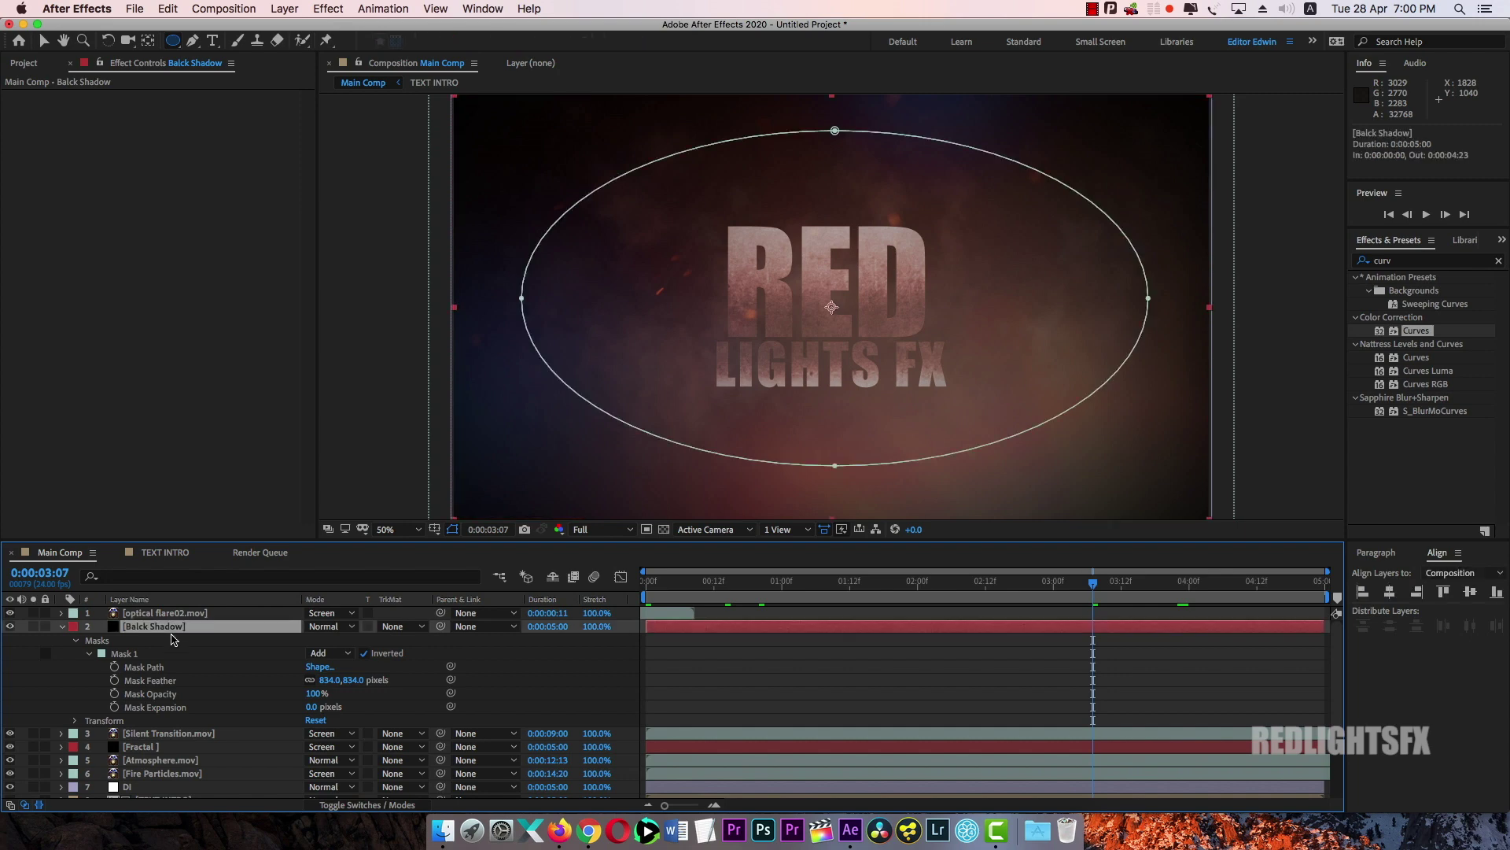
{"action": "left_click_drag", "start_coordinate": [334, 684], "coordinate": [137, 681]}
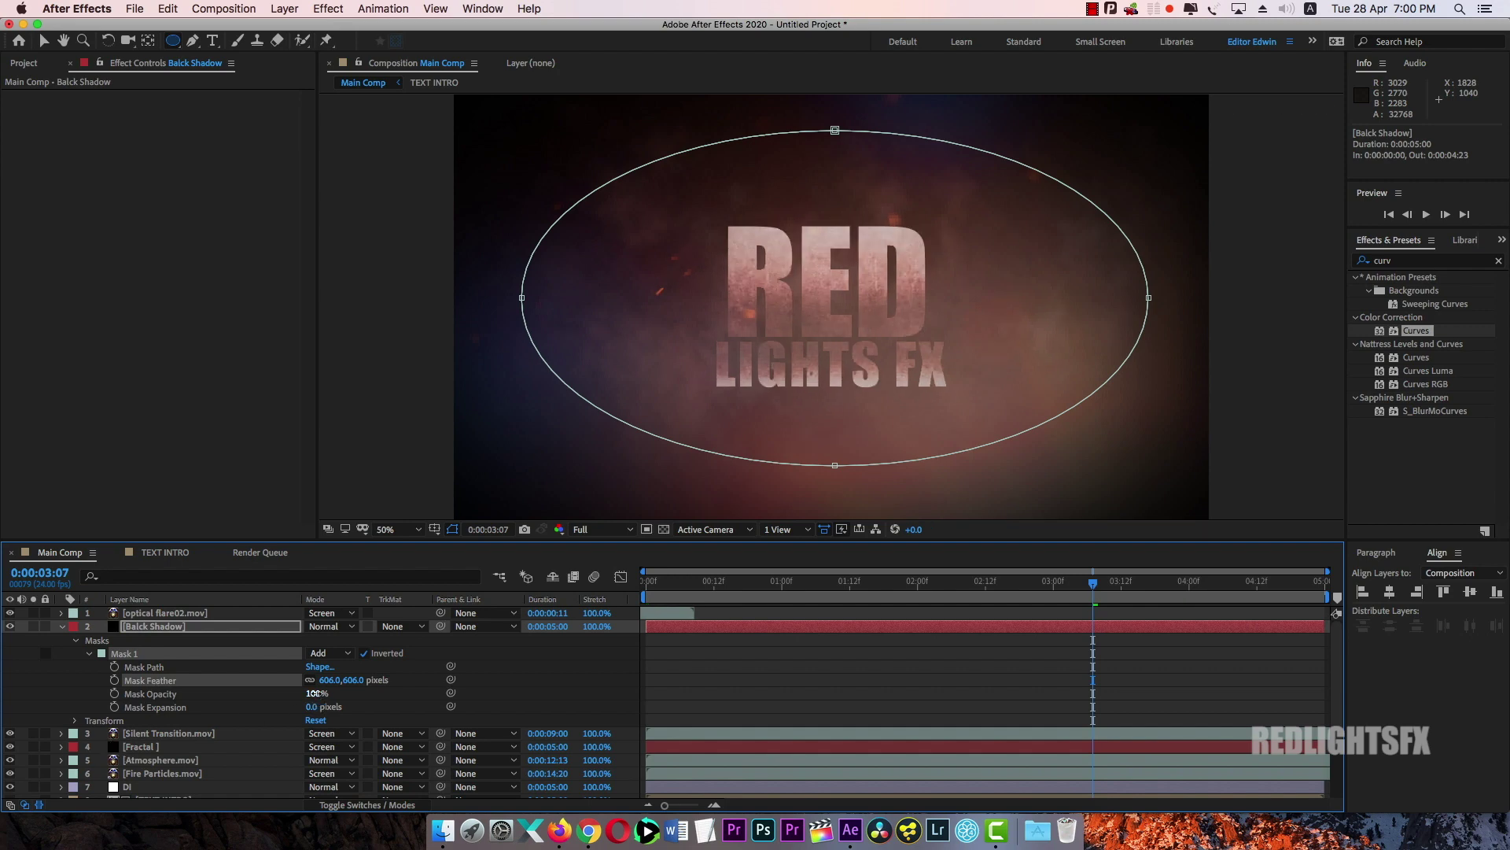
{"action": "left_click_drag", "start_coordinate": [315, 693], "coordinate": [251, 676]}
{"action": "key", "text": "super+grave"}
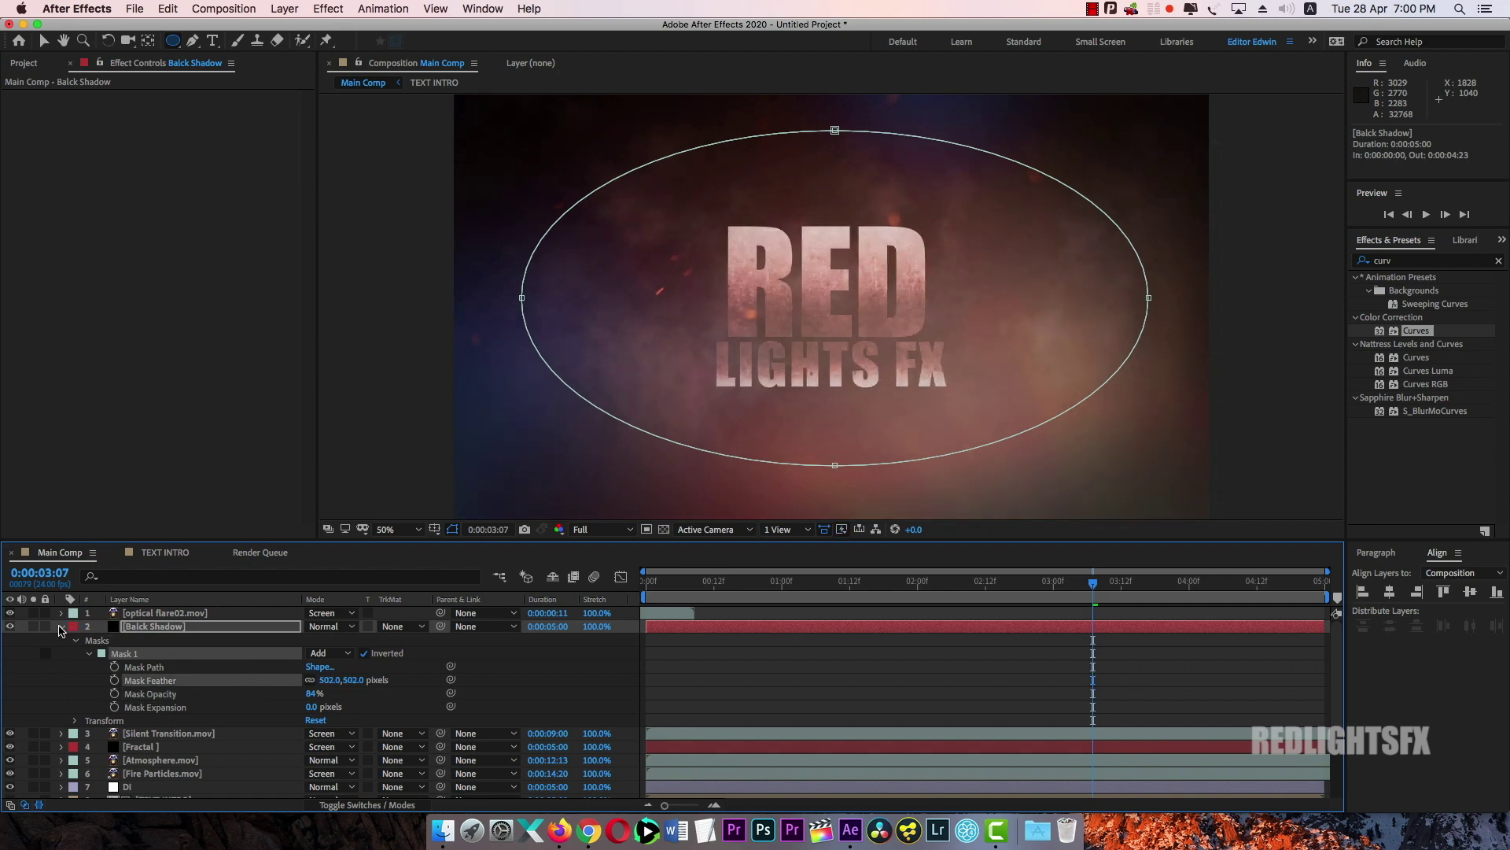
{"action": "left_click", "coordinate": [401, 795]}
{"action": "scroll", "coordinate": [843, 454], "scroll_direction": "down", "scroll_amount": 2}
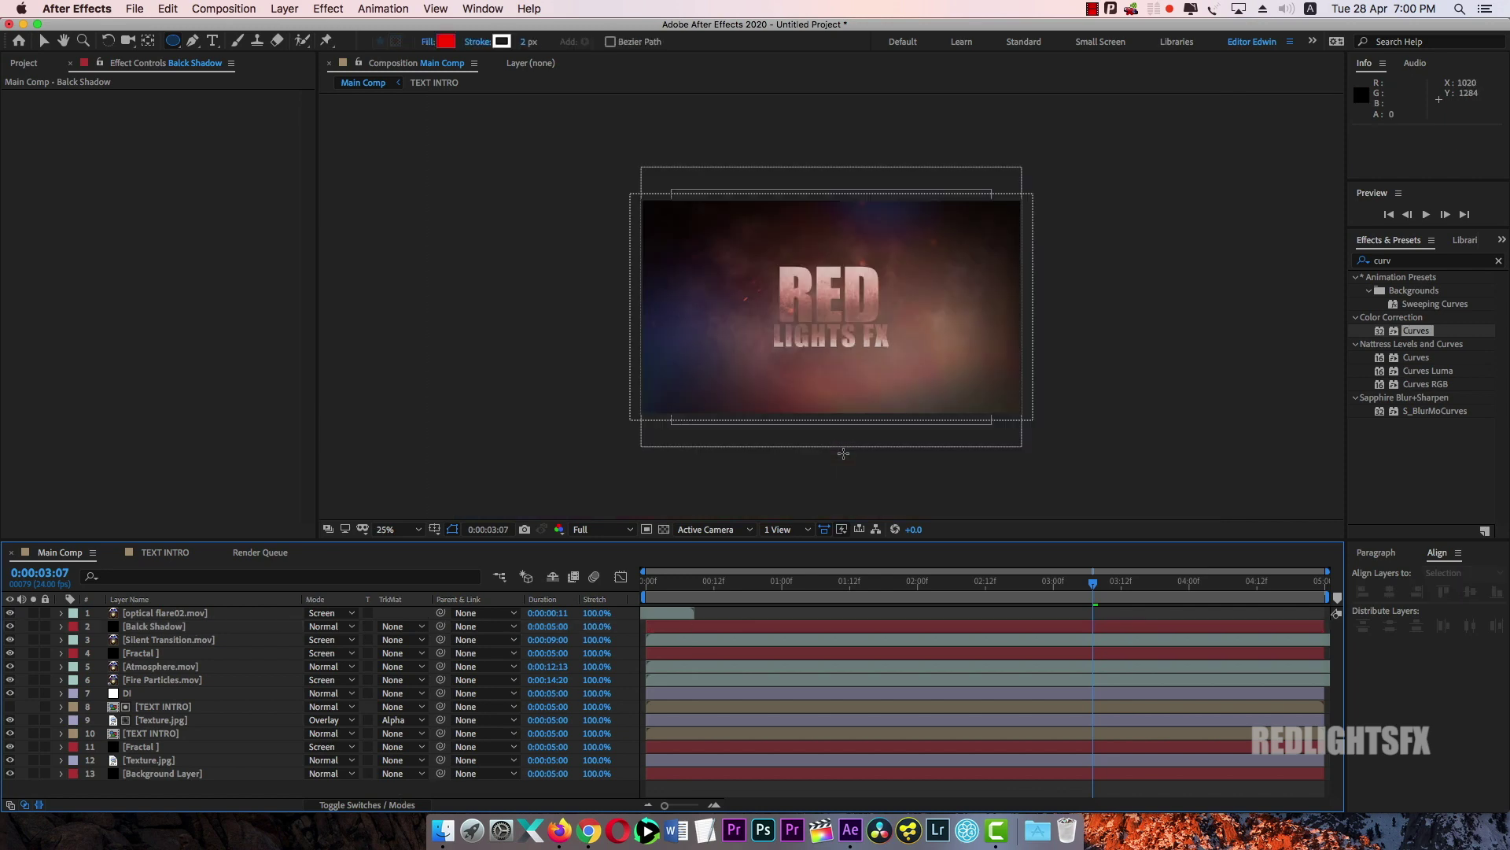
Move the playhead to 0:00:00:11 and show the Title/Action Safe guides in the composition view
{"action": "left_click_drag", "start_coordinate": [1089, 591], "coordinate": [708, 601]}
{"action": "key", "text": "v"}
{"action": "left_click", "coordinate": [435, 532]}
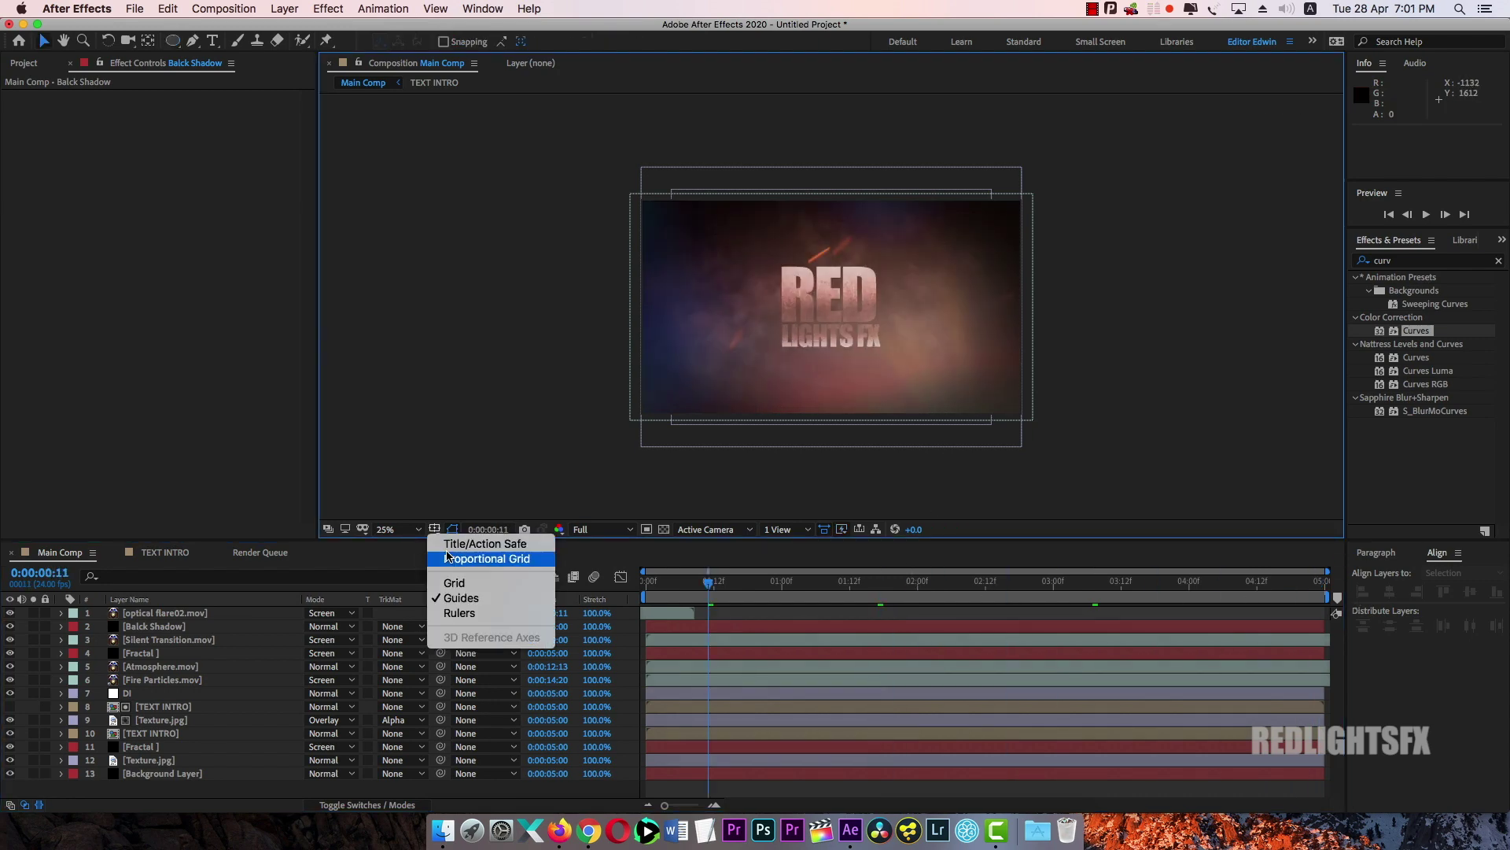
{"action": "left_click", "coordinate": [467, 544]}
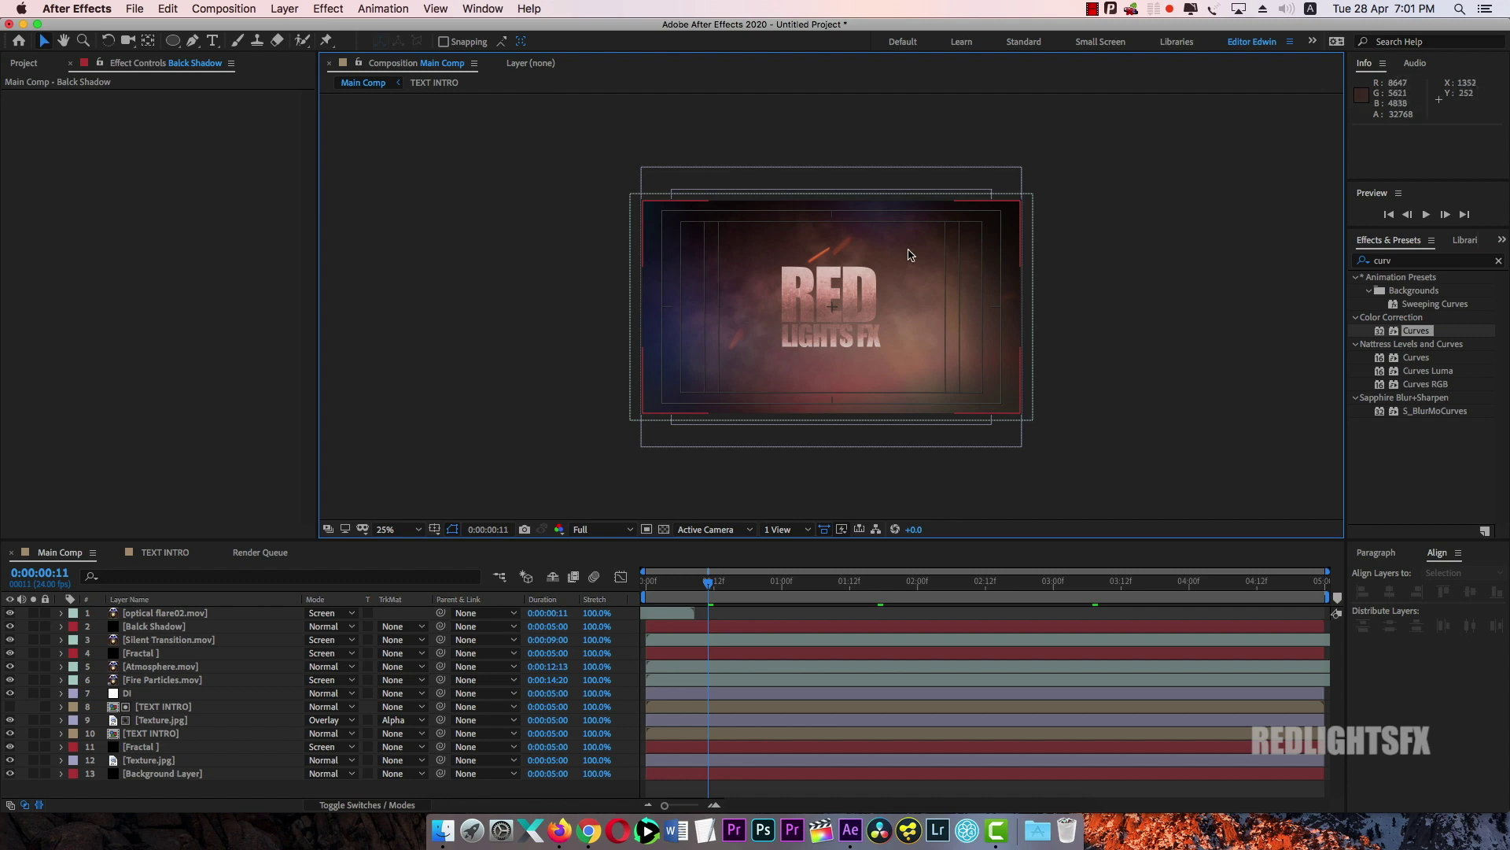
{"action": "left_click", "coordinate": [602, 211]}
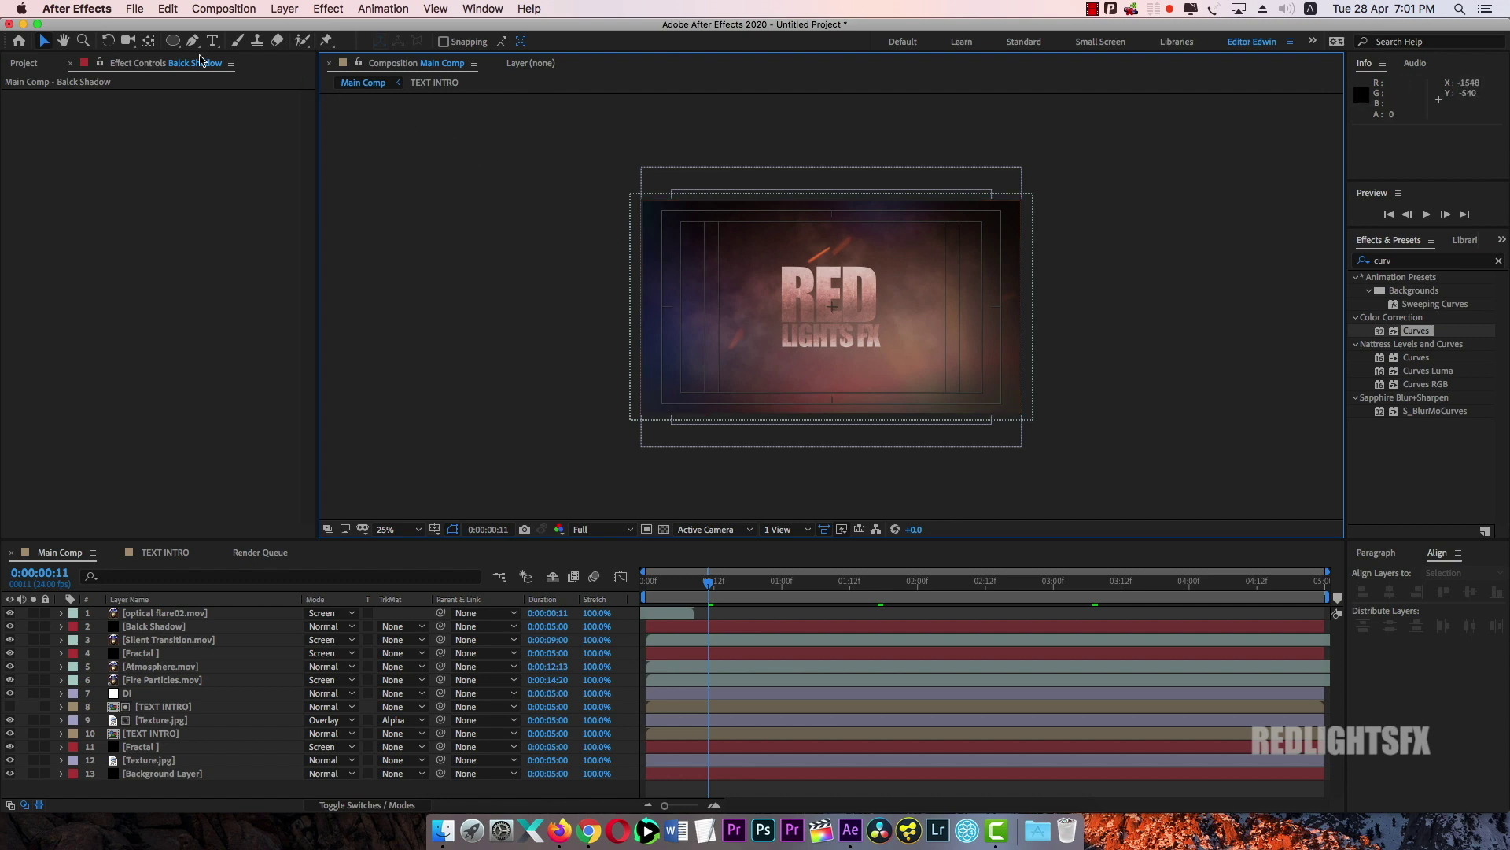
Create a black 1920 × 1080 px solid named Cinemascop as the uppermost layer of Main Comp
{"action": "right_click", "coordinate": [203, 793]}
{"action": "mouse_move", "coordinate": [350, 646]}
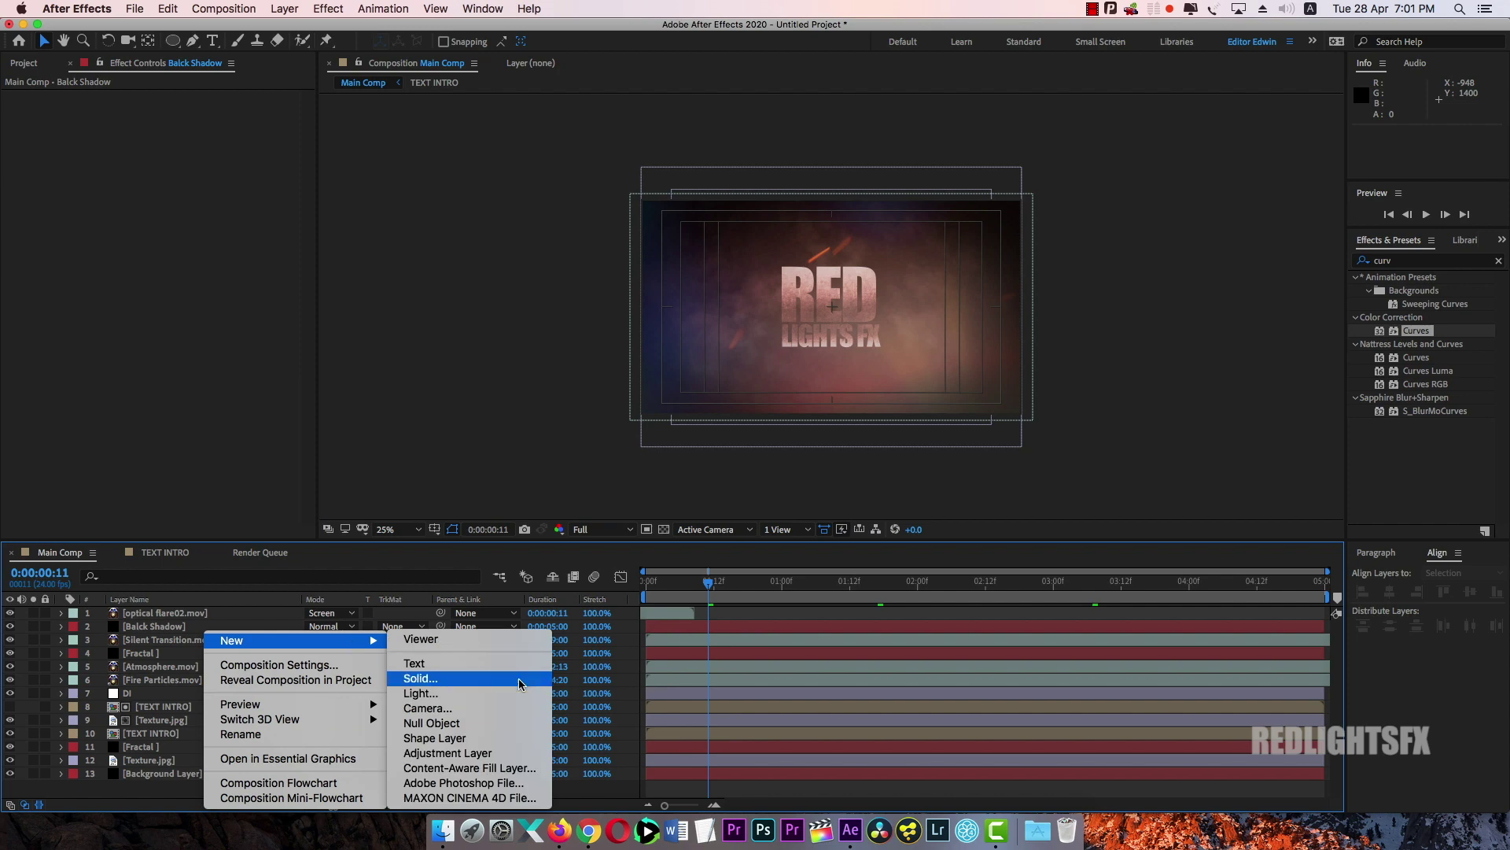
{"action": "left_click", "coordinate": [421, 678]}
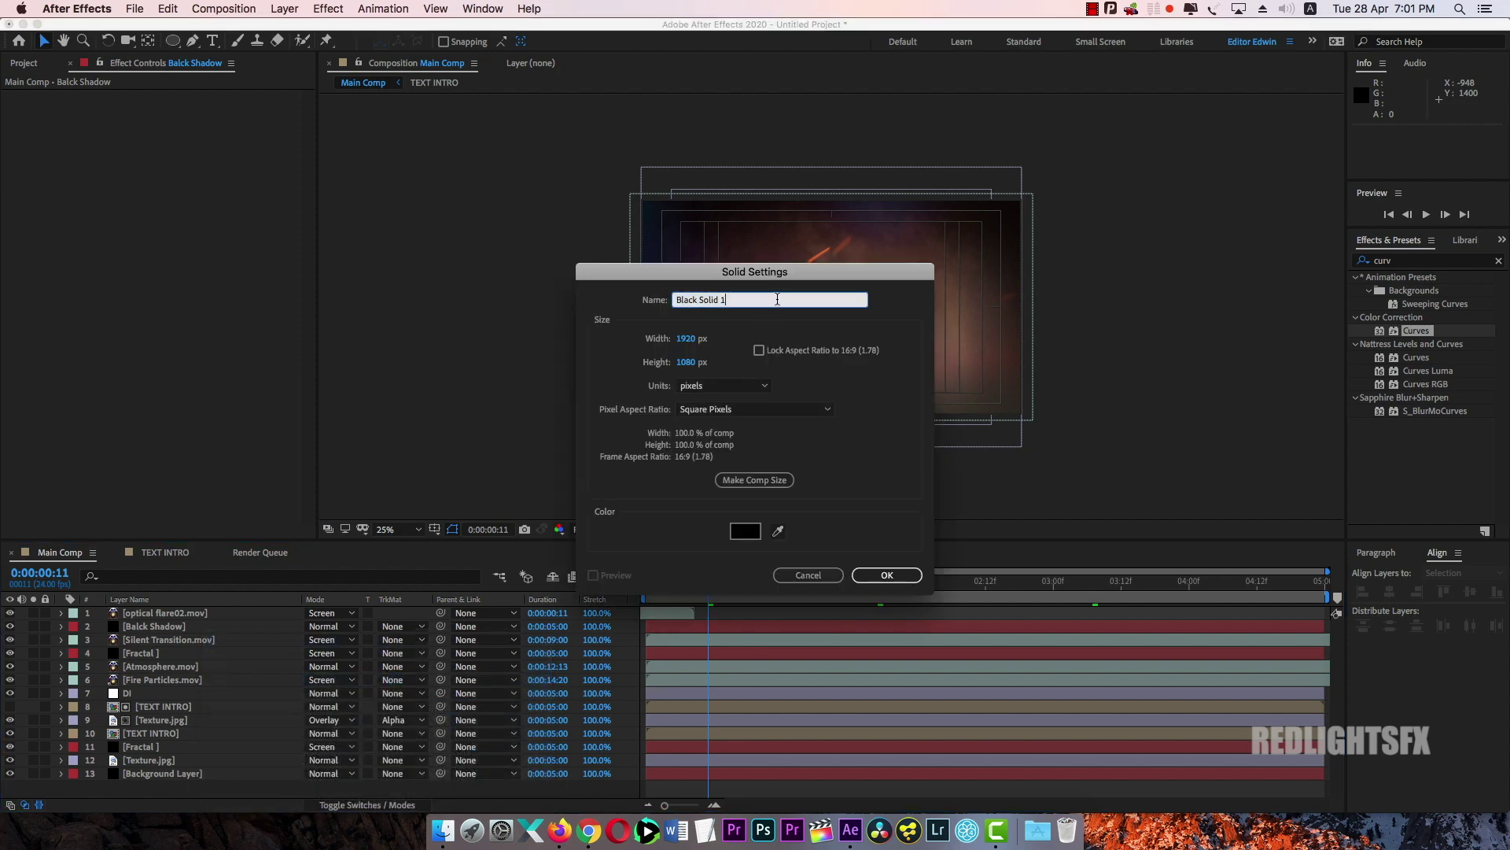
{"action": "type", "text": "Cinemascop"}
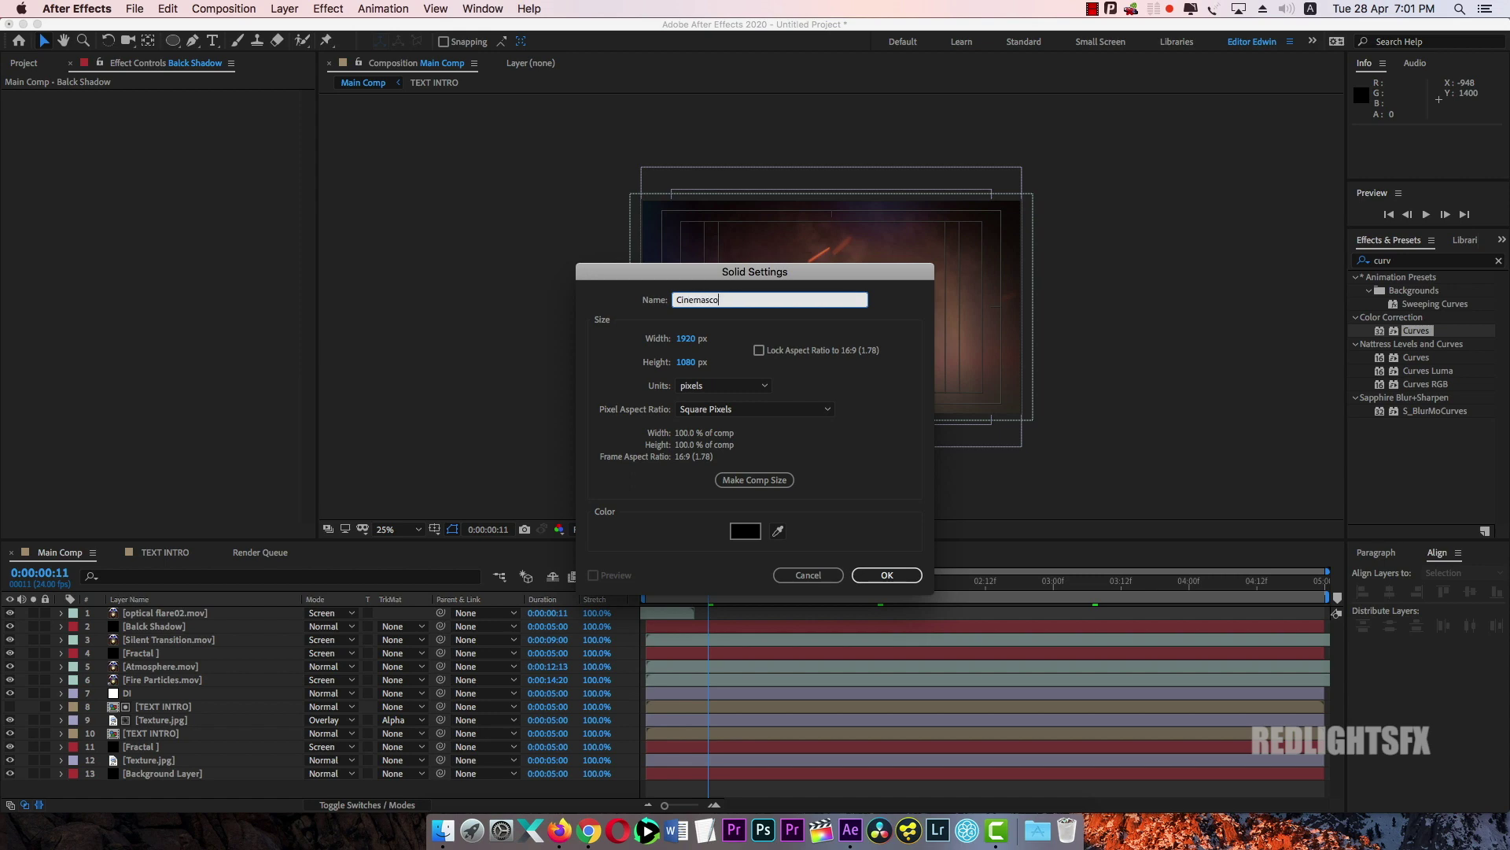
{"action": "left_click", "coordinate": [884, 575]}
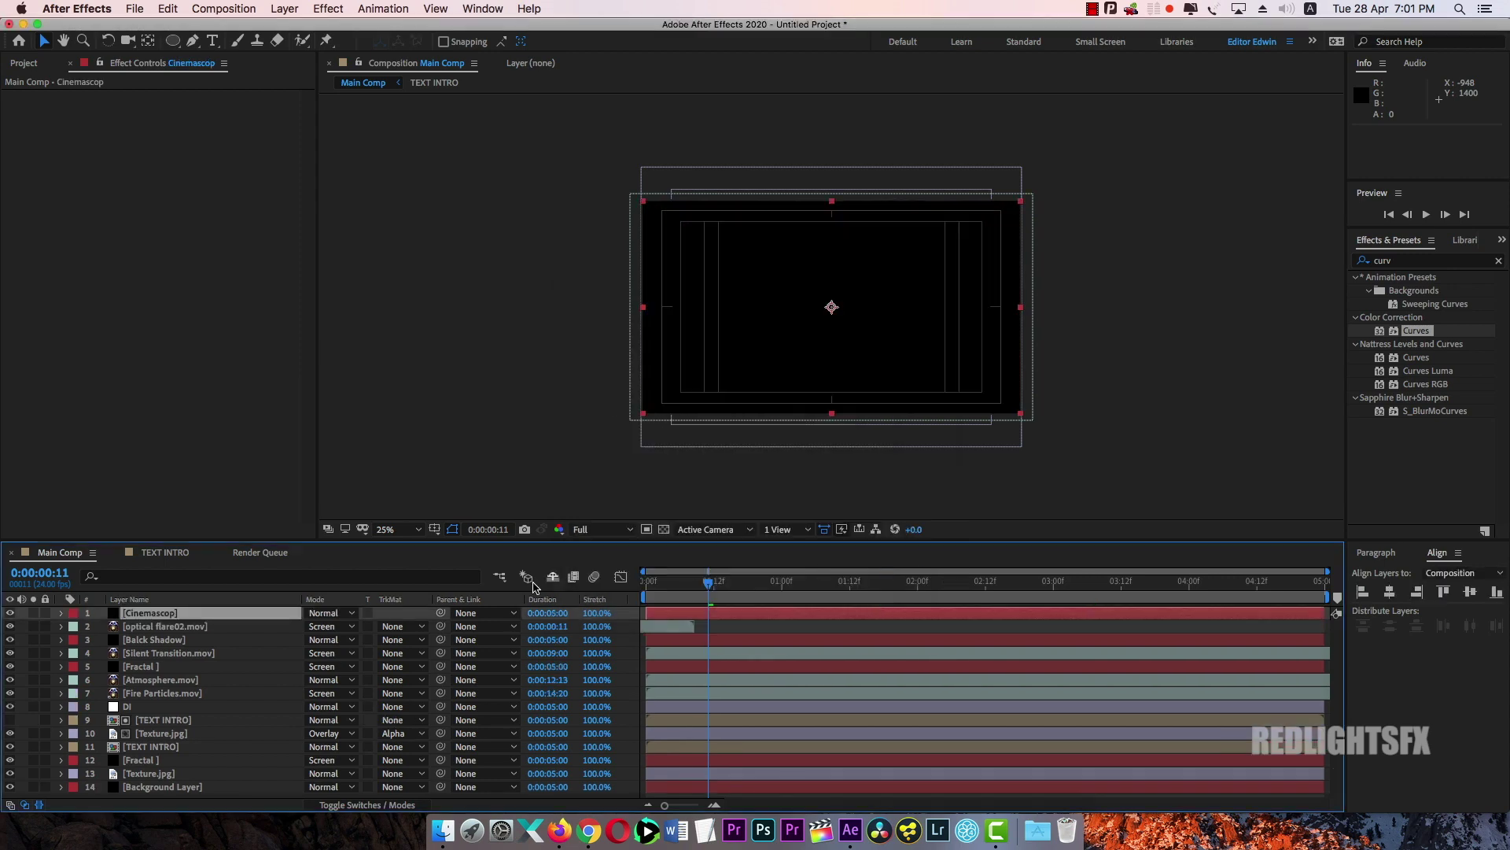
Draw a rectangular mask on the Cinemascop layer, past both frame sides and between the upper and lower title-safe lines, and invert it for letterbox bars
{"action": "left_click_drag", "start_coordinate": [175, 41], "coordinate": [236, 41]}
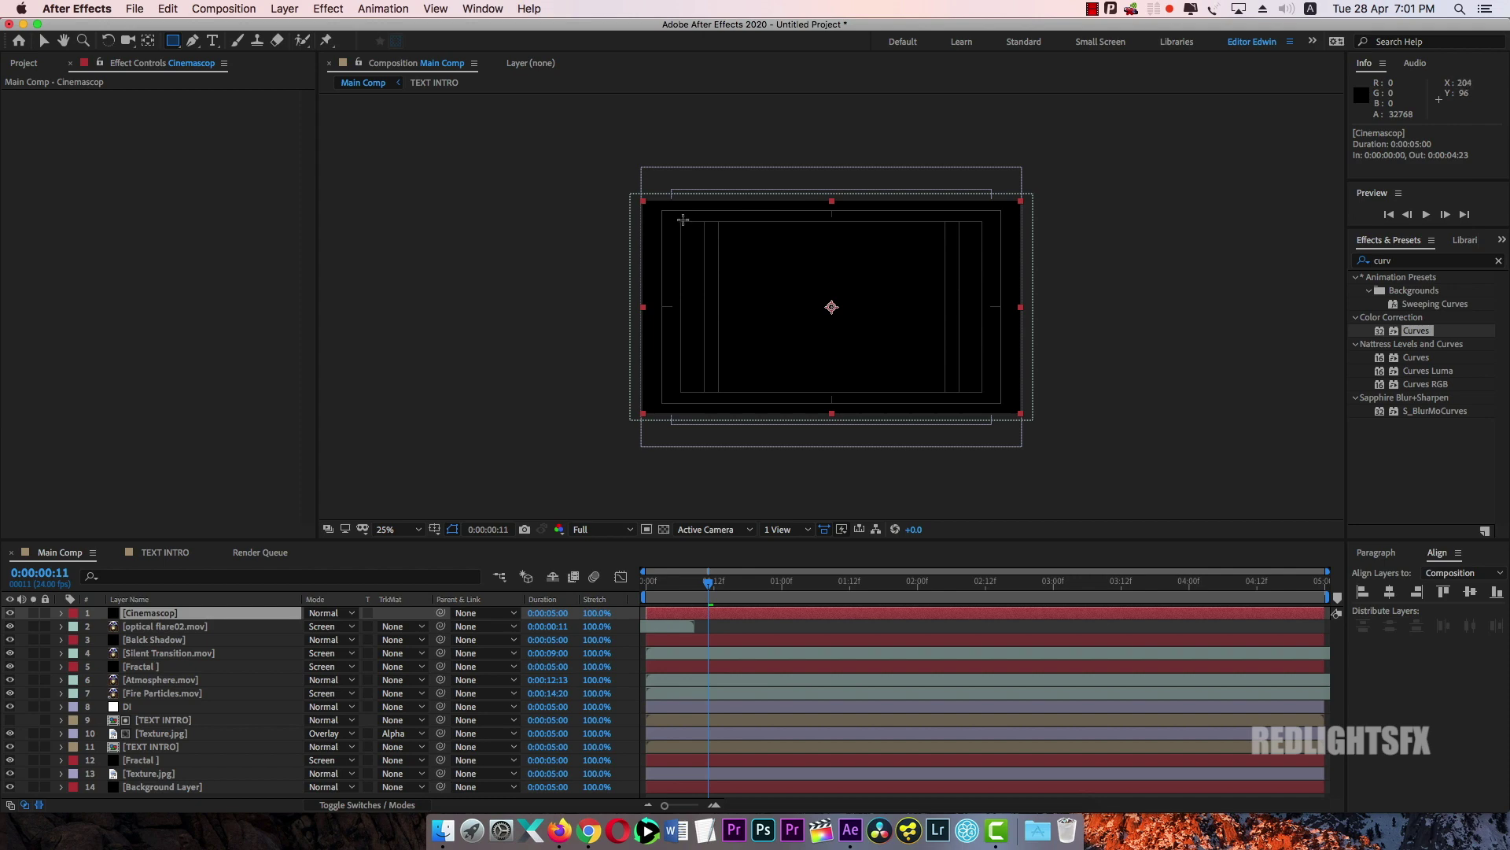
{"action": "key", "text": "period"}
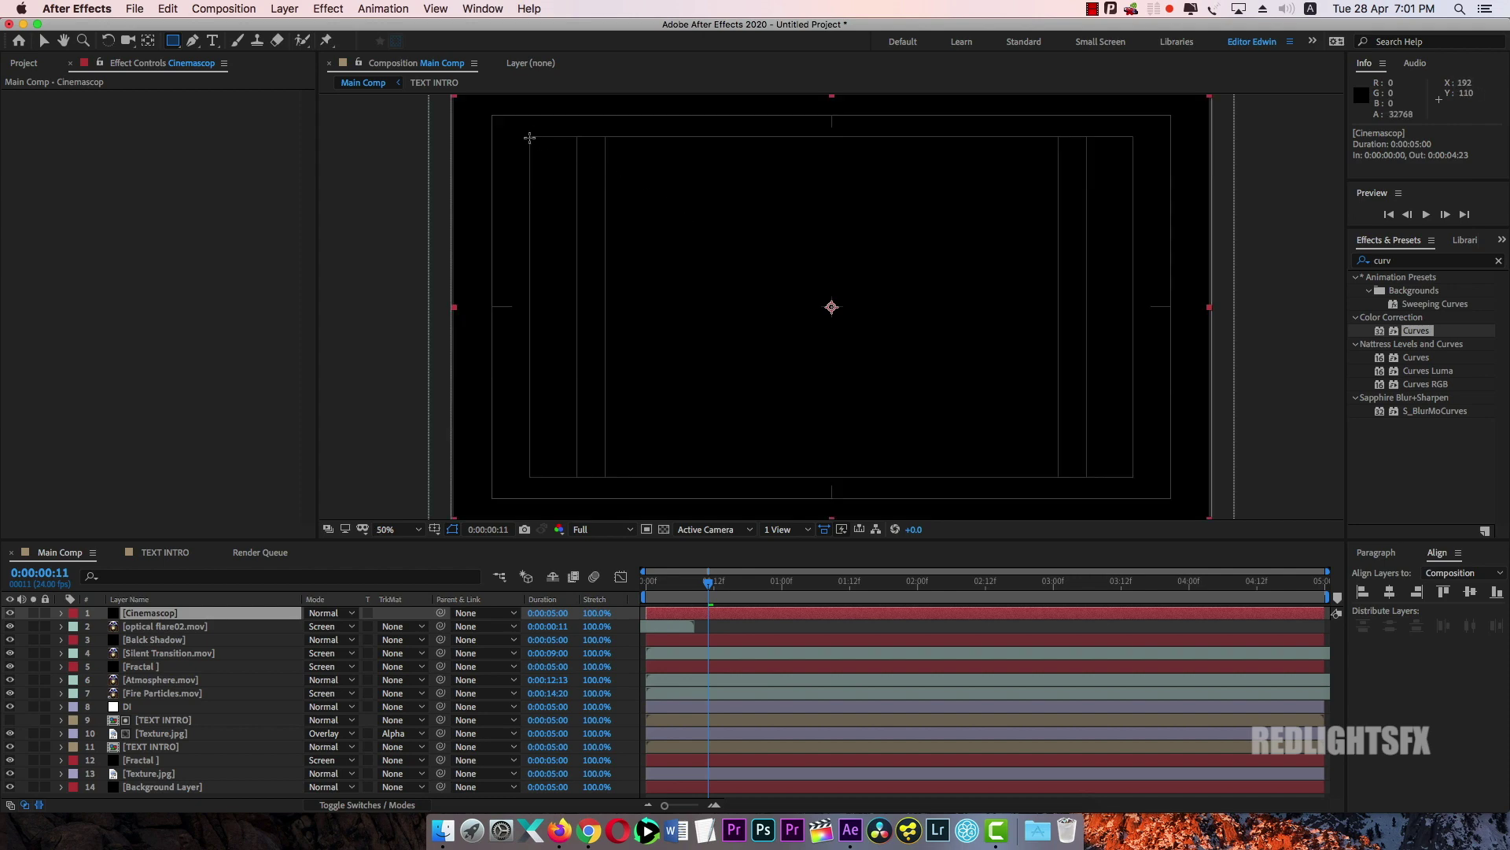
{"action": "left_click_drag", "start_coordinate": [530, 137], "coordinate": [1230, 476]}
{"action": "key", "text": "v"}
{"action": "left_click_drag", "start_coordinate": [417, 120], "coordinate": [418, 479]}
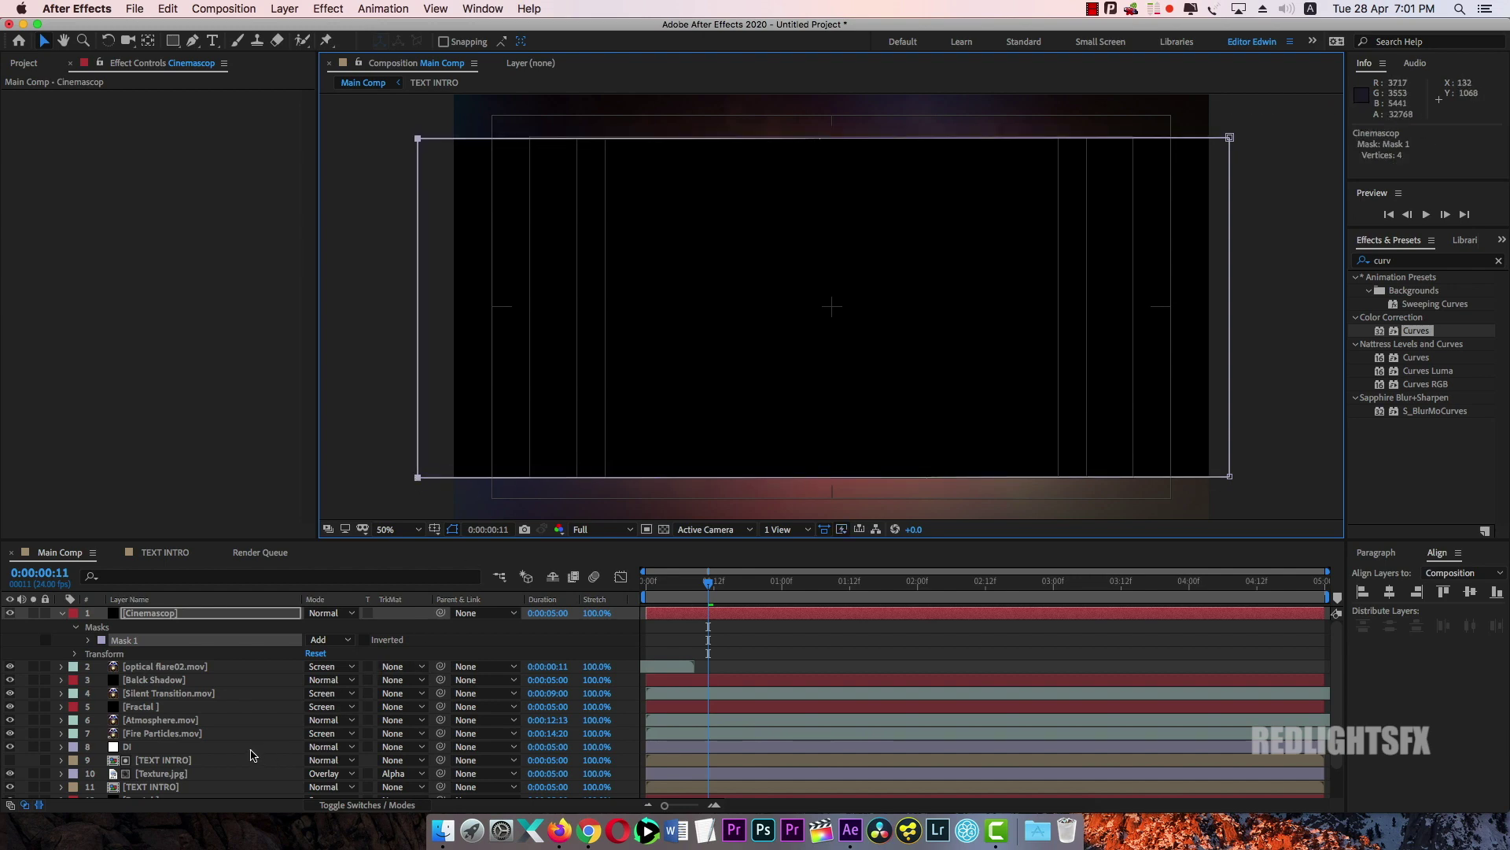
{"action": "left_click", "coordinate": [364, 640]}
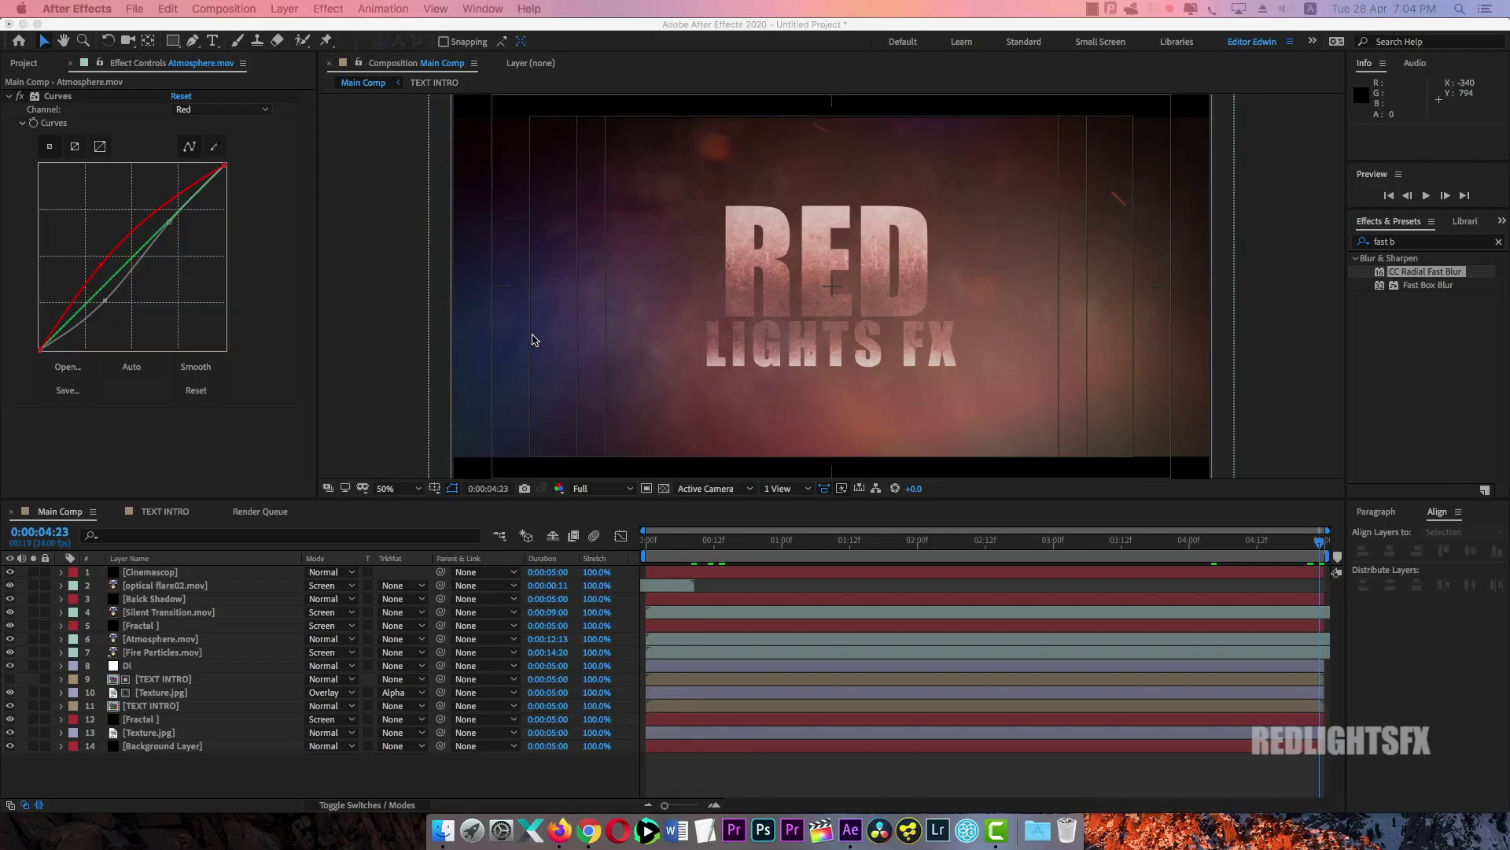
Add a new adjustment layer above the Cinemascop layer in Main Comp
{"action": "mouse_move", "coordinate": [740, 540]}
{"action": "left_mouse_down"}
{"action": "mouse_move", "coordinate": [708, 540]}
{"action": "mouse_move", "coordinate": [759, 541]}
{"action": "left_mouse_up"}
{"action": "right_click", "coordinate": [283, 782]}
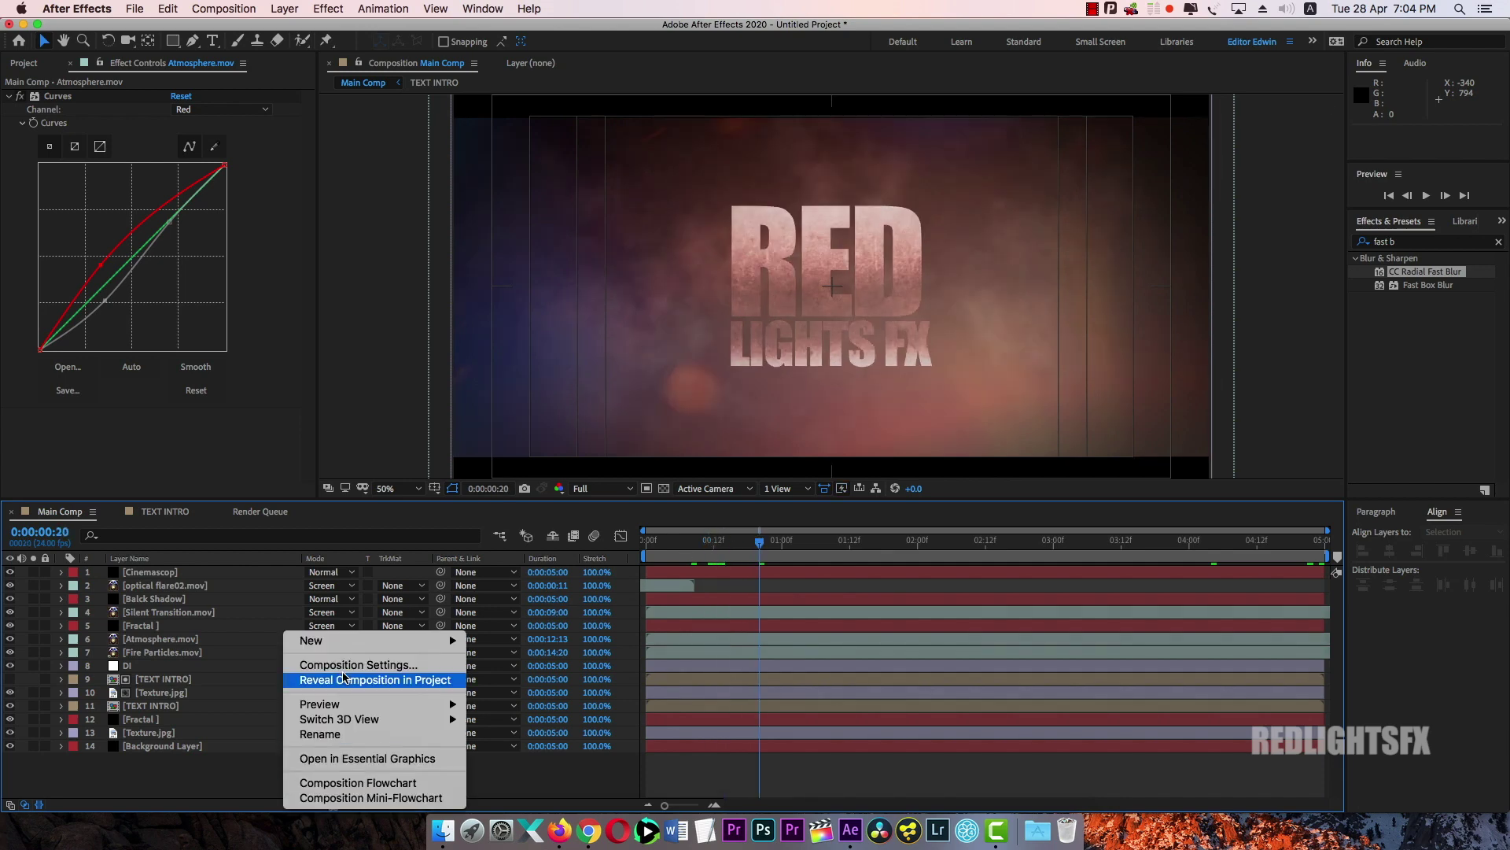
{"action": "mouse_move", "coordinate": [356, 646]}
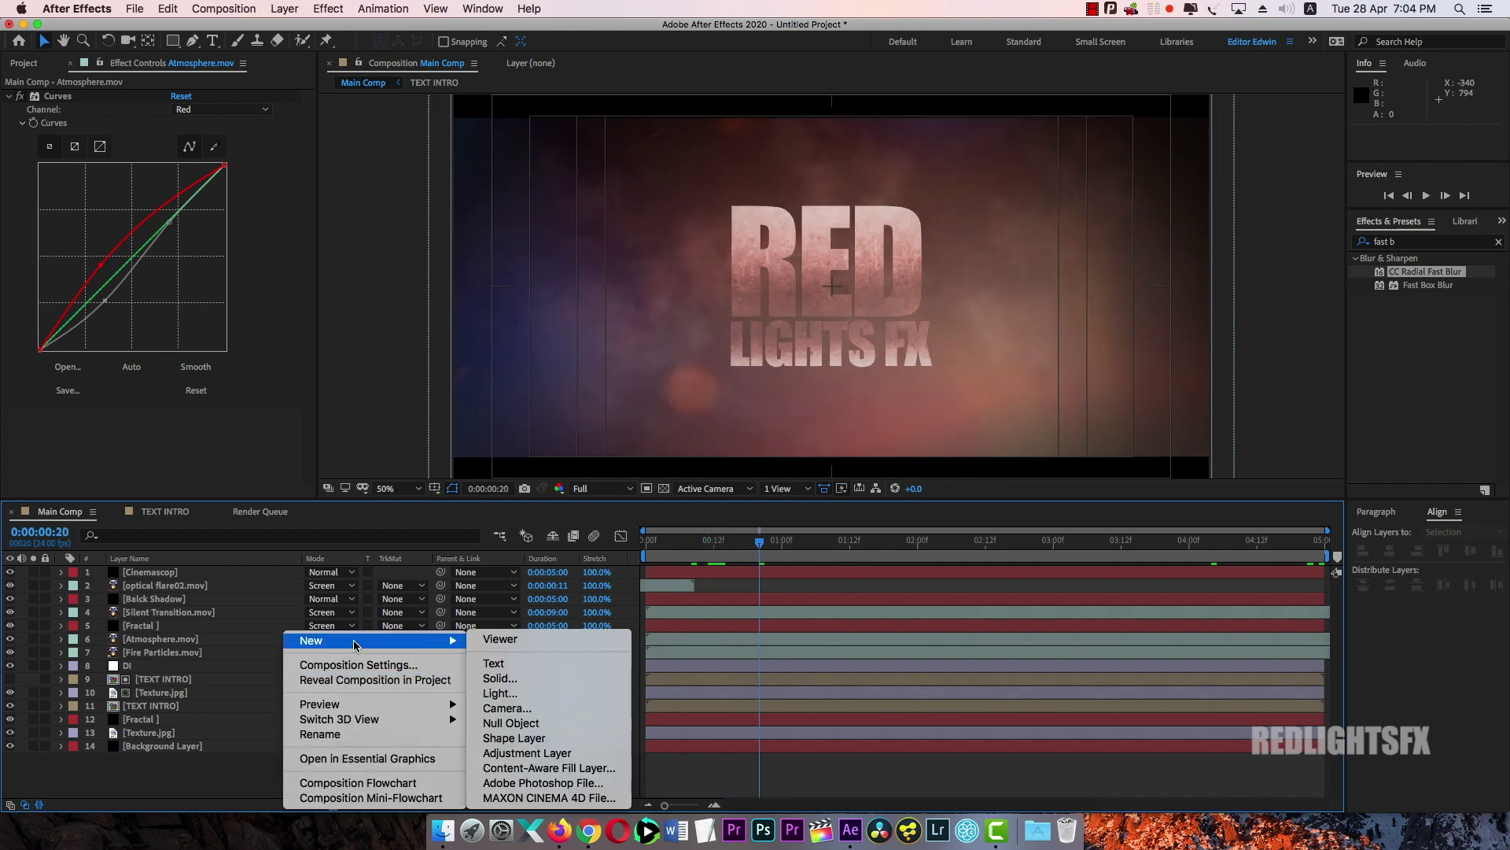
{"action": "left_click", "coordinate": [524, 753]}
Apply the CC Radial Fast Blur effect to the new adjustment layer and set its Amount to 81
{"action": "left_click", "coordinate": [1499, 242]}
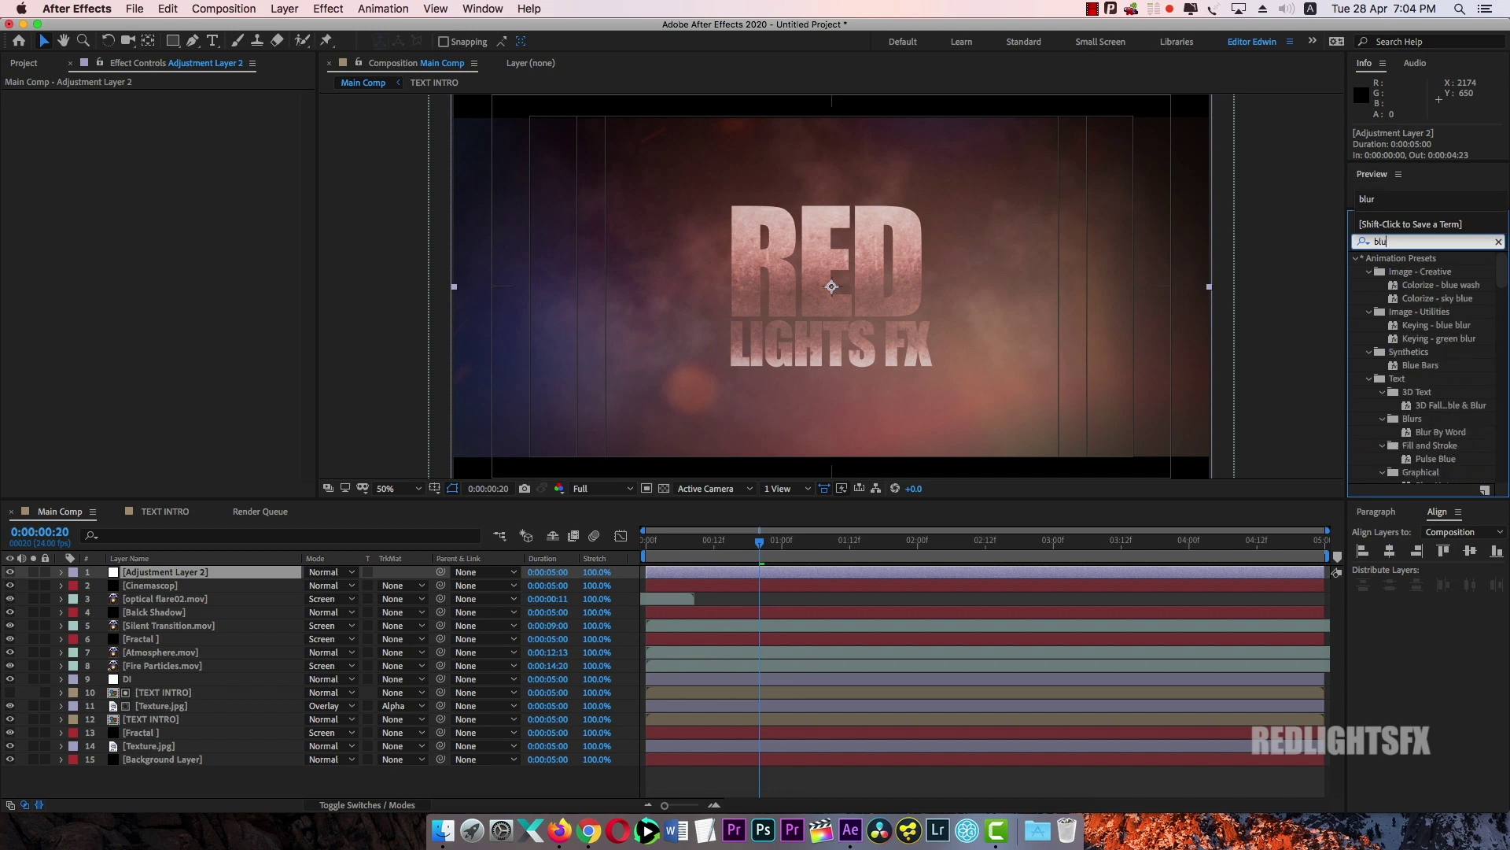
{"action": "left_click", "coordinate": [1362, 242]}
{"action": "type", "text": "fas"}
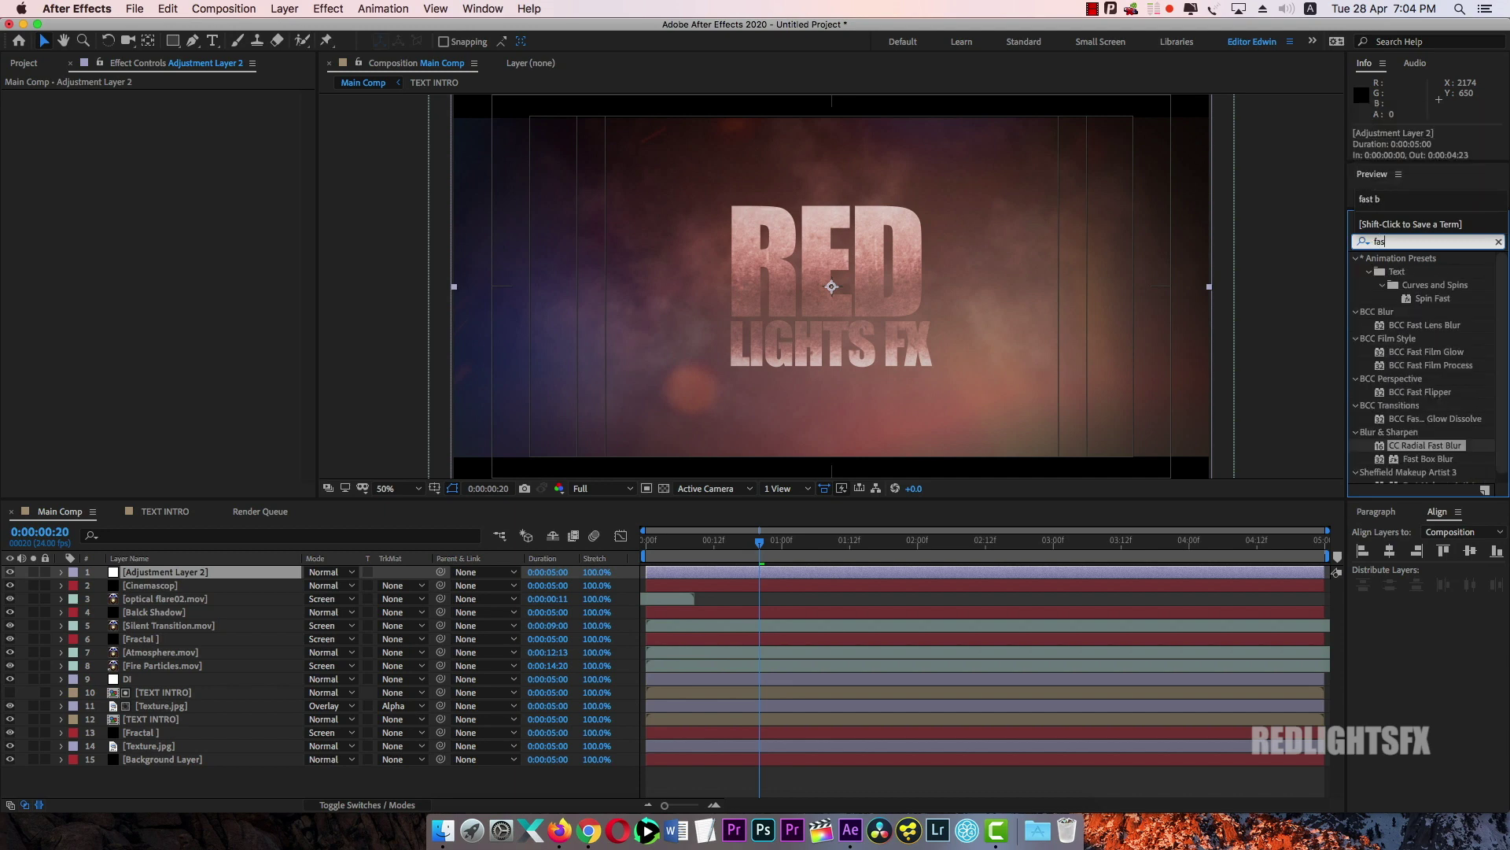
{"action": "type", "text": "t blur"}
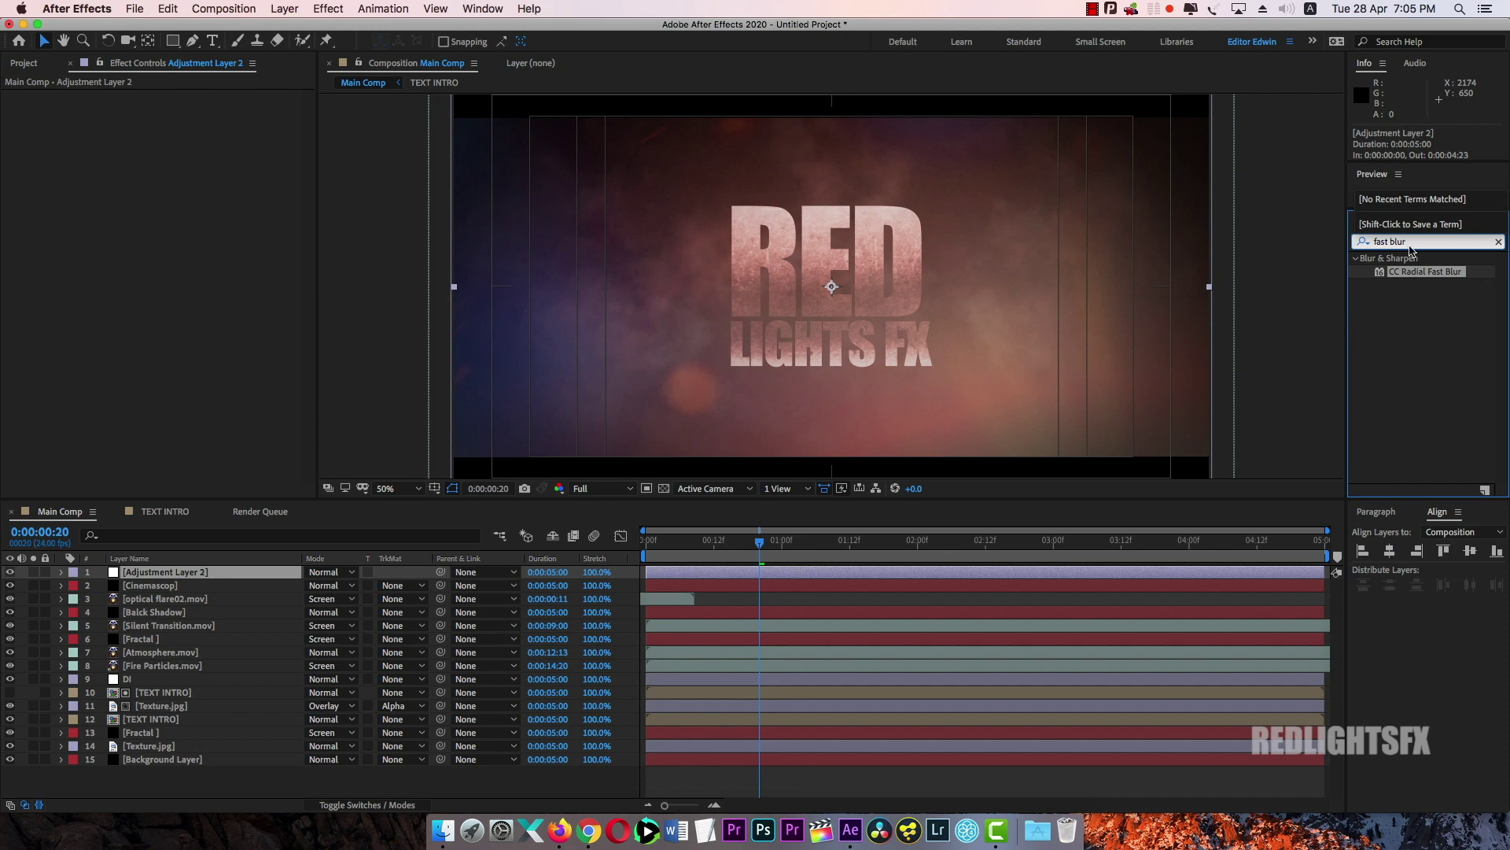
{"action": "left_click_drag", "start_coordinate": [1447, 272], "coordinate": [199, 572]}
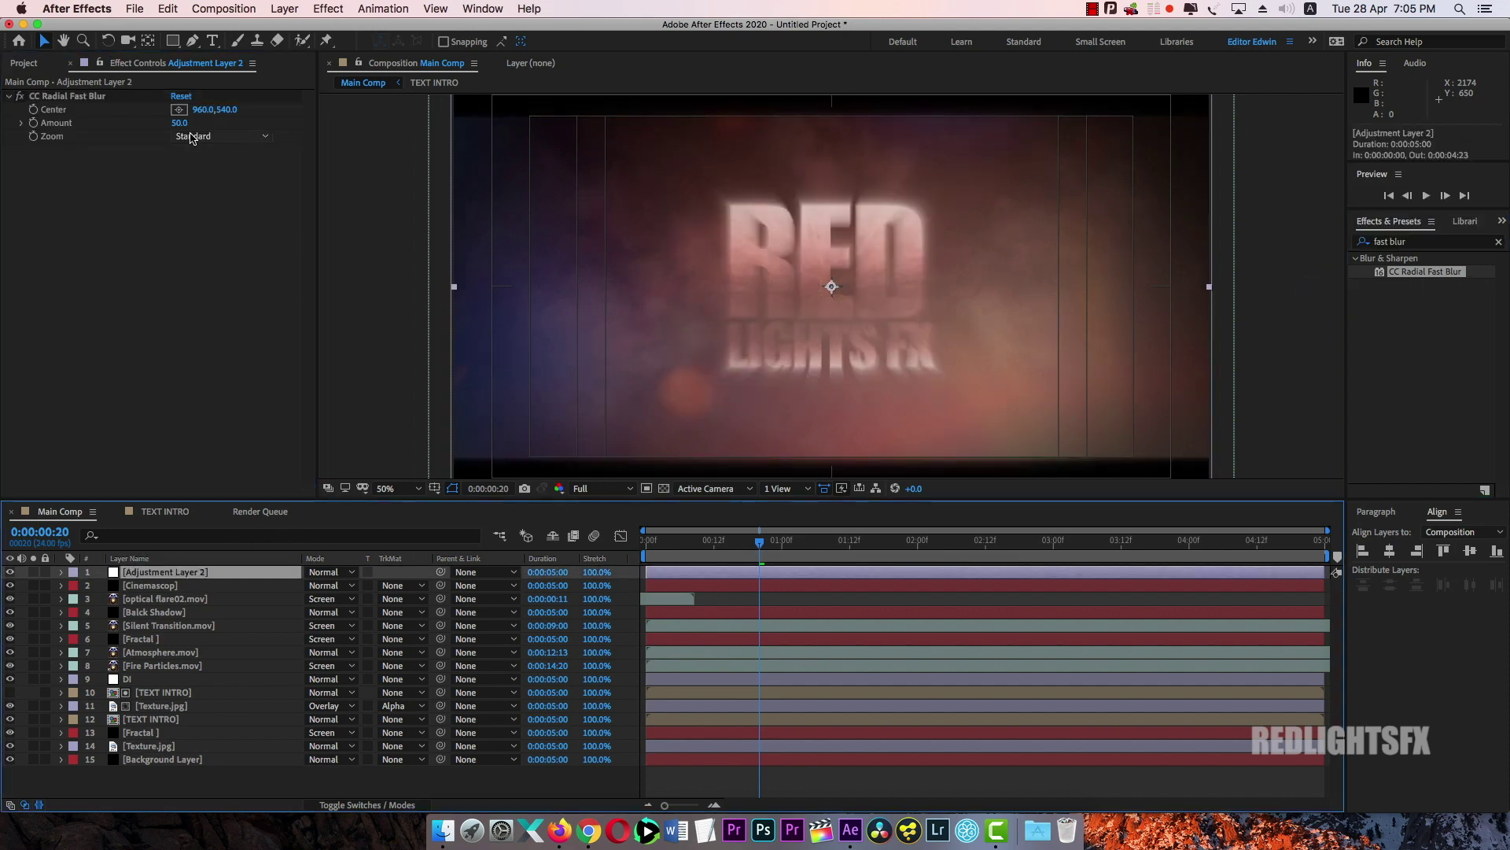
{"action": "left_click_drag", "start_coordinate": [180, 123], "coordinate": [169, 123]}
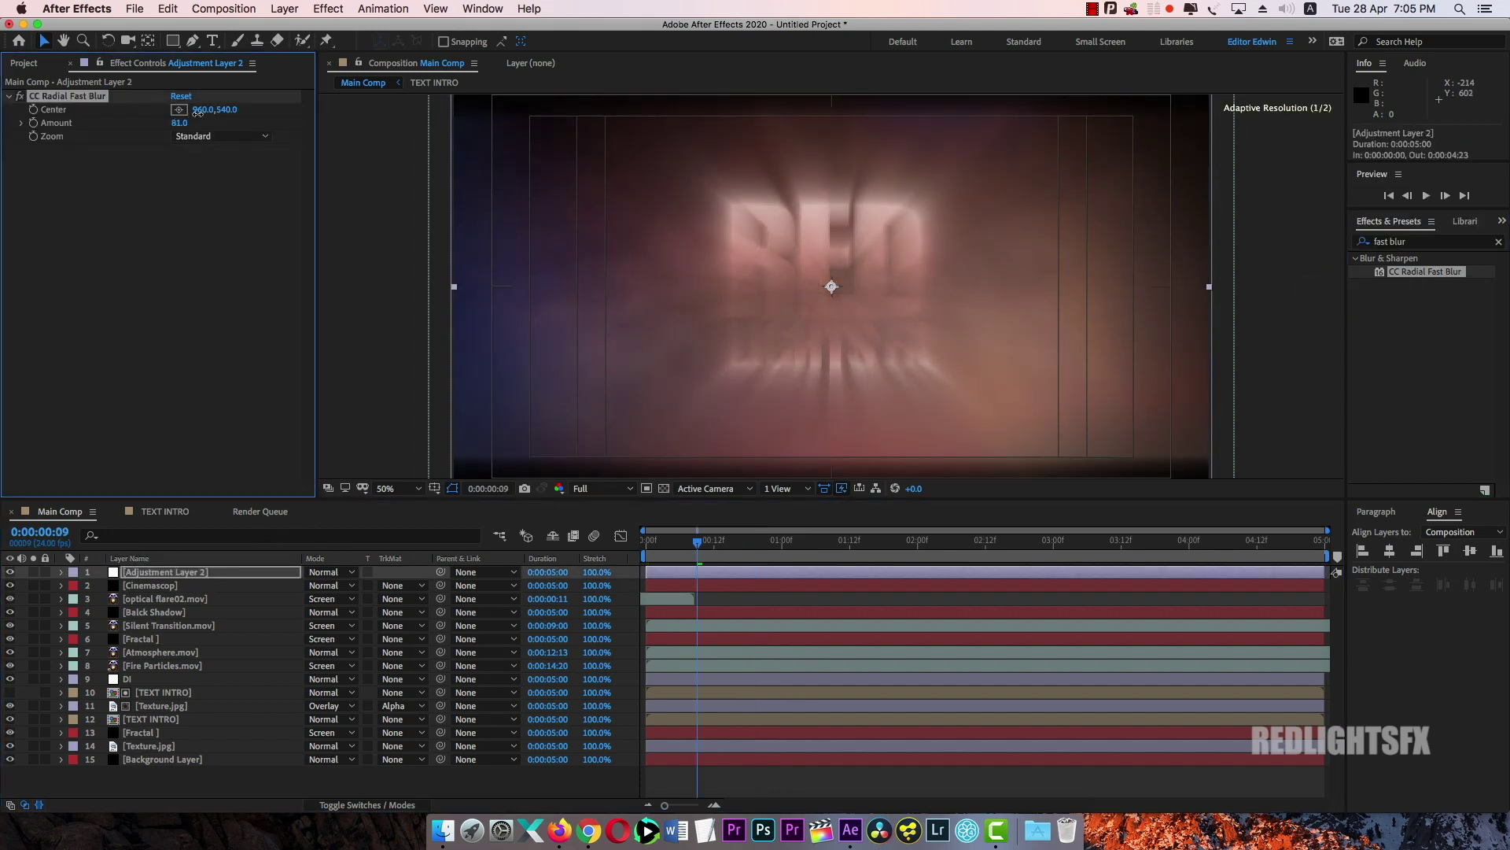
Keyframe the adjustment layer's radial blur Amount from 81 at 0:00:00:00 to 0 at 0:00:00:11
{"action": "left_click_drag", "start_coordinate": [705, 545], "coordinate": [647, 545]}
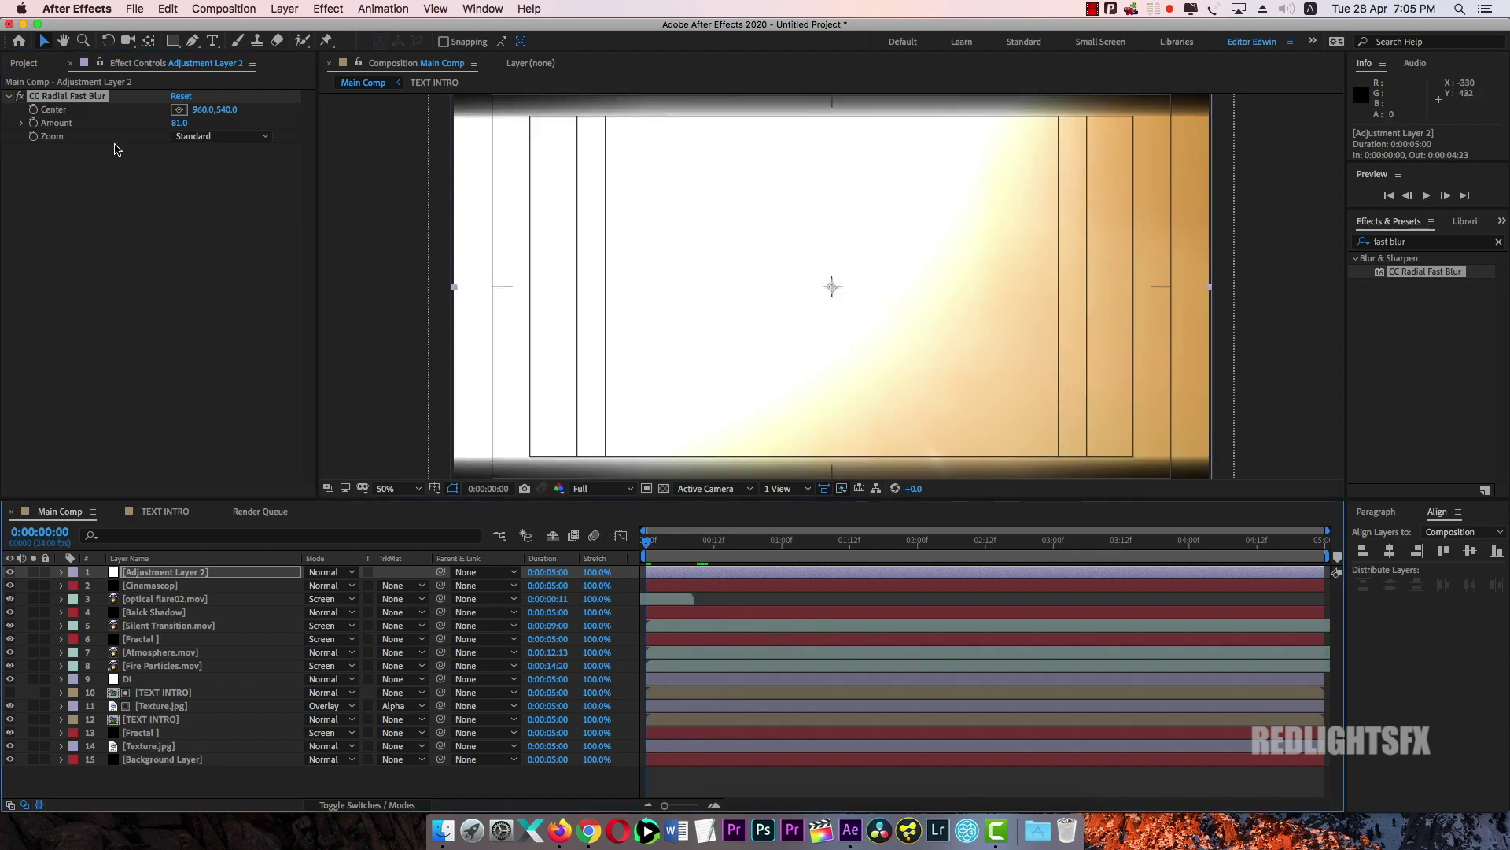
{"action": "left_click", "coordinate": [33, 123]}
{"action": "left_click", "coordinate": [698, 543]}
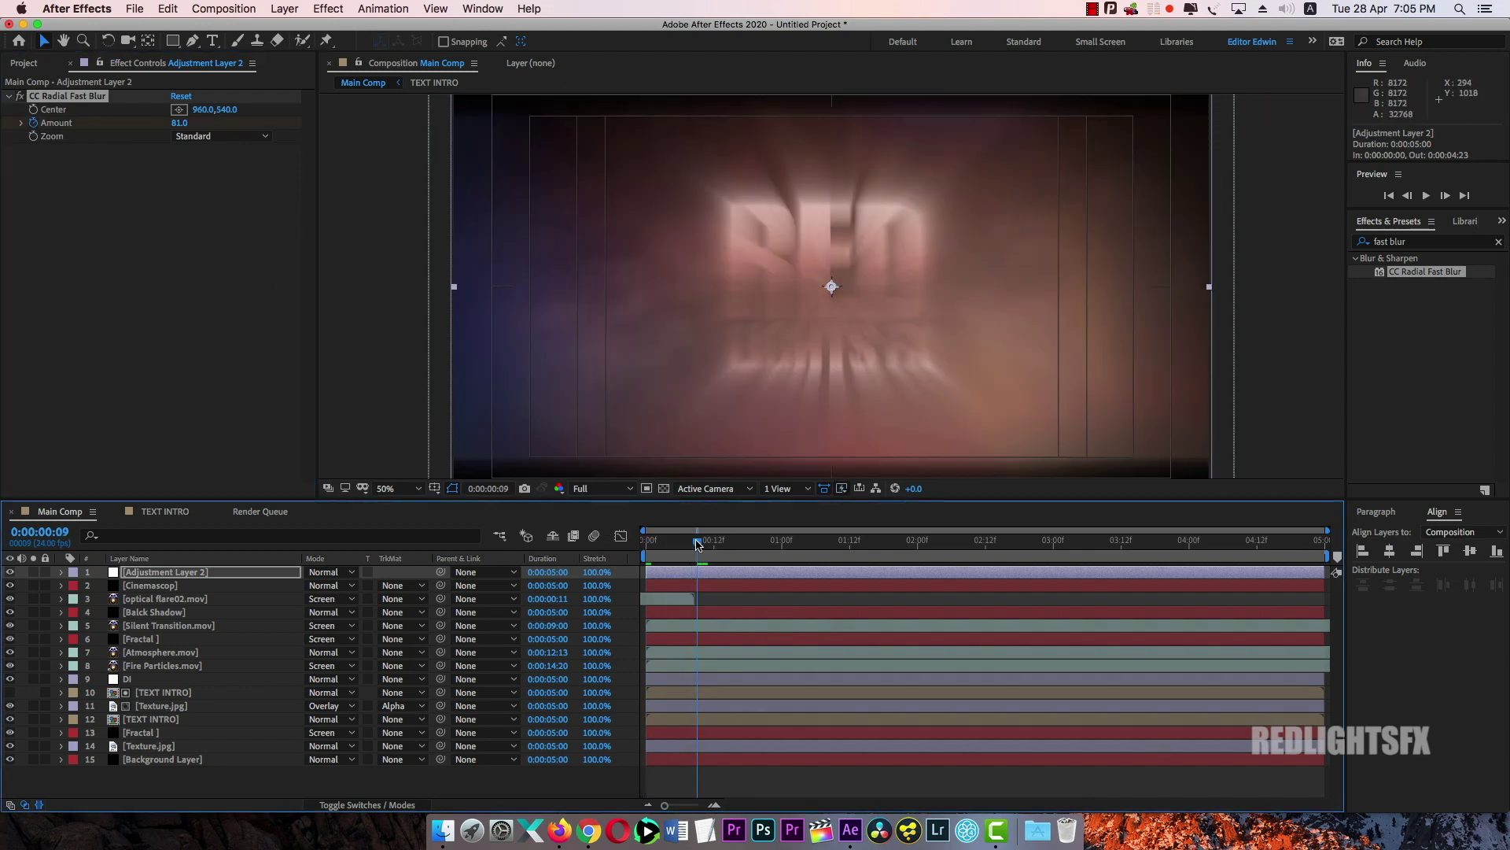
{"action": "left_click_drag", "start_coordinate": [698, 543], "coordinate": [708, 543]}
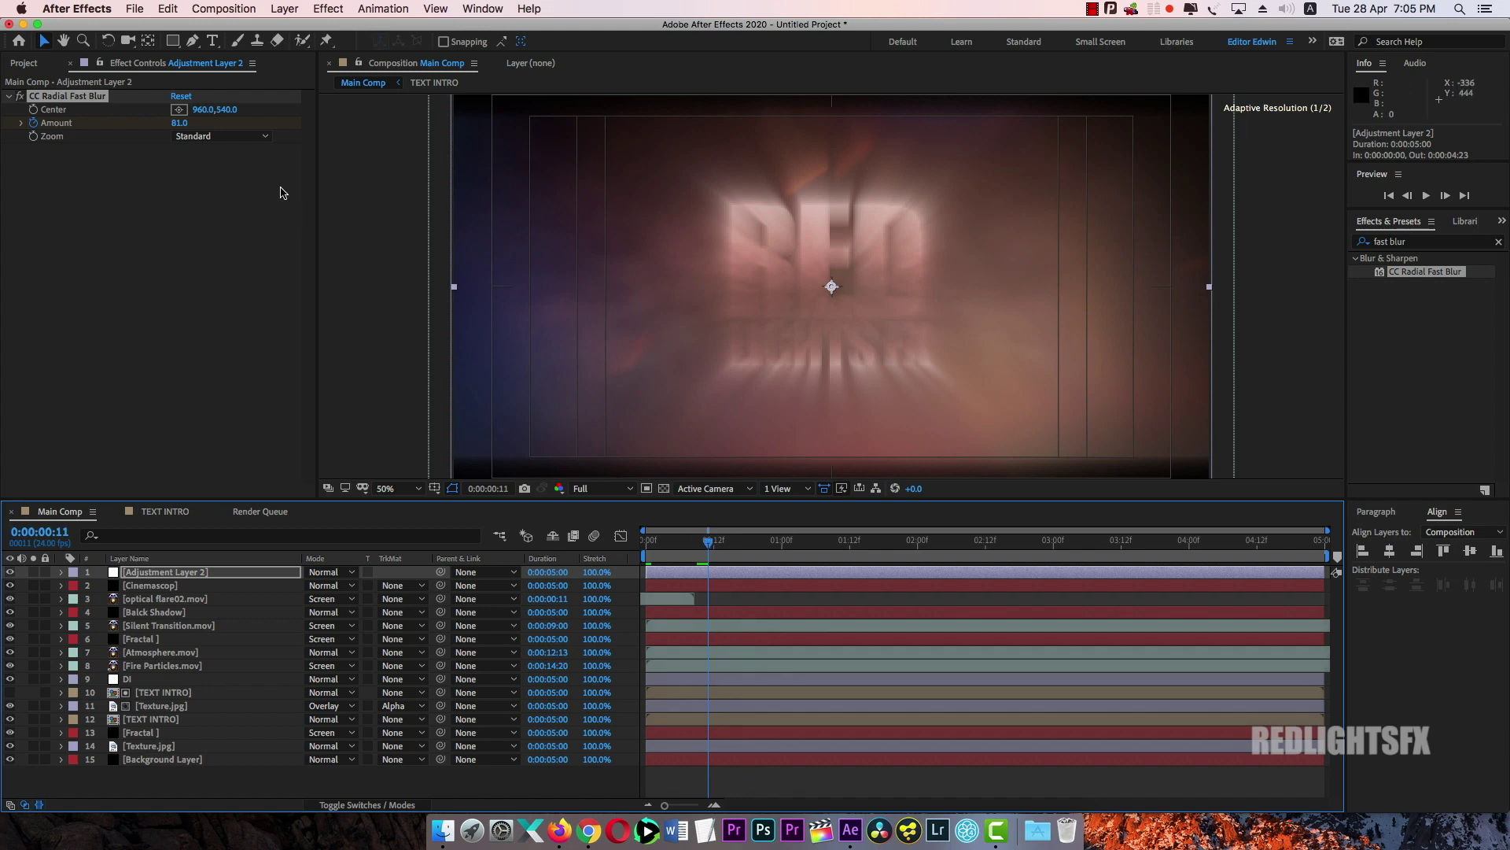
{"action": "left_click", "coordinate": [181, 124]}
{"action": "key", "text": "Return"}
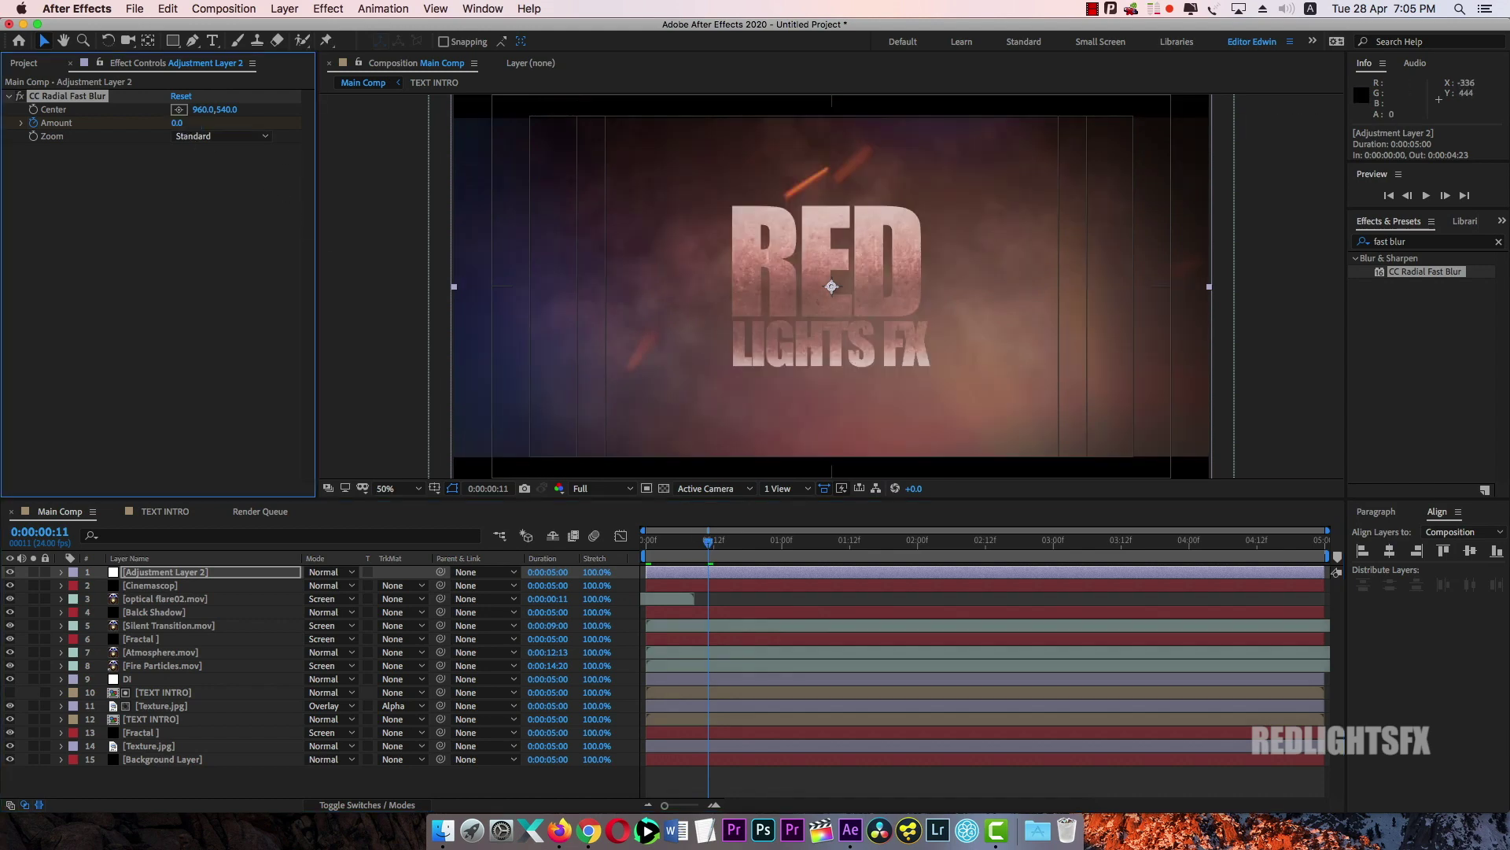
Play the intro from its first frame and inspect the radial blur transition around 0:00:00:09
{"action": "left_click_drag", "start_coordinate": [709, 541], "coordinate": [647, 541]}
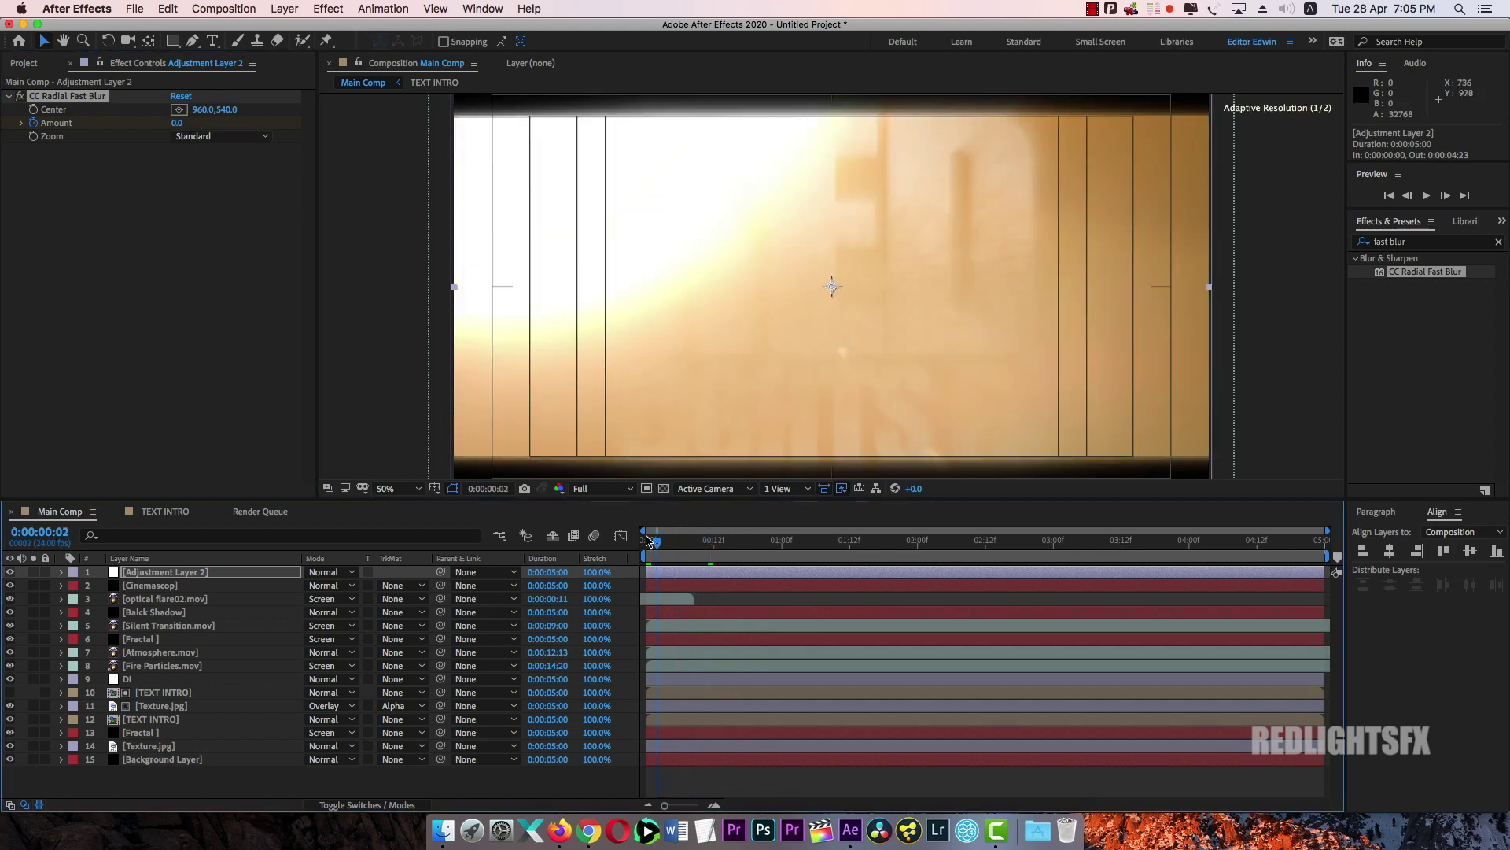
{"action": "key", "text": "space"}
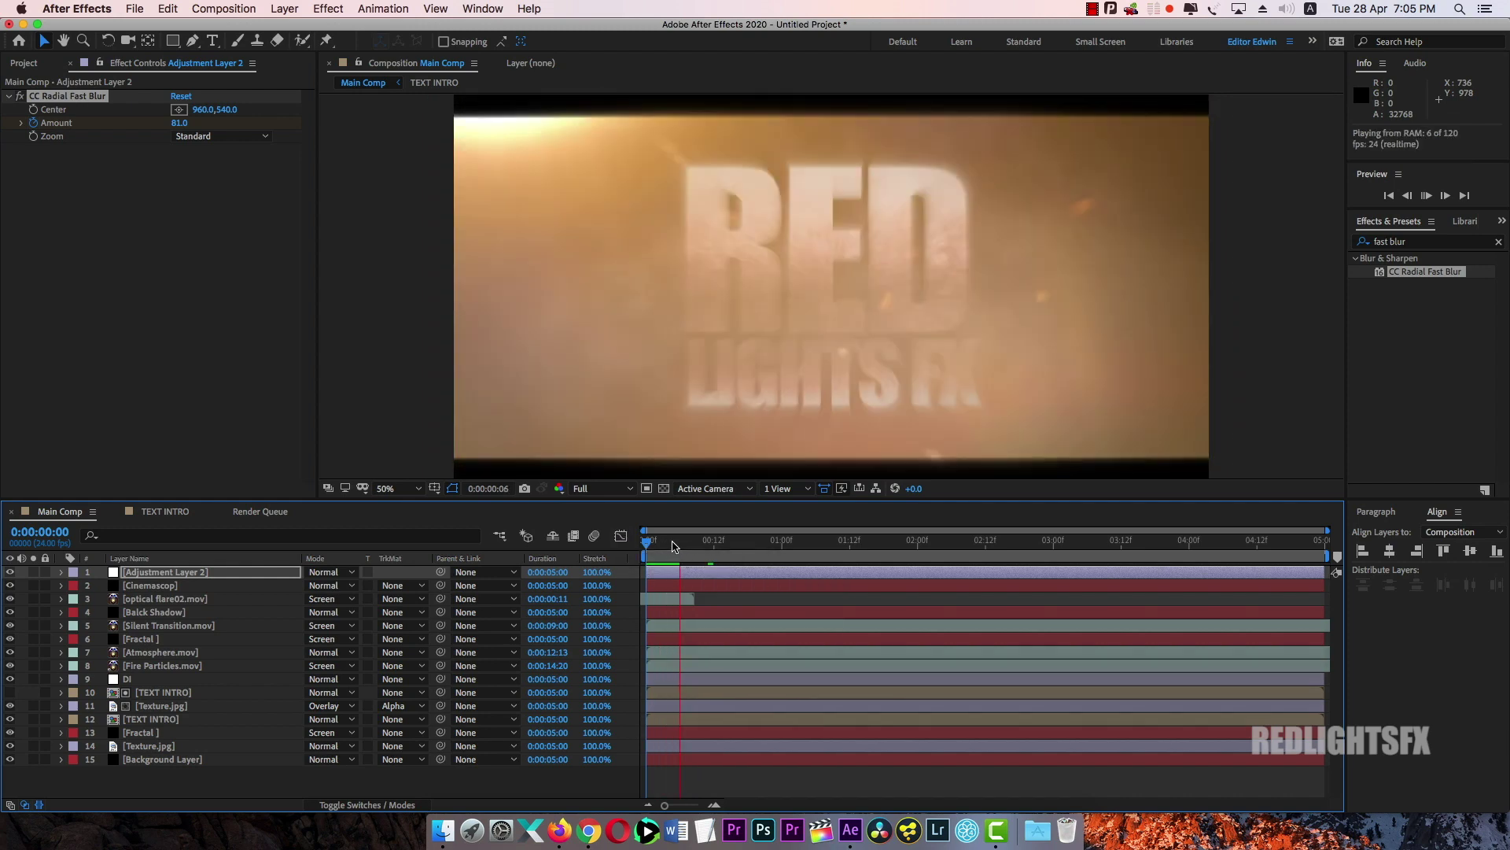
{"action": "mouse_move", "coordinate": [696, 541]}
{"action": "left_mouse_down"}
{"action": "mouse_move", "coordinate": [647, 541]}
{"action": "mouse_move", "coordinate": [697, 542]}
{"action": "left_mouse_up"}
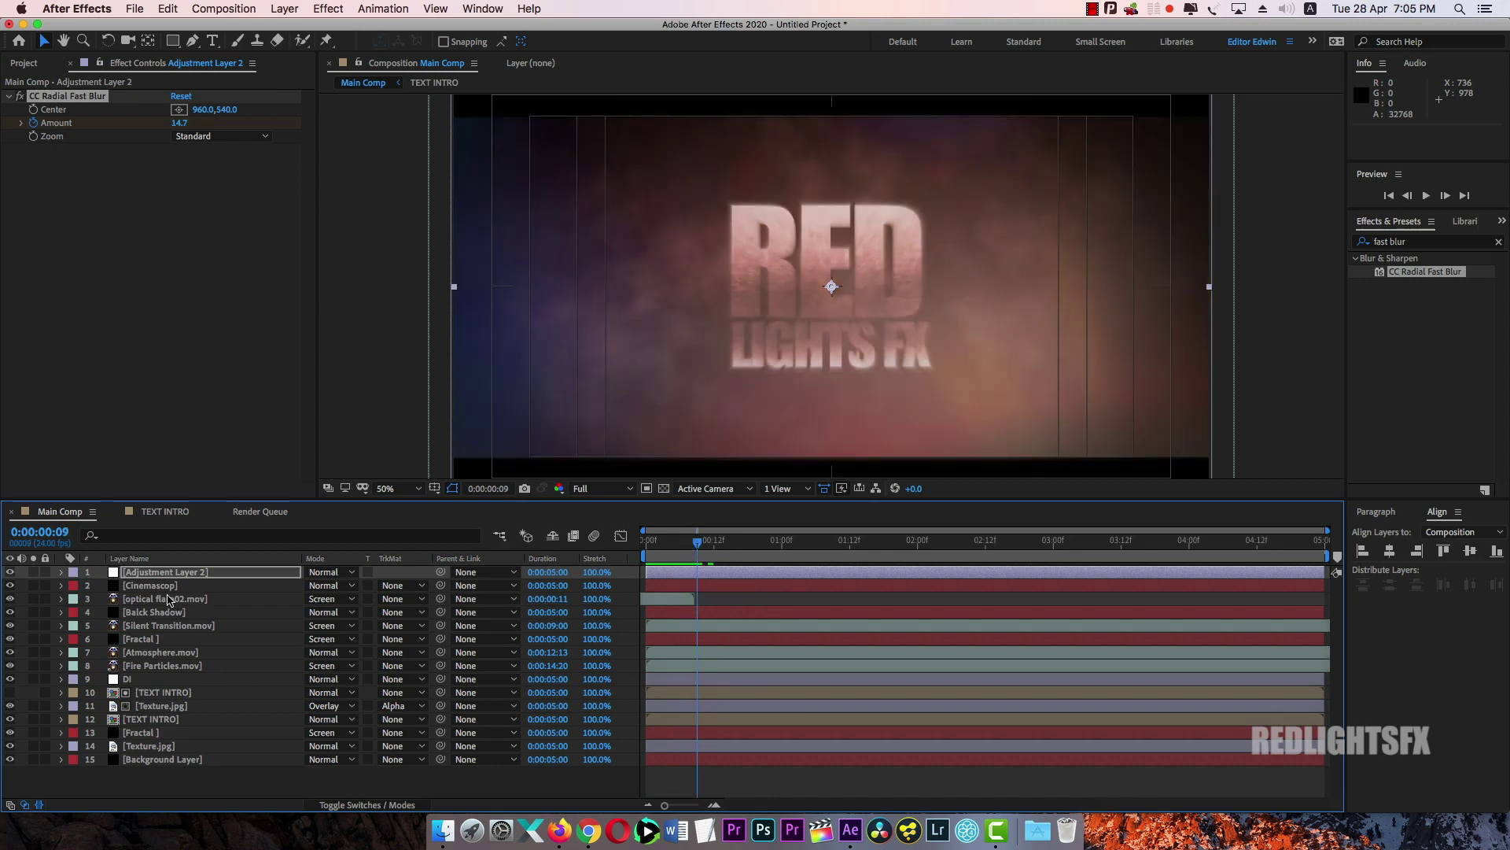
Move the Cinemascop layer to the top of Main Comp, above Adjustment Layer 2, and go to 0:00:04:08
{"action": "left_click_drag", "start_coordinate": [167, 592], "coordinate": [173, 572]}
{"action": "left_click_drag", "start_coordinate": [697, 542], "coordinate": [1231, 568]}
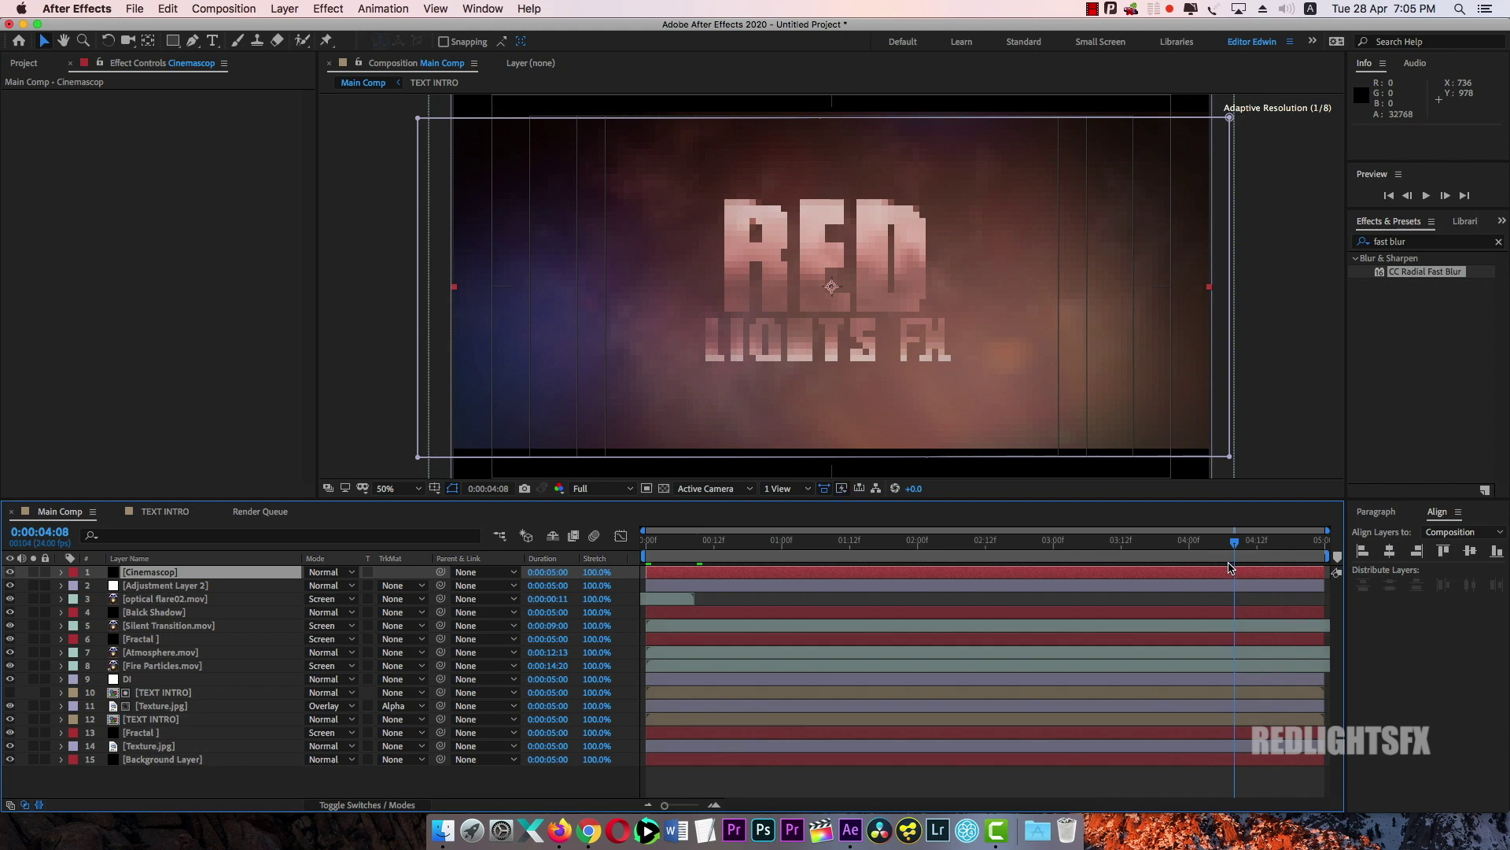
{"action": "left_click", "coordinate": [298, 795]}
{"action": "right_click", "coordinate": [299, 794]}
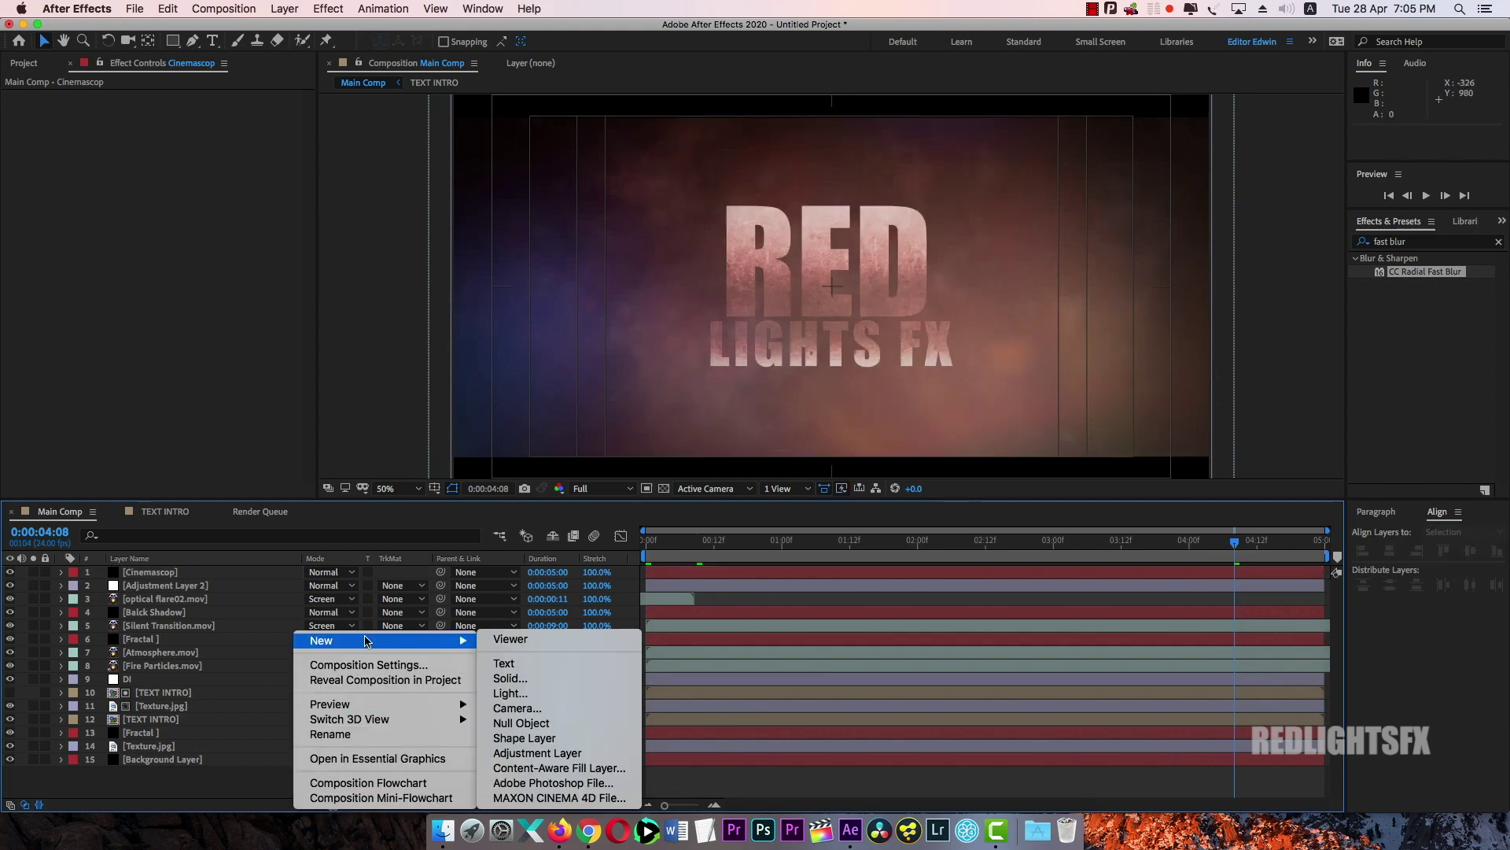
{"action": "left_click", "coordinate": [144, 579]}
{"action": "left_click", "coordinate": [174, 578]}
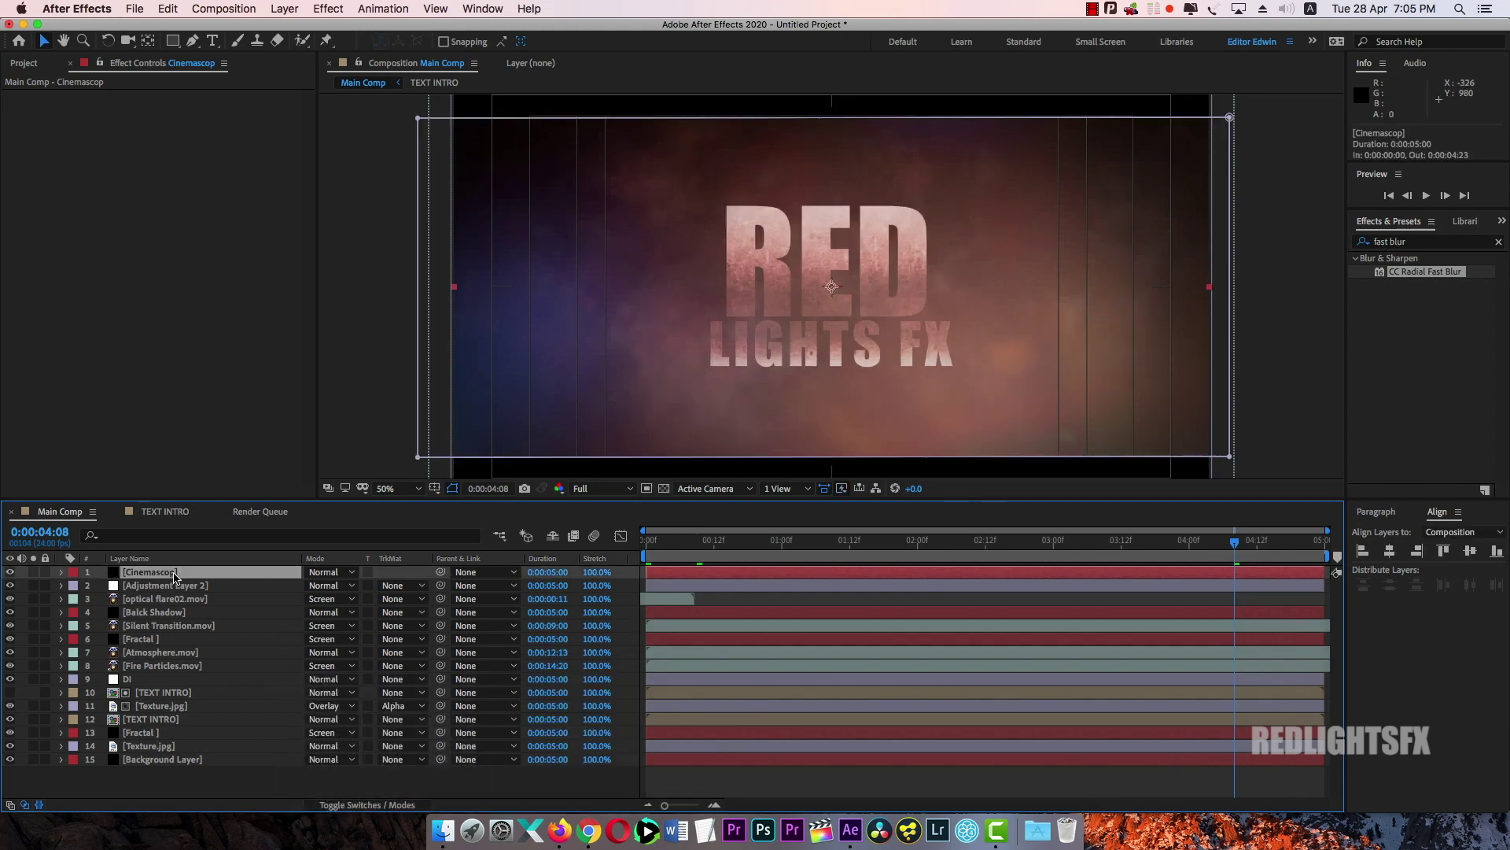
Duplicate the radial blur adjustment layer and remove the CC Radial Fast Blur effect from the copy
{"action": "left_click", "coordinate": [168, 587]}
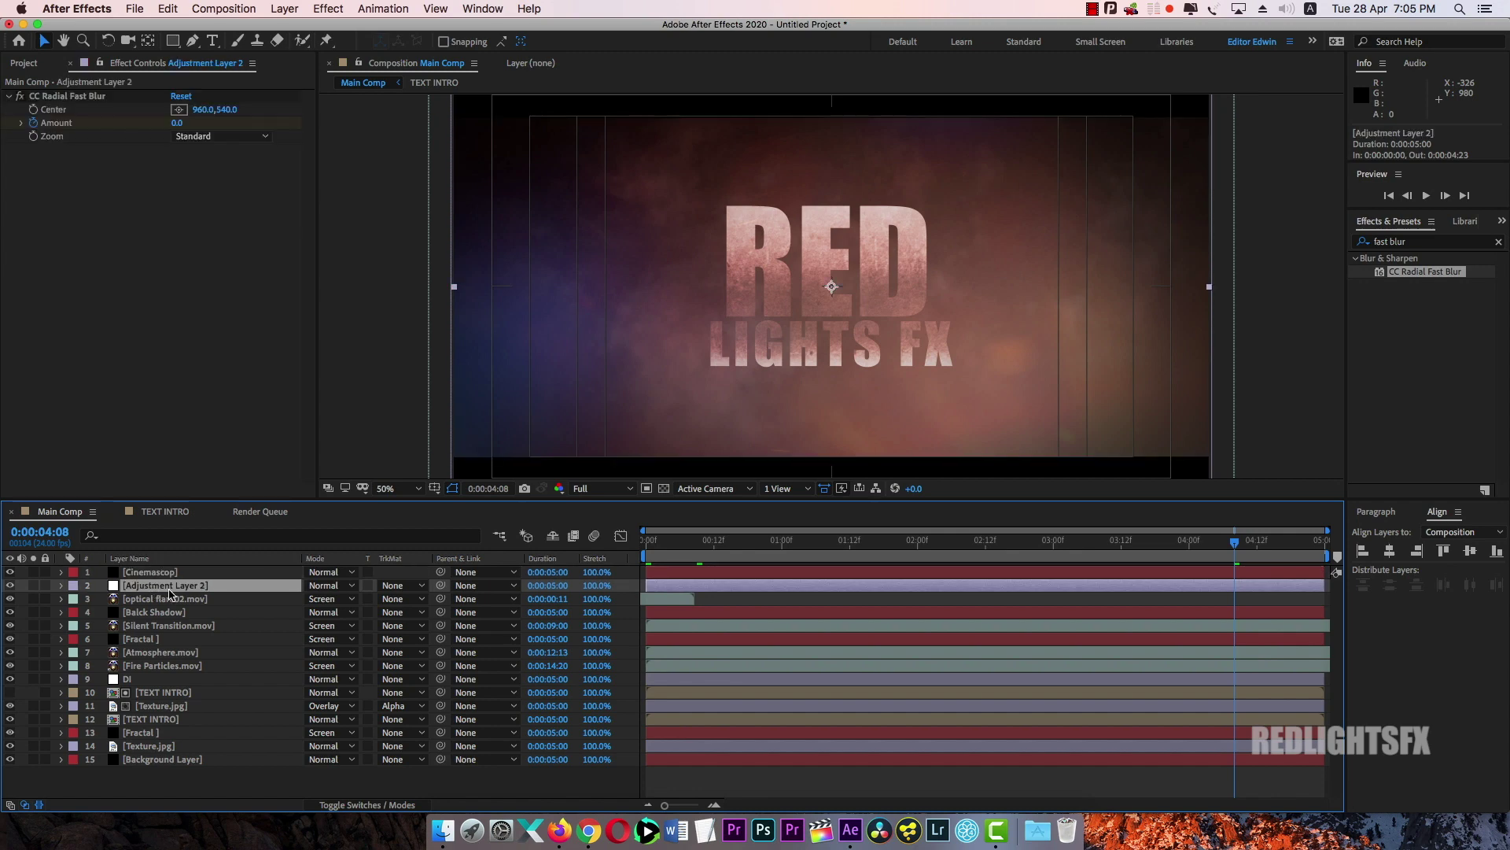
{"action": "key", "text": "super+d"}
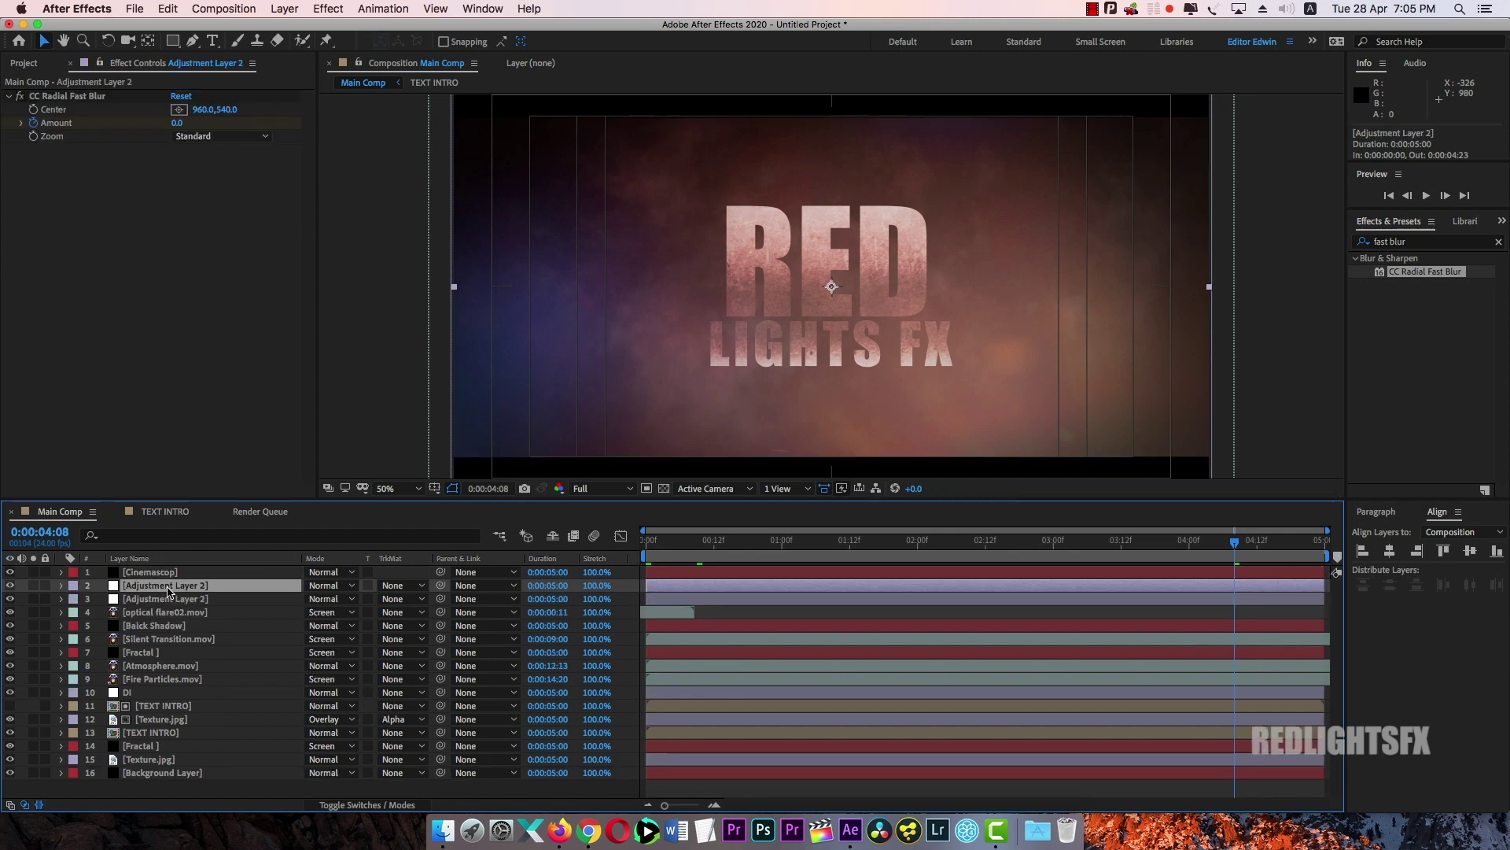
{"action": "left_click", "coordinate": [73, 97]}
{"action": "key", "text": "Delete"}
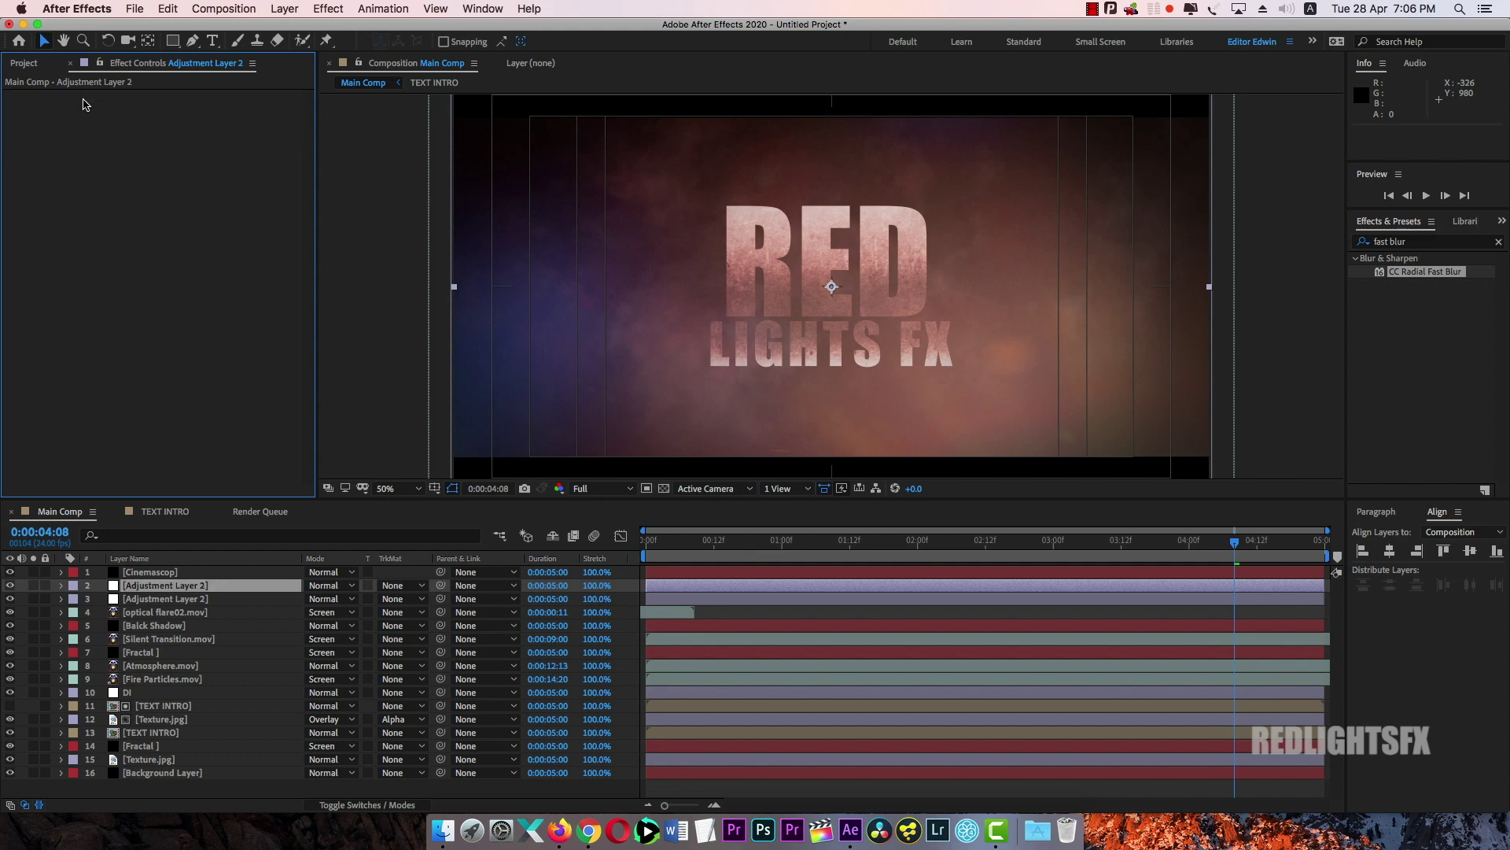
Find the Camera Lens Blur effect and apply it to the duplicated adjustment layer
{"action": "left_click", "coordinate": [1501, 260]}
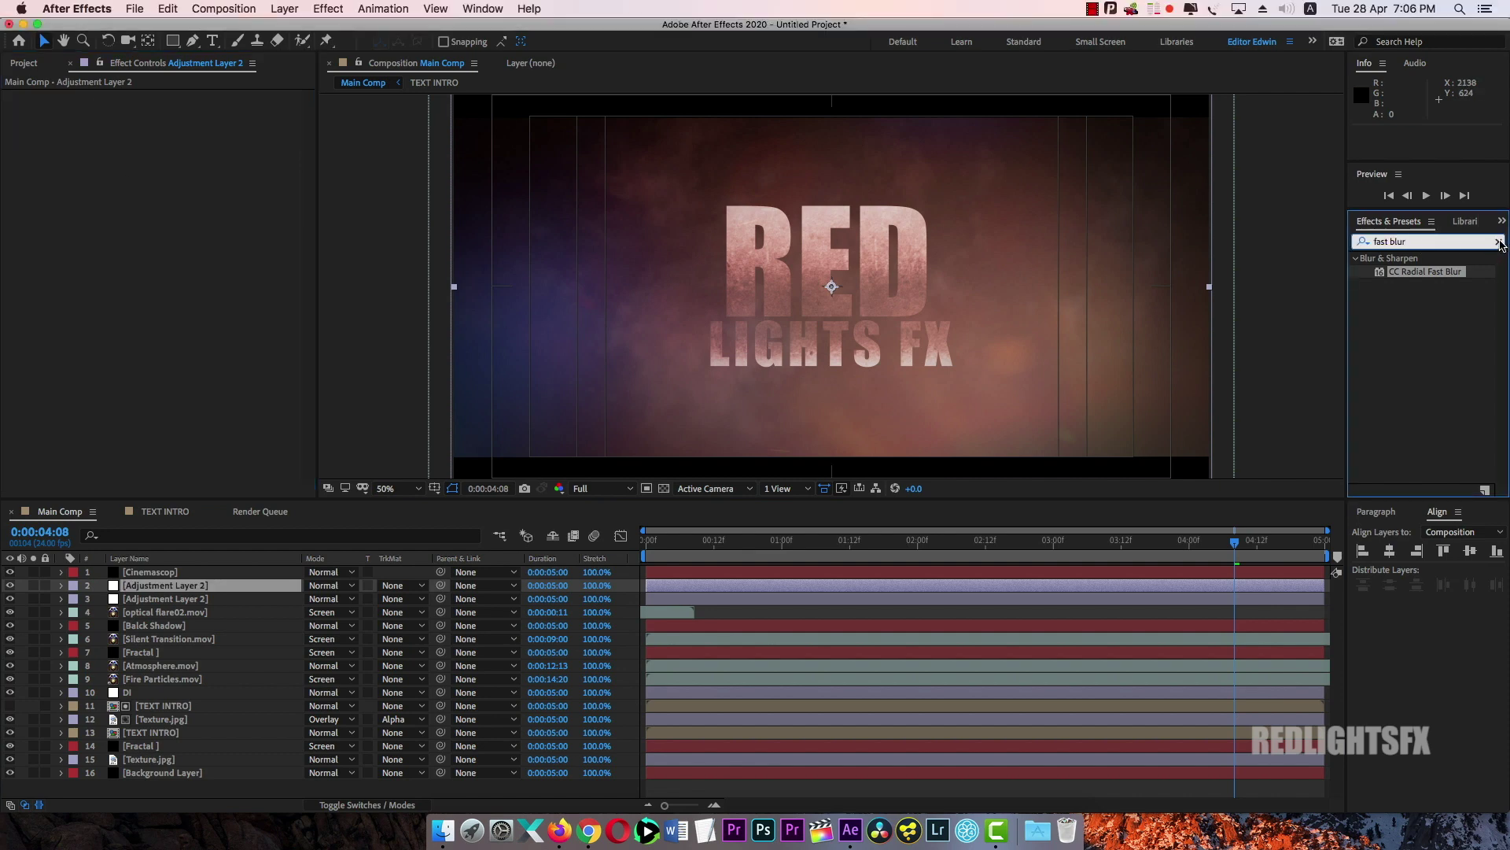
{"action": "left_click", "coordinate": [1498, 242]}
{"action": "type", "text": "c"}
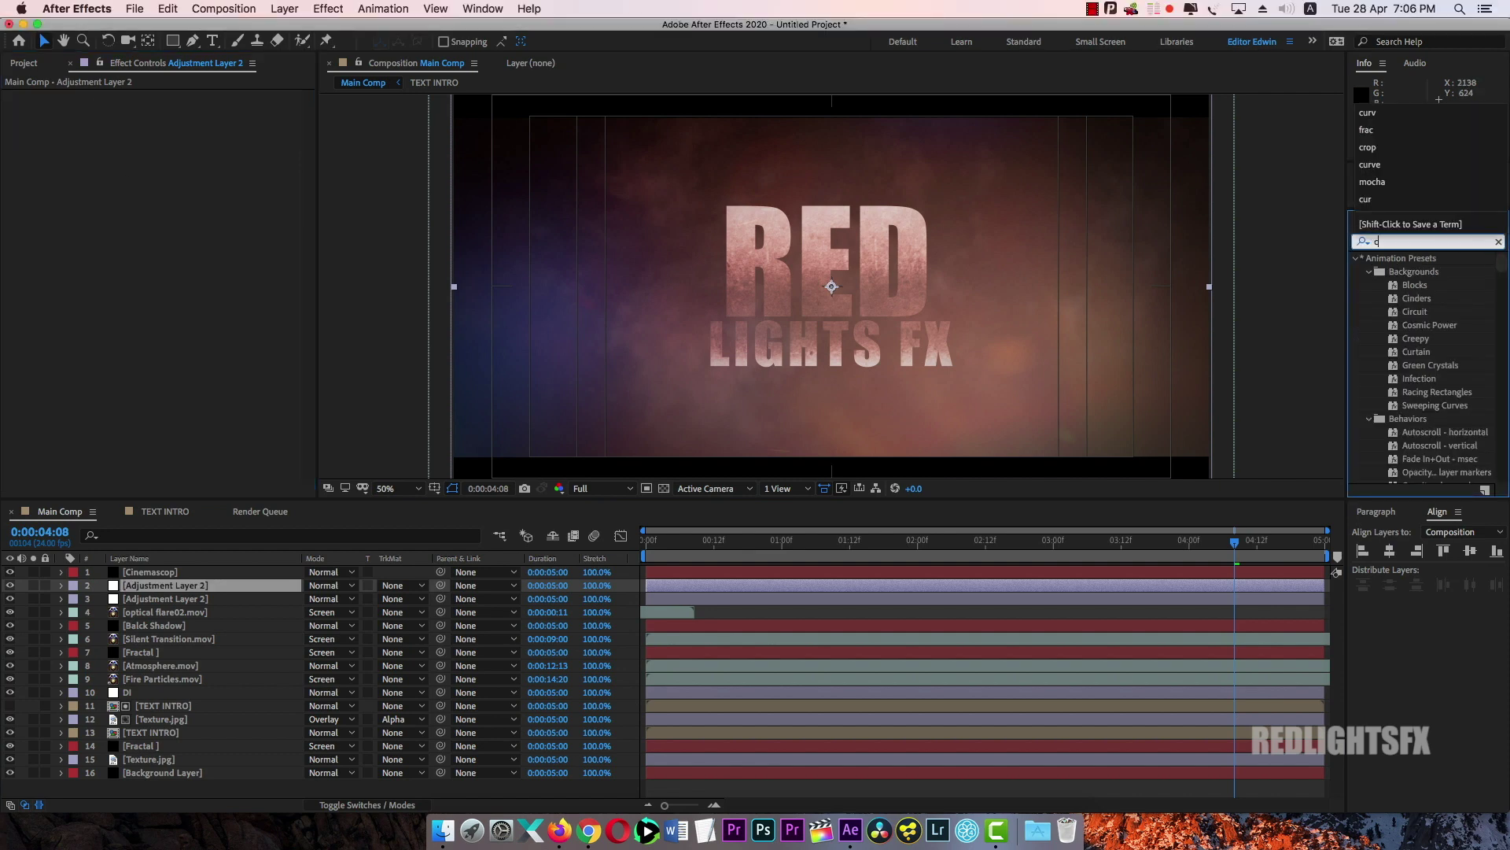
{"action": "type", "text": "amera"}
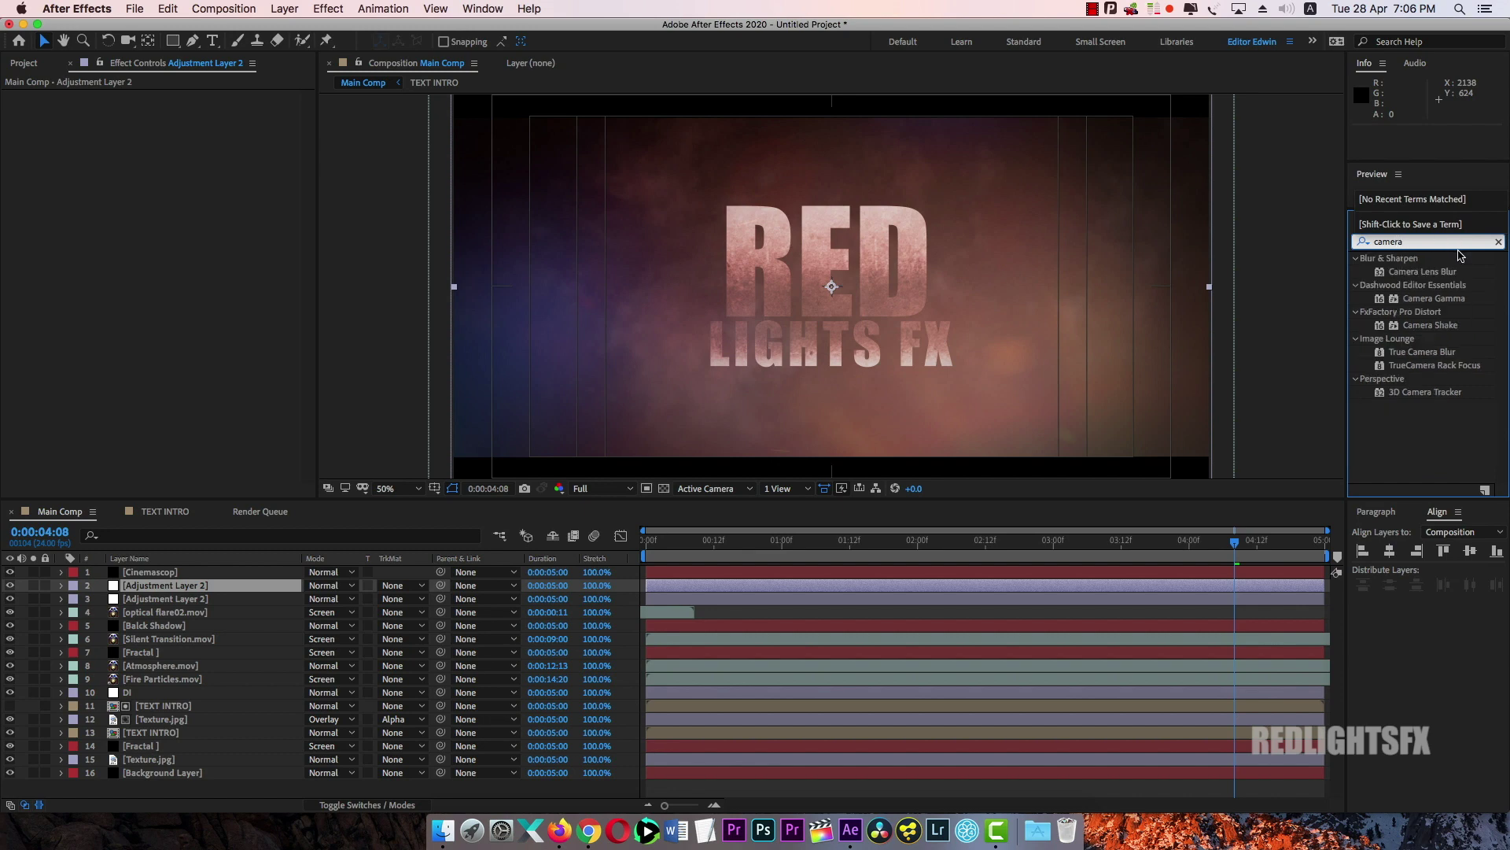
{"action": "left_click_drag", "start_coordinate": [1443, 272], "coordinate": [183, 586]}
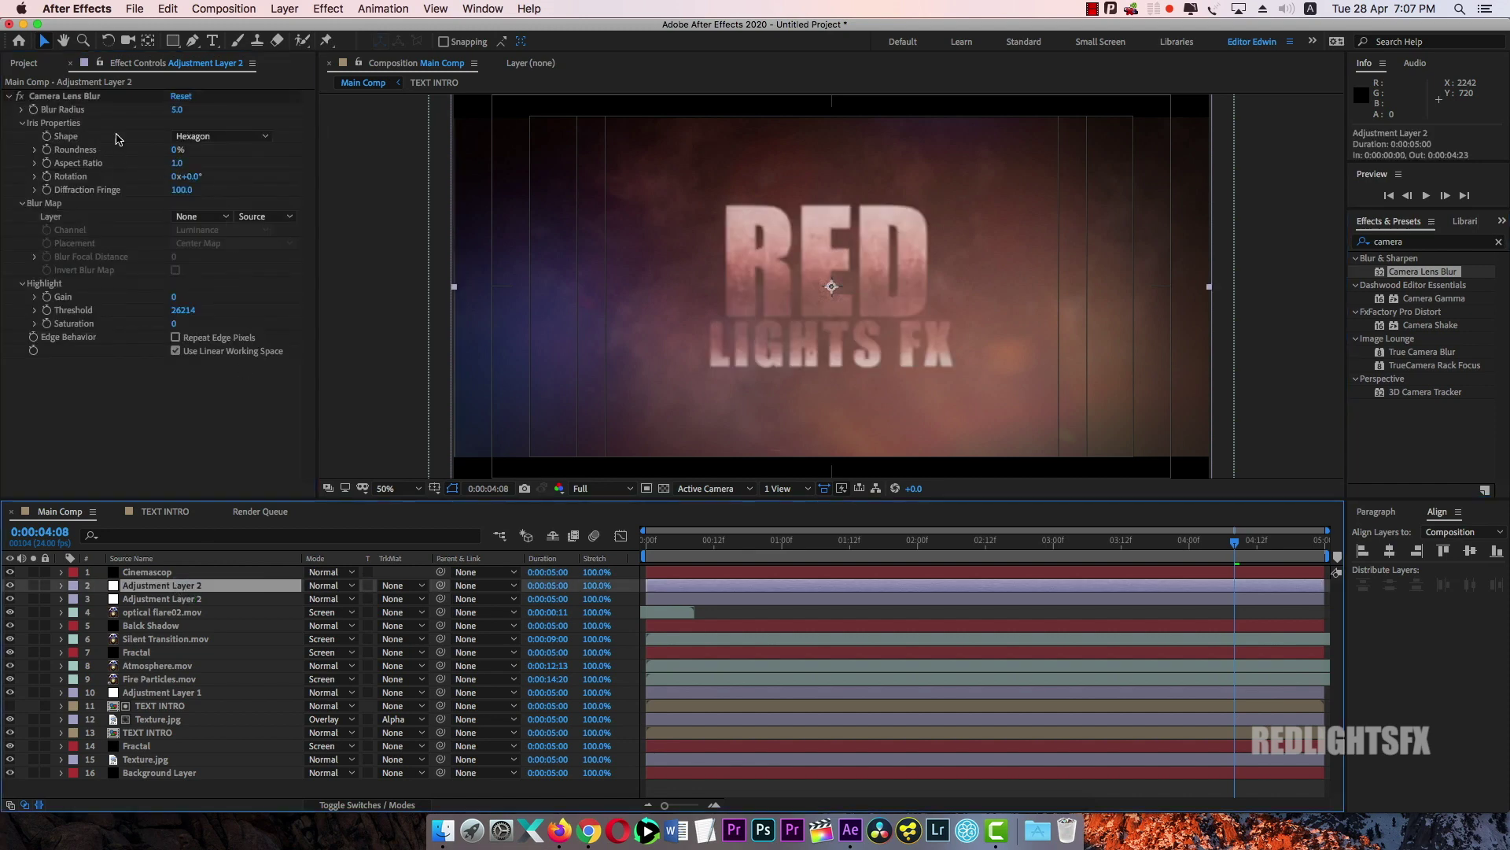
Keyframe the Camera Lens Blur's Blur Radius at 0 at 0:00:04:08 and raise it at the last frame, 0:00:04:23
{"action": "left_click_drag", "start_coordinate": [177, 110], "coordinate": [237, 110]}
{"action": "key", "text": "super+z"}
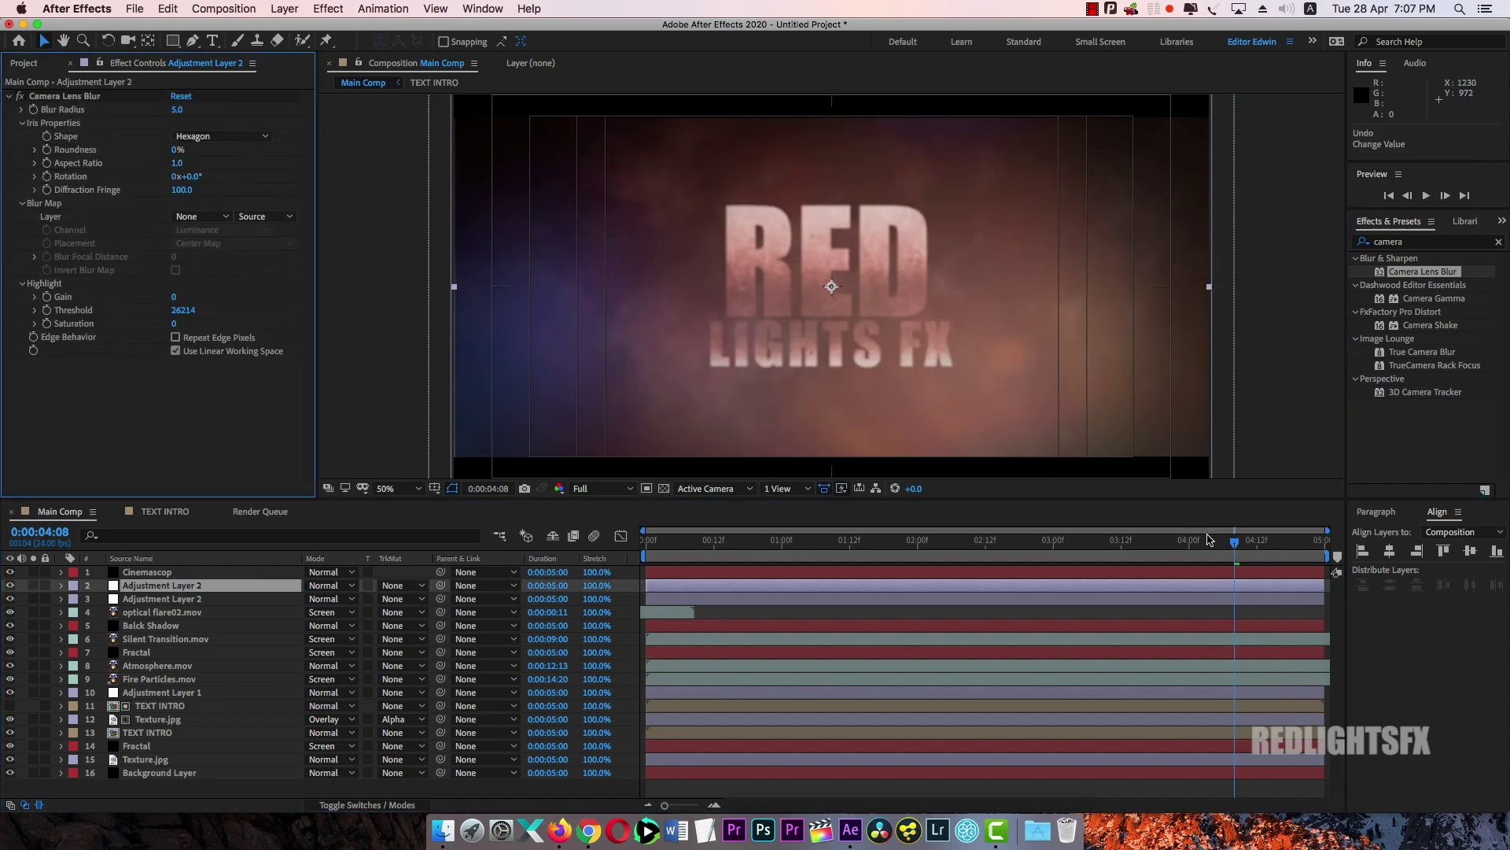
{"action": "left_click", "coordinate": [1235, 541]}
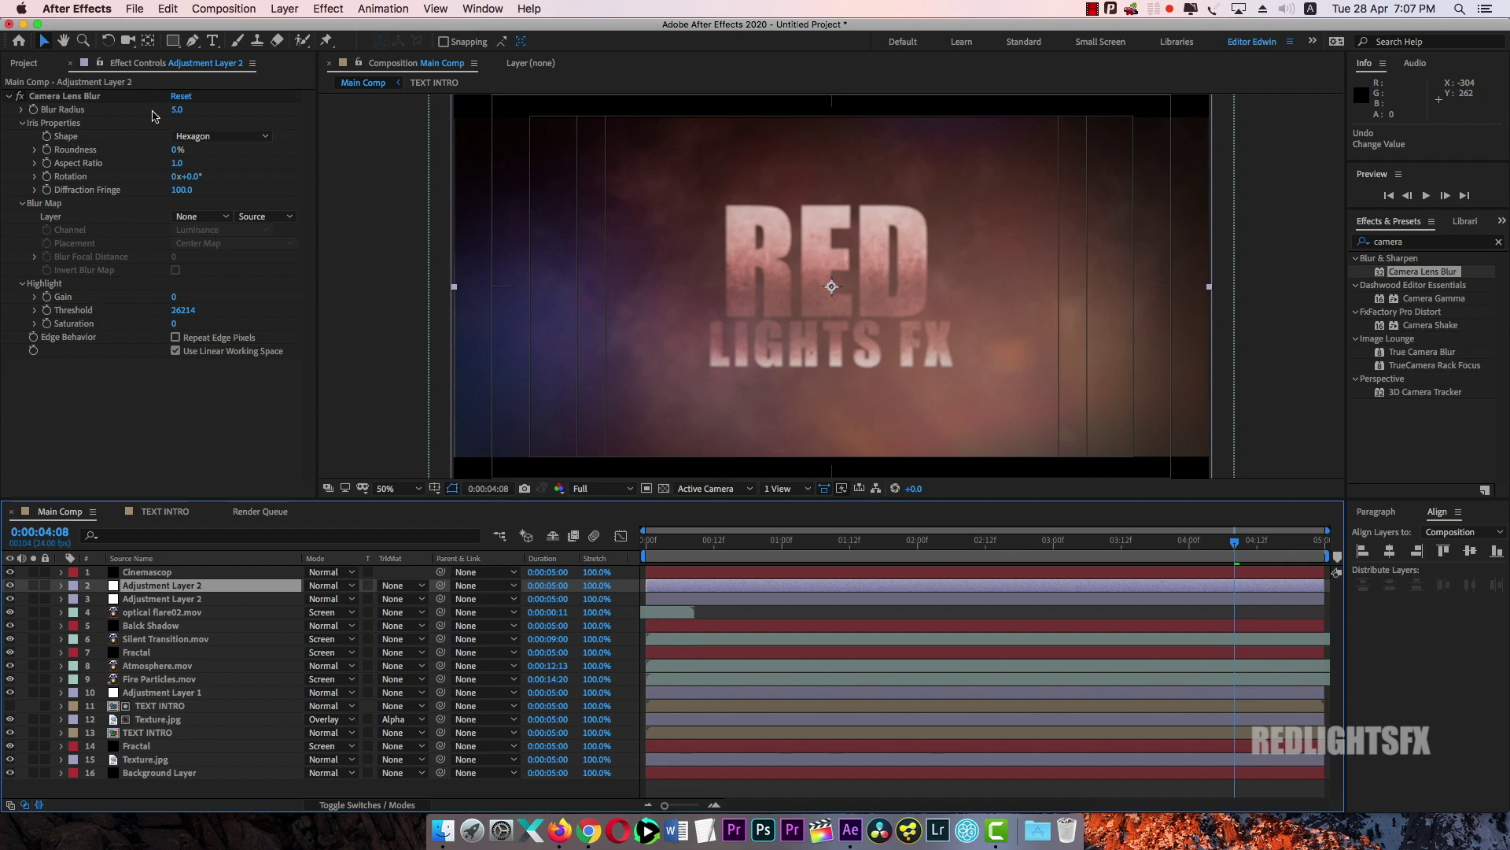
{"action": "left_click_drag", "start_coordinate": [178, 110], "coordinate": [118, 111]}
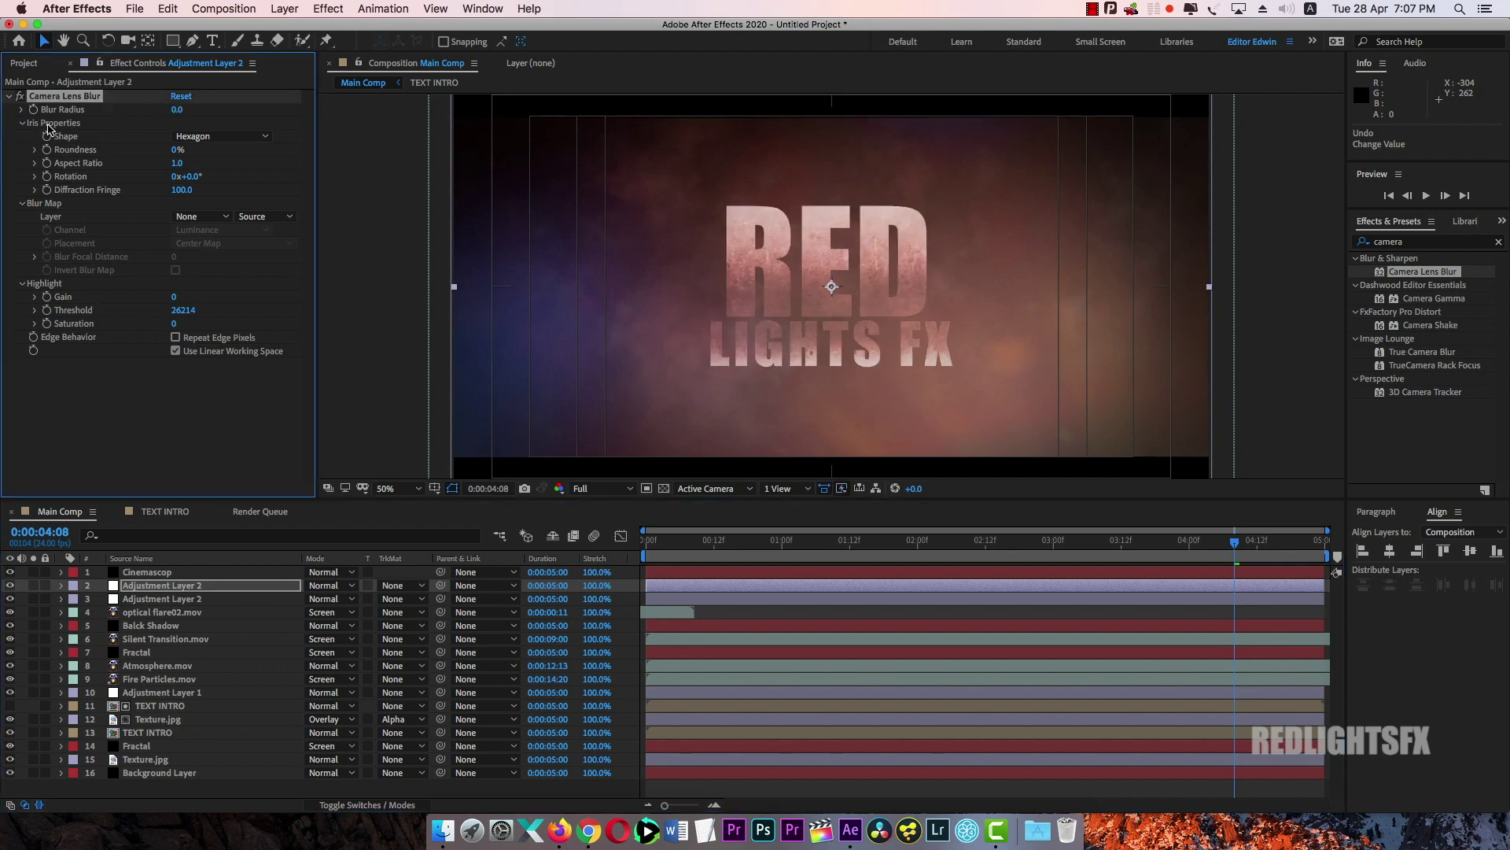
{"action": "key", "text": "space"}
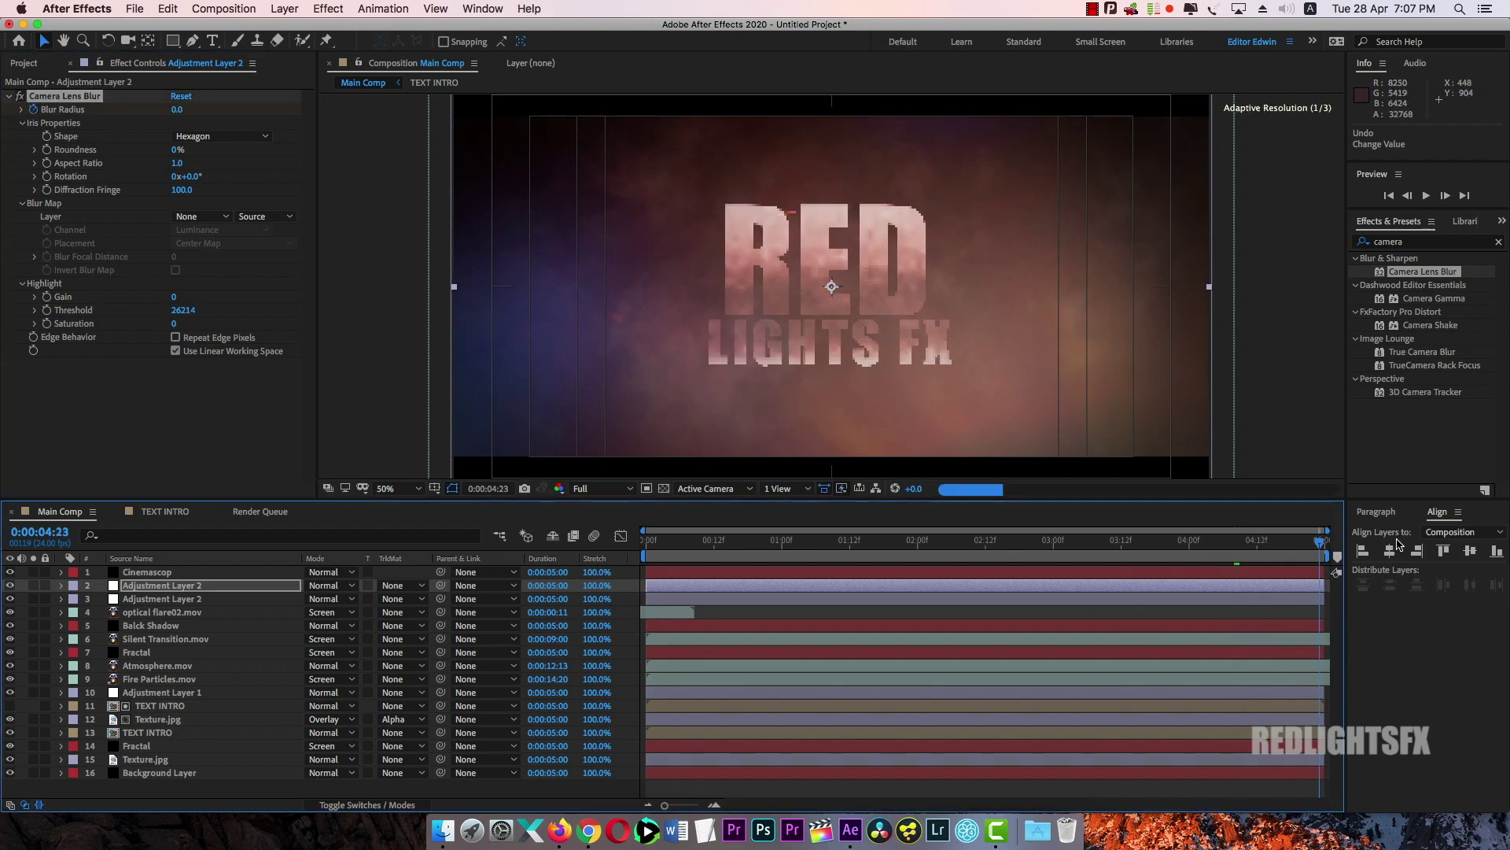
{"action": "left_click", "coordinate": [178, 110]}
{"action": "mouse_move", "coordinate": [178, 110]}
{"action": "left_mouse_down"}
{"action": "mouse_move", "coordinate": [288, 109]}
{"action": "mouse_move", "coordinate": [173, 110]}
{"action": "left_mouse_up"}
At 0:00:02:20, add a new adjustment layer directly below the Cinemascop layer
{"action": "left_click_drag", "start_coordinate": [1264, 531], "coordinate": [1035, 527]}
{"action": "right_click", "coordinate": [252, 787]}
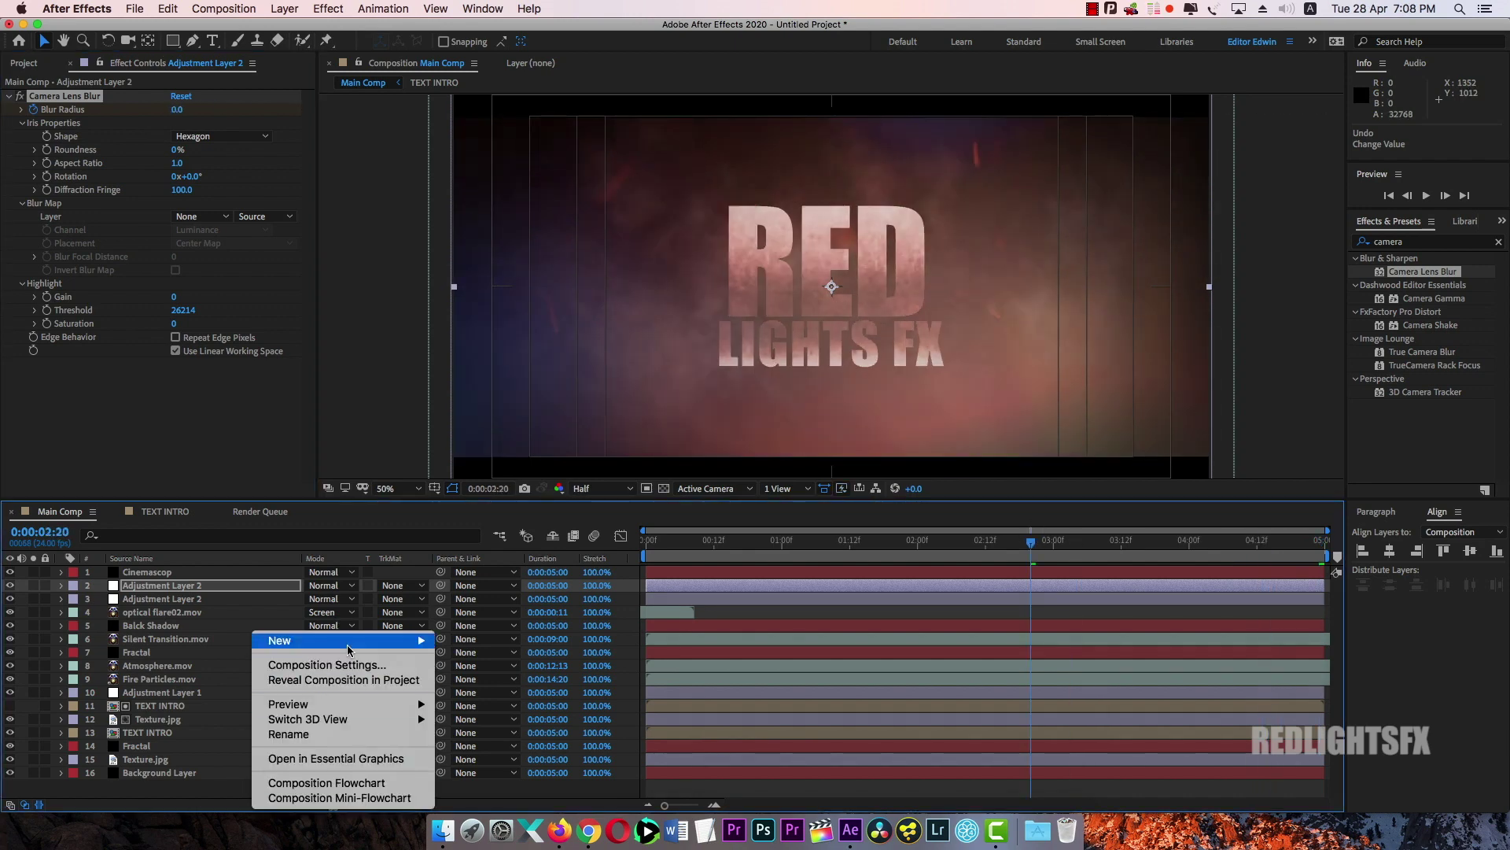
{"action": "mouse_move", "coordinate": [350, 641]}
{"action": "left_click", "coordinate": [472, 753]}
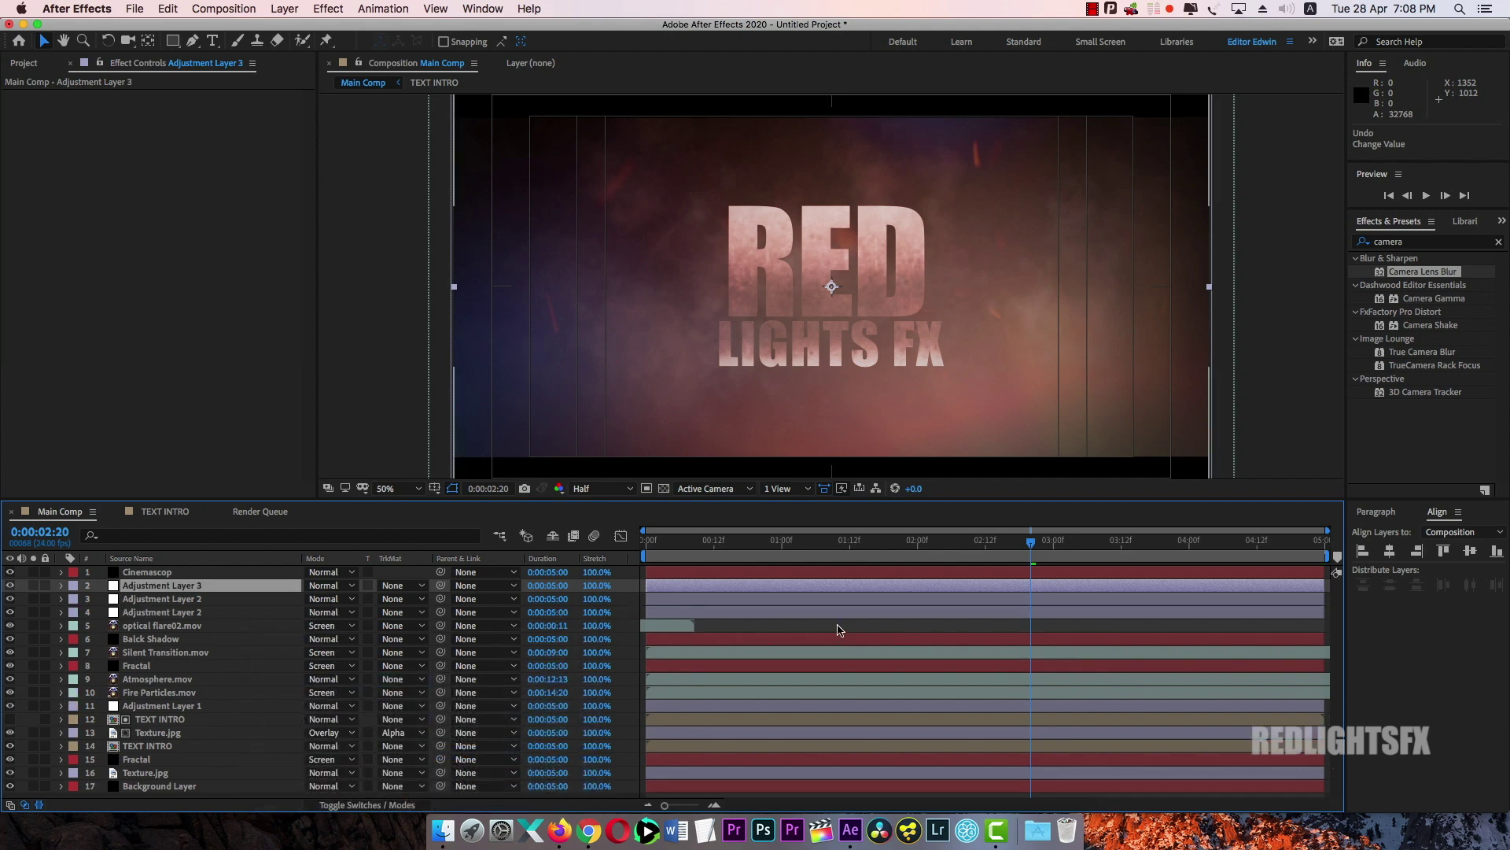
{"action": "left_click", "coordinate": [176, 590]}
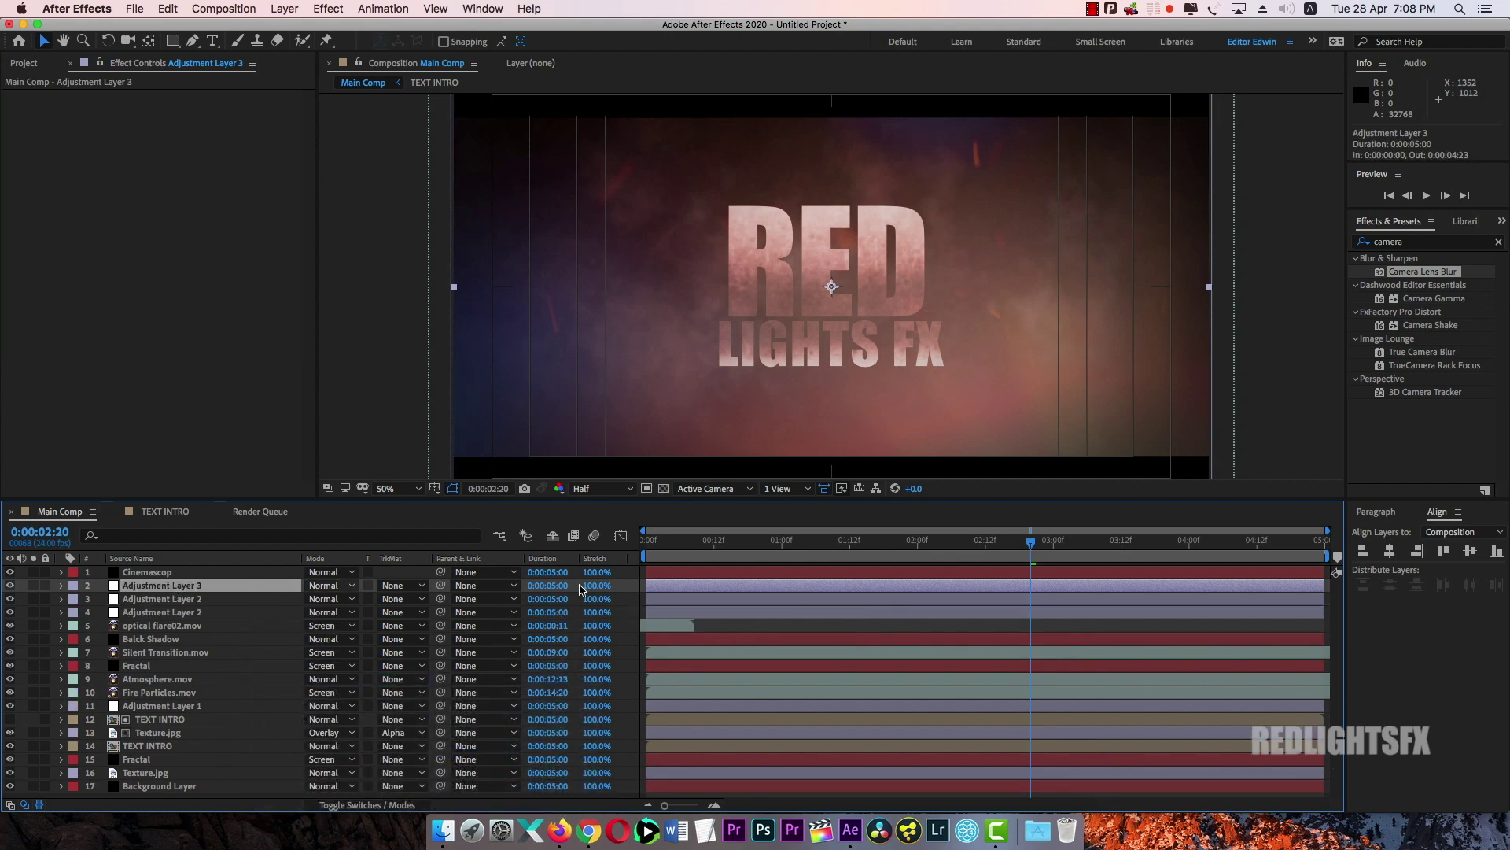
Find the Blur & Sharpen effect Sharpen and apply it to Adjustment Layer 3
{"action": "left_click", "coordinate": [1501, 242]}
{"action": "left_click", "coordinate": [1458, 243]}
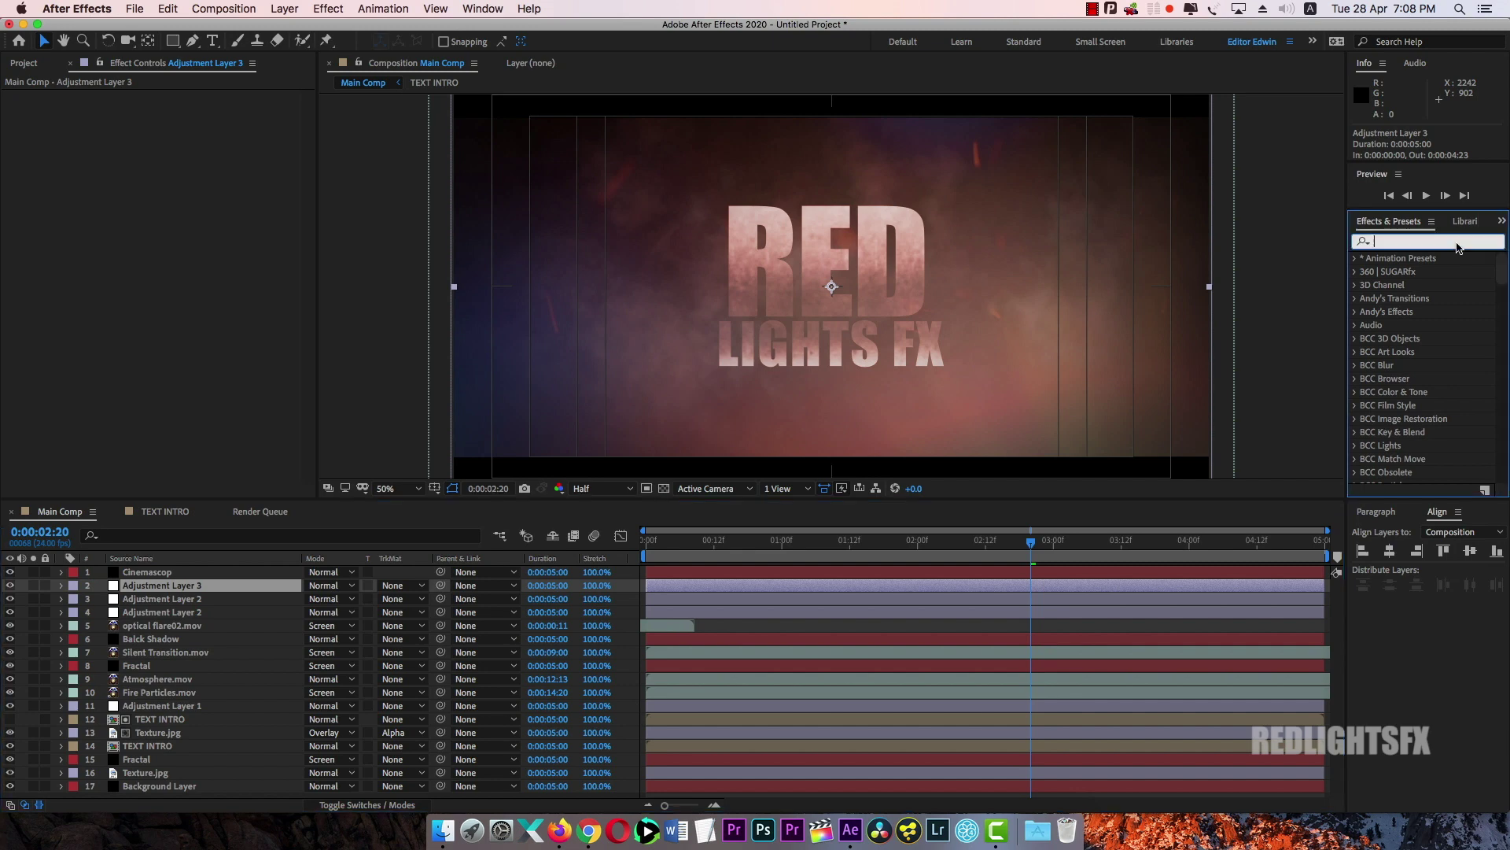
{"action": "type", "text": "shar"}
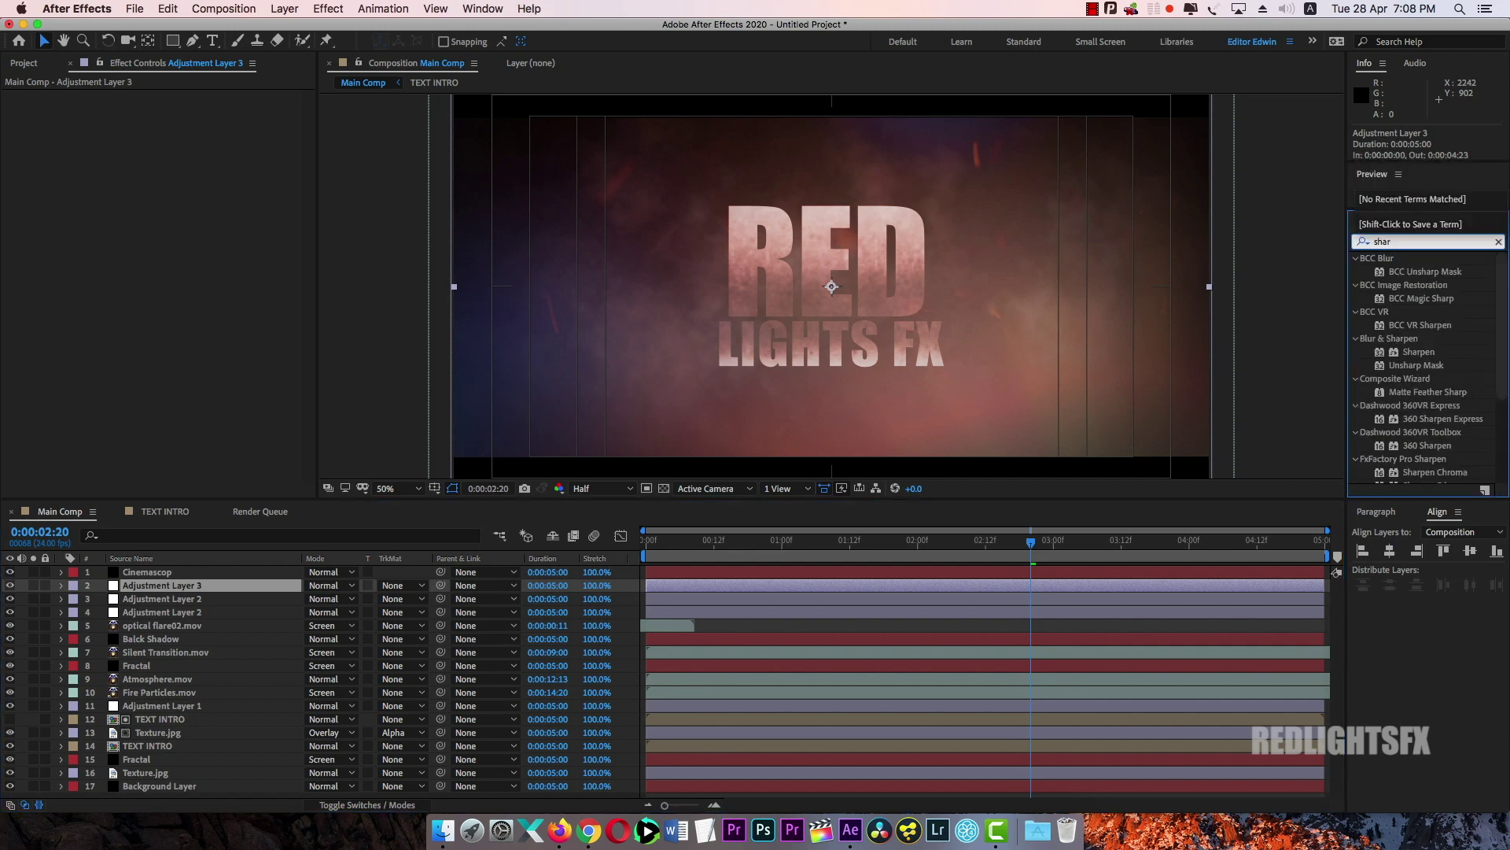
{"action": "type", "text": "pen"}
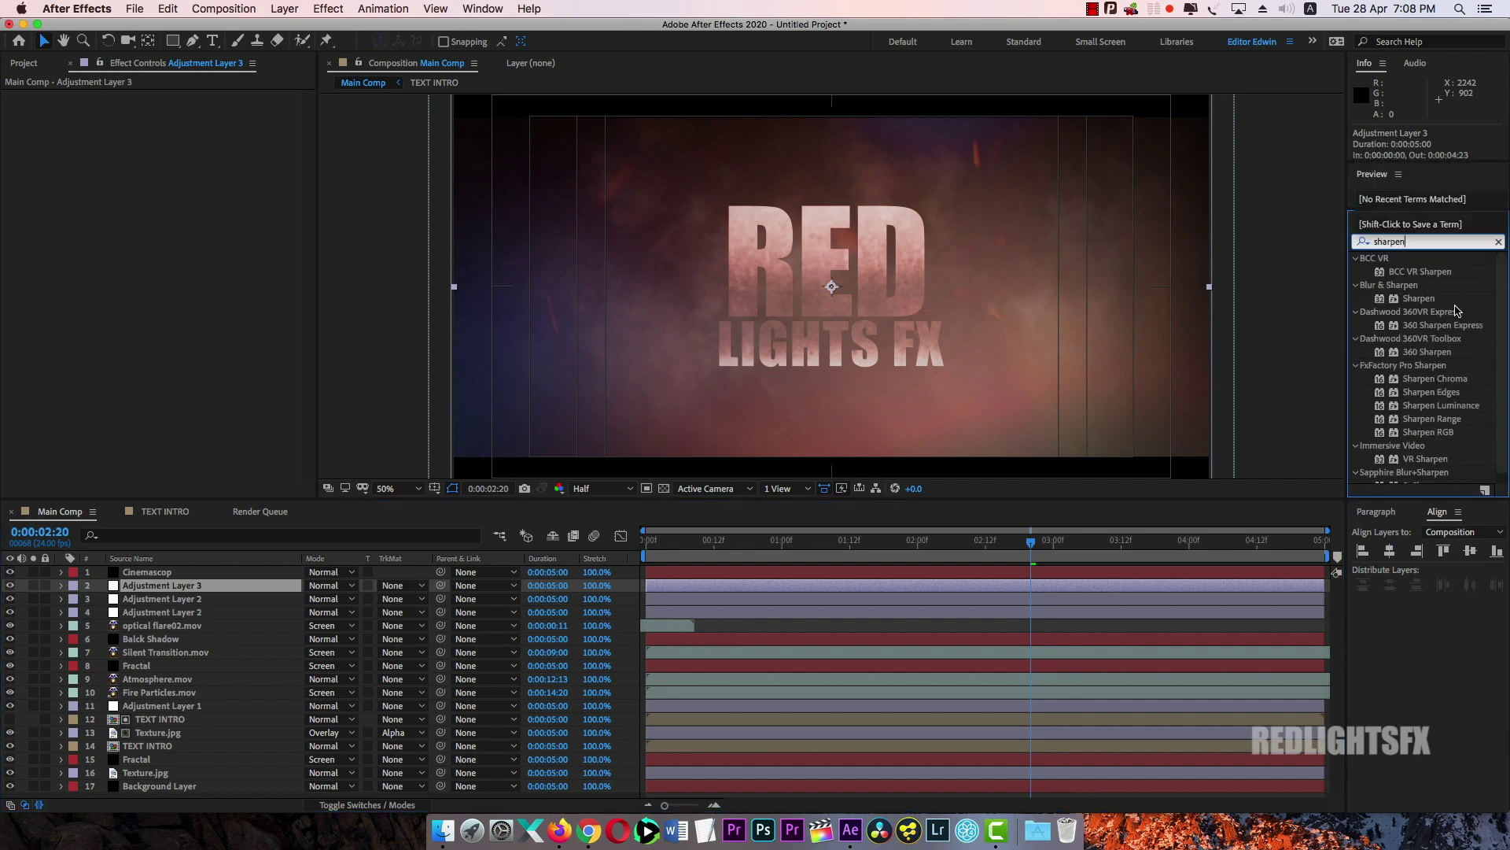
{"action": "left_click_drag", "start_coordinate": [1419, 298], "coordinate": [172, 590]}
Set the Sharpen Amount on Adjustment Layer 3 to 35
{"action": "left_click_drag", "start_coordinate": [174, 114], "coordinate": [201, 115]}
{"action": "left_click", "coordinate": [187, 110]}
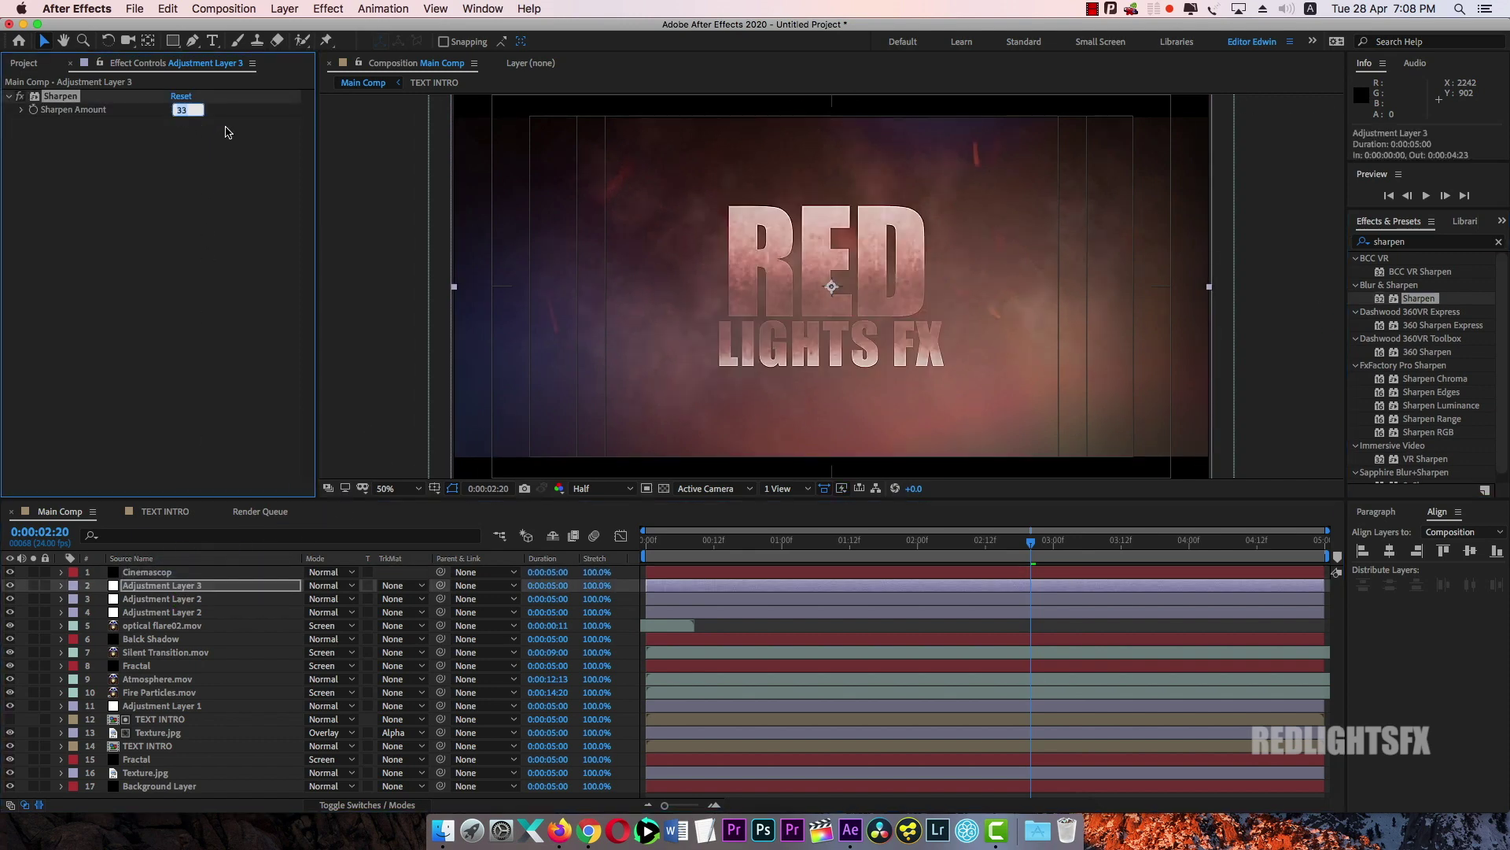
{"action": "type", "text": "25"}
{"action": "key", "text": "Return"}
{"action": "left_click", "coordinate": [181, 114]}
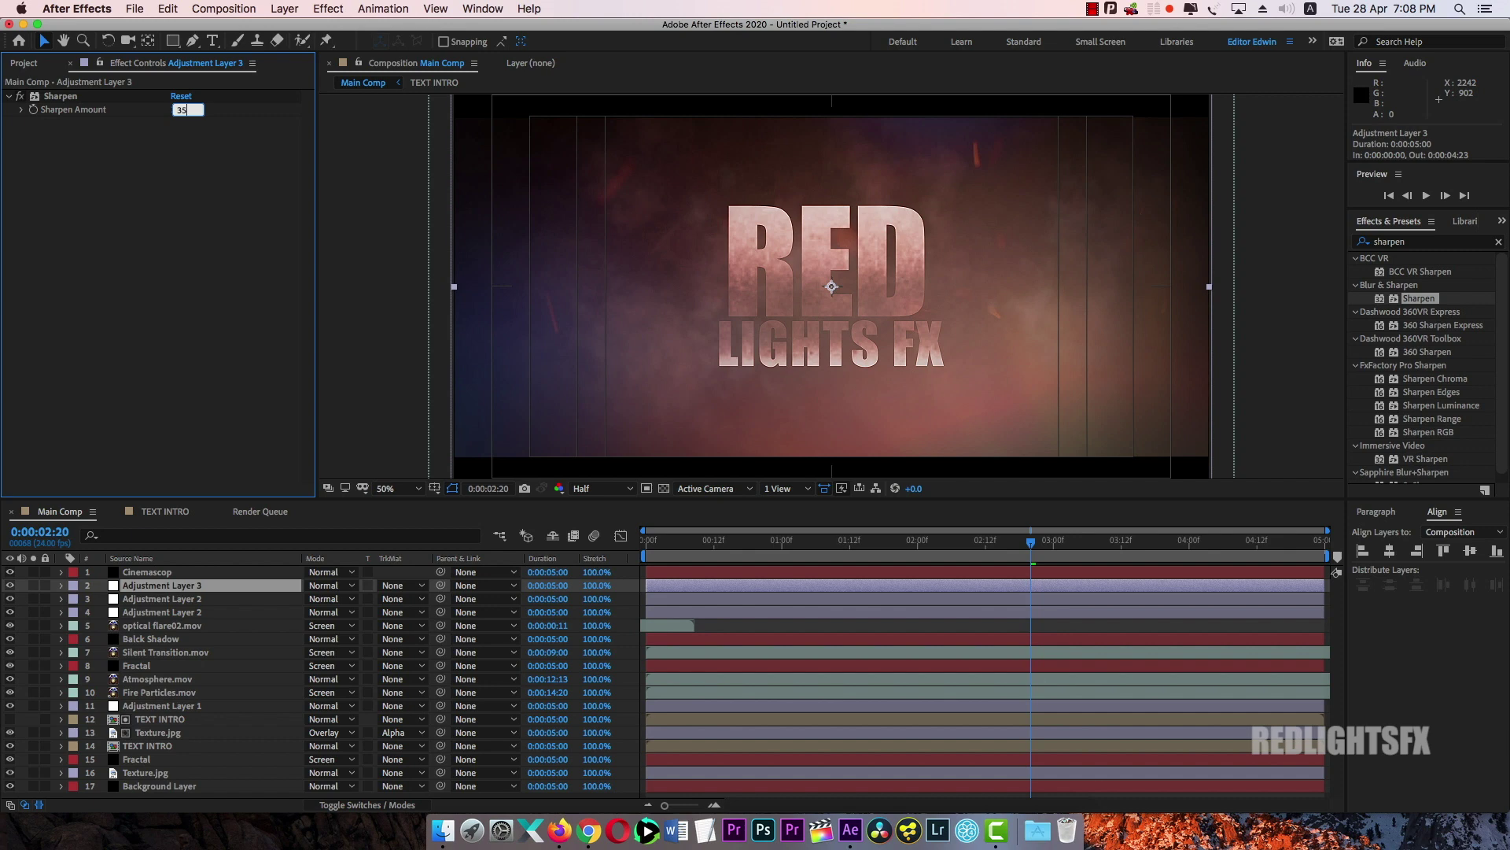
{"action": "key", "text": "Return"}
Inspect the sharpened title at 0:00:02:04 with the preview resolution set to Full
{"action": "left_click", "coordinate": [941, 543]}
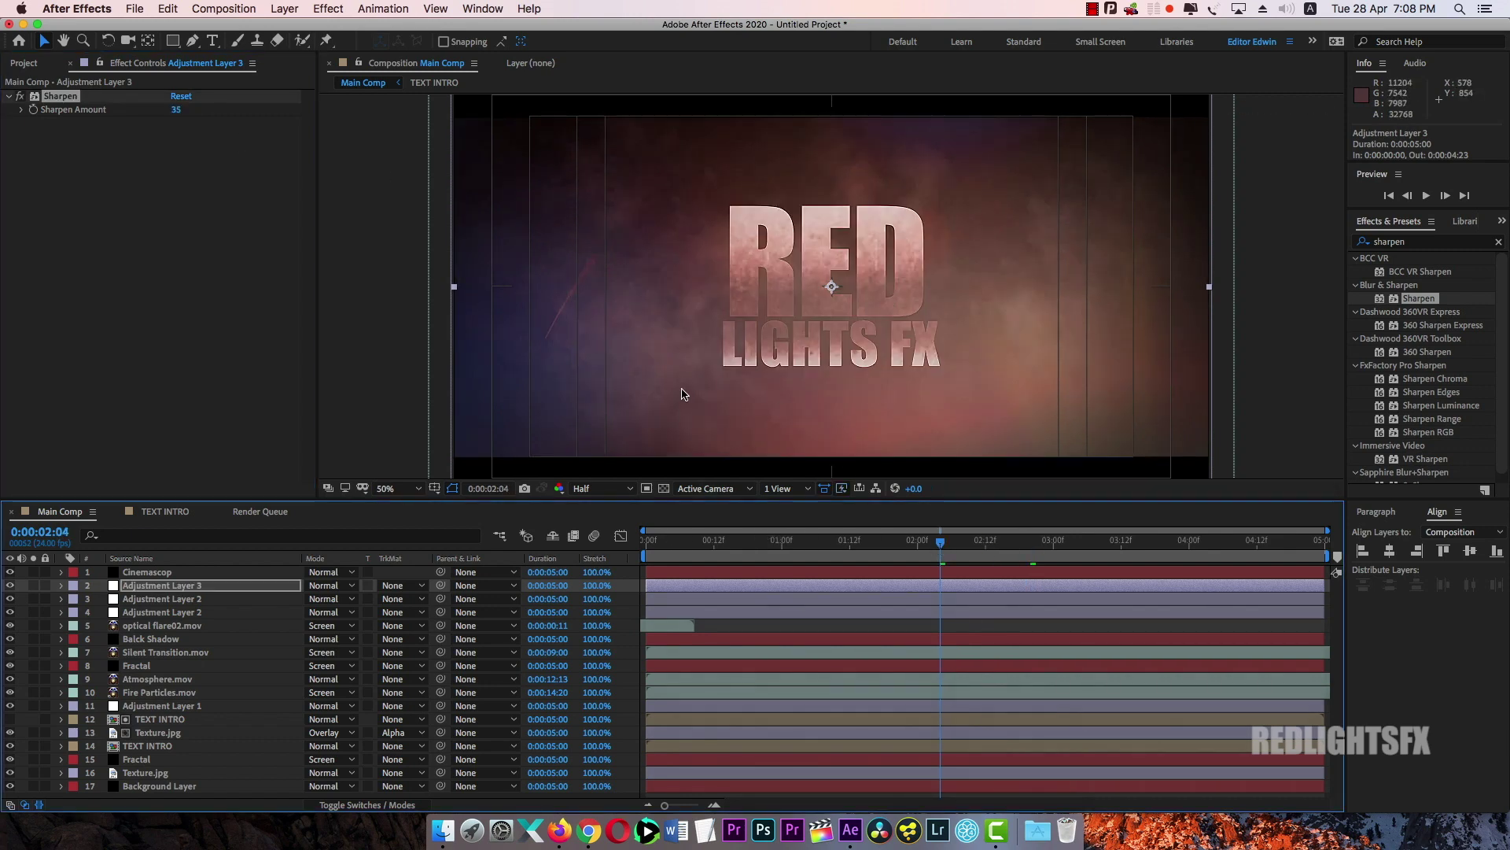
{"action": "key", "text": "period"}
{"action": "key", "text": "comma"}
{"action": "left_click", "coordinate": [602, 489]}
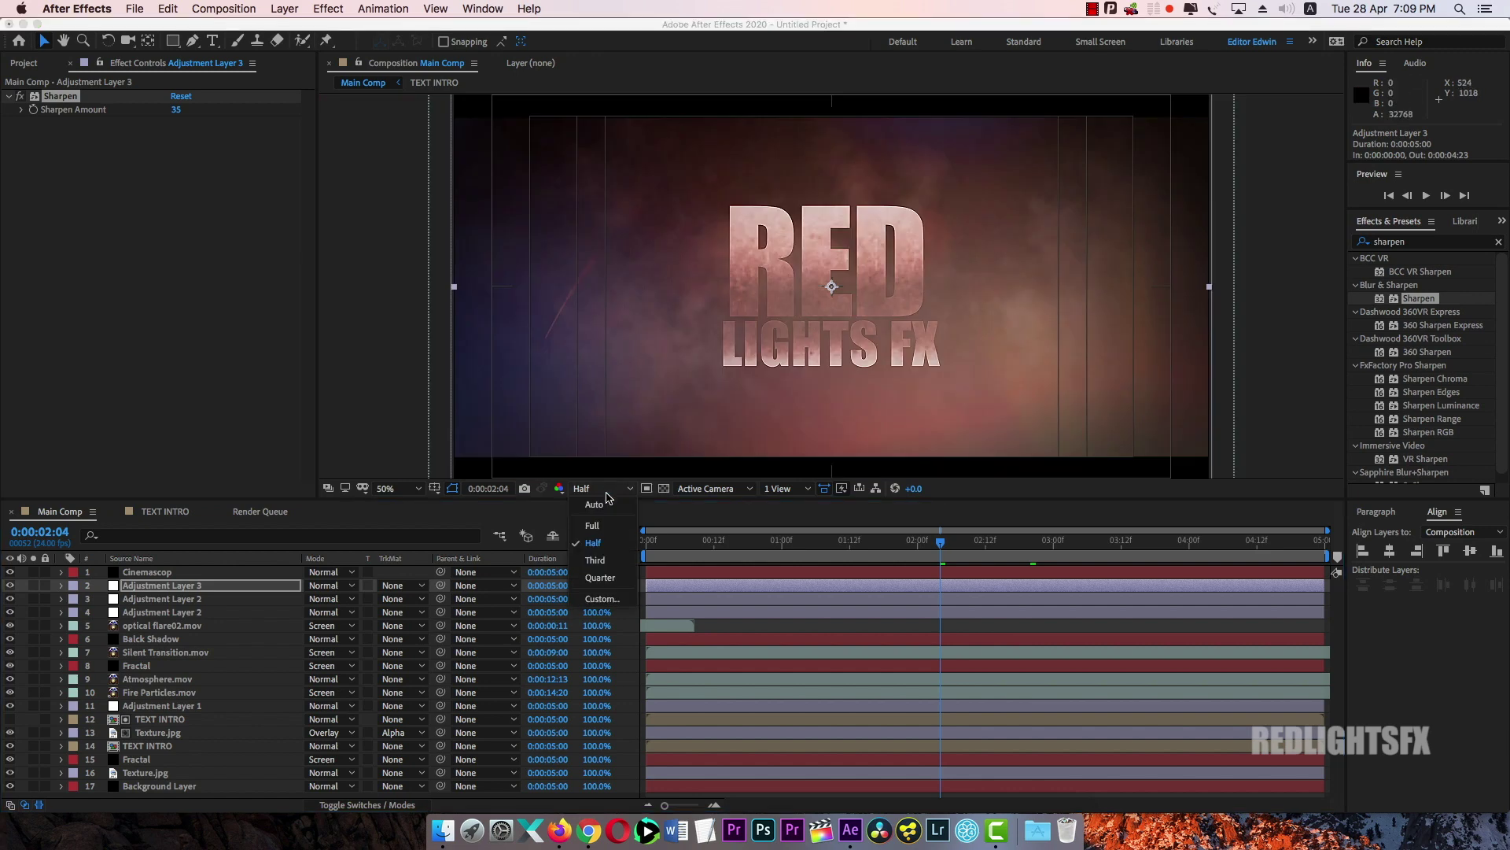
{"action": "left_click", "coordinate": [613, 521]}
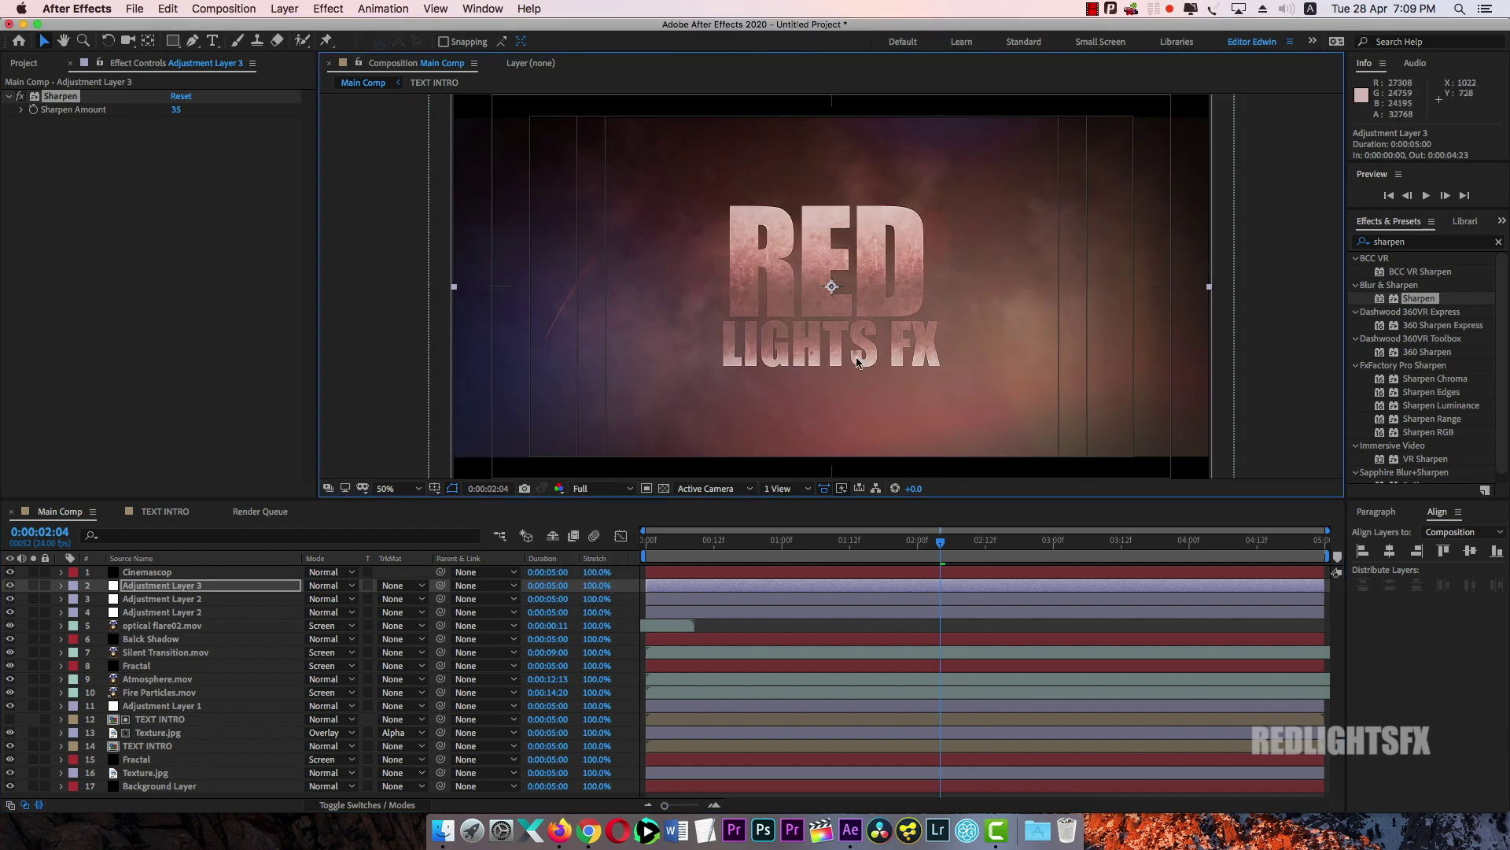
{"action": "key", "text": "period"}
{"action": "key", "text": "comma"}
Pre-compose all layers of Main Comp into a new composition named "Master footage"
{"action": "left_click_drag", "start_coordinate": [315, 500], "coordinate": [315, 434]}
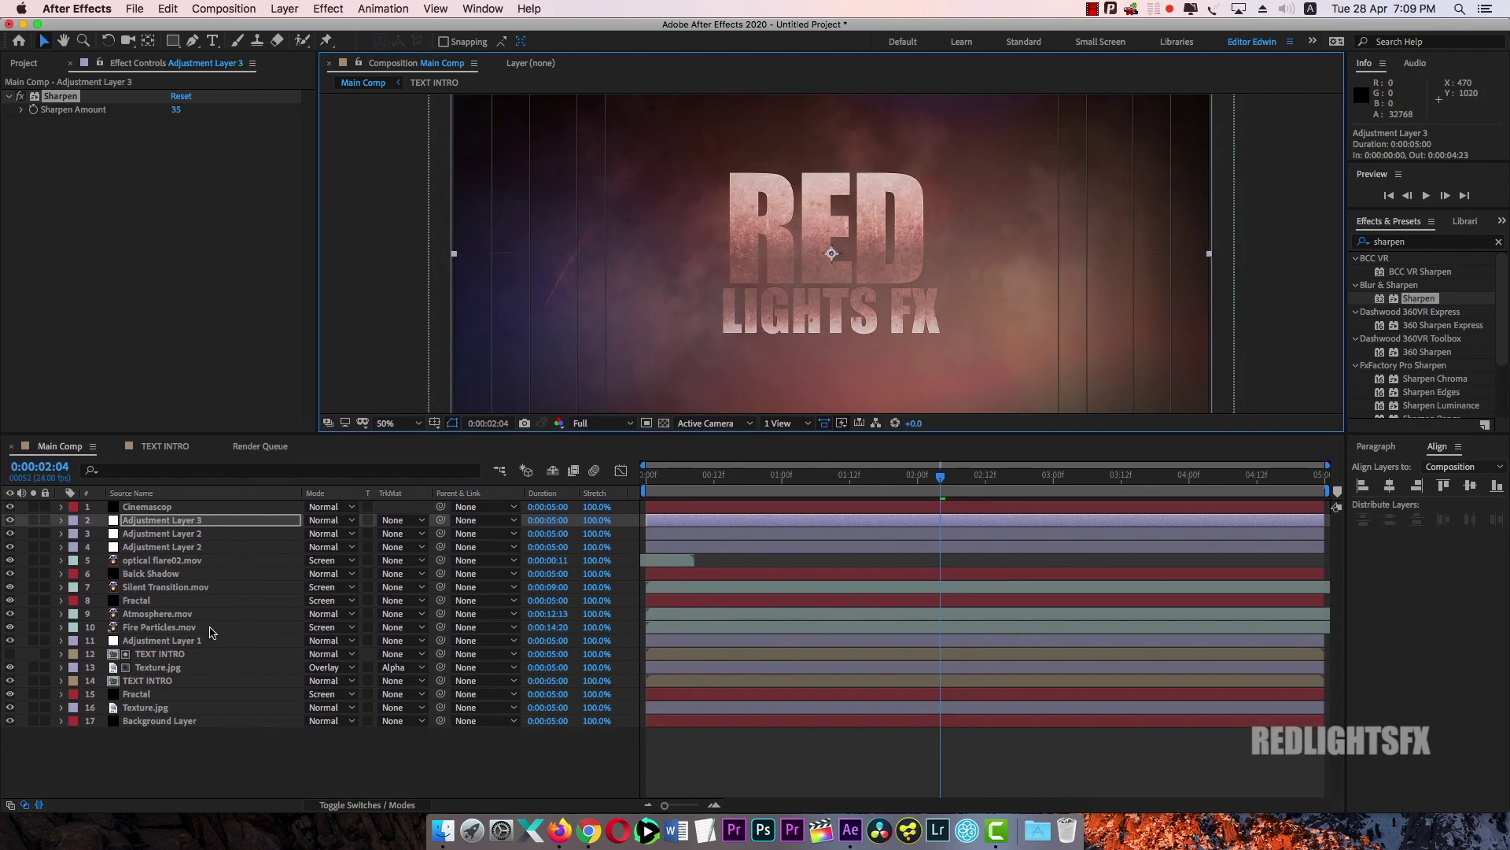
{"action": "left_click_drag", "start_coordinate": [181, 758], "coordinate": [204, 508]}
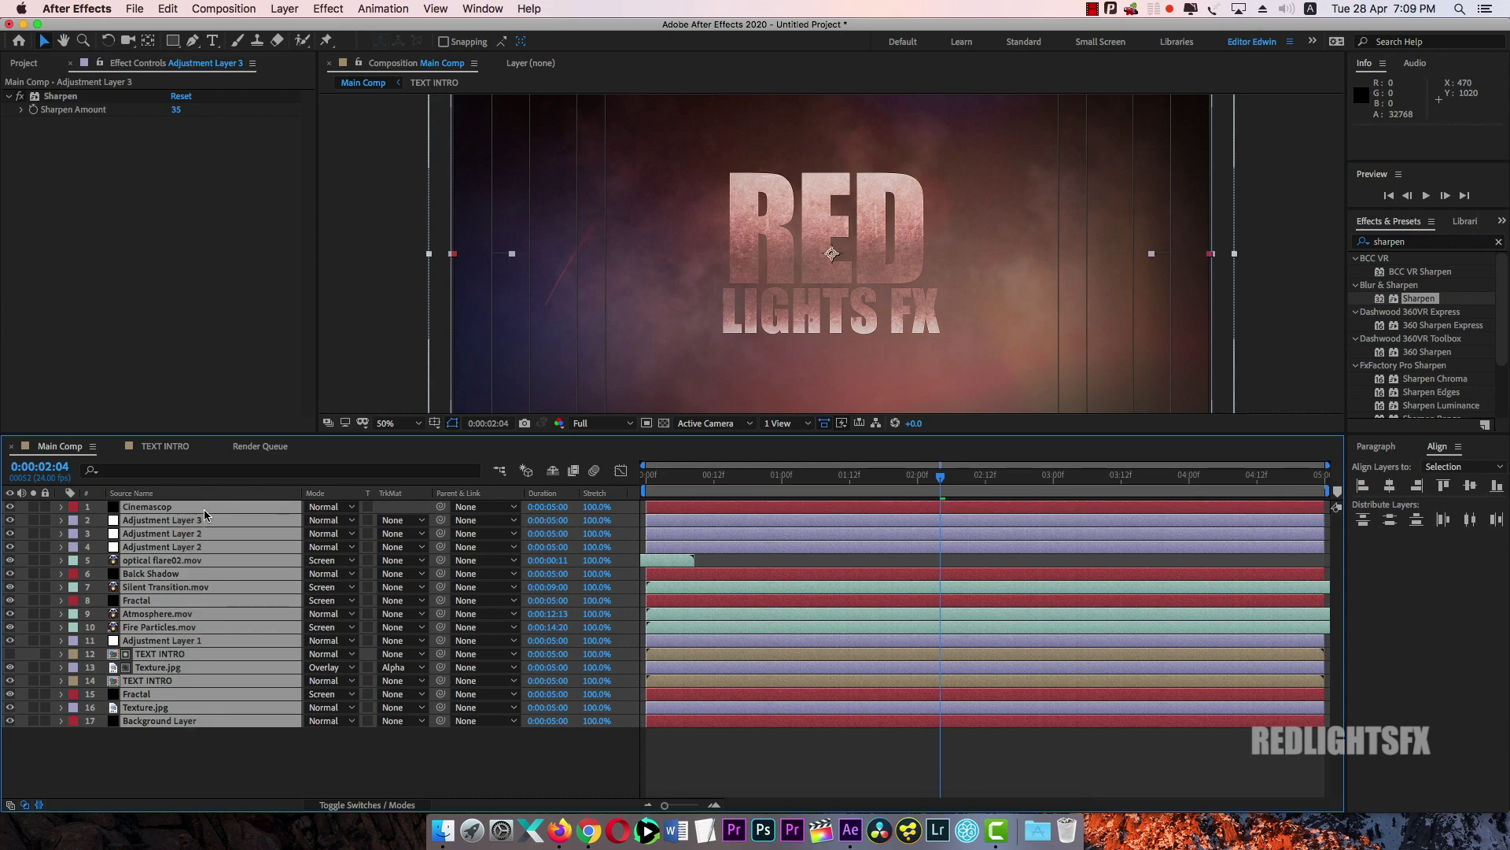
{"action": "right_click", "coordinate": [205, 508]}
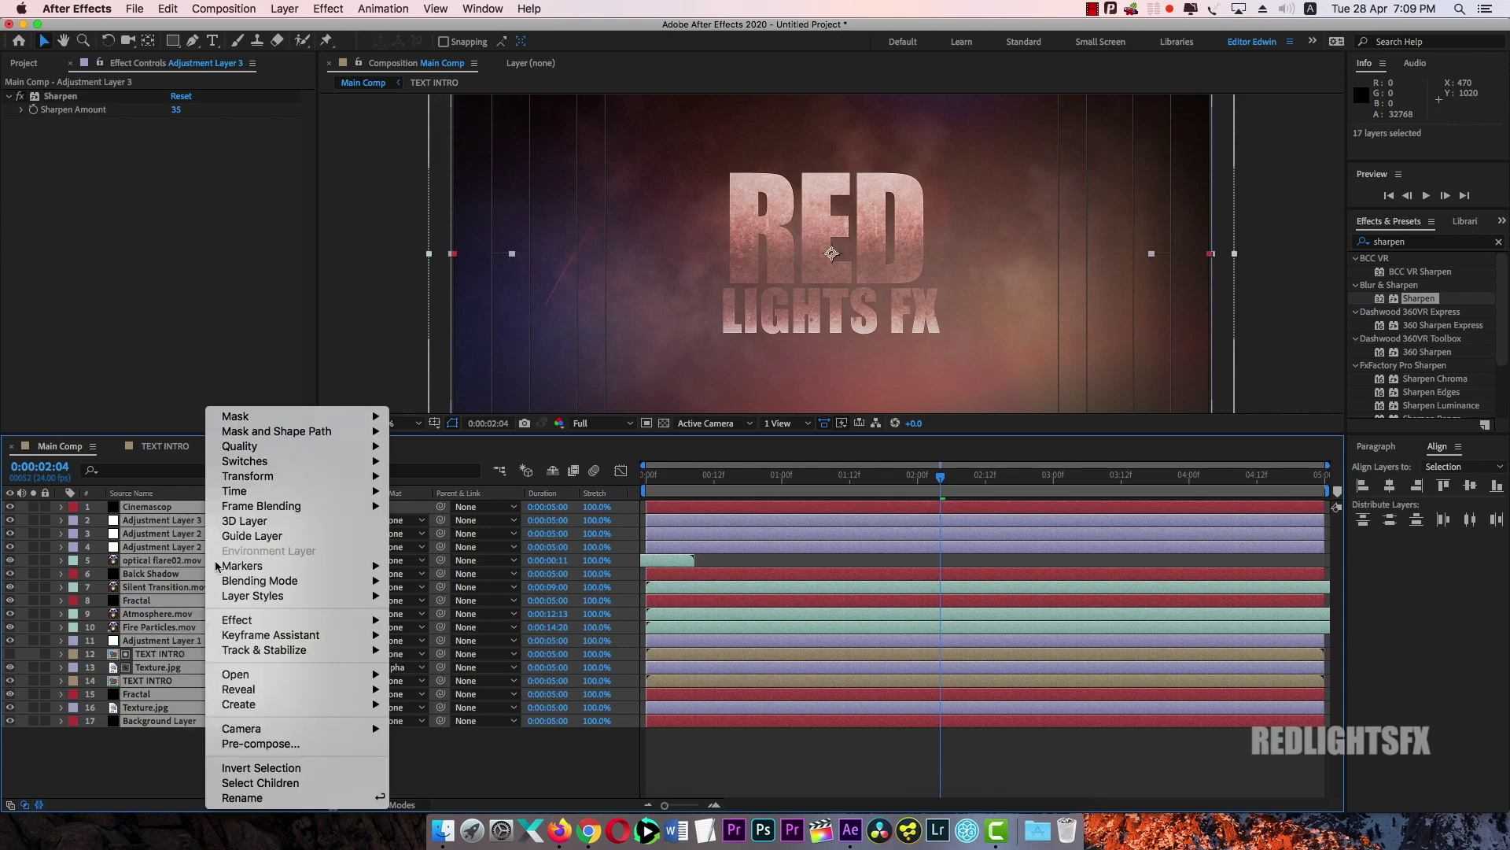
{"action": "left_click", "coordinate": [247, 745]}
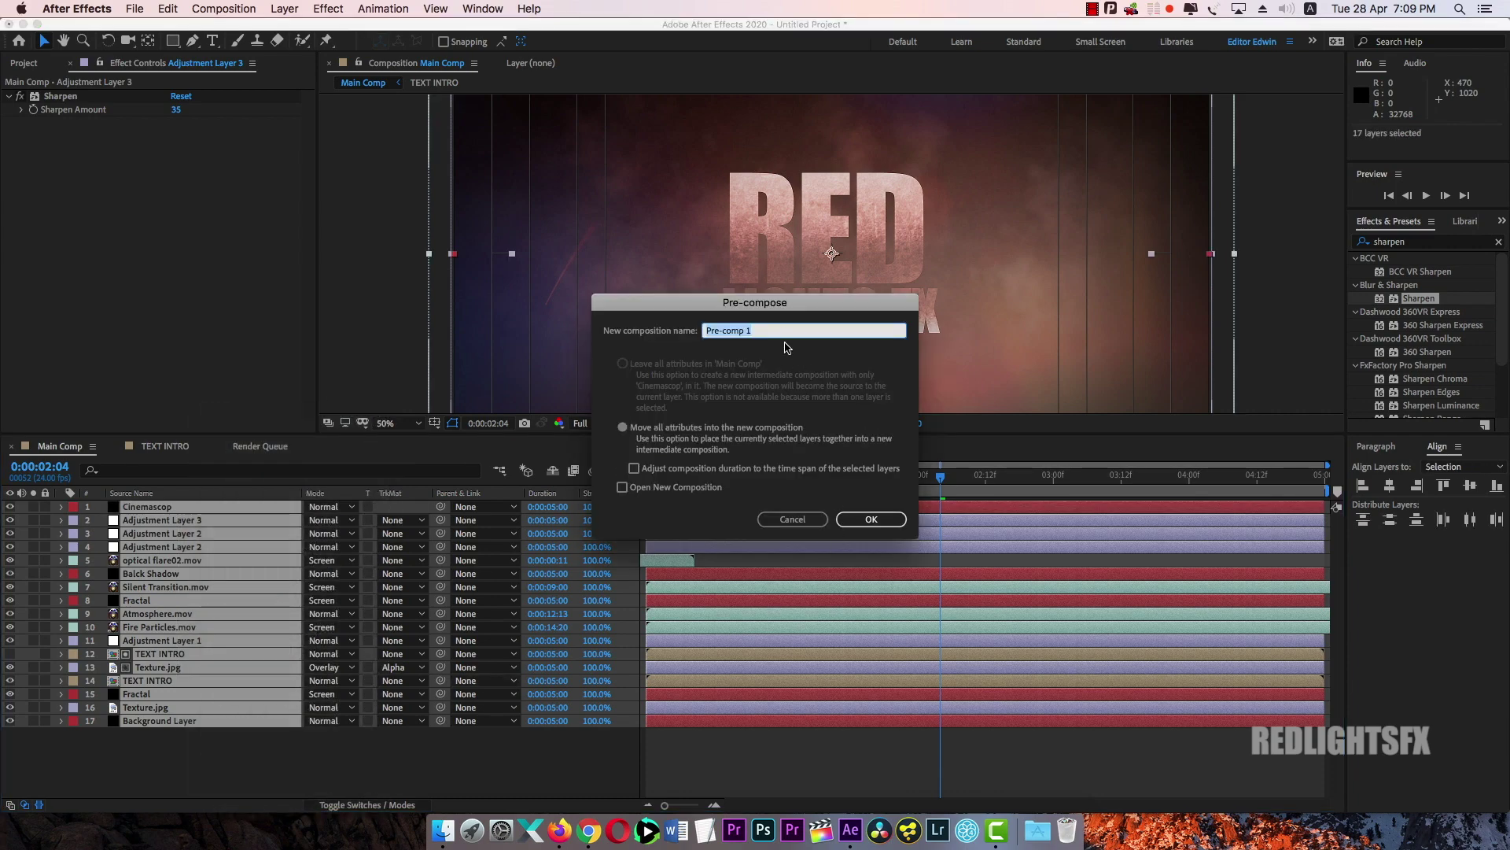
{"action": "type", "text": "Master footage"}
{"action": "left_click", "coordinate": [869, 519]}
{"action": "left_click", "coordinate": [169, 597]}
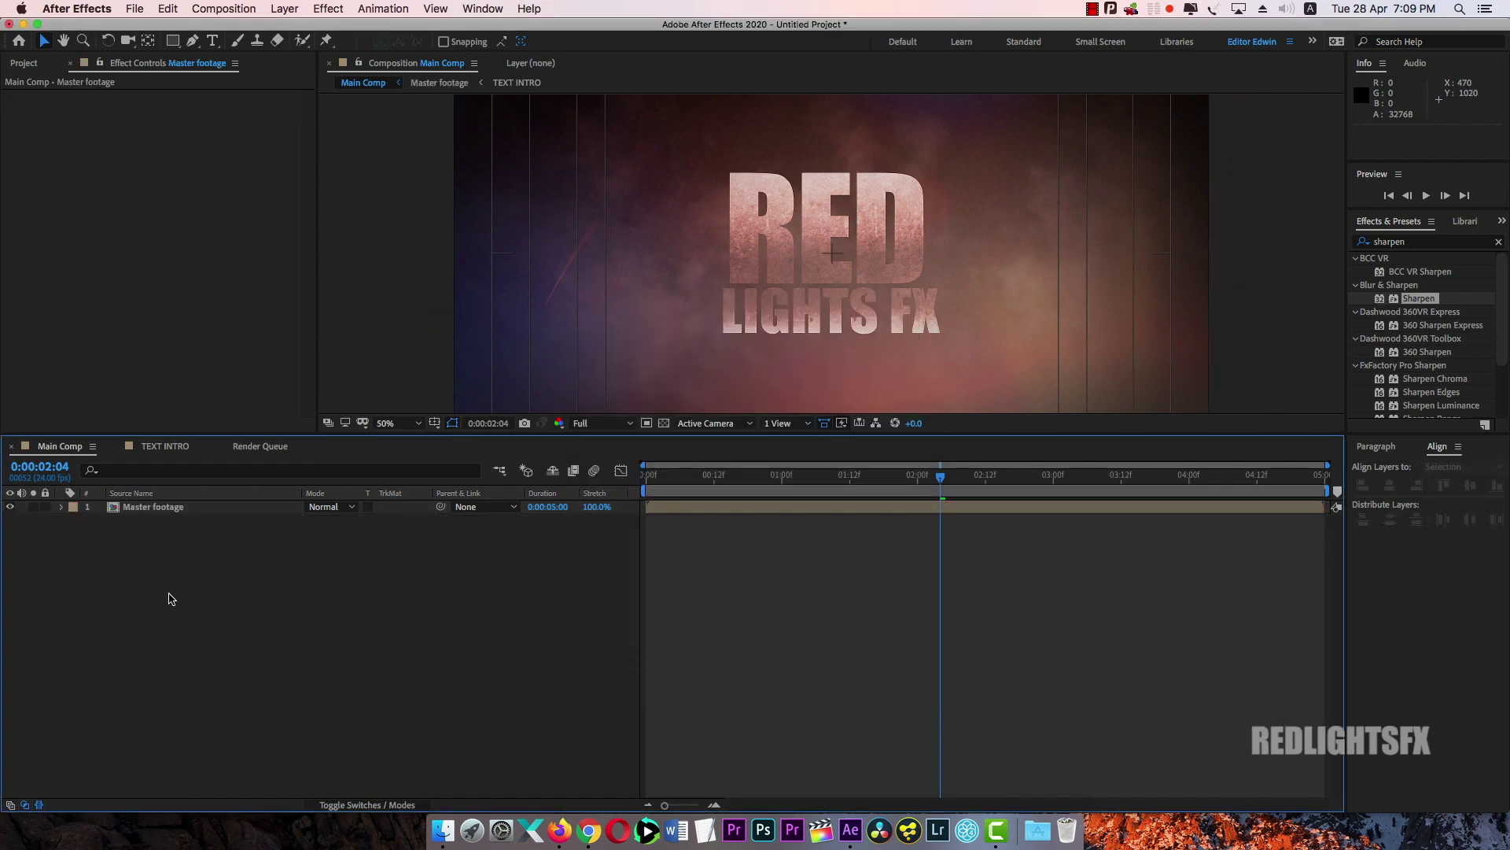
Find the Color Correction effect Curves and apply it to the Master footage layer
{"action": "left_click_drag", "start_coordinate": [467, 435], "coordinate": [464, 553]}
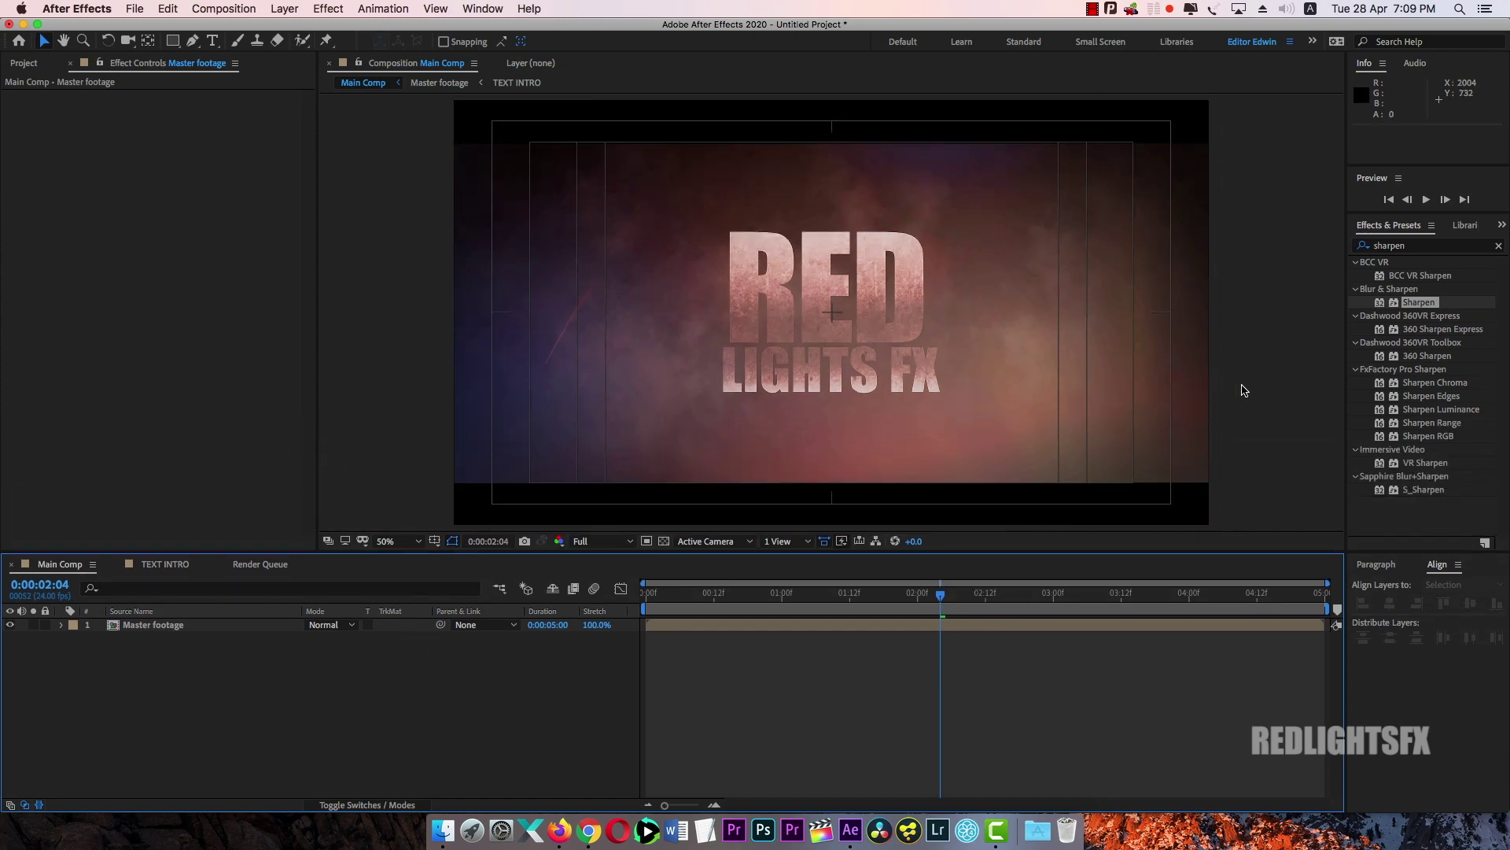
{"action": "left_click", "coordinate": [1499, 247]}
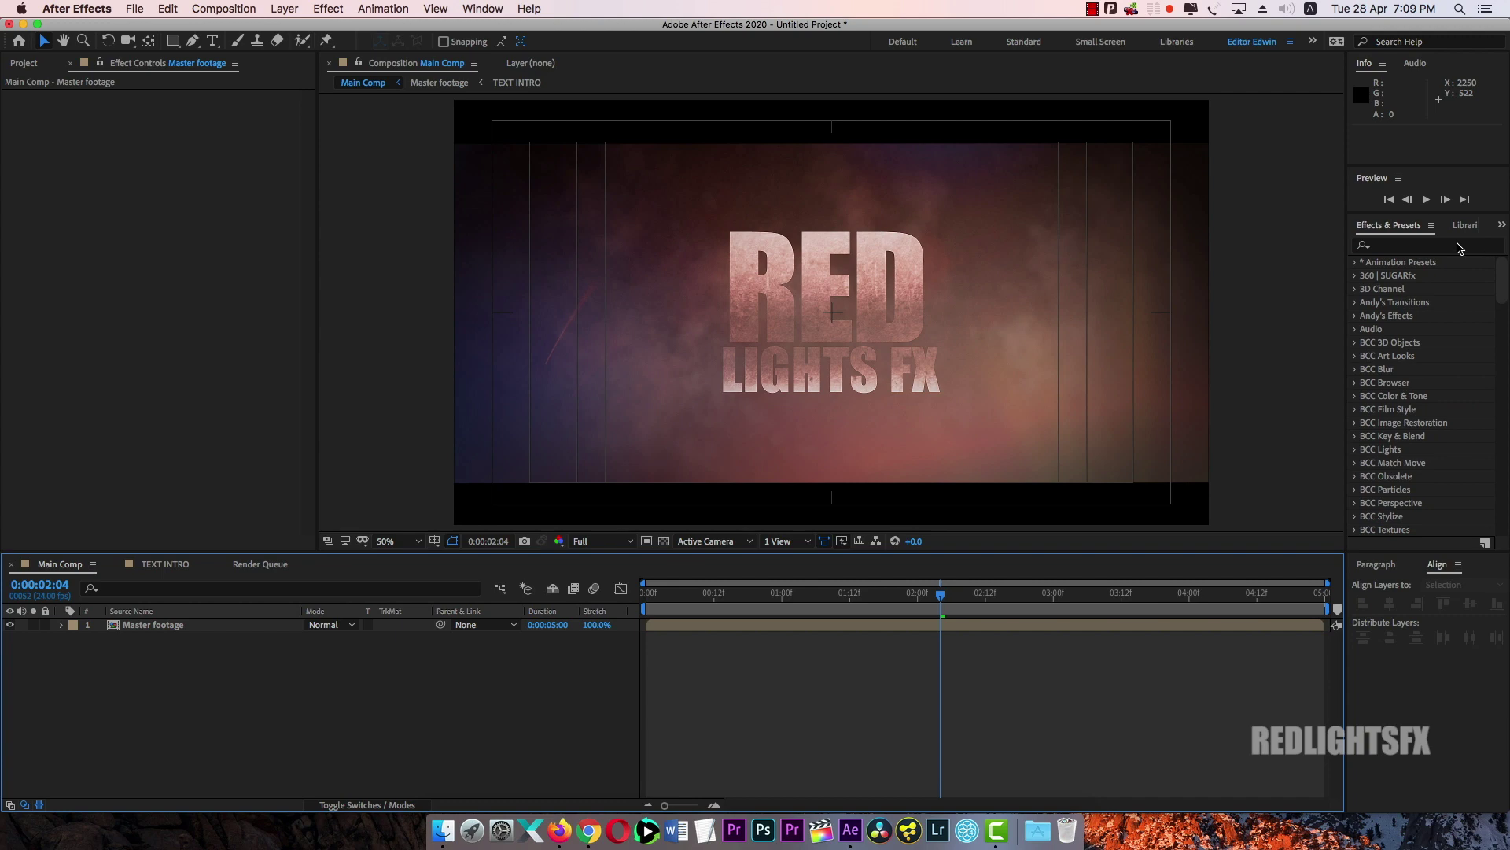
{"action": "left_click", "coordinate": [1458, 245]}
{"action": "type", "text": "curv"}
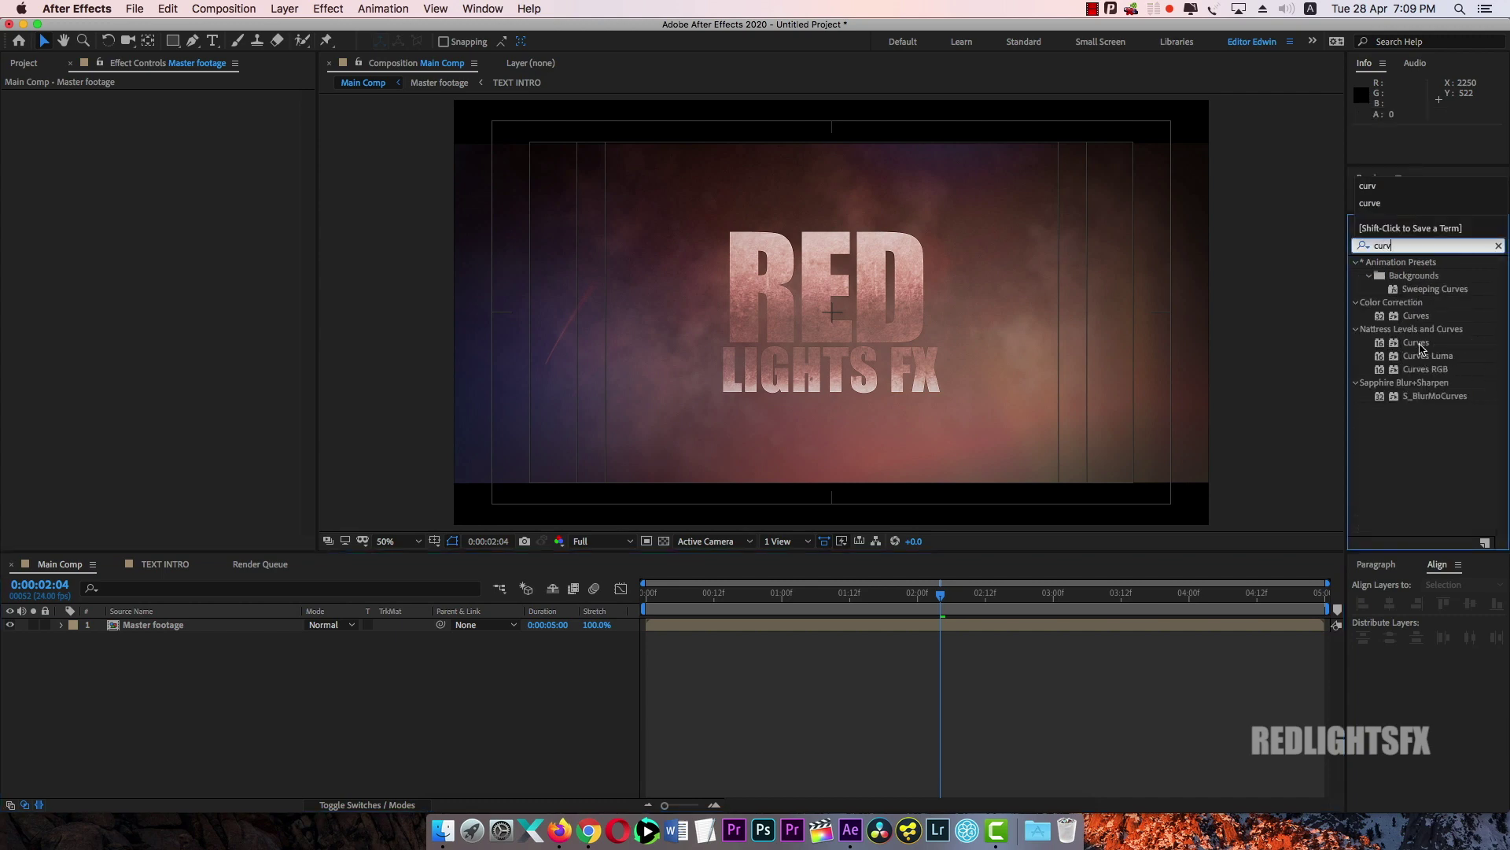
{"action": "left_click", "coordinate": [1420, 344]}
{"action": "left_click_drag", "start_coordinate": [1416, 317], "coordinate": [209, 641]}
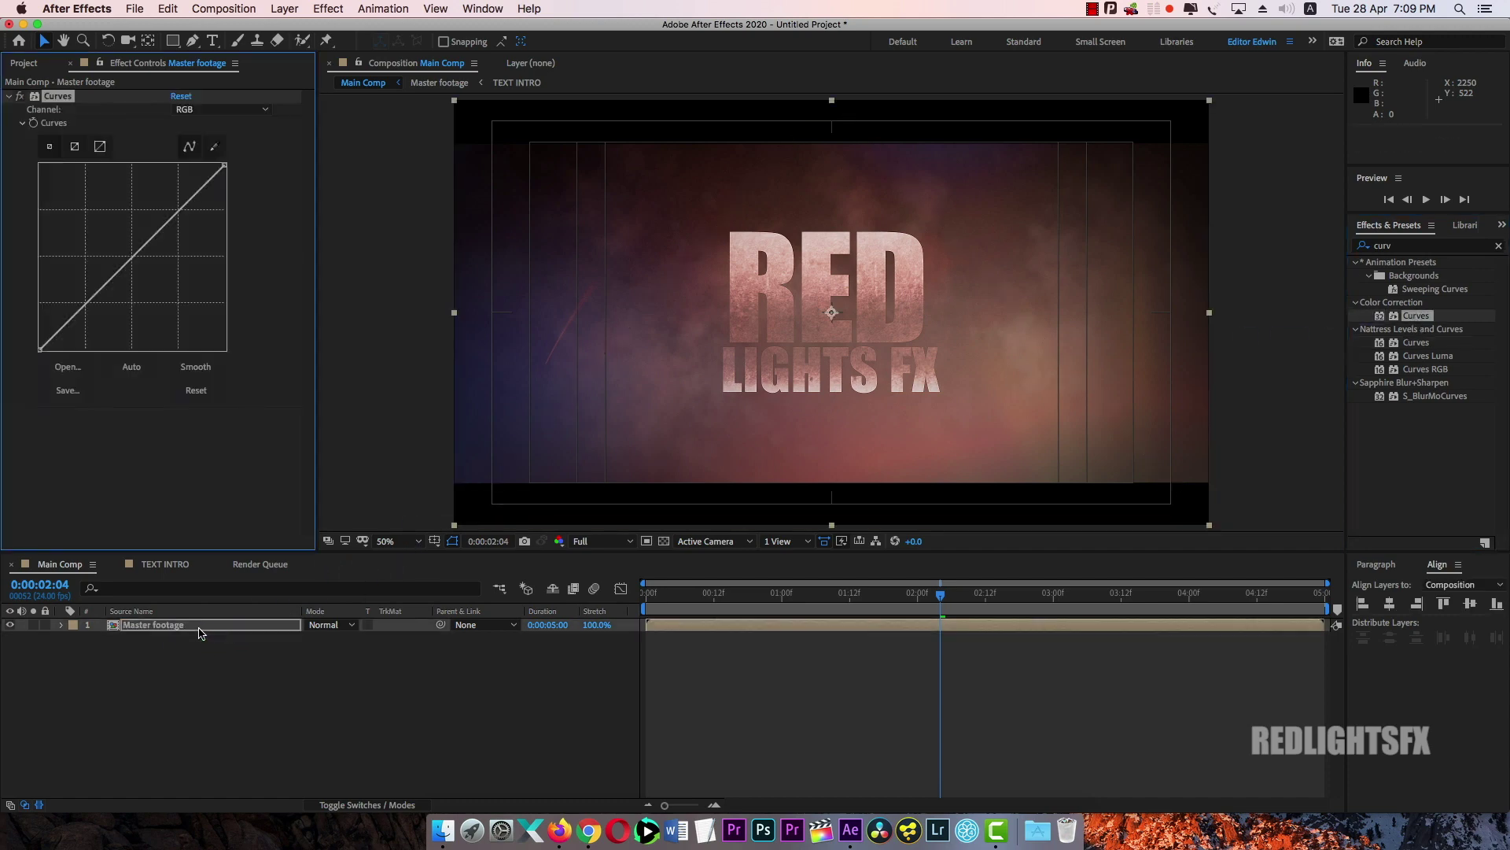
Shape the RGB curve on Master footage into a gentle S that darkens the shadows and brightens the highlights
{"action": "left_click_drag", "start_coordinate": [101, 290], "coordinate": [103, 295]}
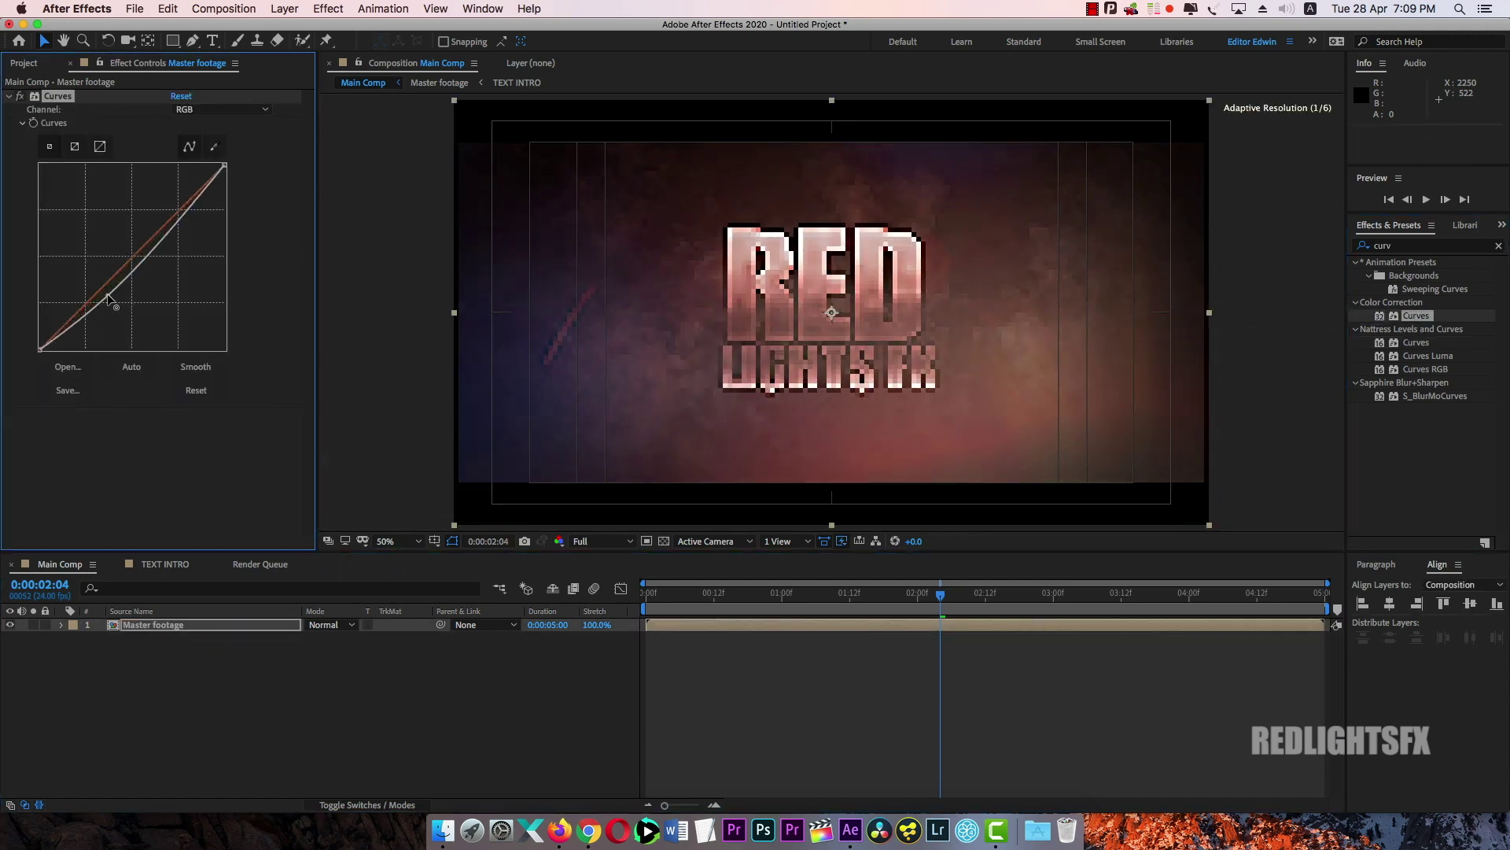
{"action": "left_click_drag", "start_coordinate": [168, 233], "coordinate": [154, 224]}
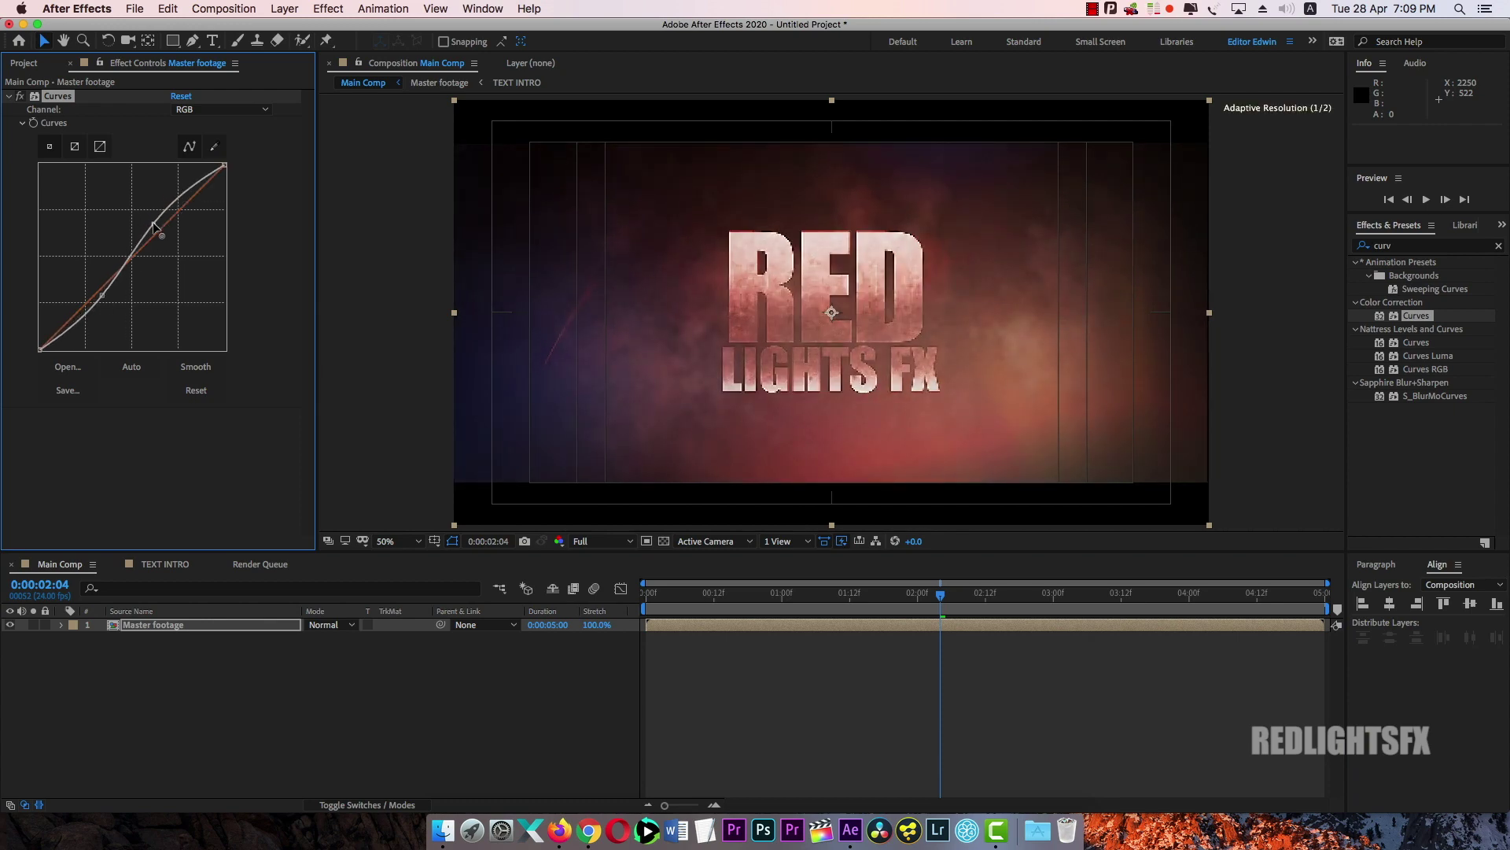
{"action": "left_click_drag", "start_coordinate": [103, 297], "coordinate": [92, 309]}
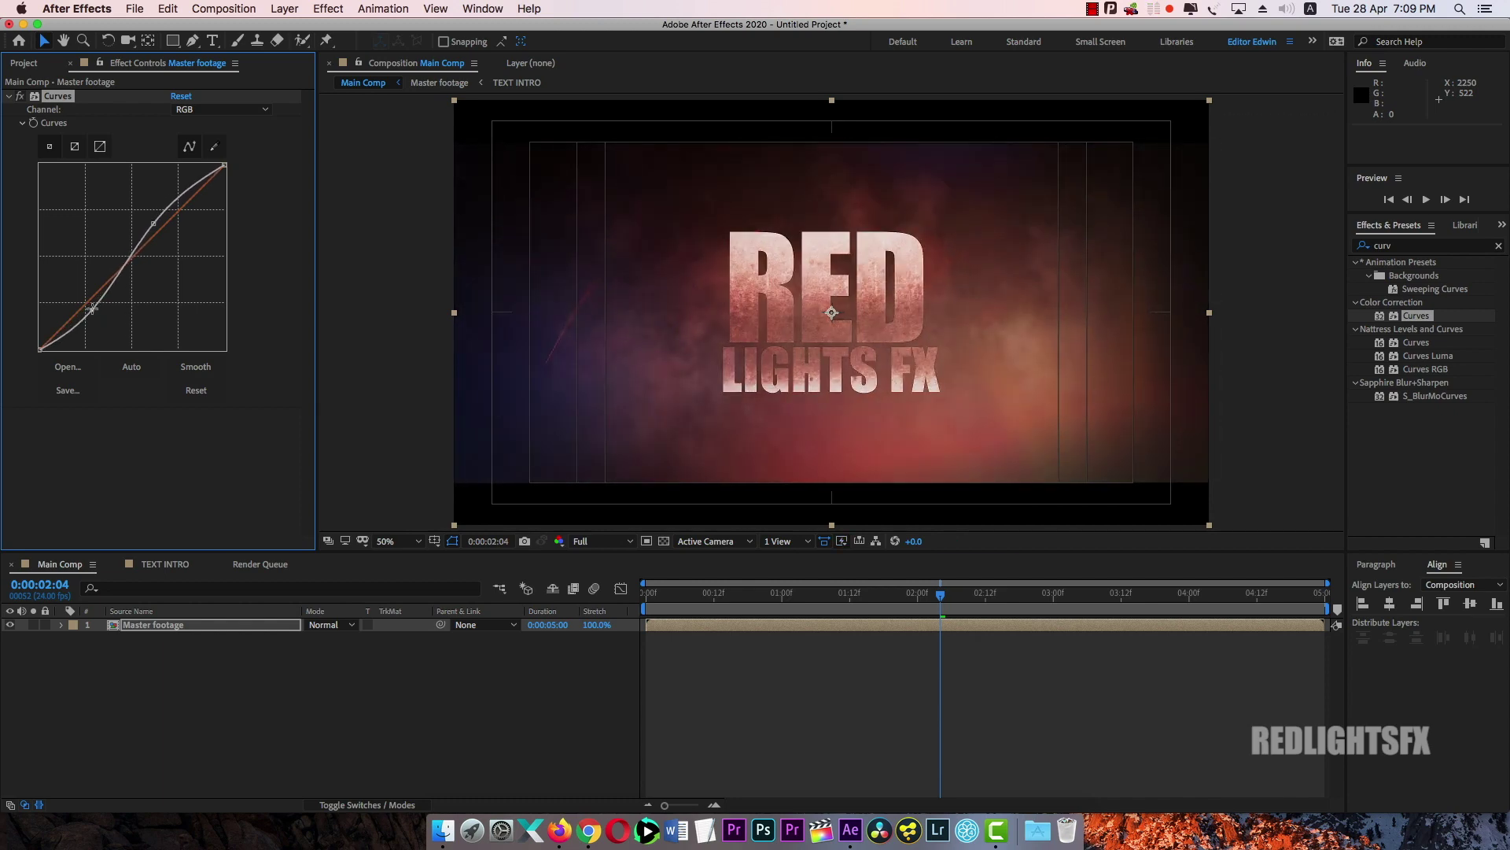
Raise the shadows and lower midtones of the Red channel curve on Master footage, holding its highlights near the original diagonal
{"action": "left_click", "coordinate": [265, 109]}
{"action": "left_click", "coordinate": [198, 140]}
{"action": "left_click_drag", "start_coordinate": [130, 262], "coordinate": [123, 260]}
{"action": "left_click_drag", "start_coordinate": [165, 223], "coordinate": [168, 222]}
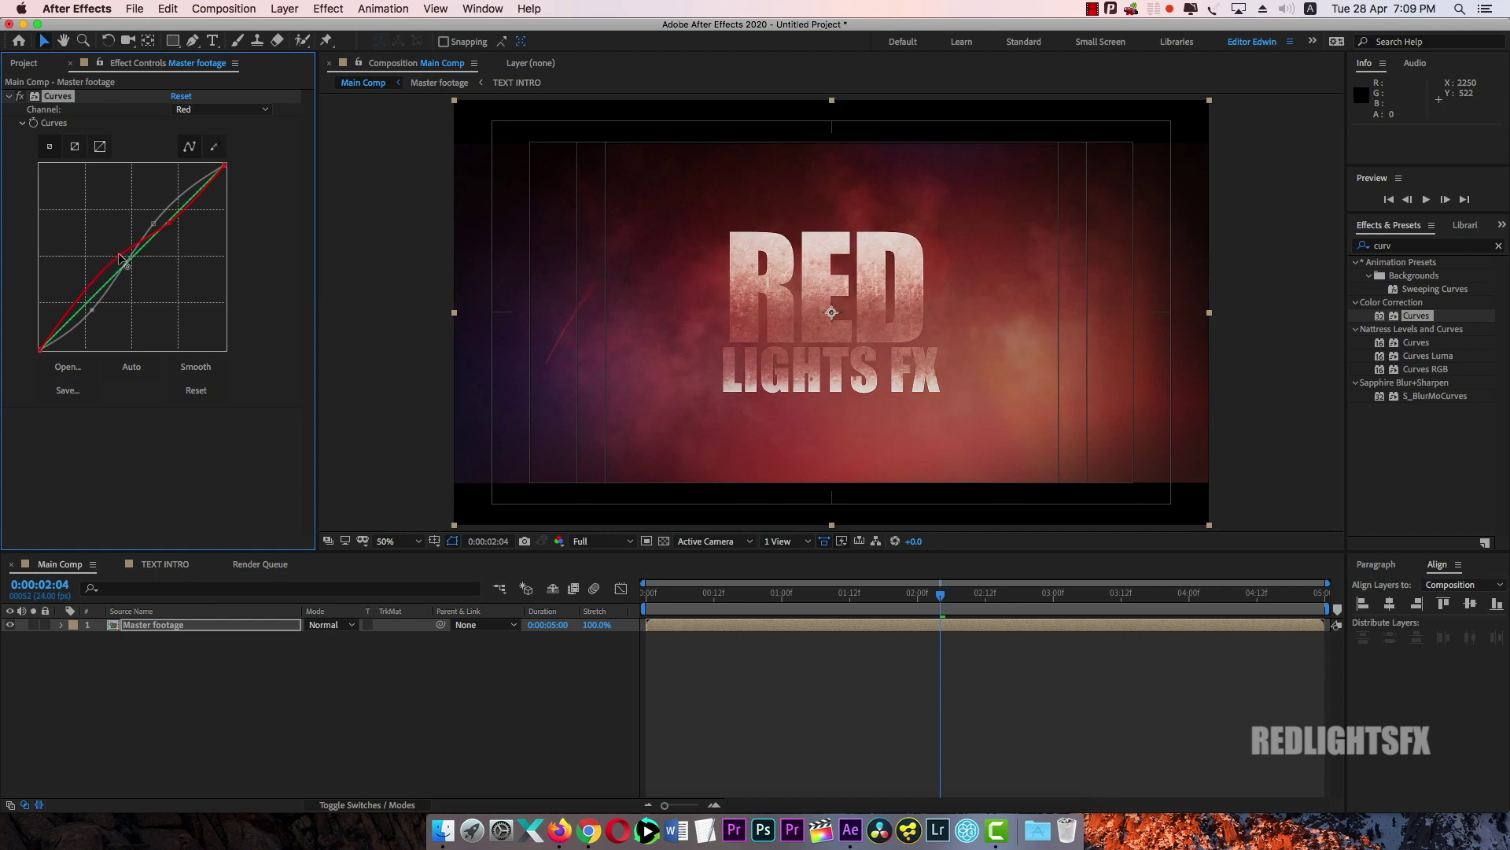
{"action": "left_click_drag", "start_coordinate": [93, 273], "coordinate": [89, 283]}
Preview the graded Main Comp from the first frame and check the title at 0:00:00:12
{"action": "left_click_drag", "start_coordinate": [939, 594], "coordinate": [1318, 635]}
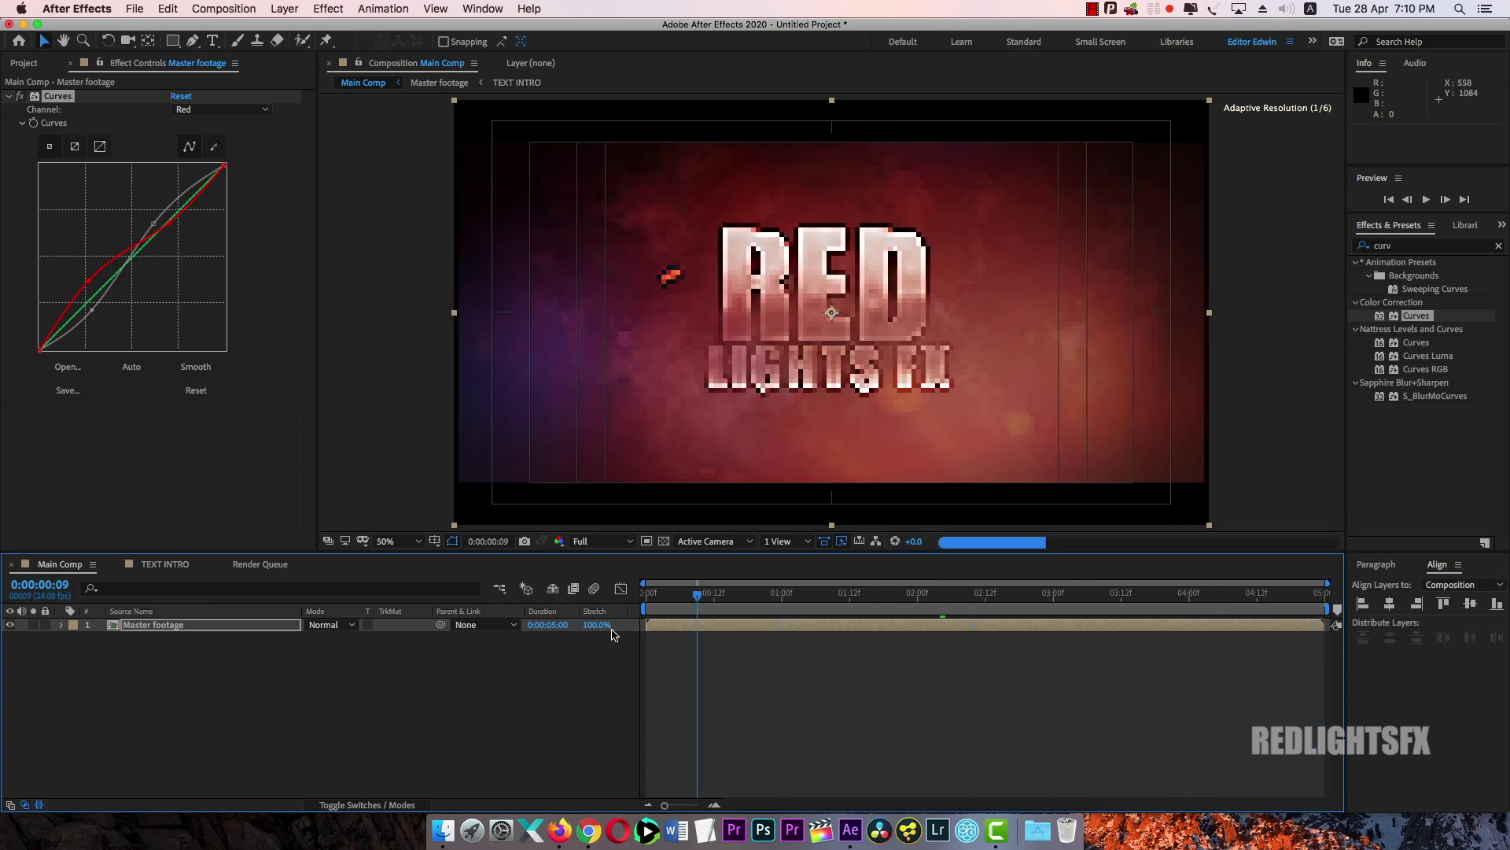
{"action": "key", "text": "Home"}
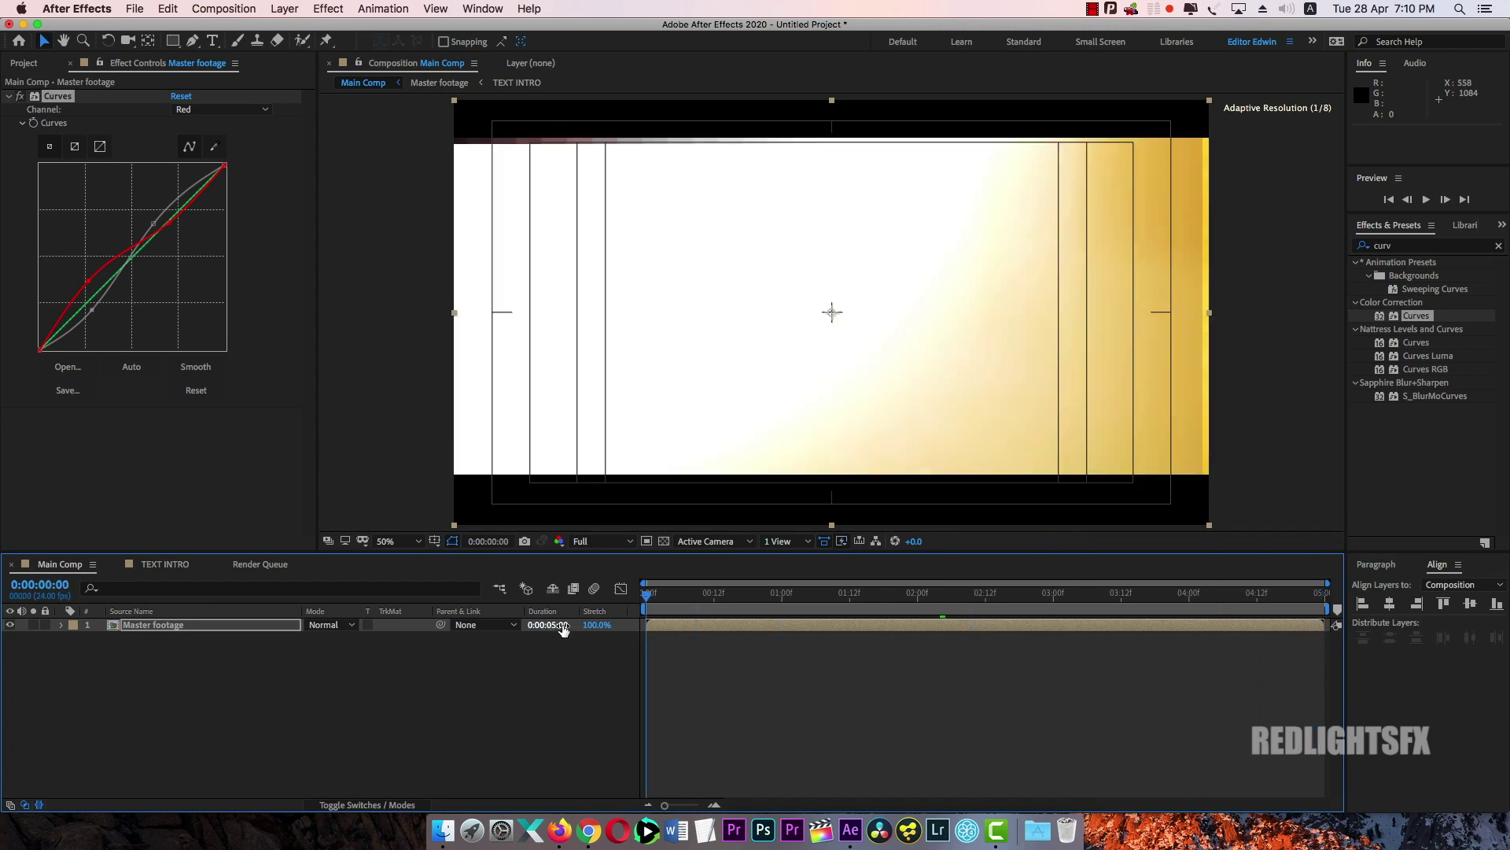
{"action": "left_click", "coordinate": [203, 685]}
{"action": "key", "text": "space"}
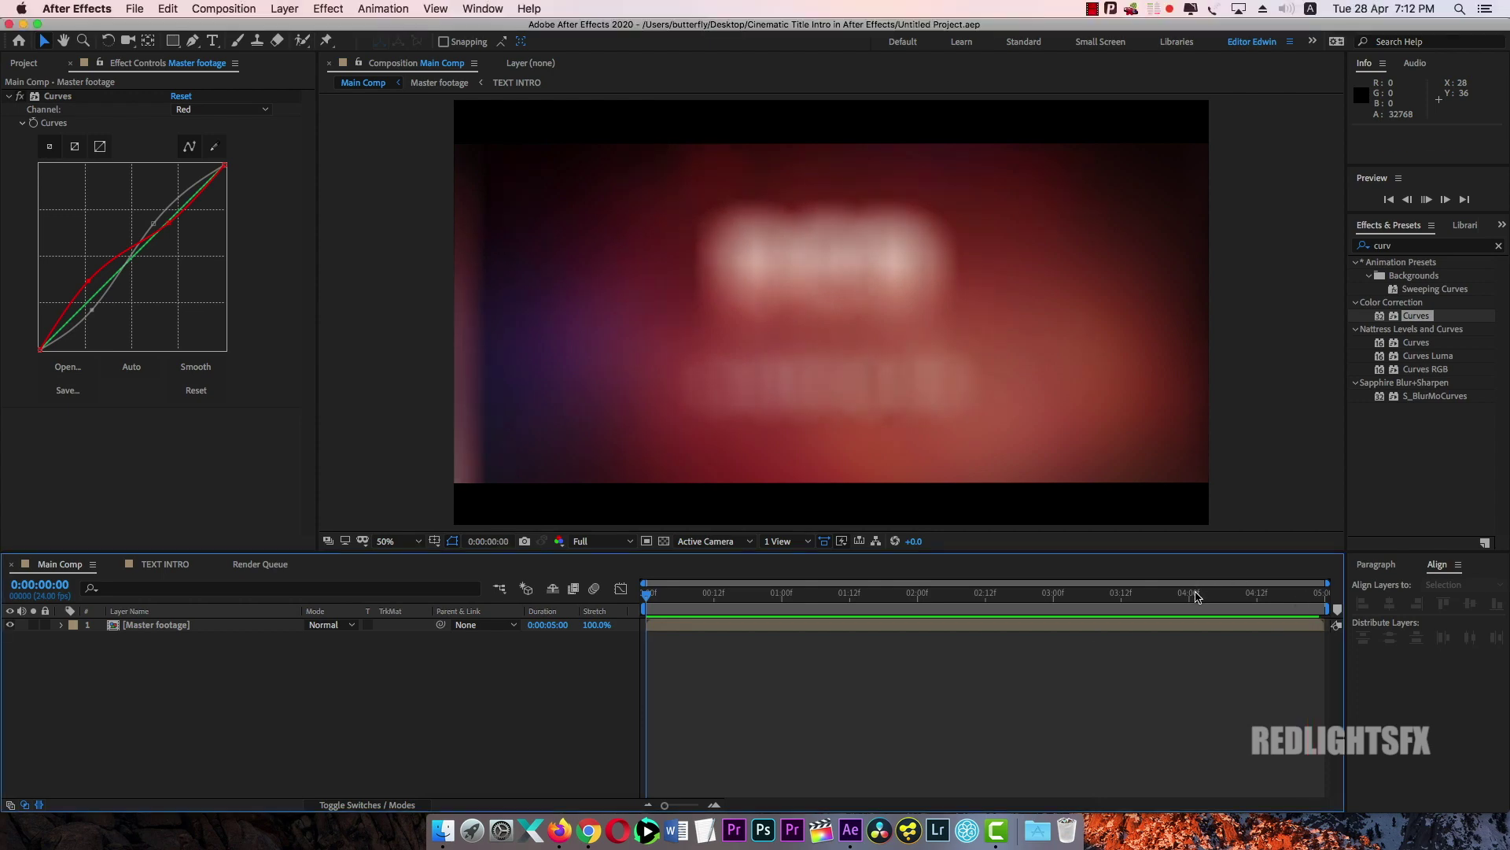
{"action": "left_click_drag", "start_coordinate": [1197, 592], "coordinate": [1037, 592]}
{"action": "key", "text": "space"}
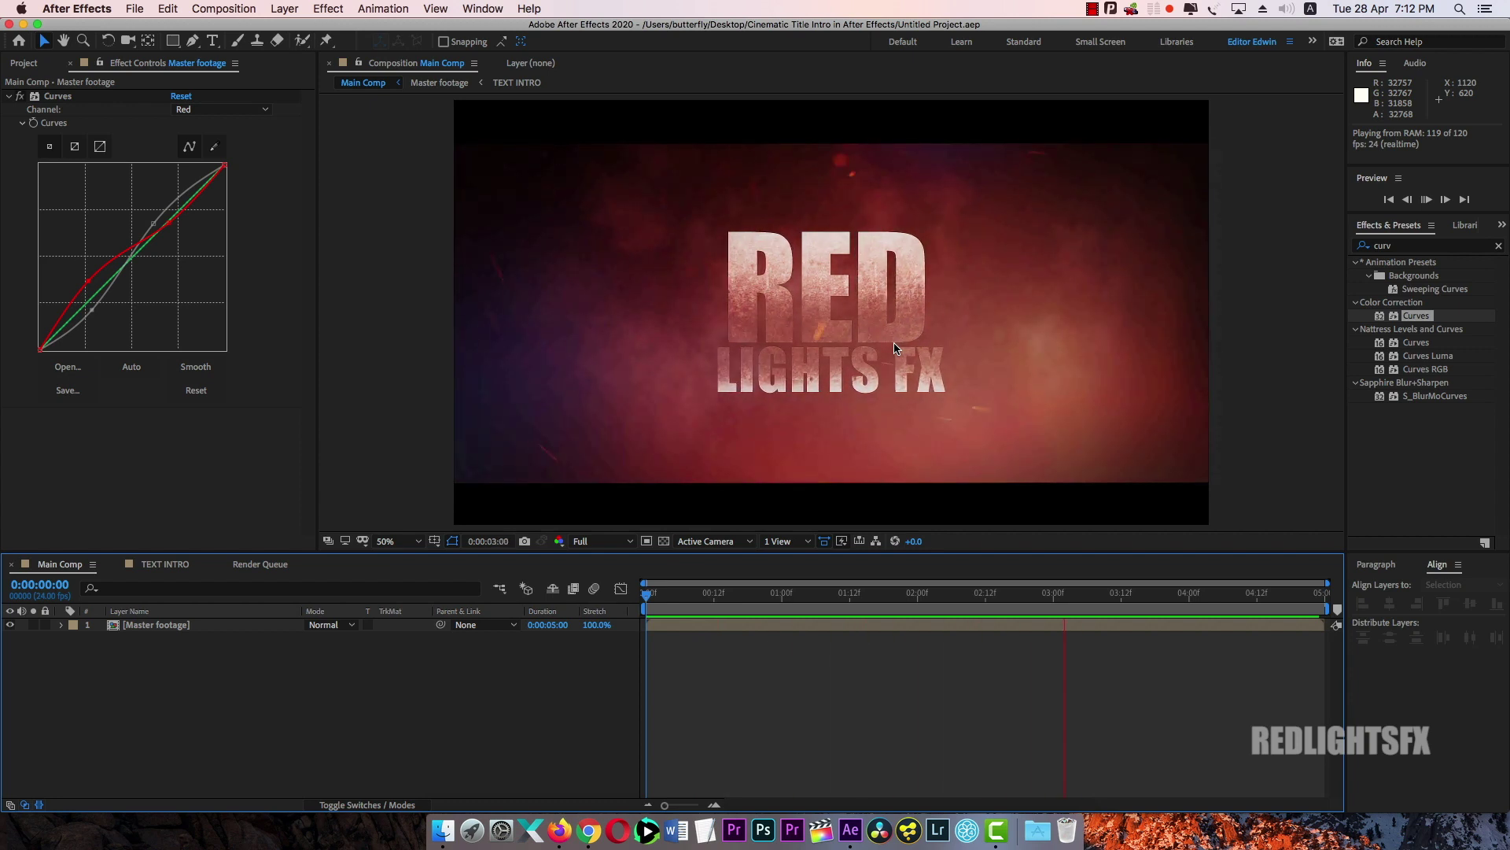
{"action": "left_click", "coordinate": [714, 601]}
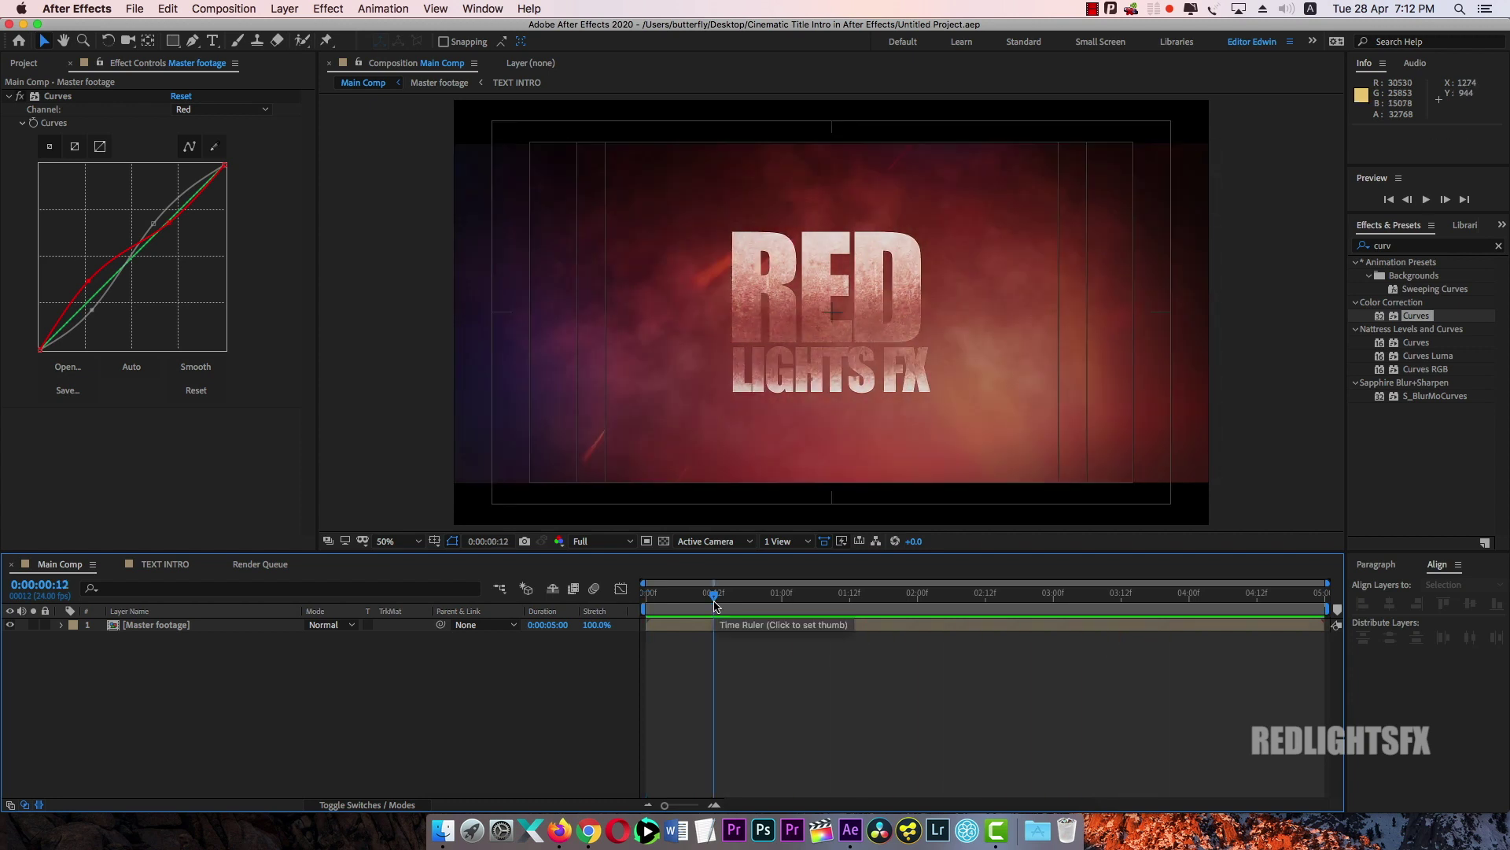